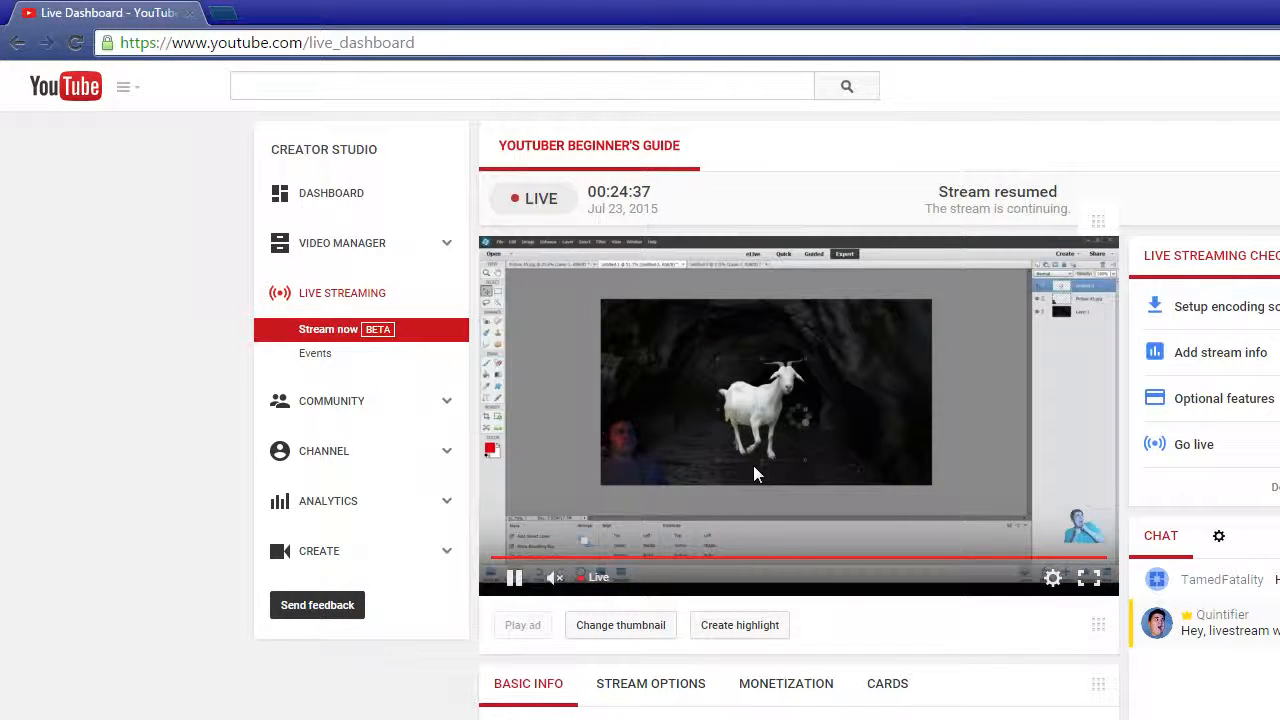
# Show the available playback quality options for the live stream preview.
pyautogui.click(1053, 578)
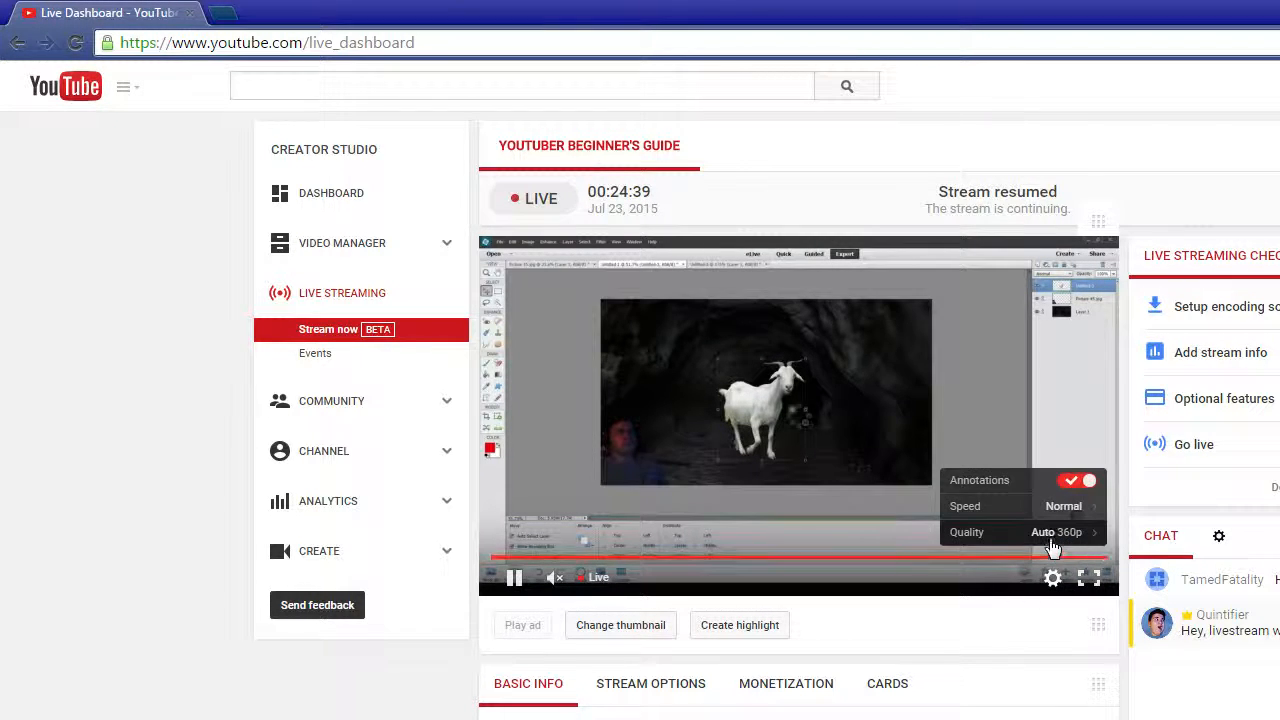
pyautogui.click(1060, 533)
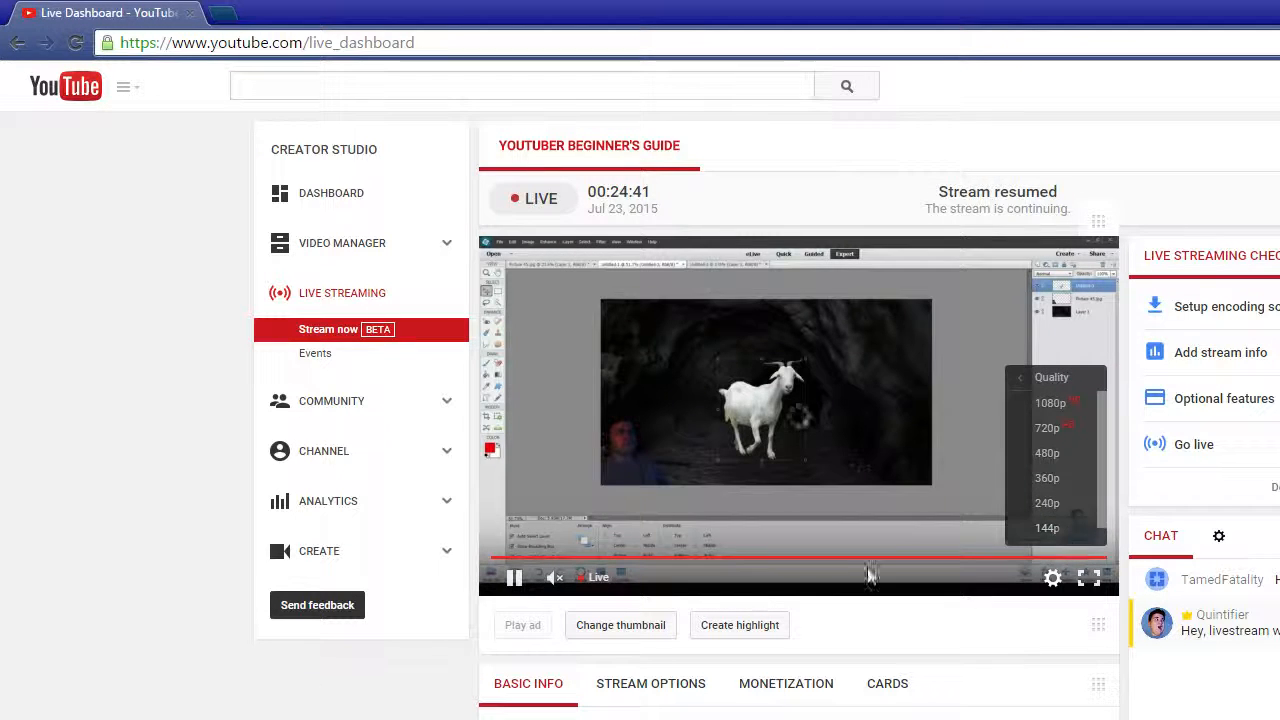
pyautogui.click(1055, 530)
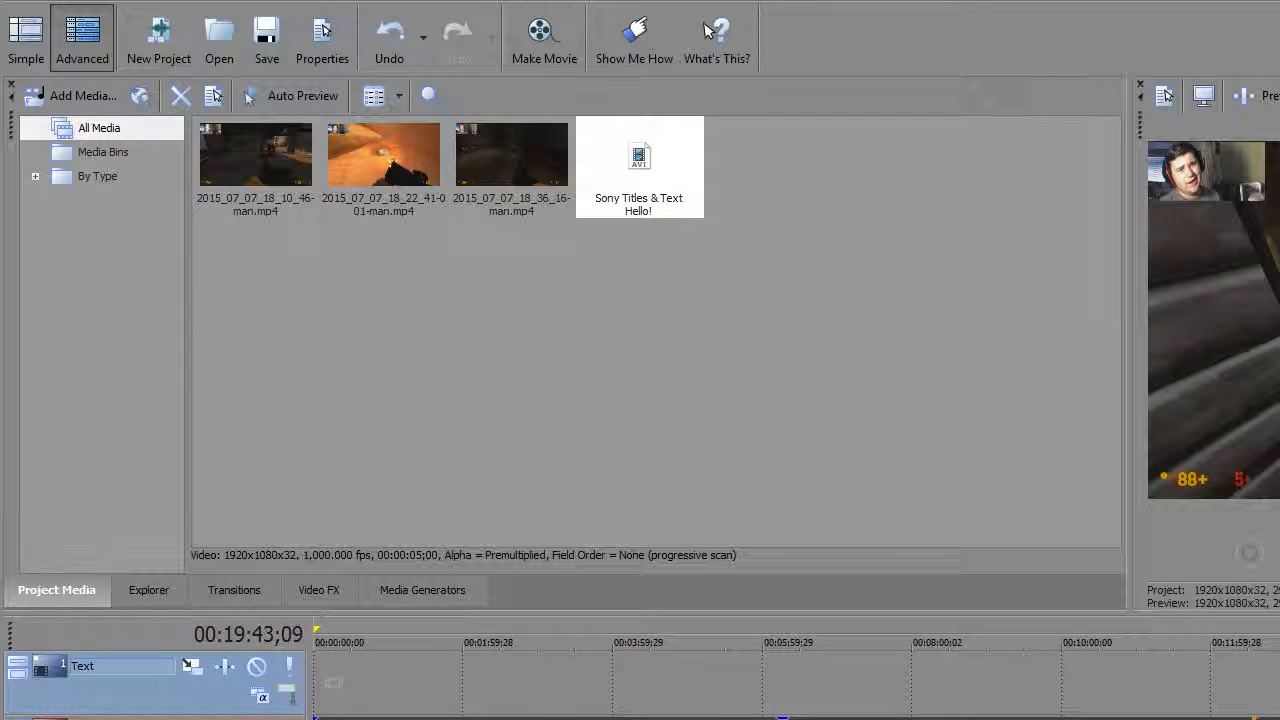
# Switch to the video editor and complete the title clip's text so it reads "Hello! I'm a dumb guy!".
pyautogui.write("I'm")
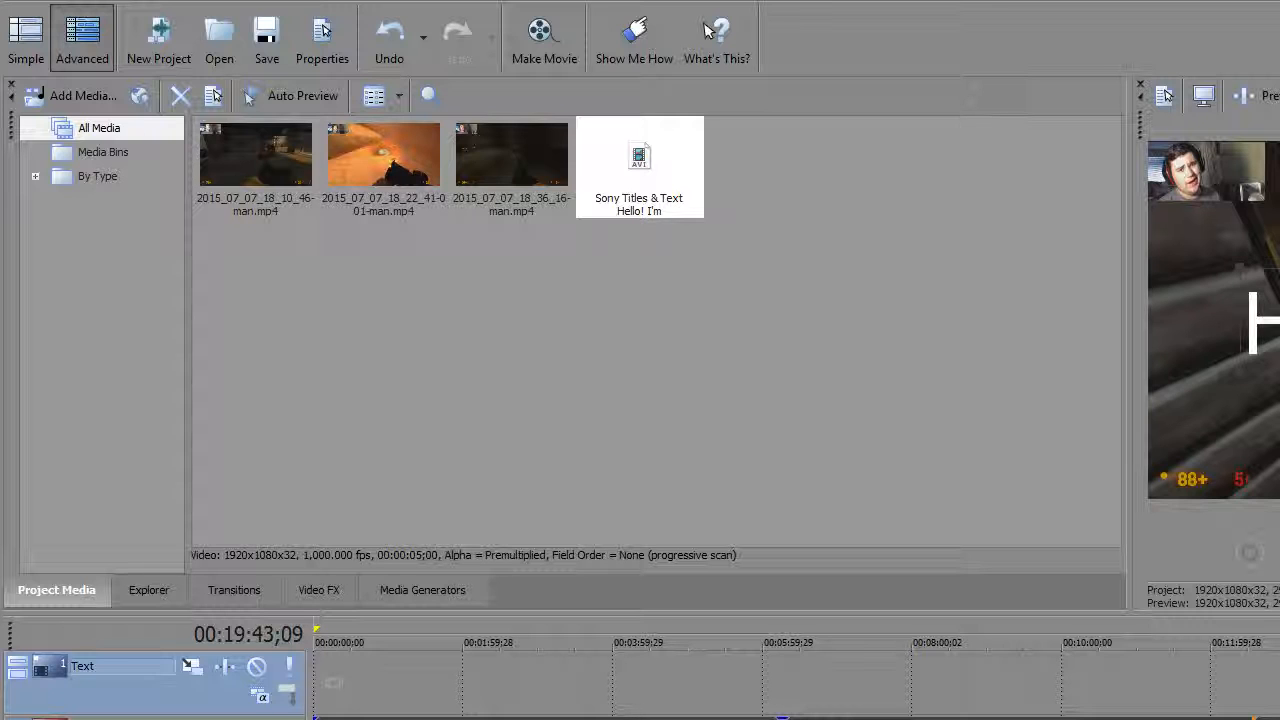
pyautogui.write(' a dumb')
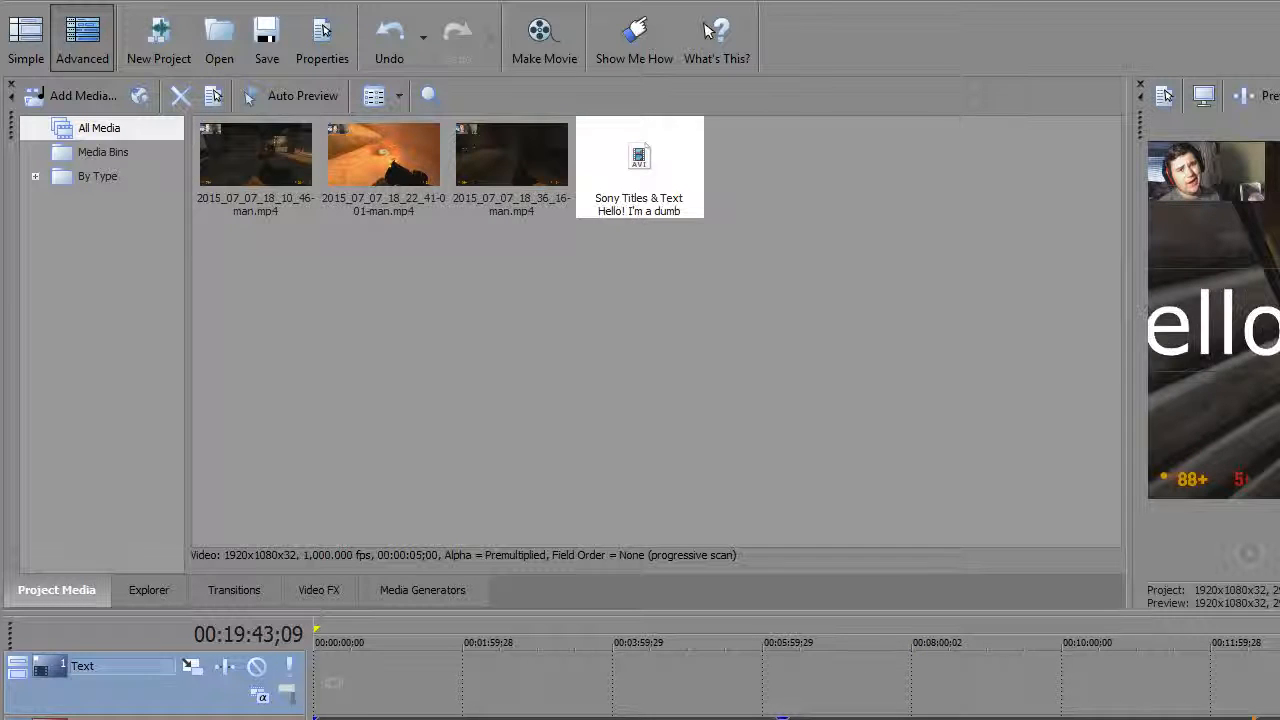
pyautogui.write(' guy')
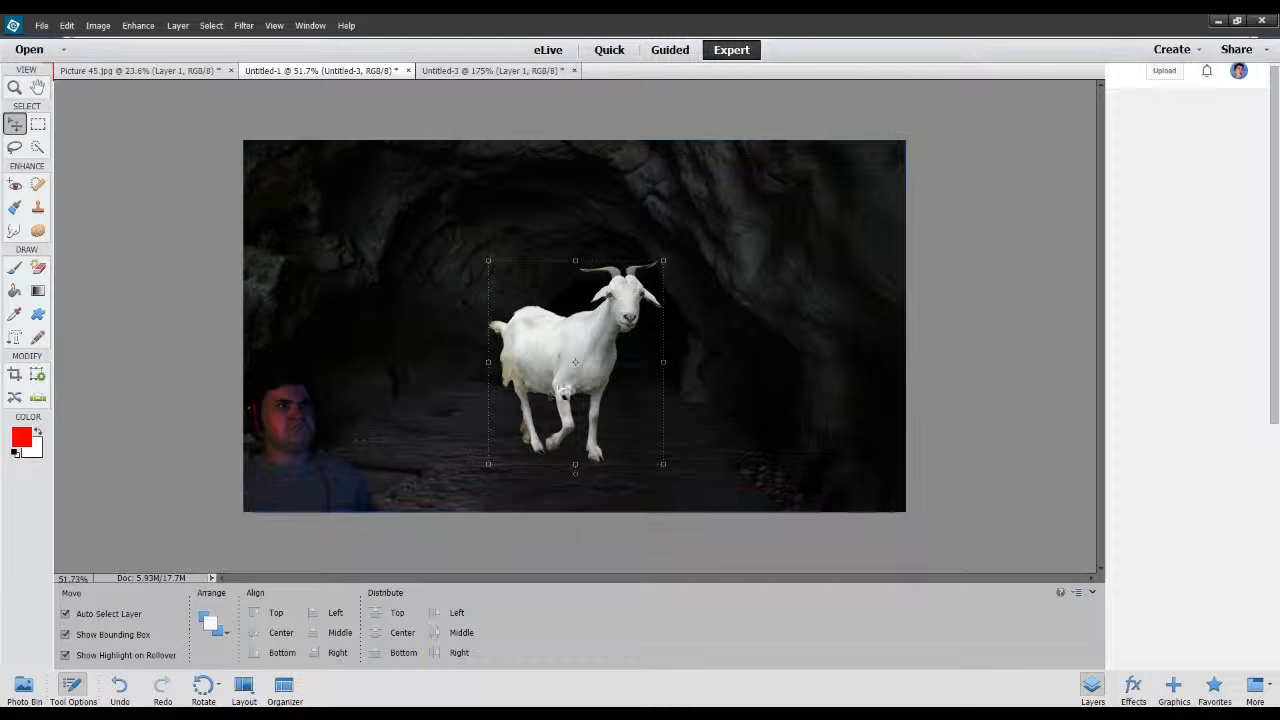
# Switch to Photoshop Elements, nudge the goat slightly down and to the right in the cave image, and deselect it.
pyautogui.moveTo(575, 362)
pyautogui.mouseDown()
pyautogui.moveTo(630, 405)
pyautogui.moveTo(350, 335)
pyautogui.moveTo(380, 291)
pyautogui.moveTo(552, 382)
pyautogui.moveTo(843, 379)
pyautogui.moveTo(565, 381)
pyautogui.mouseUp()
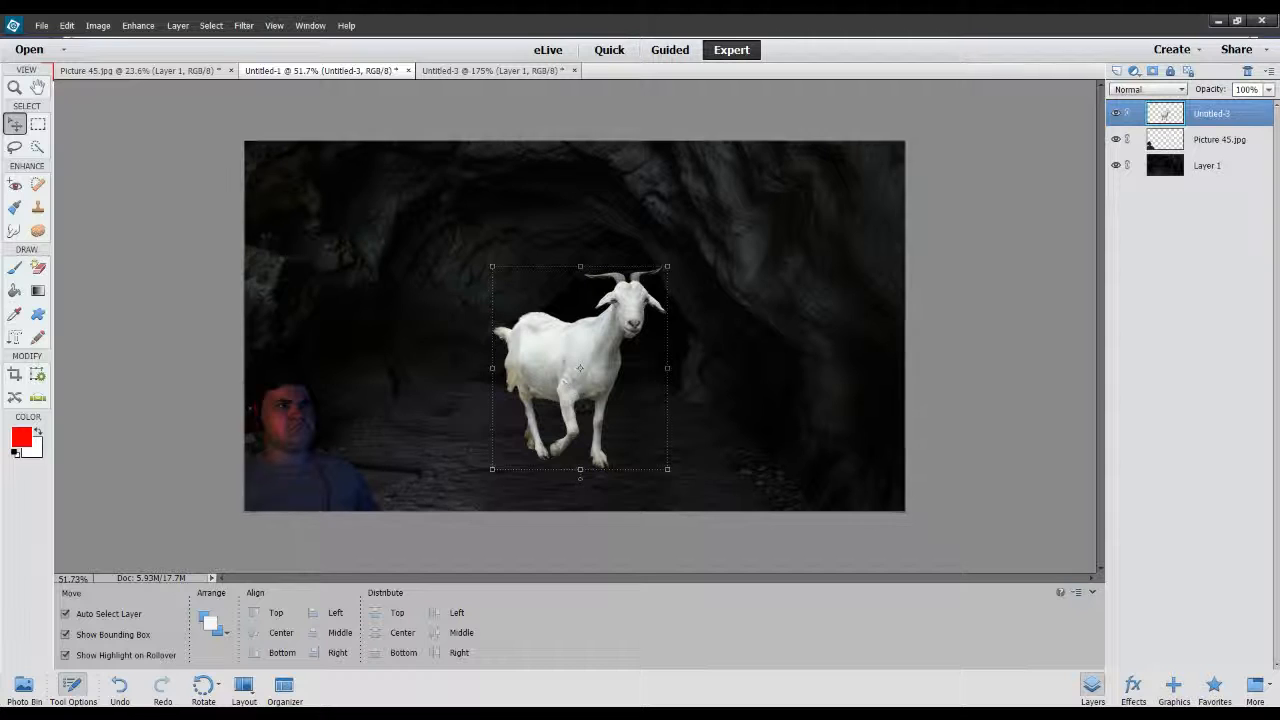
pyautogui.click(1040, 263)
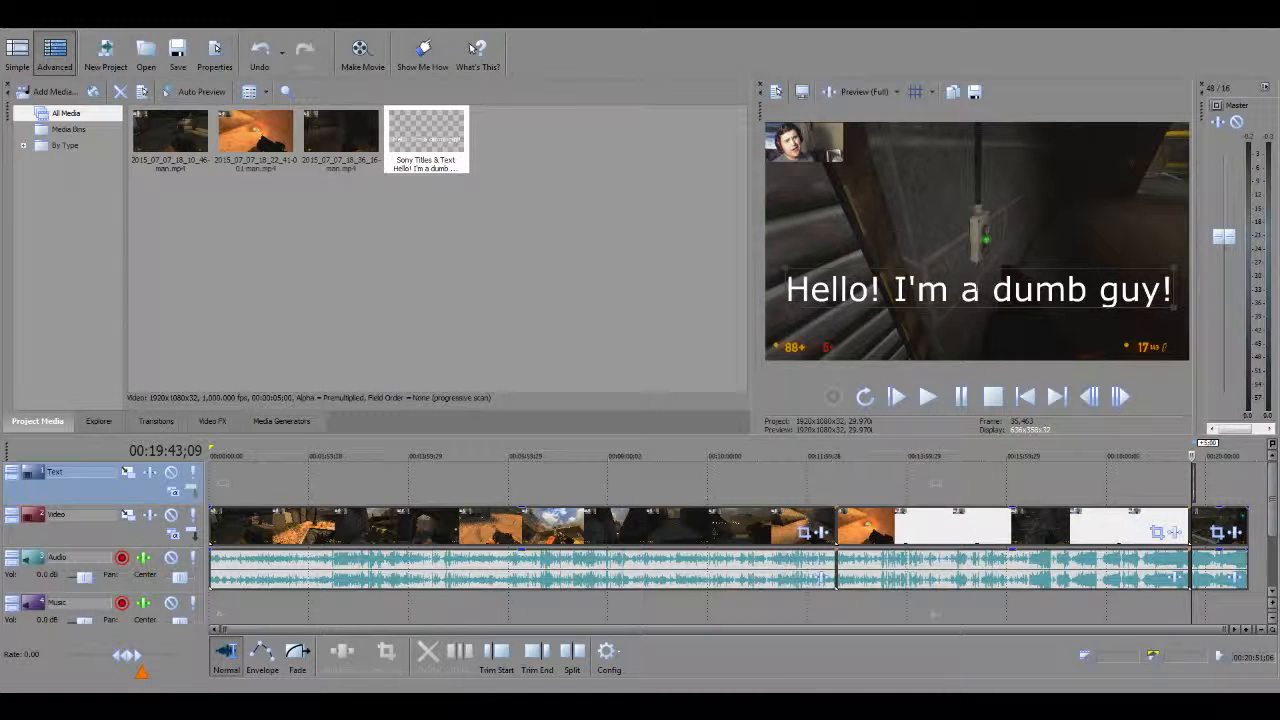
# Switch to the video editor and preview the timeline from about 00:19:41, just before the title clip, pausing within it.
pyautogui.click(1140, 487)
pyautogui.scroll(4, 1181, 487)
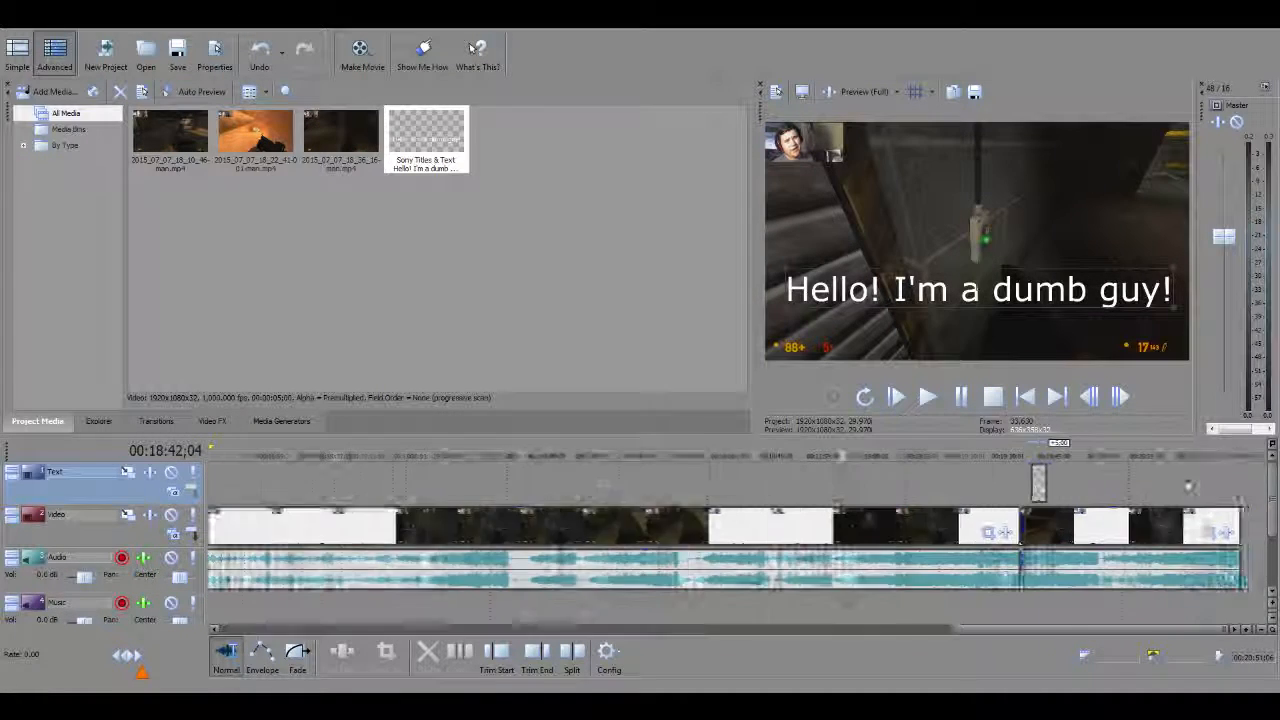
pyautogui.click(1066, 478)
pyautogui.scroll(5, 1073, 482)
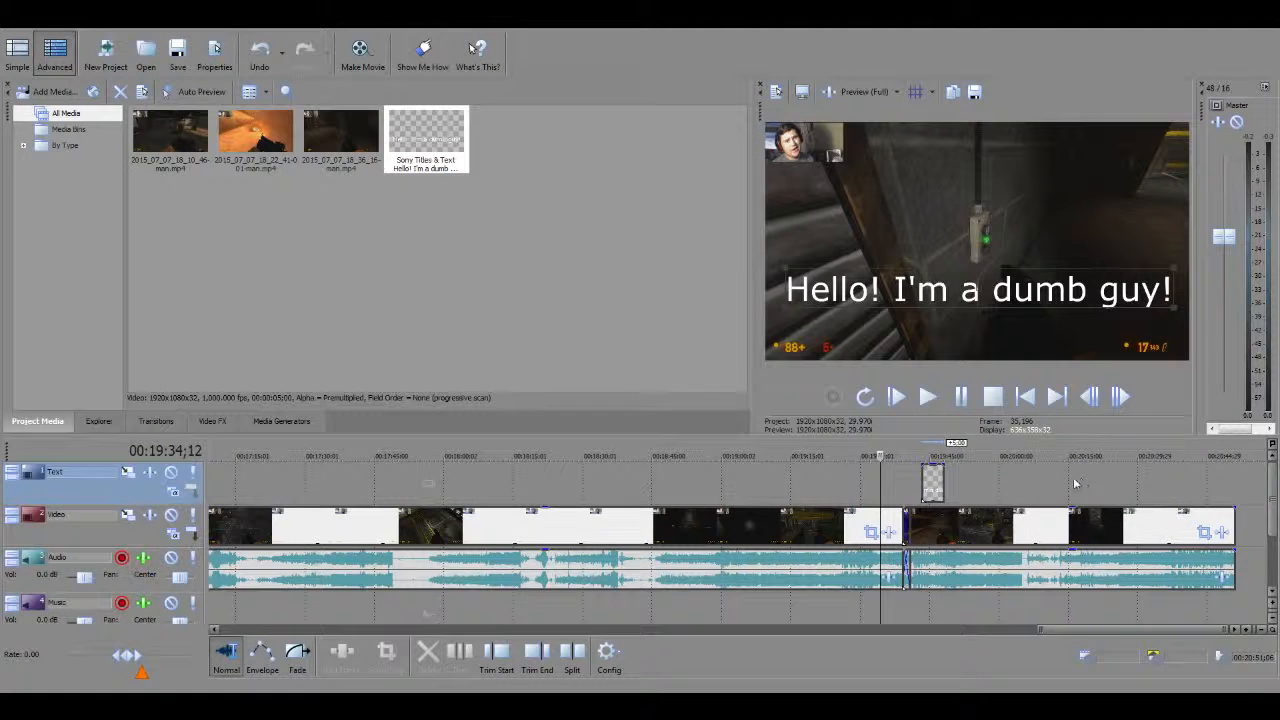
pyautogui.click(818, 456)
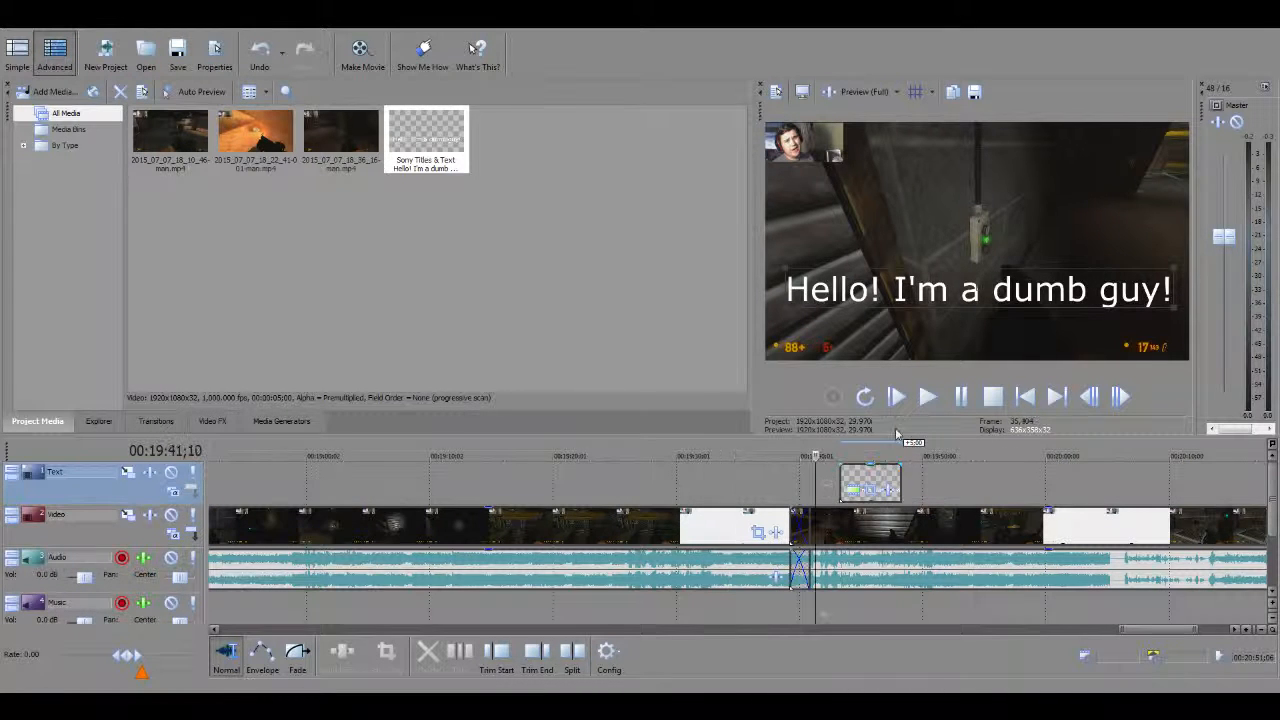
pyautogui.click(929, 397)
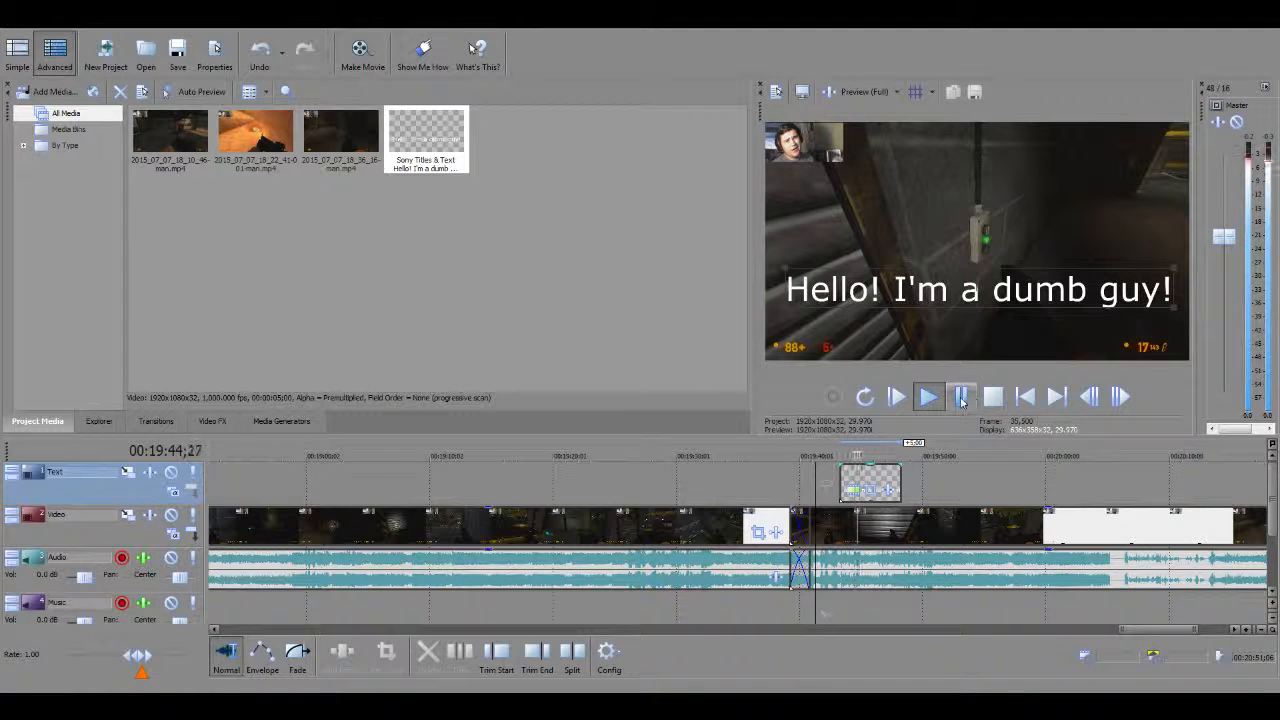
pyautogui.click(957, 399)
# Shorten the title clip on the Text track to about 00:00:01;24 and preview that section.
pyautogui.moveTo(900, 472); pyautogui.dragTo(826, 456)
pyautogui.click(929, 399)
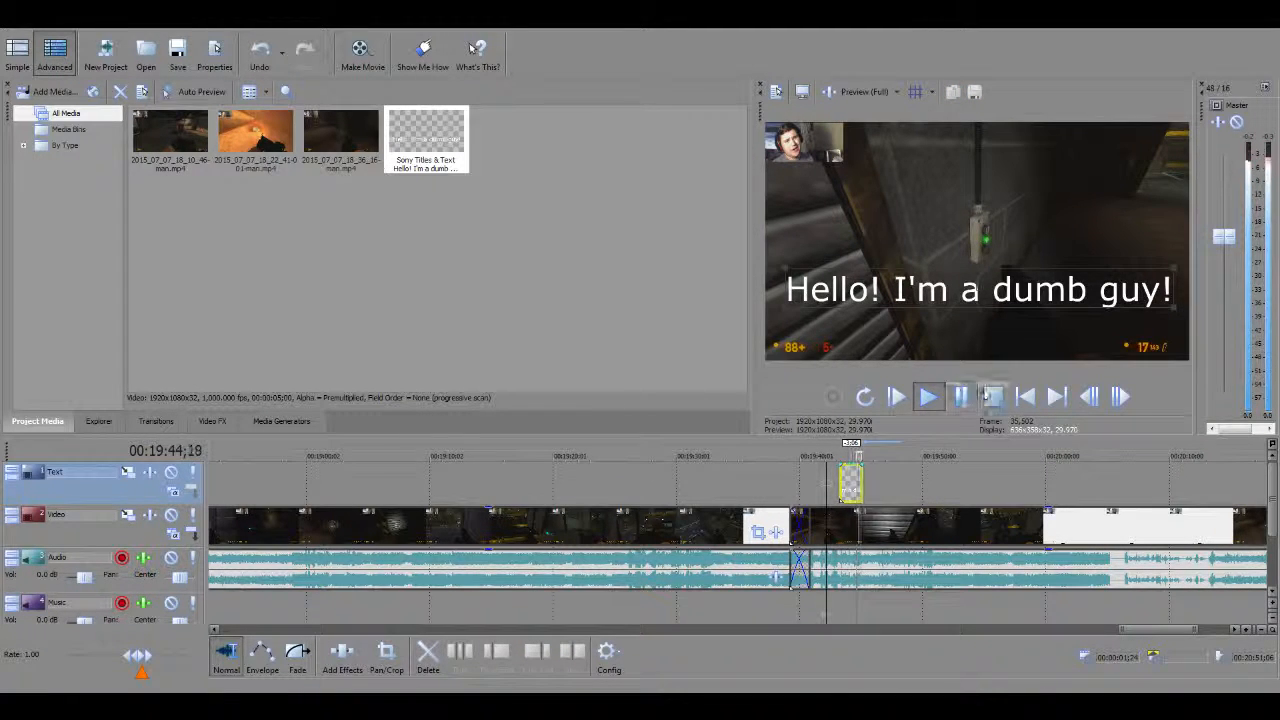
pyautogui.click(960, 397)
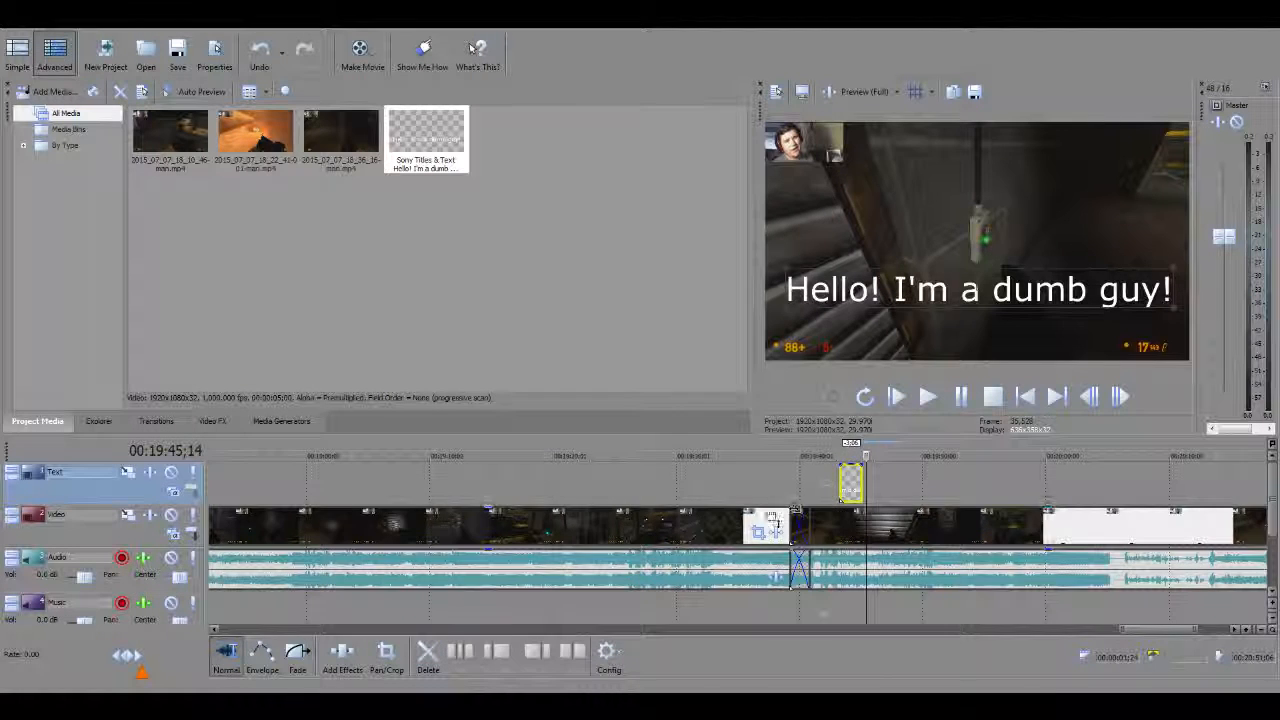
# Preview the timeline from about 00:18:47, well before the title clip, and pause playback.
pyautogui.scroll(-3, 746, 523)
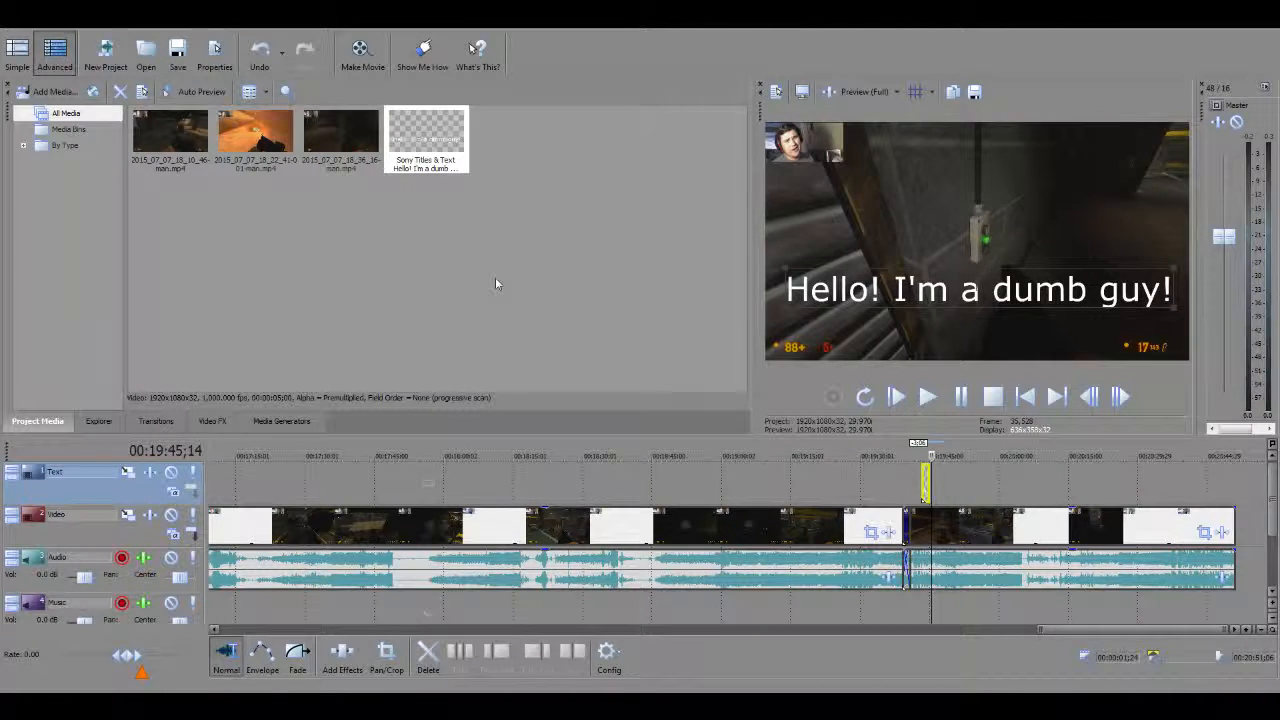
pyautogui.click(383, 326)
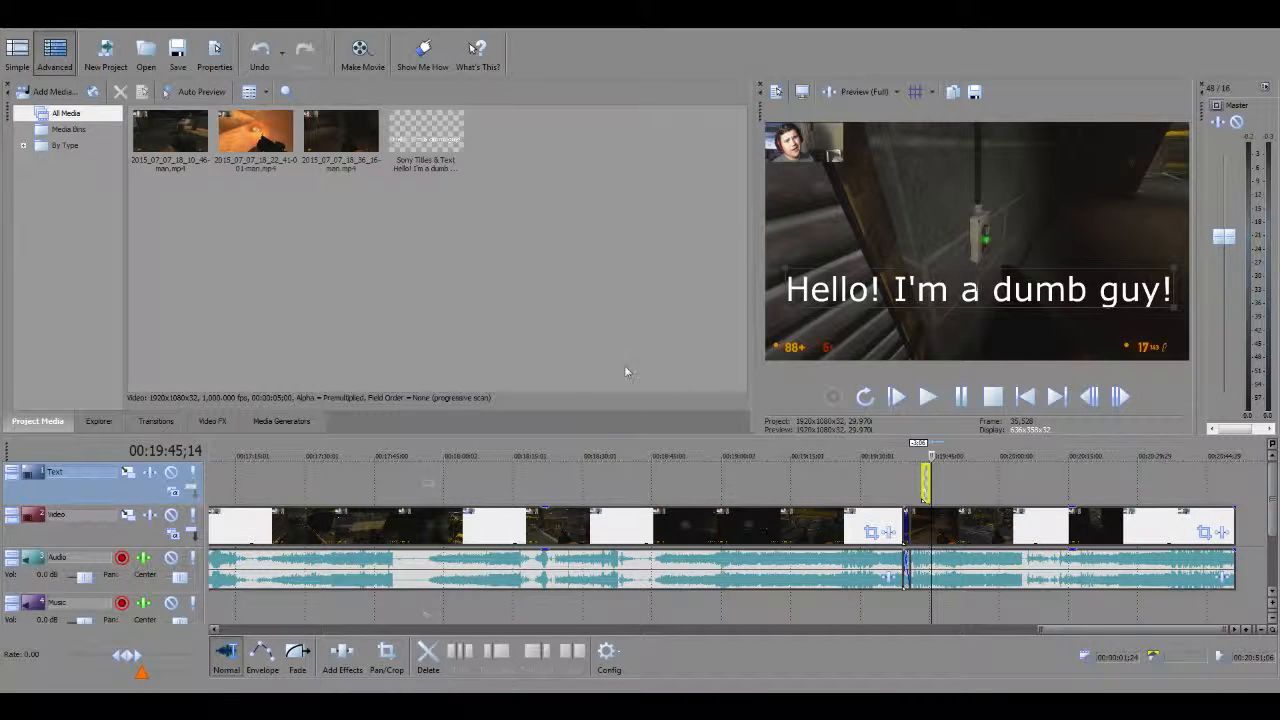
pyautogui.click(652, 485)
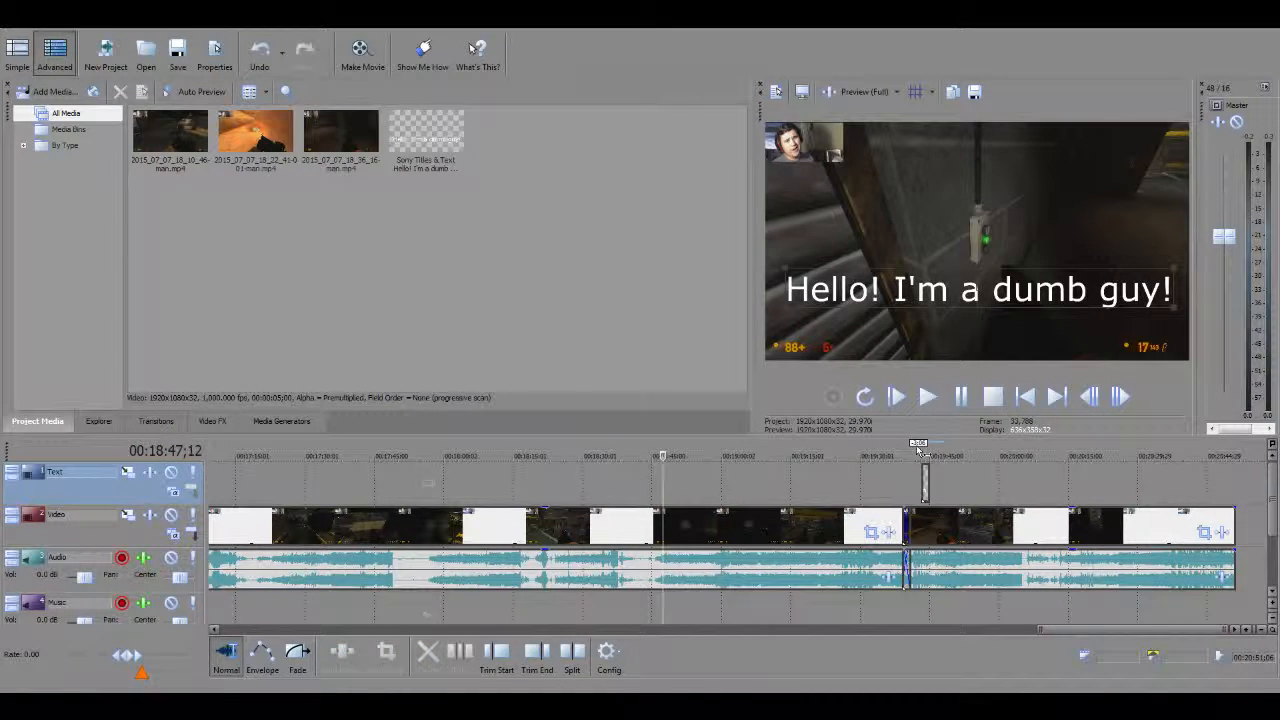
pyautogui.click(929, 398)
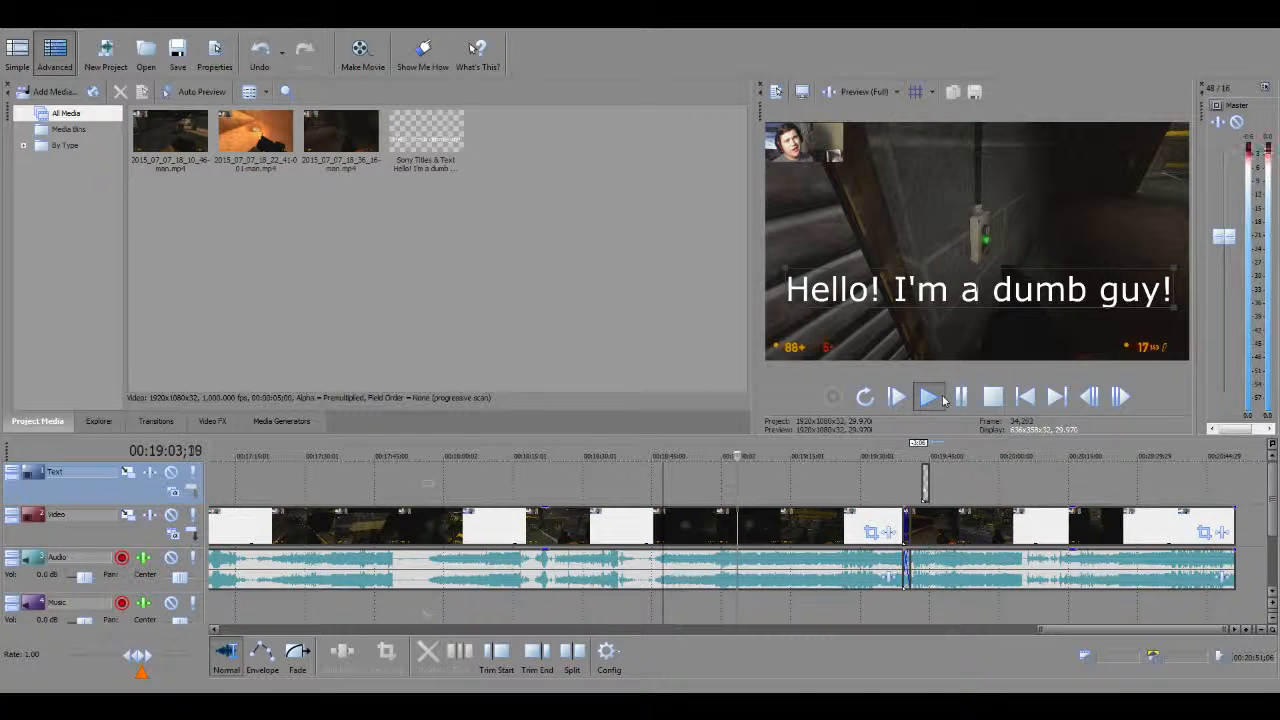
pyautogui.click(955, 402)
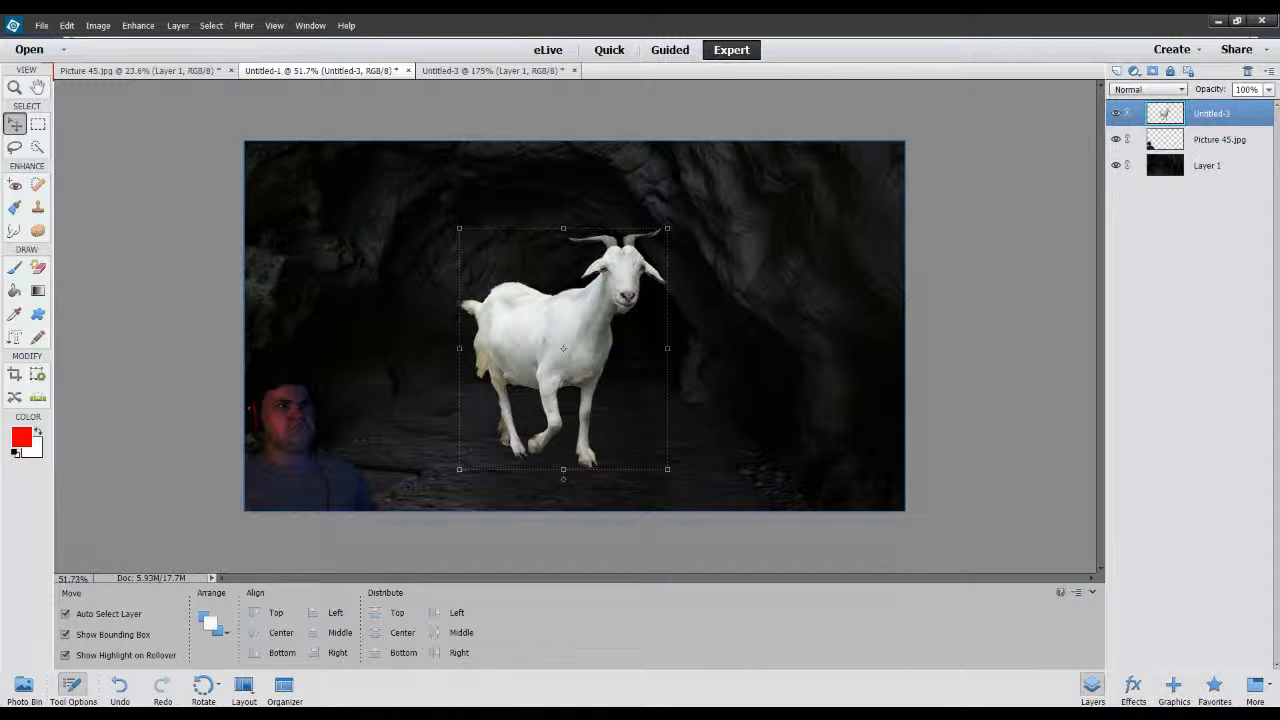
# Switch to Photoshop Elements, try the goat at different spots, and place it in the middle of the cave tunnel.
pyautogui.moveTo(595, 292); pyautogui.dragTo(631, 292)
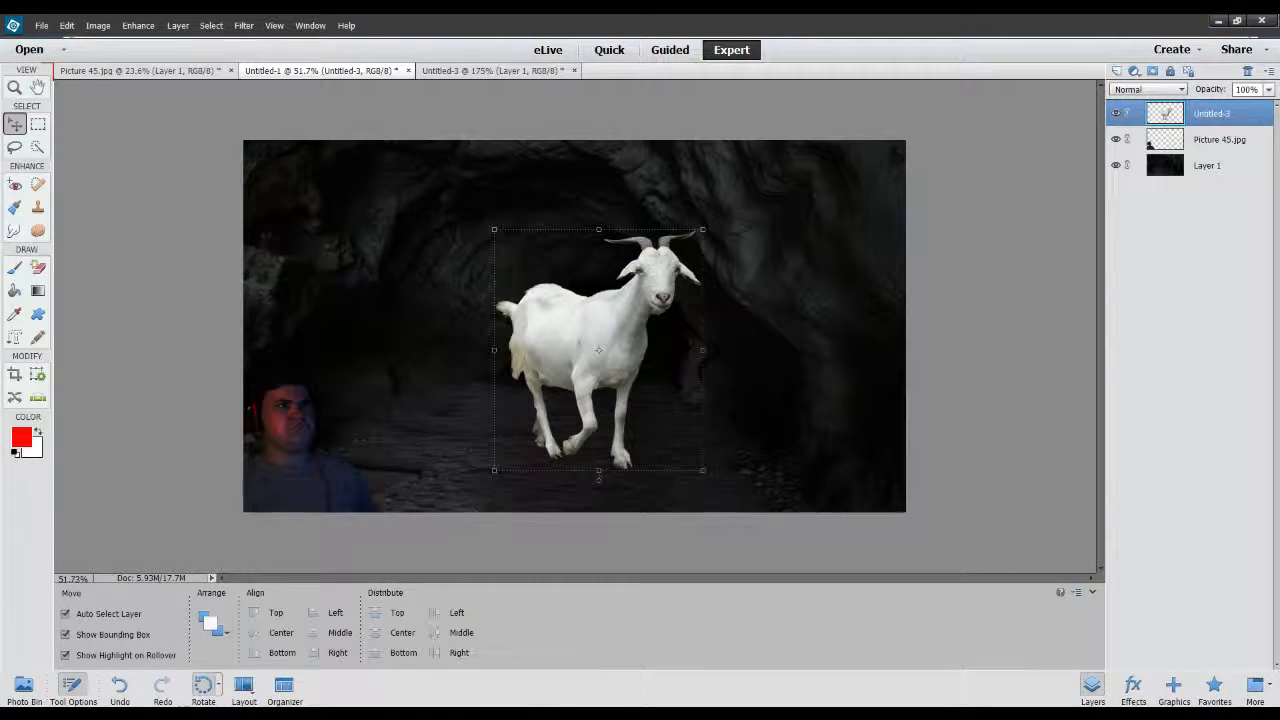
pyautogui.moveTo(590, 345); pyautogui.dragTo(511, 365)
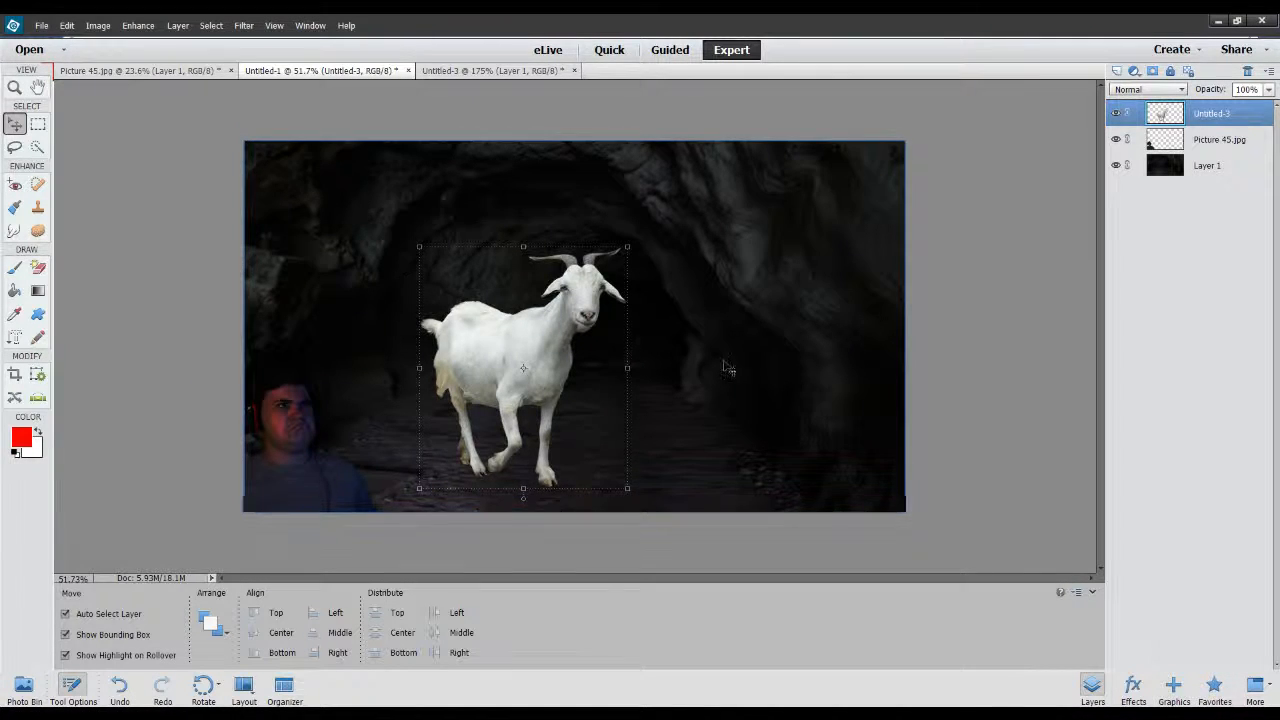
pyautogui.click(950, 350)
pyautogui.moveTo(505, 360); pyautogui.dragTo(558, 360)
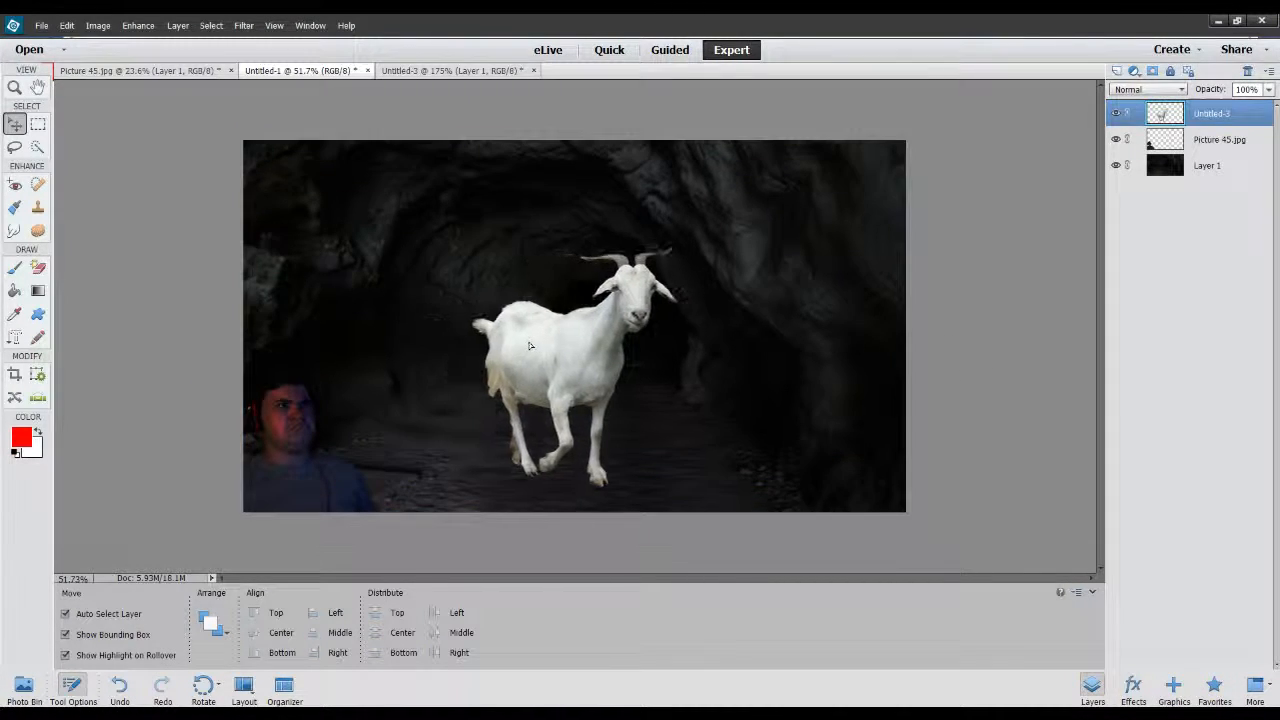
pyautogui.click(961, 268)
# Darken the goat layer to match the dim cave lighting and deselect it.
pyautogui.click(562, 359)
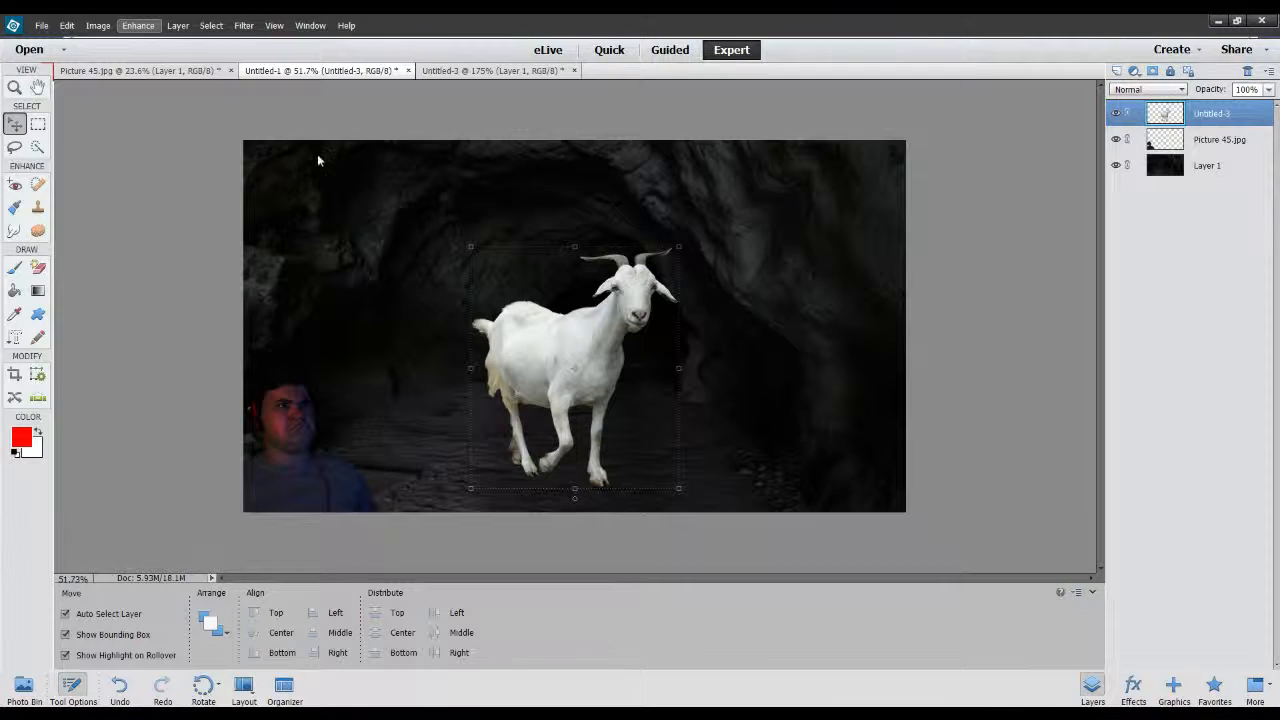
pyautogui.press('i')
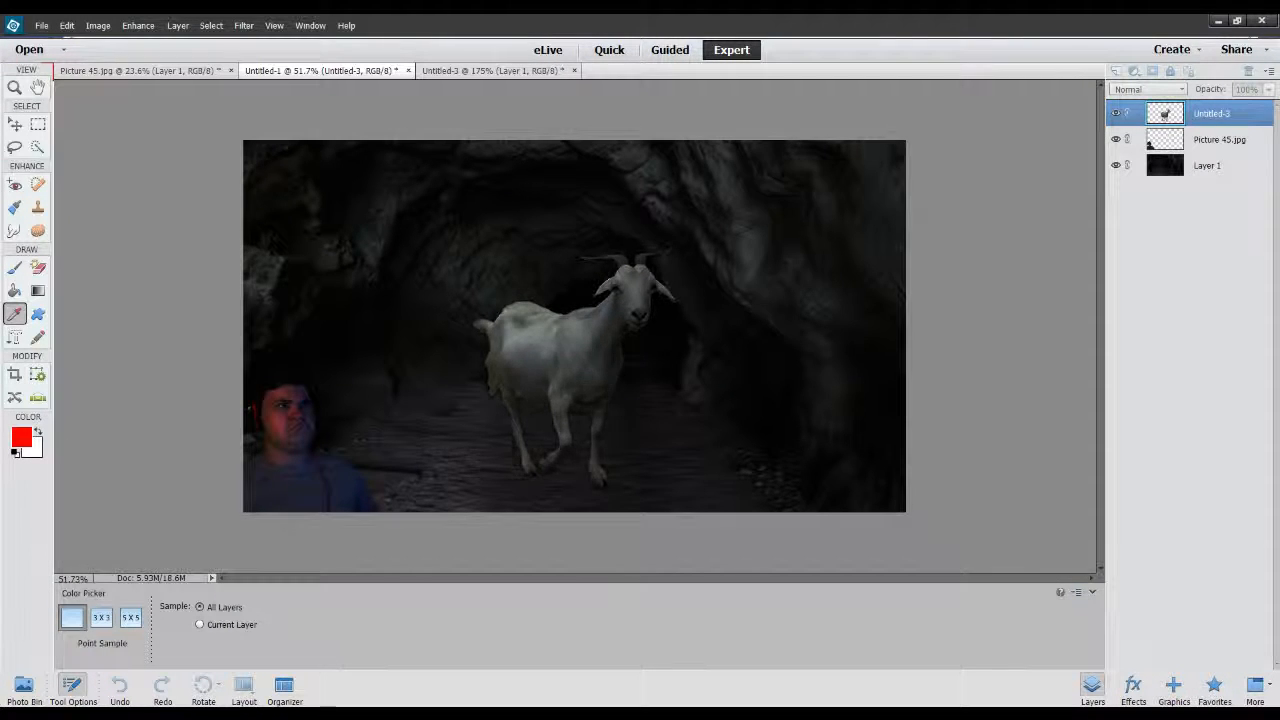
pyautogui.press('v')
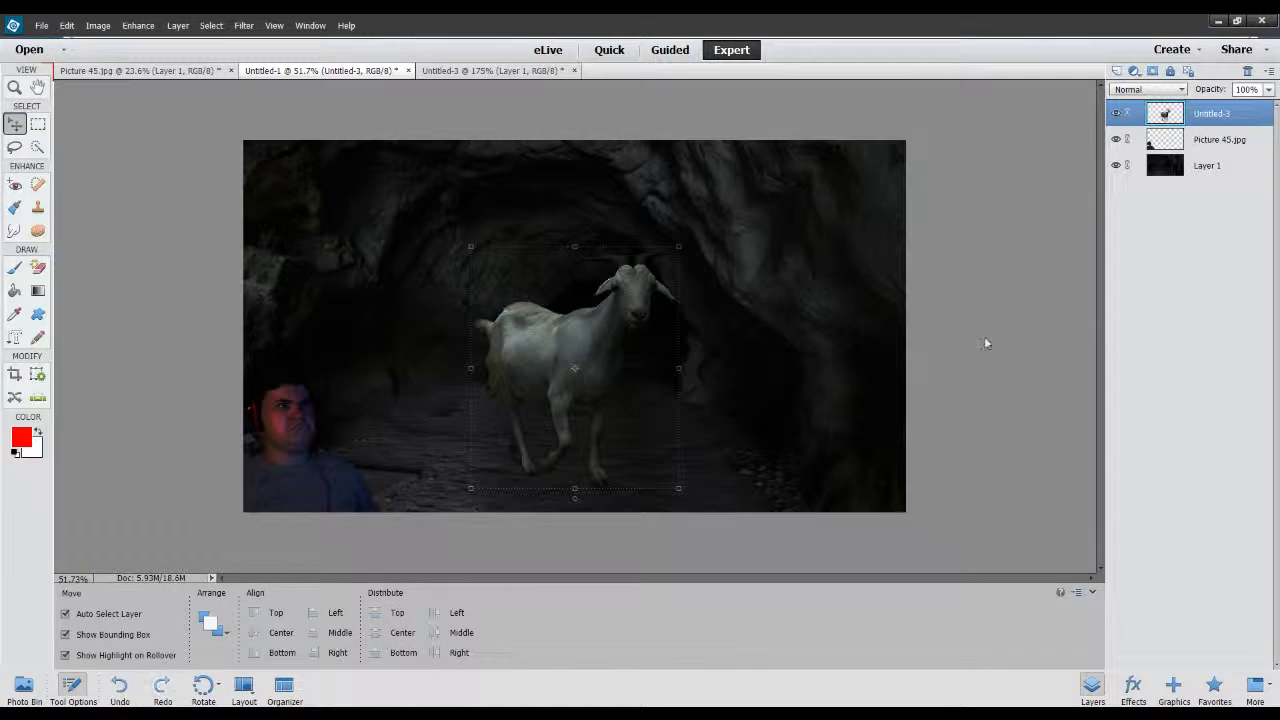
pyautogui.click(976, 337)
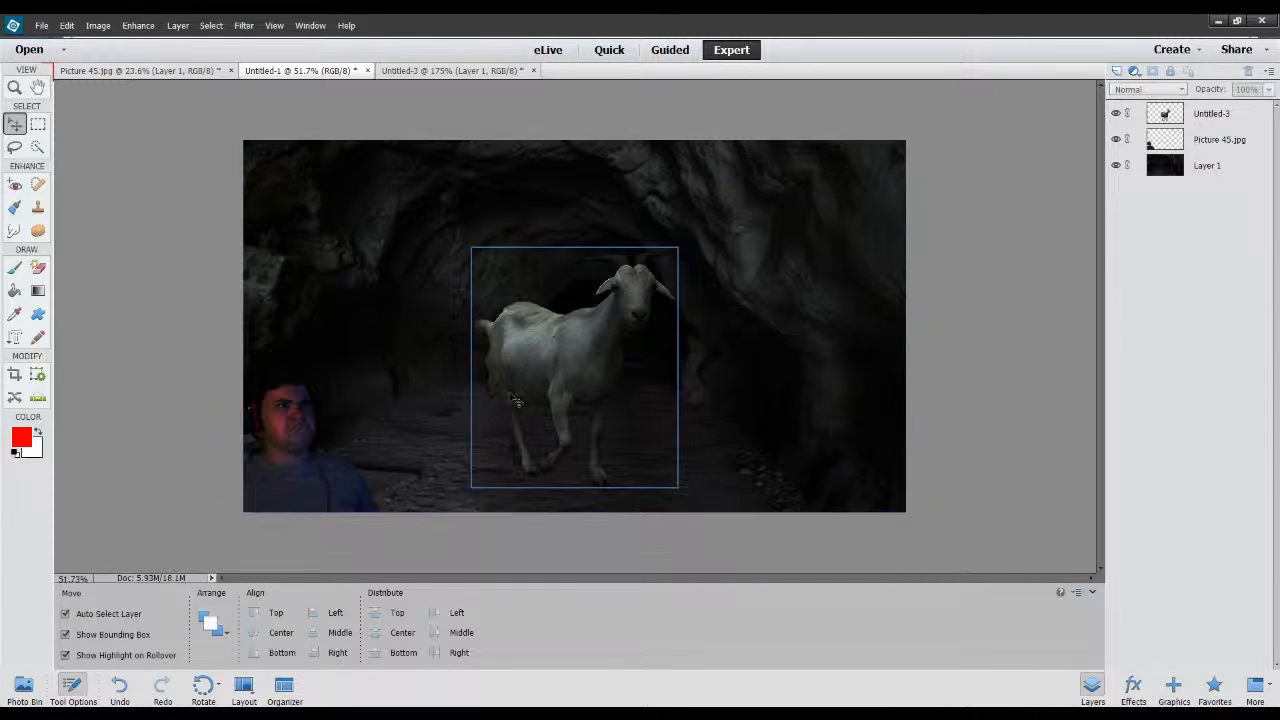
# Move the darkened goat slightly up and to the left within the cave tunnel and deselect it.
pyautogui.click(548, 372)
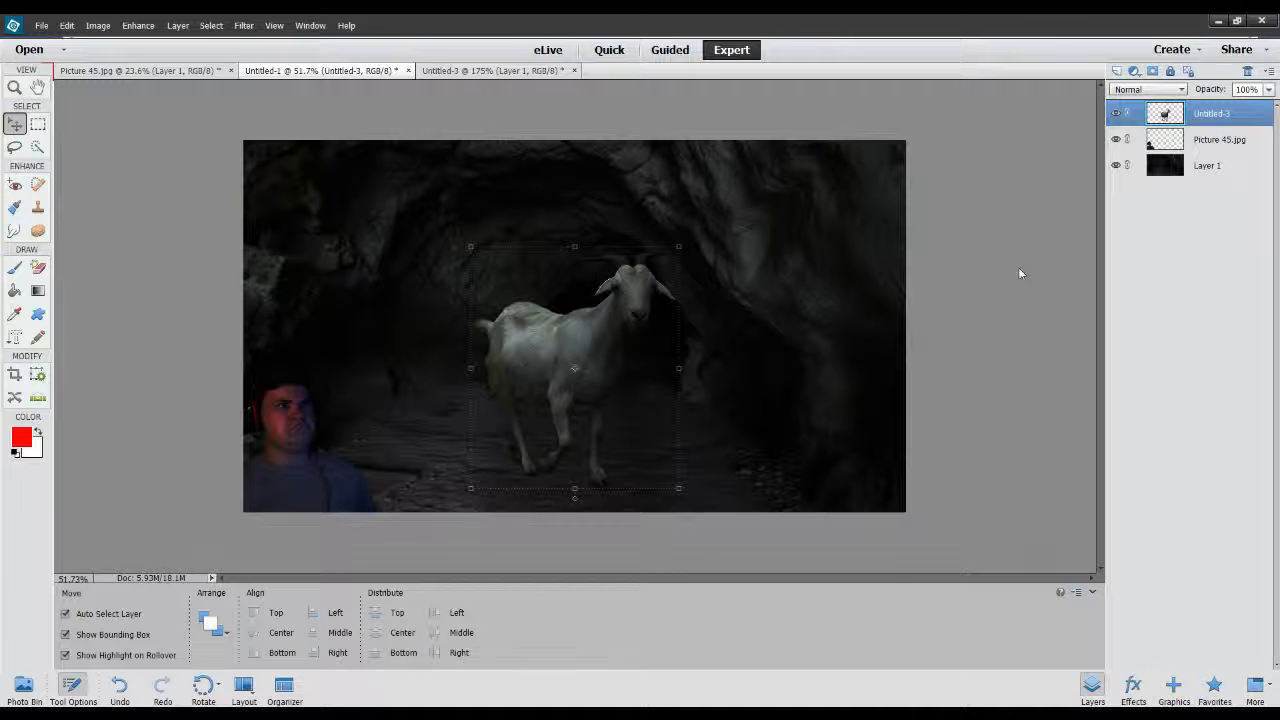
pyautogui.click(995, 242)
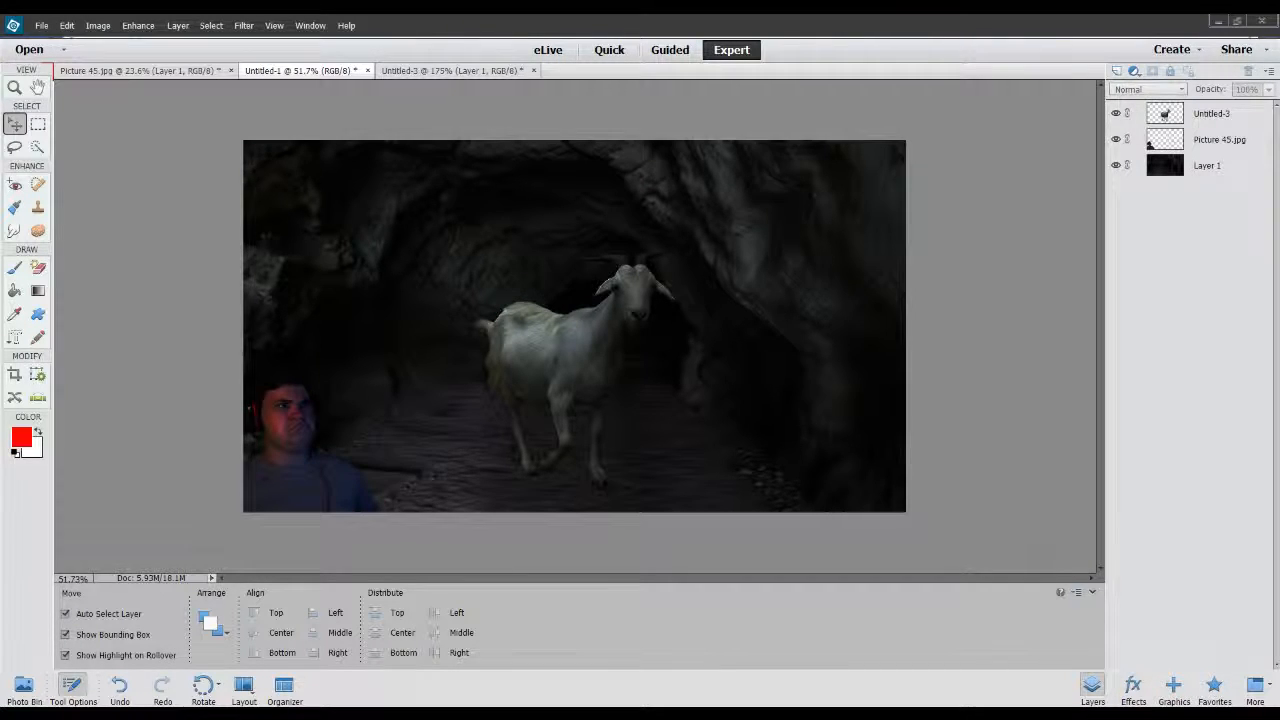
pyautogui.moveTo(579, 362); pyautogui.dragTo(591, 337)
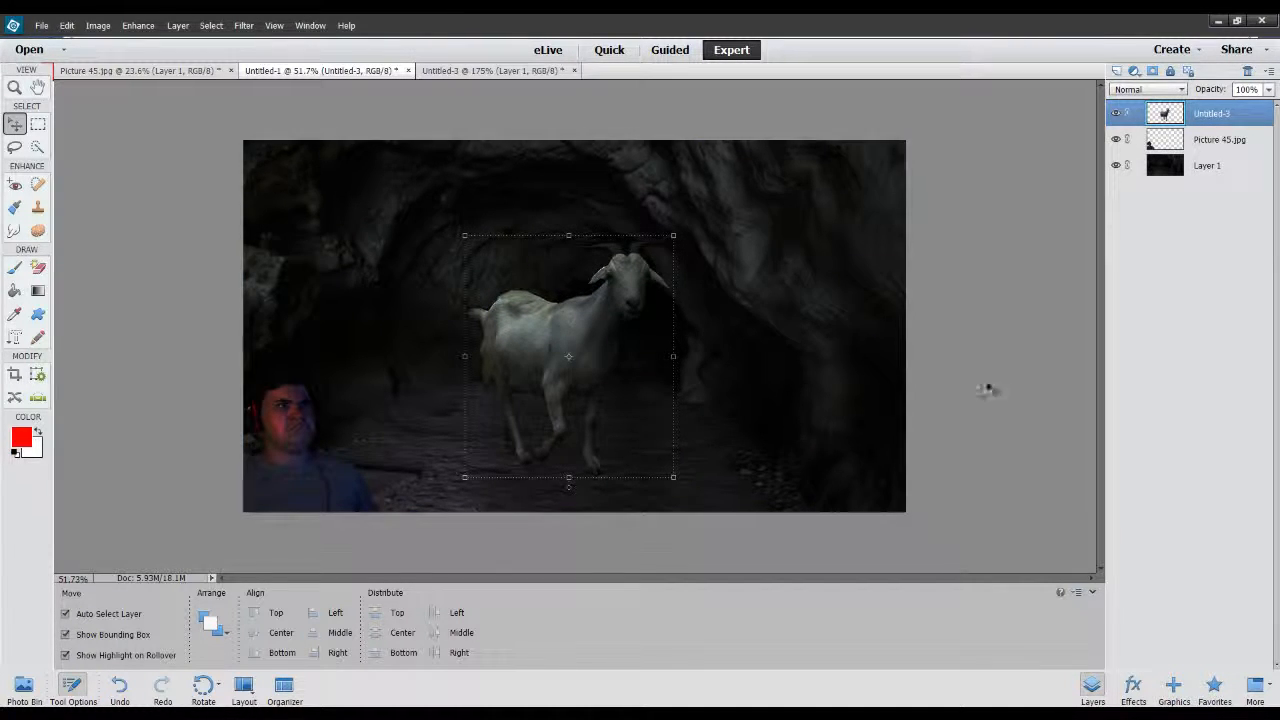
pyautogui.click(933, 345)
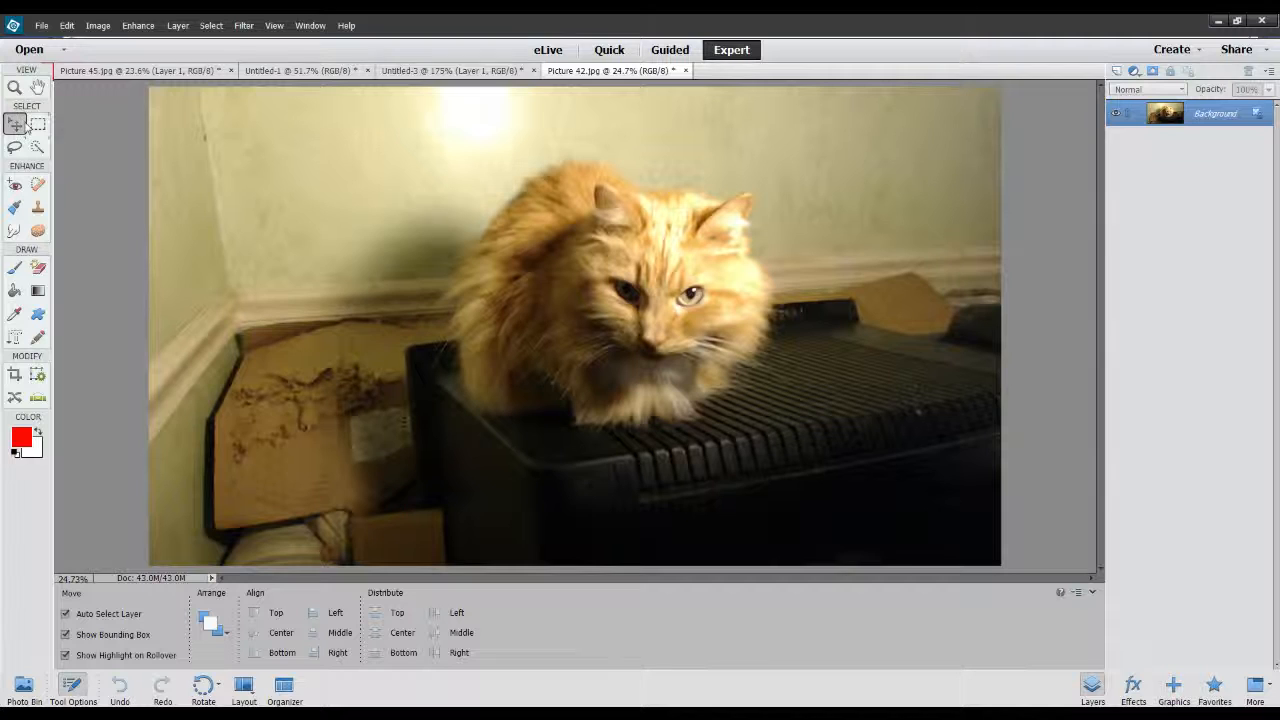
# Cut out the orange cat onto its own layer using Quick Selection and hide the original background layer.
pyautogui.click(38, 147)
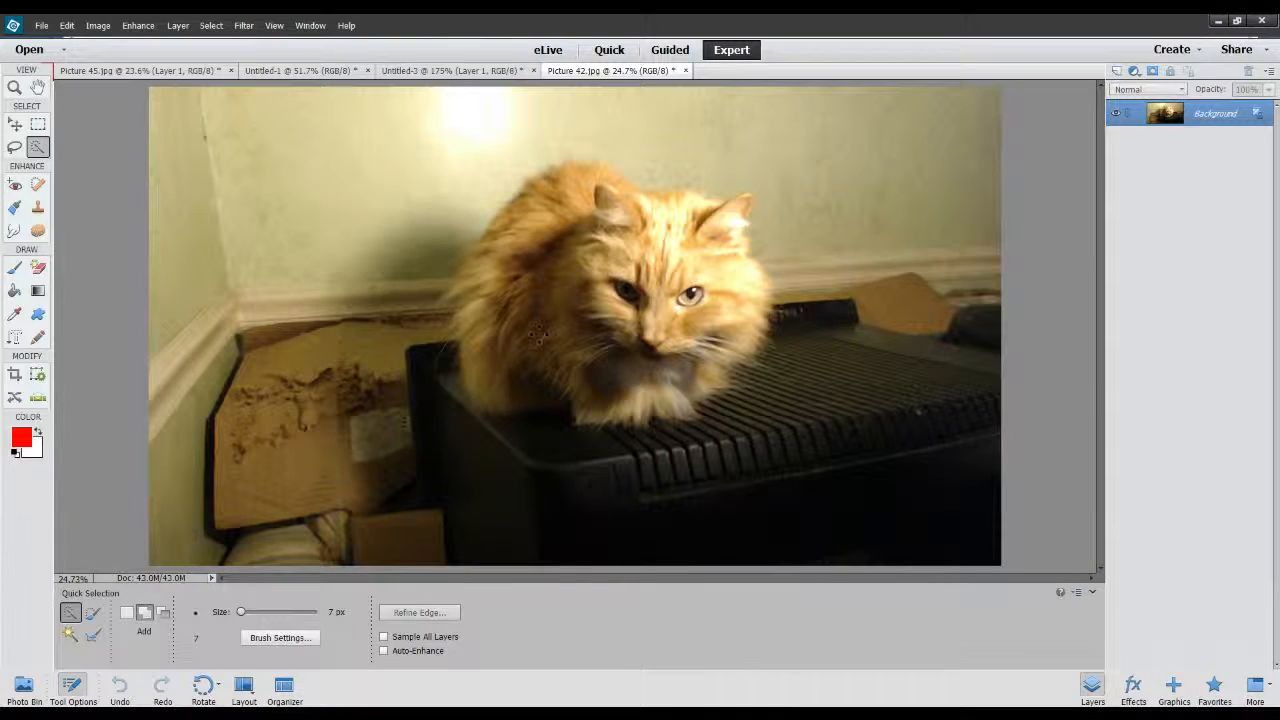
pyautogui.moveTo(622, 268)
pyautogui.mouseDown()
pyautogui.moveTo(665, 290)
pyautogui.moveTo(672, 318)
pyautogui.moveTo(656, 290)
pyautogui.moveTo(675, 290)
pyautogui.moveTo(546, 209)
pyautogui.moveTo(612, 272)
pyautogui.mouseUp()
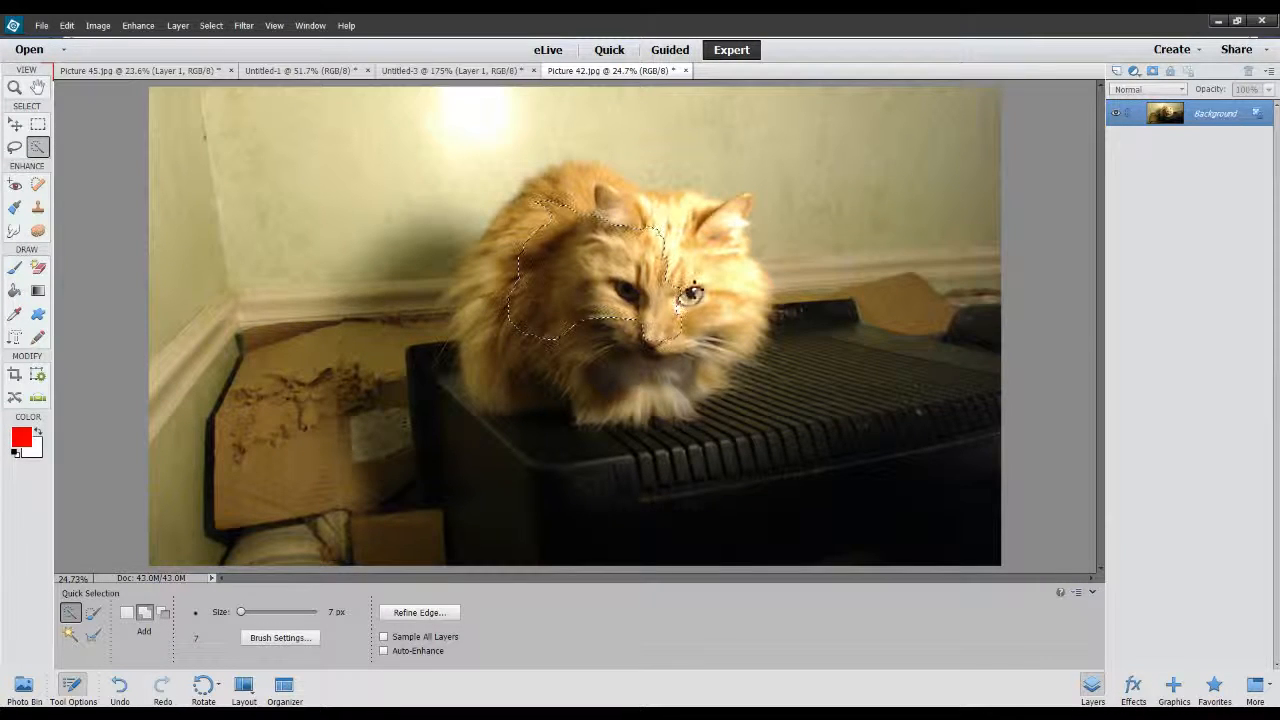
pyautogui.moveTo(720, 312); pyautogui.dragTo(718, 337)
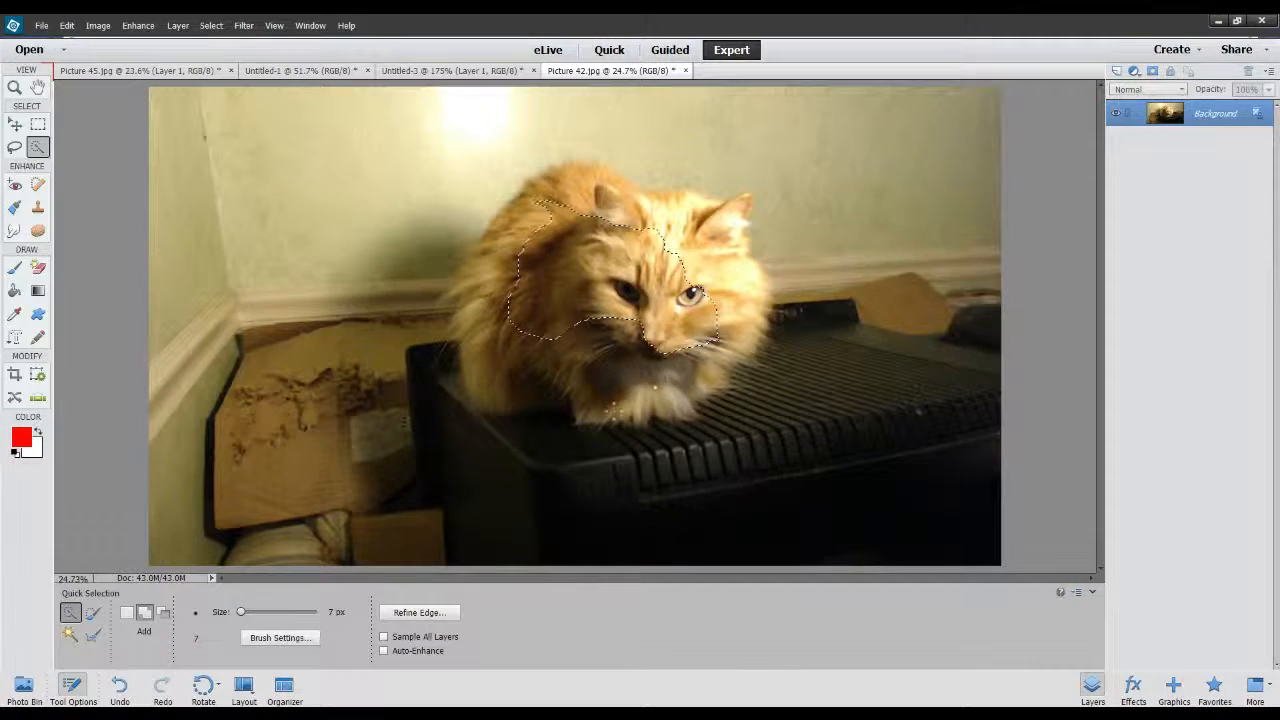
pyautogui.moveTo(604, 432)
pyautogui.mouseDown()
pyautogui.moveTo(623, 366)
pyautogui.moveTo(612, 405)
pyautogui.moveTo(531, 331)
pyautogui.moveTo(505, 340)
pyautogui.moveTo(506, 360)
pyautogui.moveTo(529, 363)
pyautogui.mouseUp()
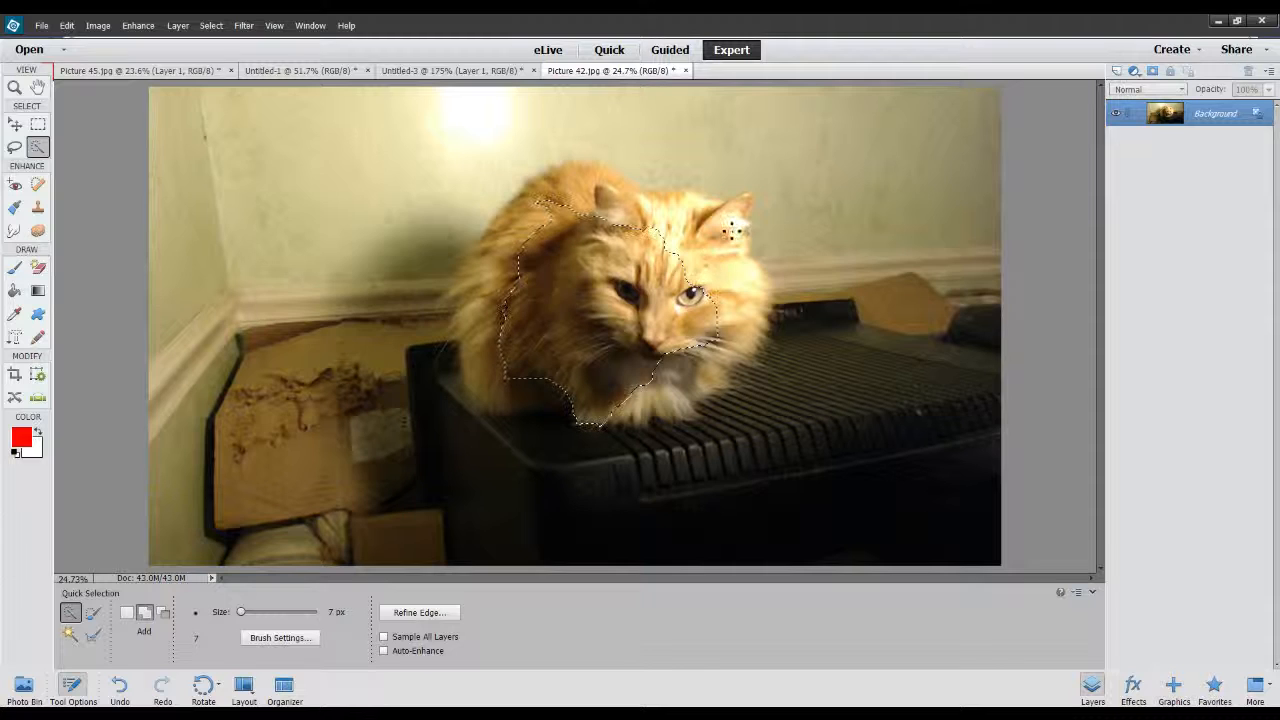
pyautogui.moveTo(736, 218)
pyautogui.mouseDown()
pyautogui.moveTo(743, 200)
pyautogui.moveTo(723, 251)
pyautogui.moveTo(745, 303)
pyautogui.moveTo(712, 360)
pyautogui.moveTo(688, 360)
pyautogui.moveTo(688, 388)
pyautogui.moveTo(694, 372)
pyautogui.moveTo(564, 208)
pyautogui.moveTo(600, 212)
pyautogui.moveTo(592, 180)
pyautogui.moveTo(556, 222)
pyautogui.moveTo(622, 212)
pyautogui.moveTo(604, 184)
pyautogui.moveTo(566, 226)
pyautogui.moveTo(529, 234)
pyautogui.mouseUp()
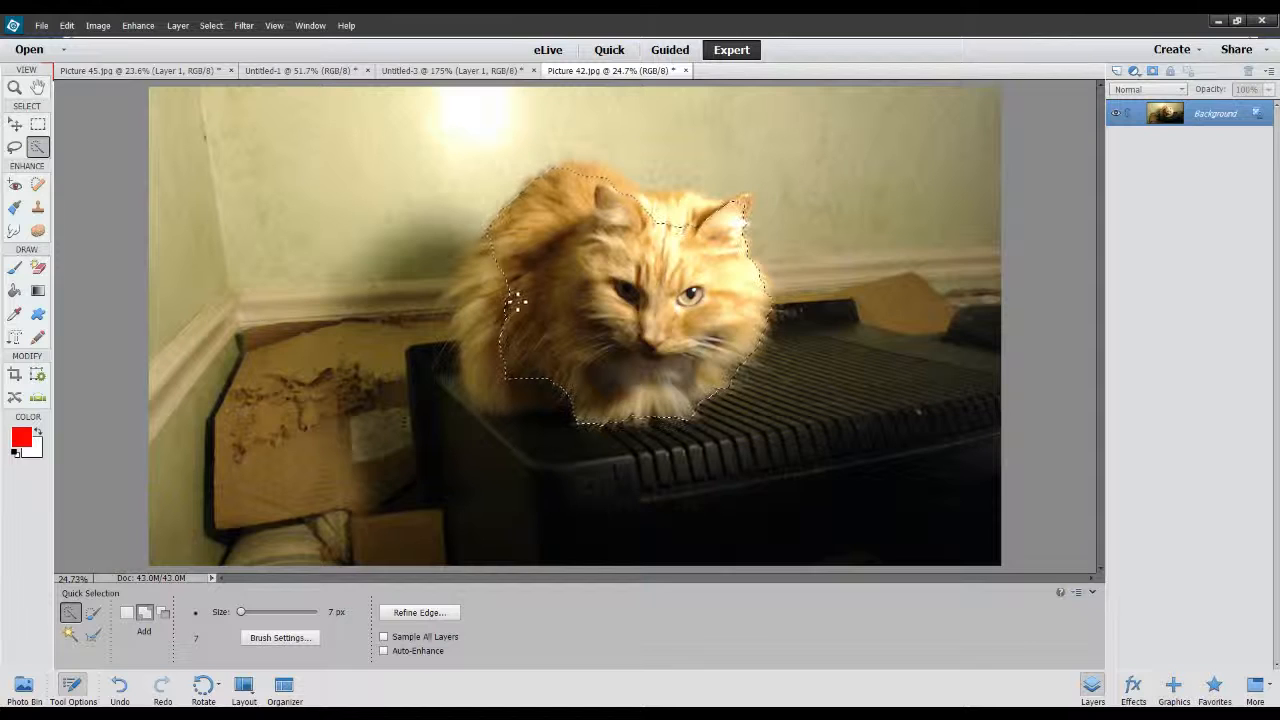
pyautogui.moveTo(470, 314); pyautogui.dragTo(509, 366)
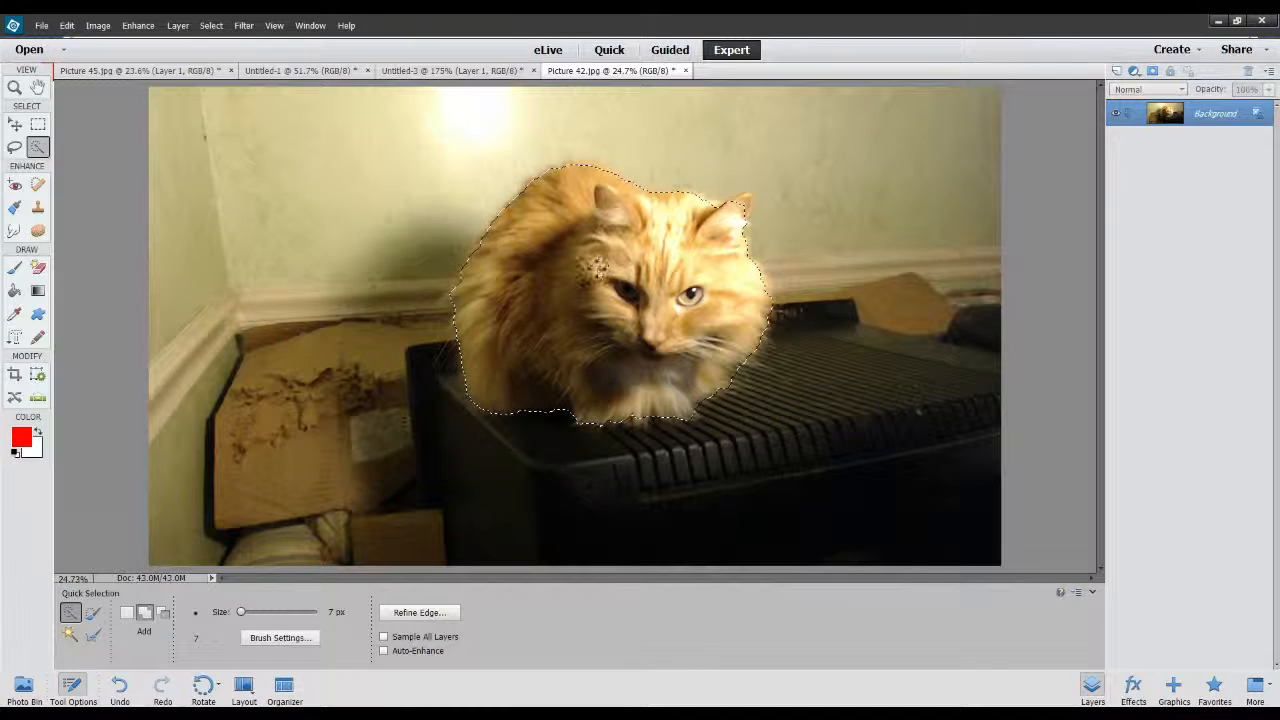
pyautogui.hotkey('ctrl', 'j')
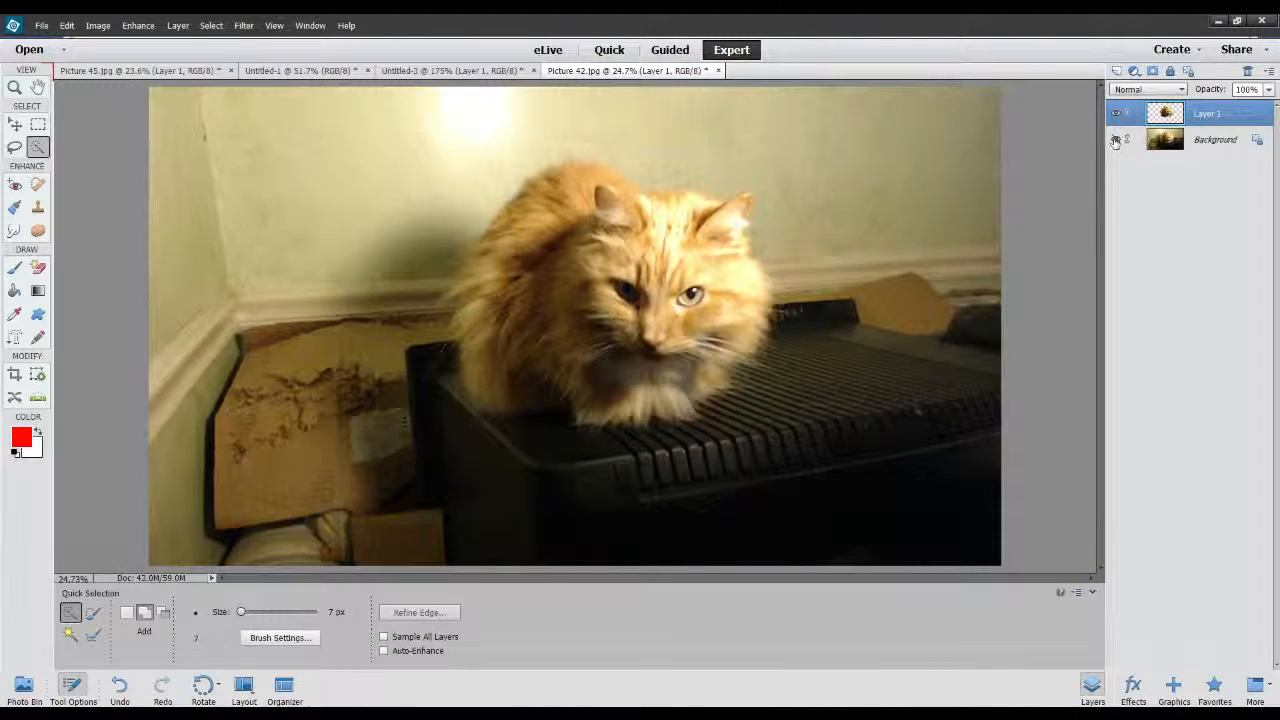
pyautogui.click(1116, 139)
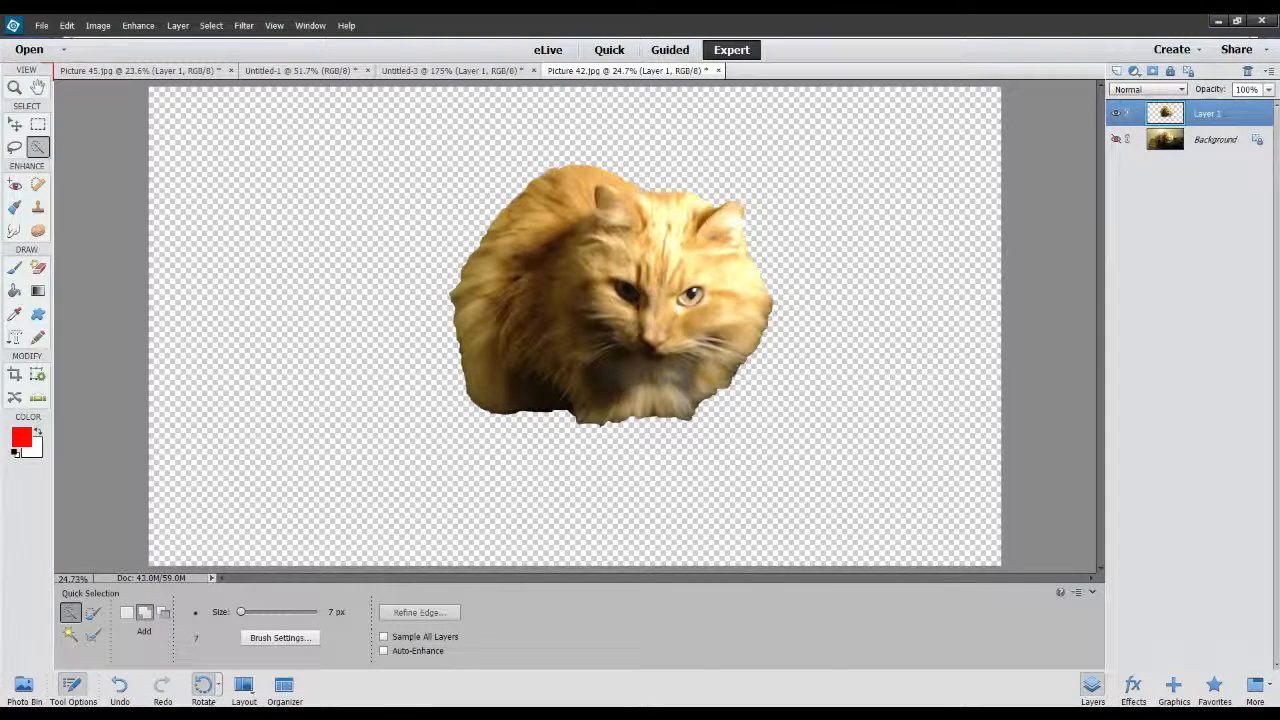
# Add the cut-out cat to the Untitled-1 cave composition behind the goat and darken it to a fiery, high-contrast look.
pyautogui.click(316, 73)
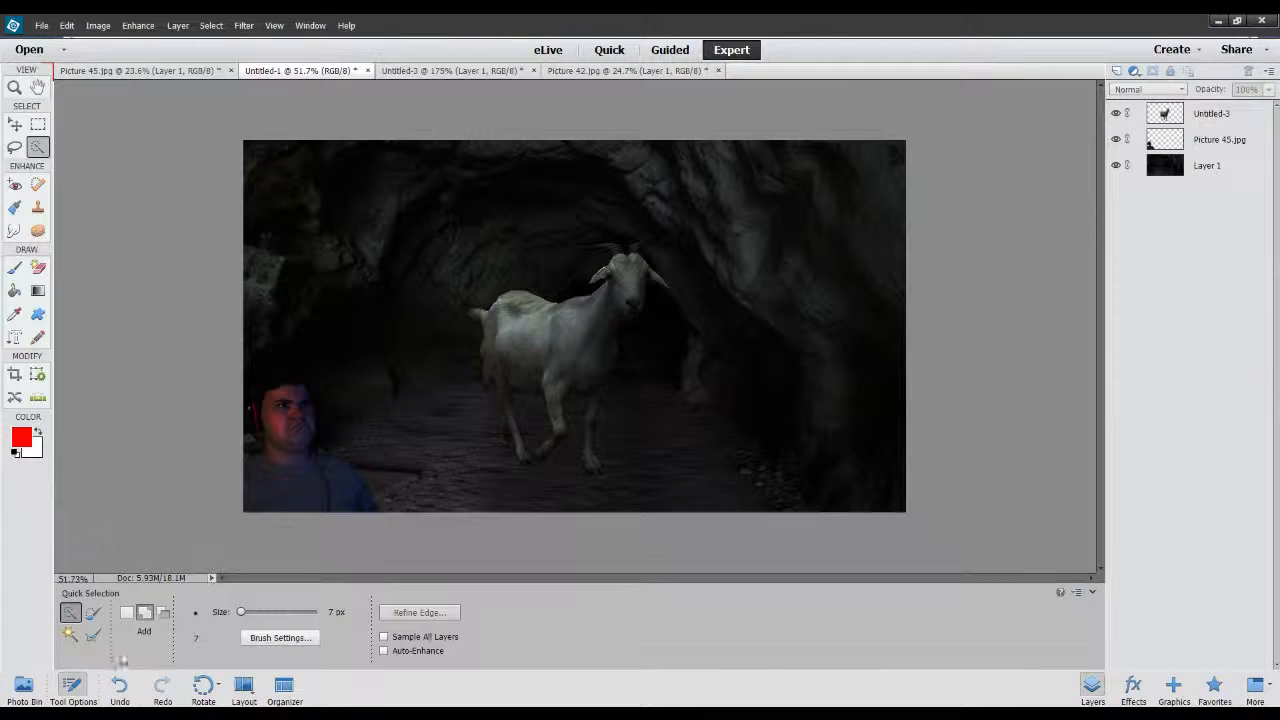
pyautogui.click(25, 697)
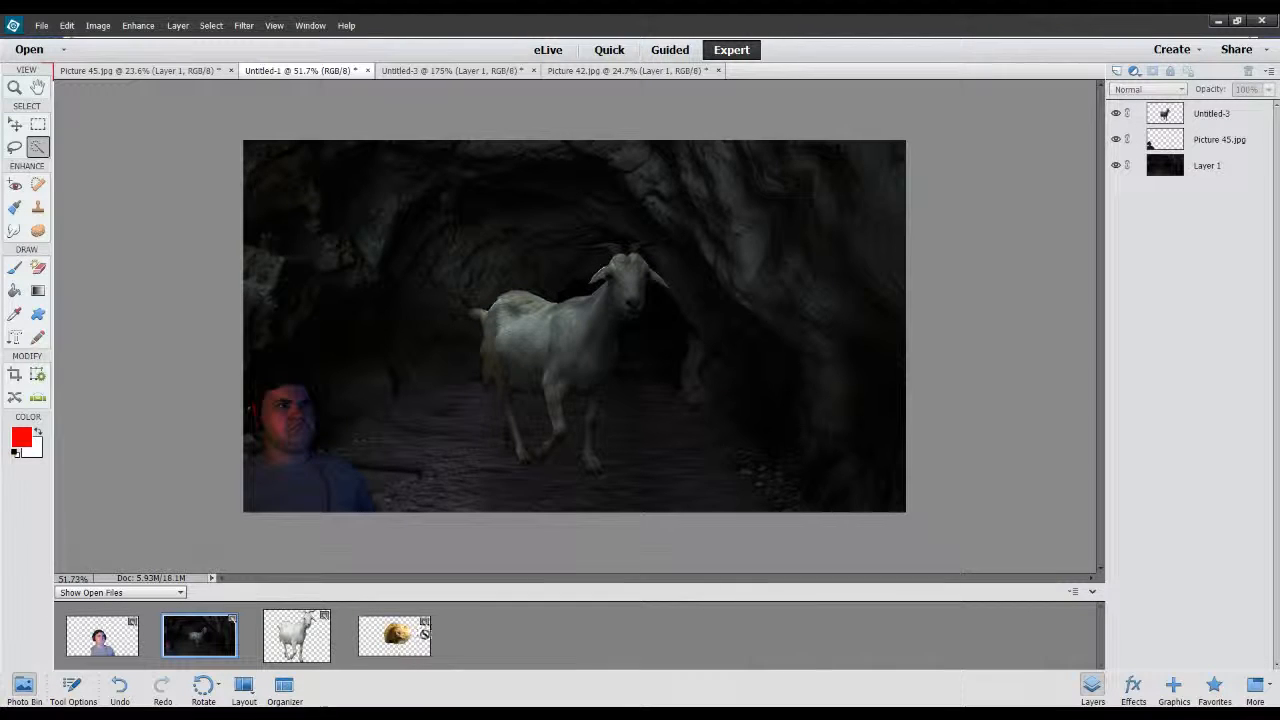
pyautogui.moveTo(423, 631); pyautogui.dragTo(544, 404)
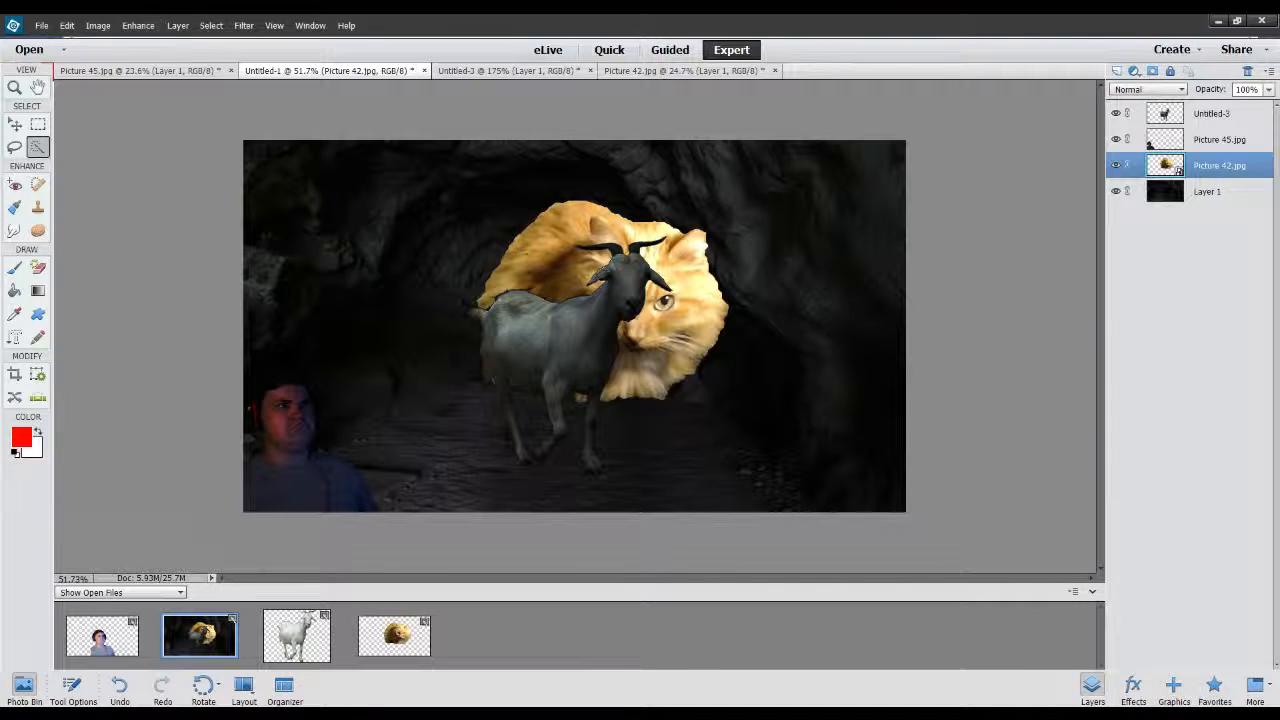
pyautogui.press('i')
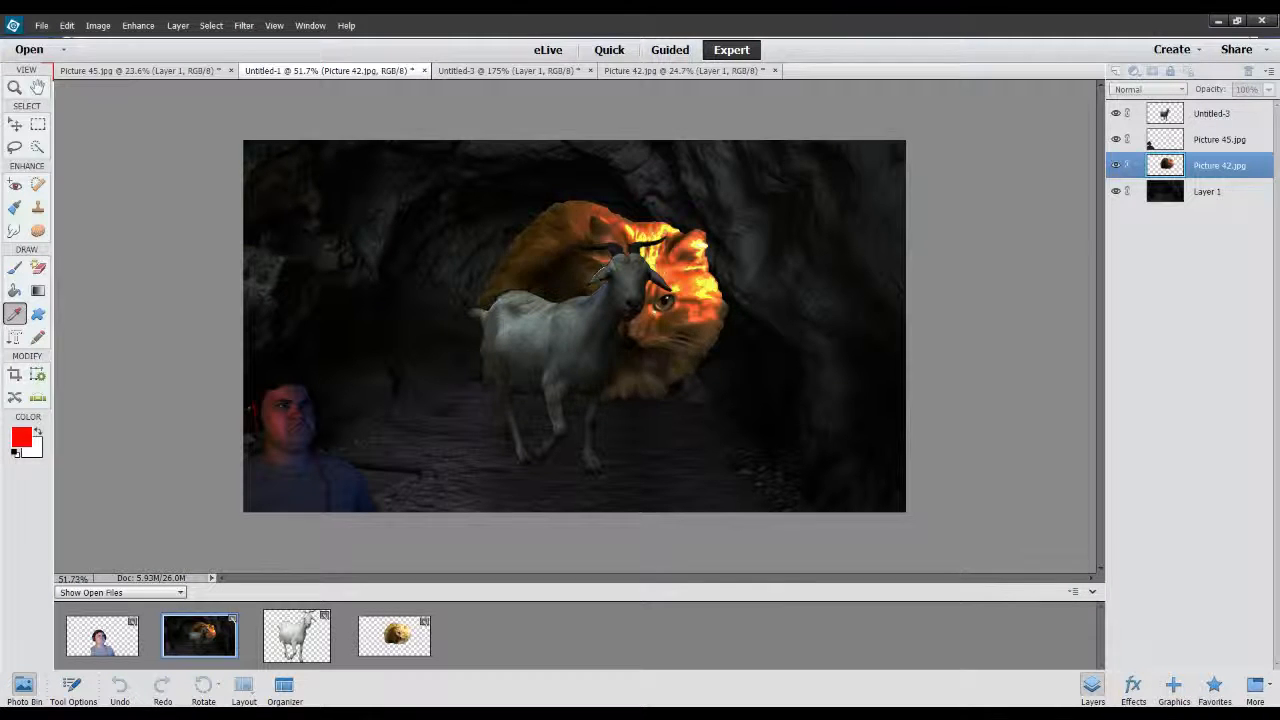
pyautogui.click(1025, 330)
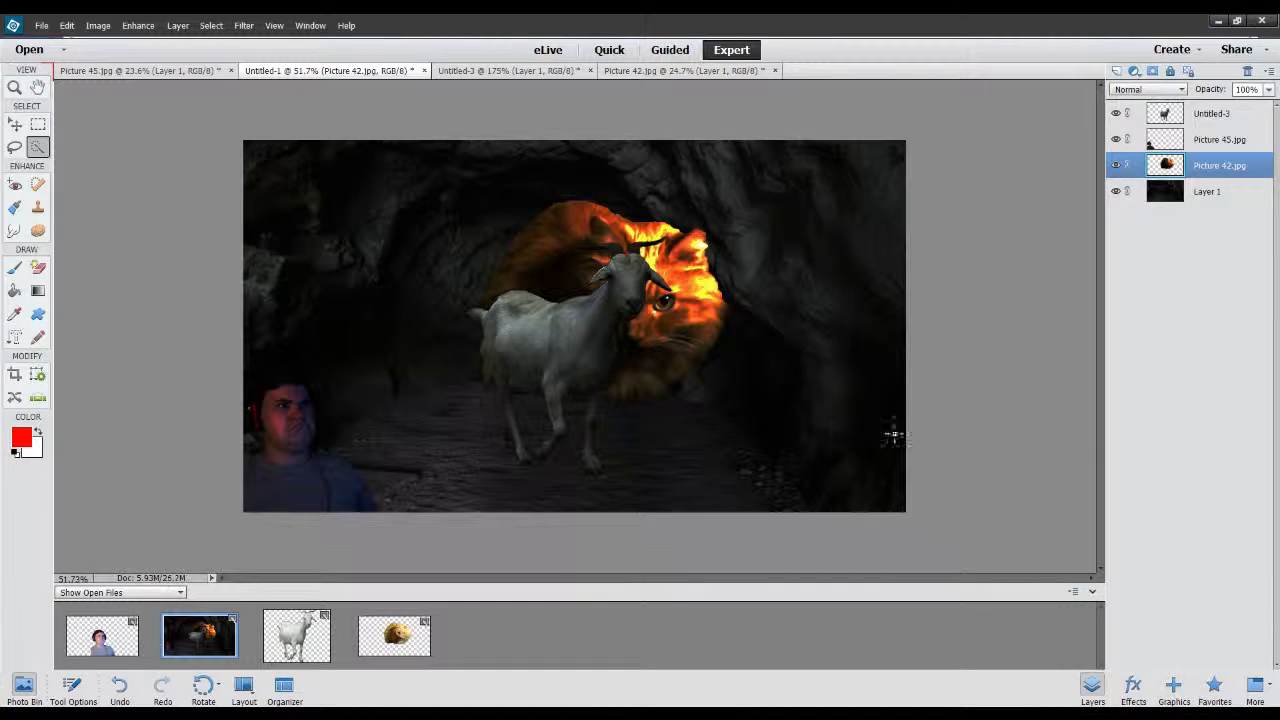
# Scale the cat layer down proportionally to 15.23% and place it in the dark tunnel opening beside the goat's chest.
pyautogui.press('v')
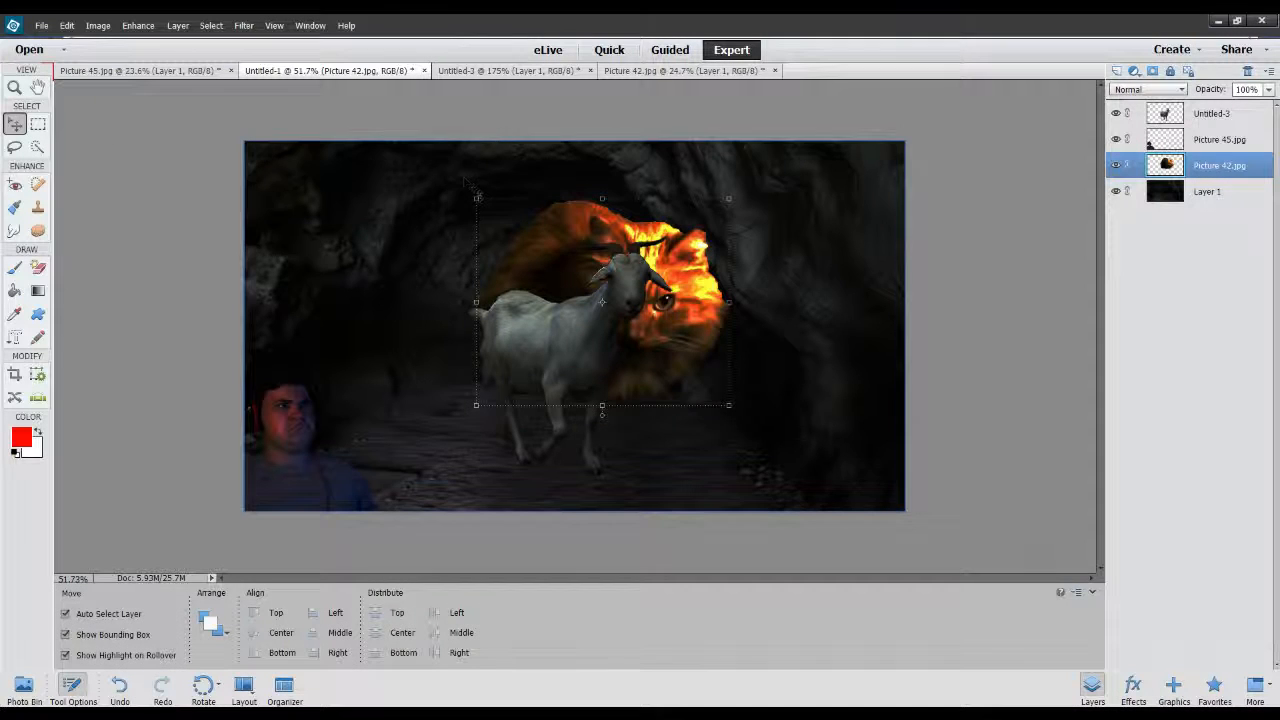
pyautogui.moveTo(476, 198); pyautogui.dragTo(644, 336)
pyautogui.moveTo(699, 384); pyautogui.dragTo(656, 370)
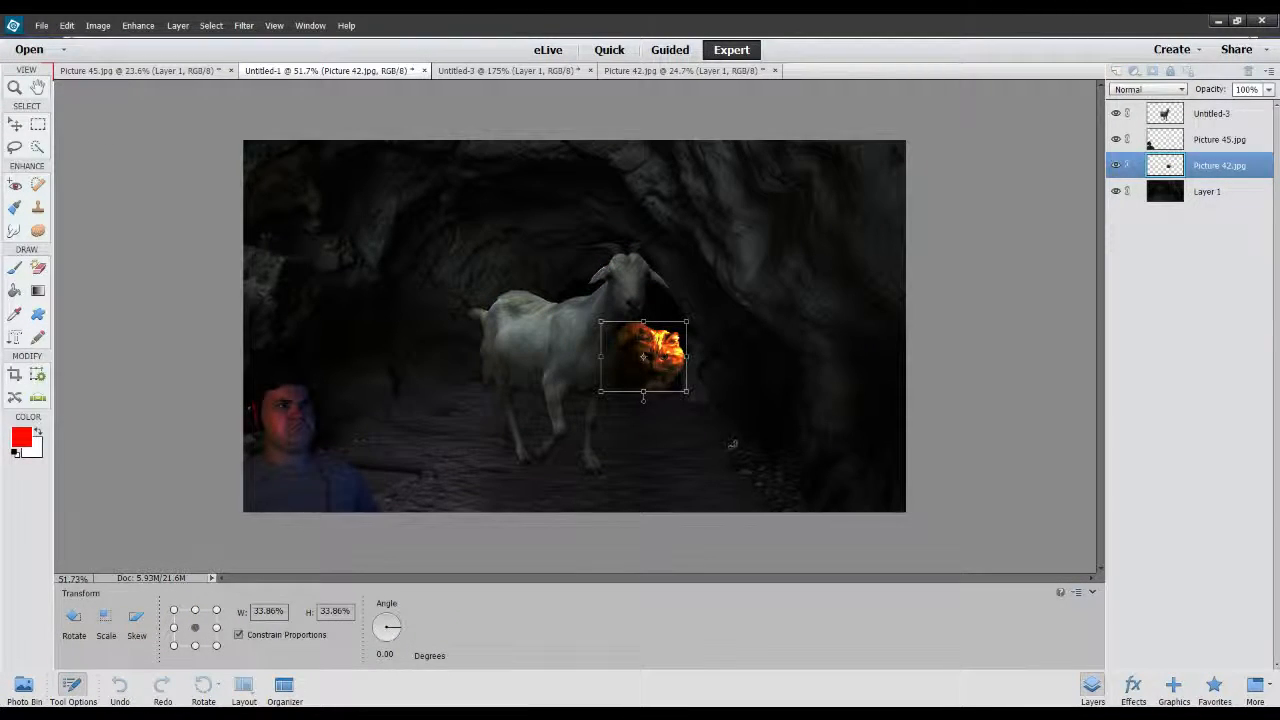
pyautogui.scroll(5, 660, 372)
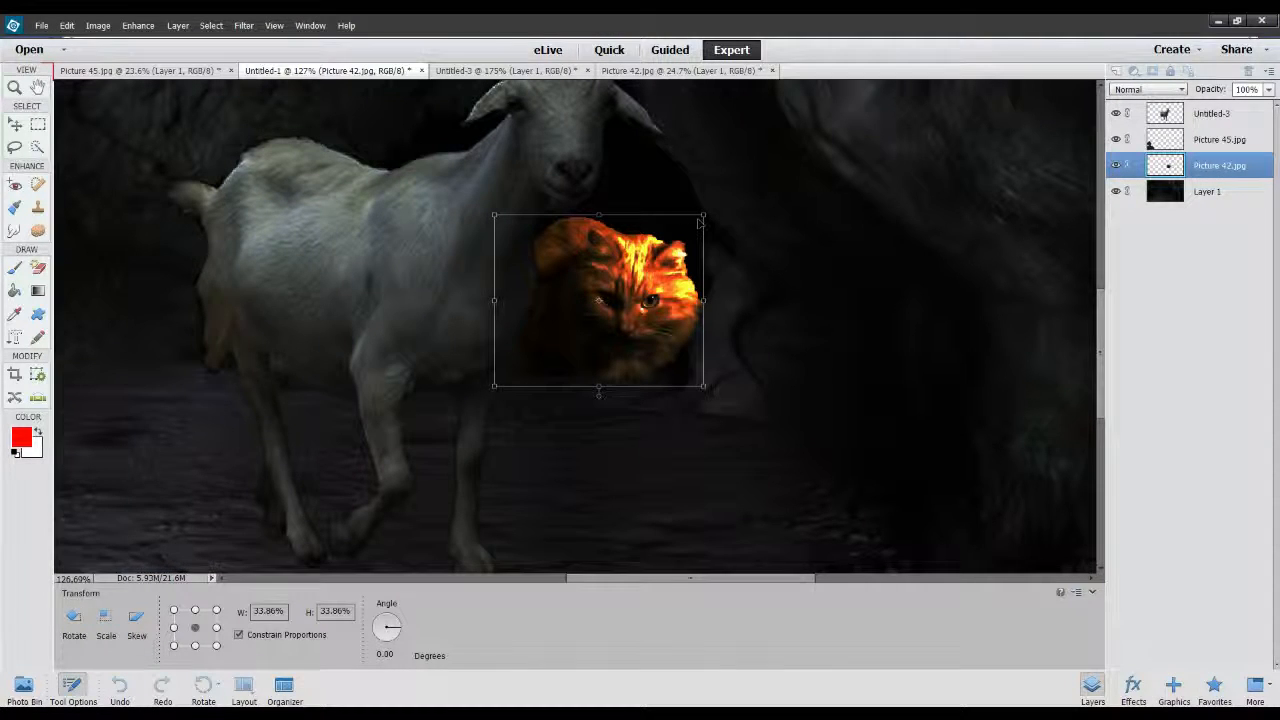
pyautogui.moveTo(703, 216); pyautogui.dragTo(589, 309)
pyautogui.moveTo(541, 348); pyautogui.dragTo(597, 310)
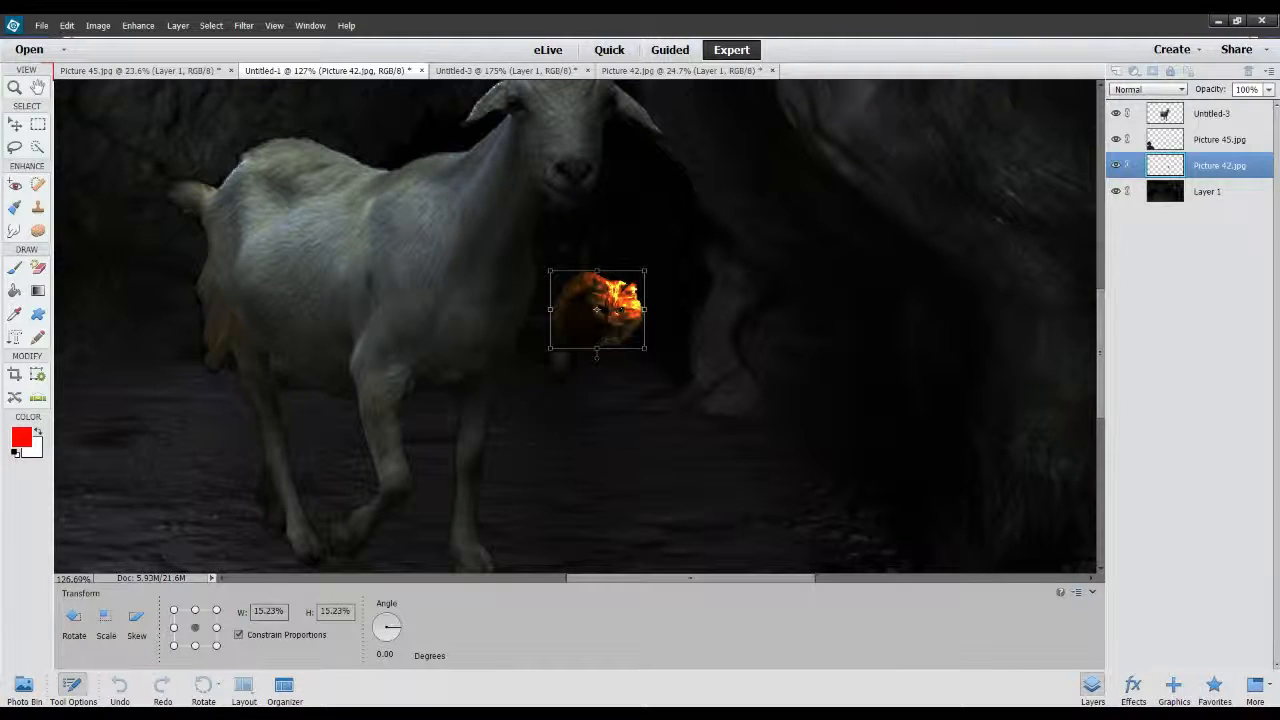
pyautogui.press('Return')
# Nudge the cat slightly up and to the left and shrink it proportionally to 64.96%.
pyautogui.moveTo(597, 323); pyautogui.dragTo(588, 305)
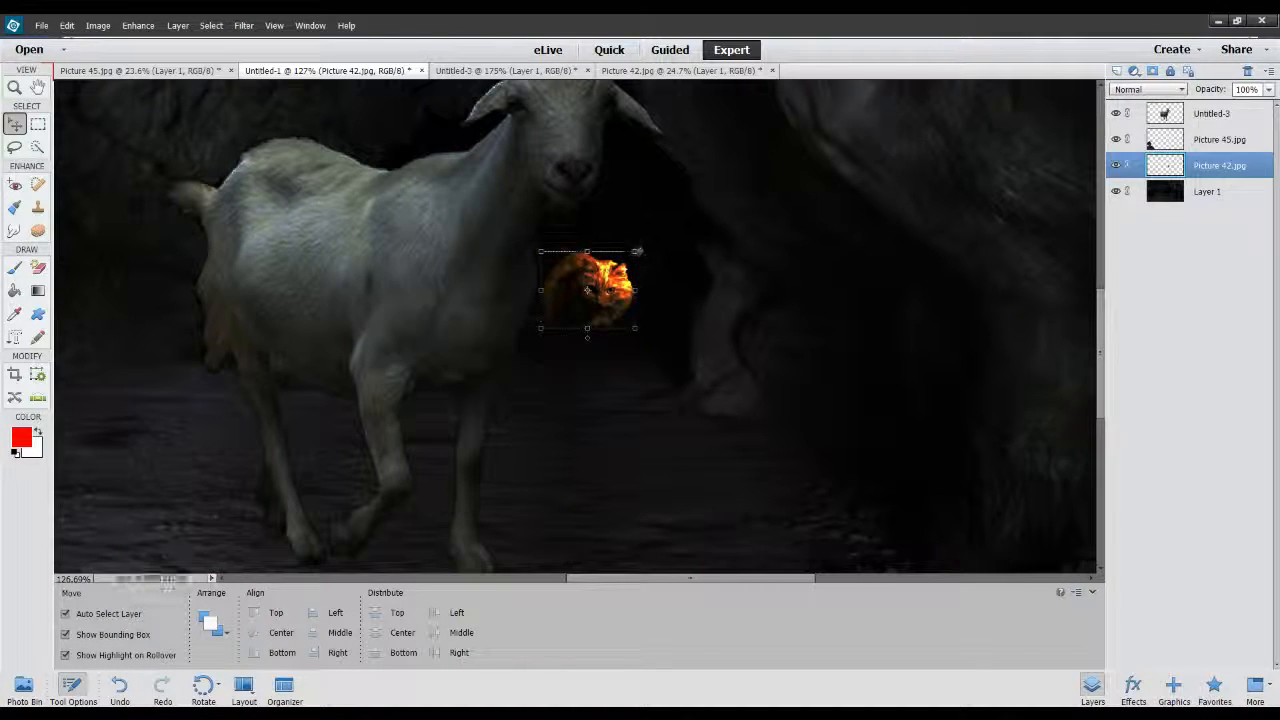
pyautogui.moveTo(641, 252); pyautogui.dragTo(602, 278)
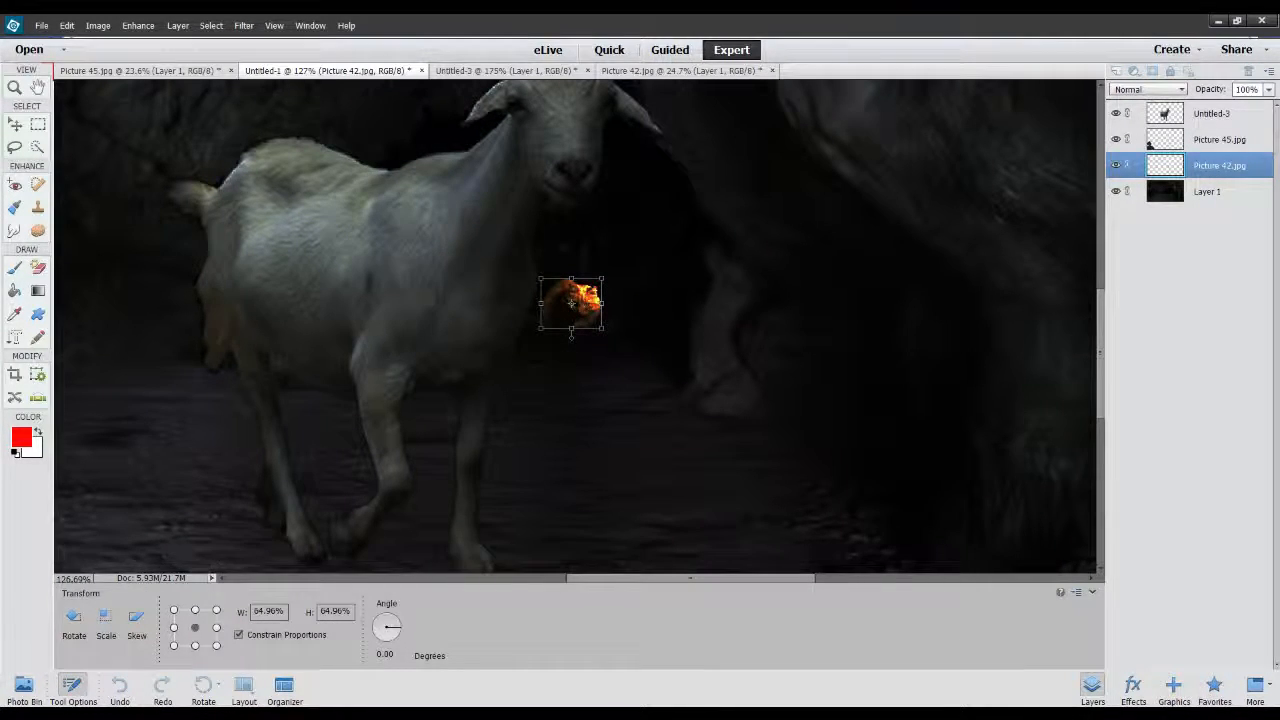
pyautogui.press('Return')
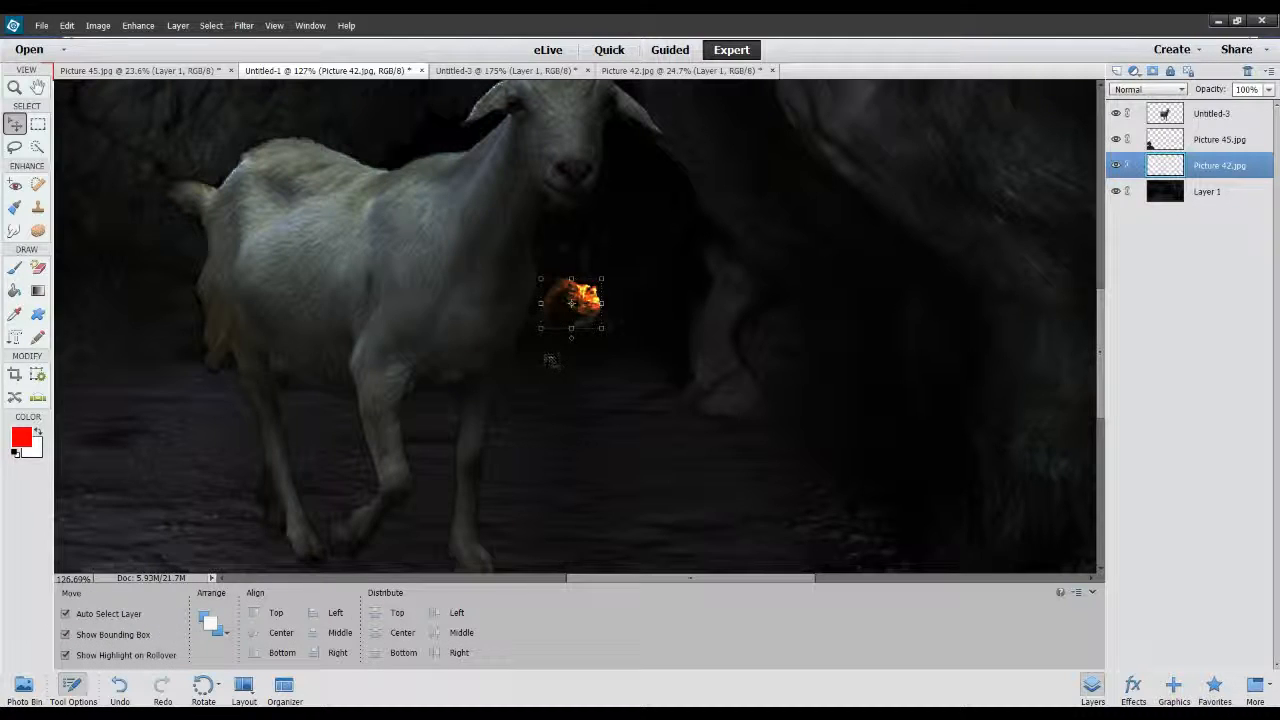
pyautogui.click(614, 383)
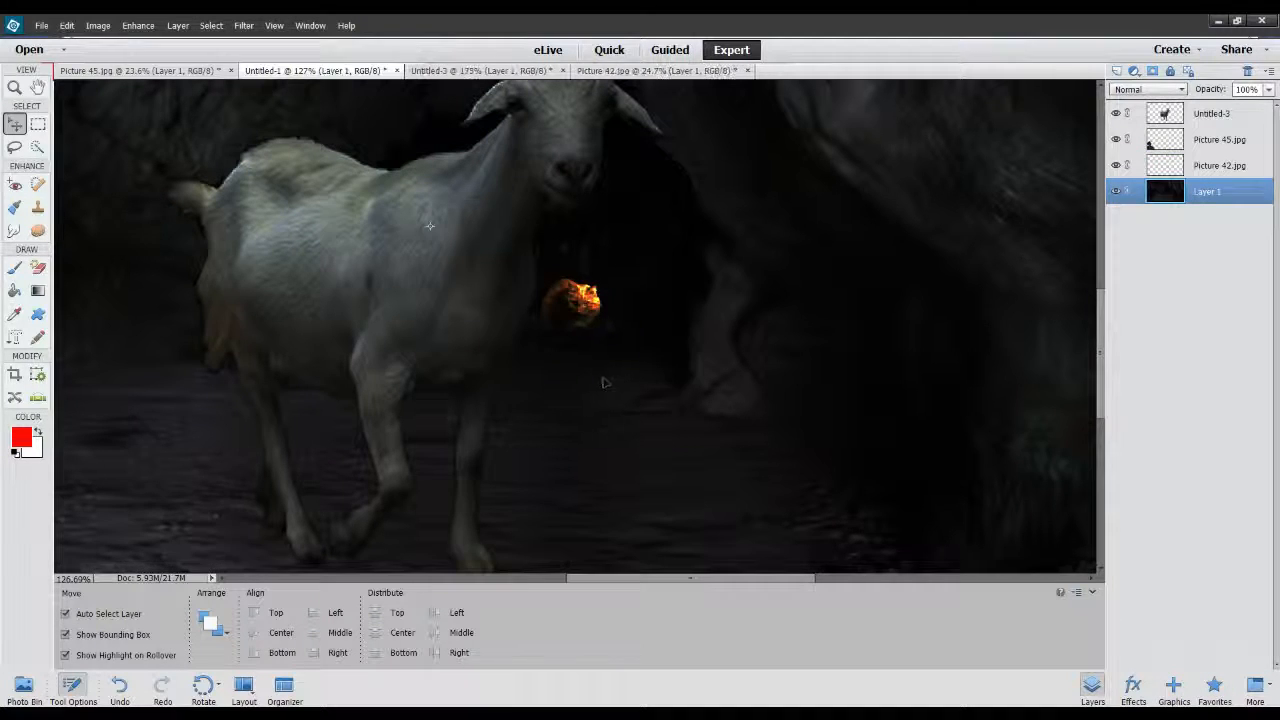
# Move the small cat a little closer to the goat, shrink it slightly more and deselect its layer.
pyautogui.click(575, 310)
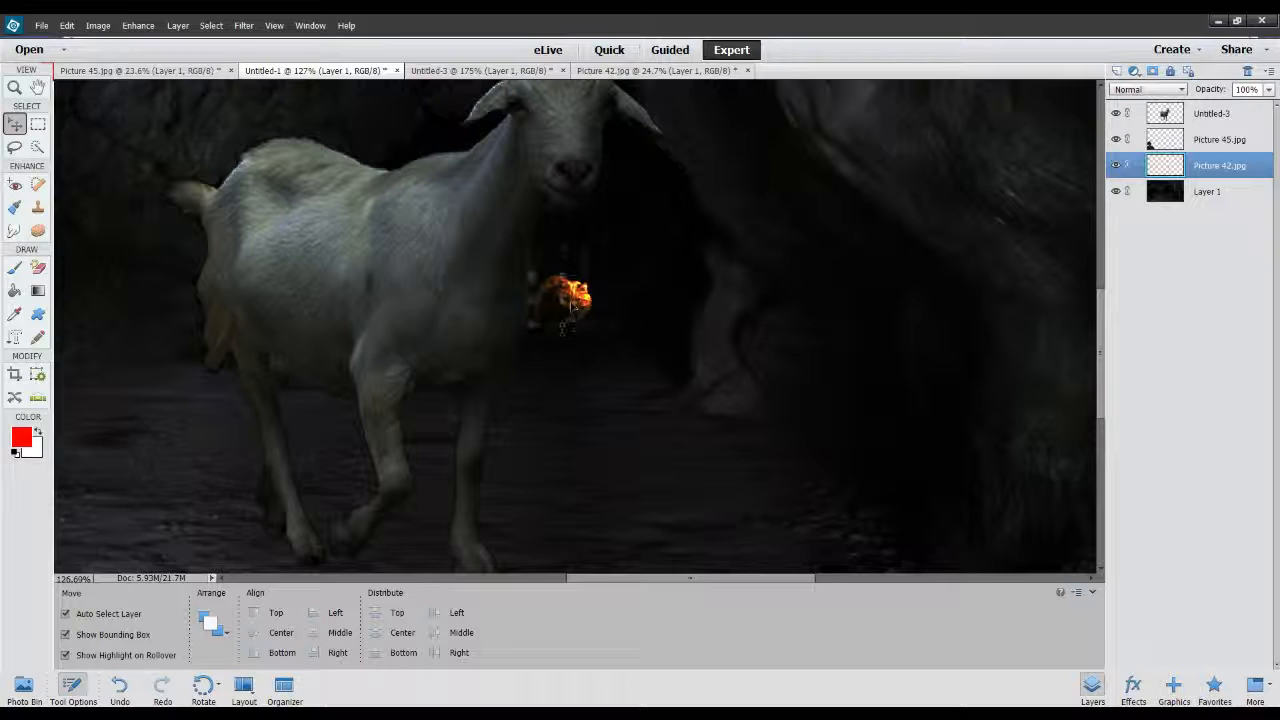
pyautogui.click(584, 281)
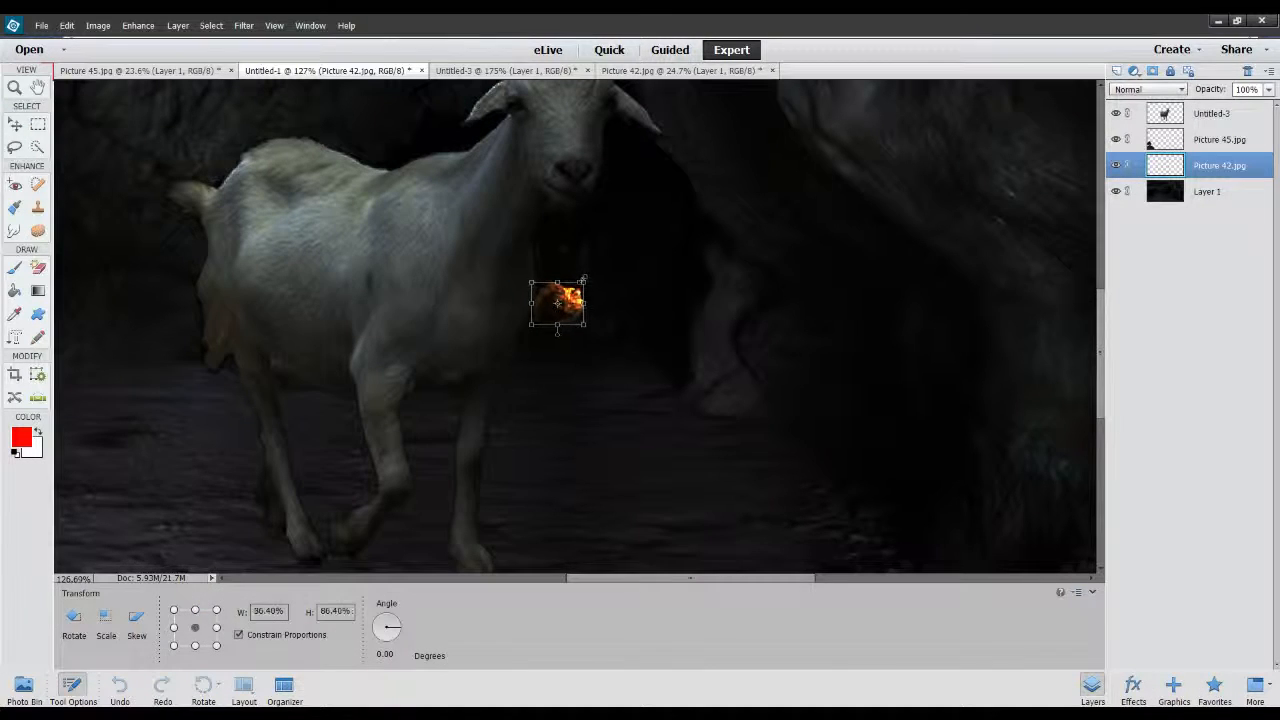
pyautogui.press('Return')
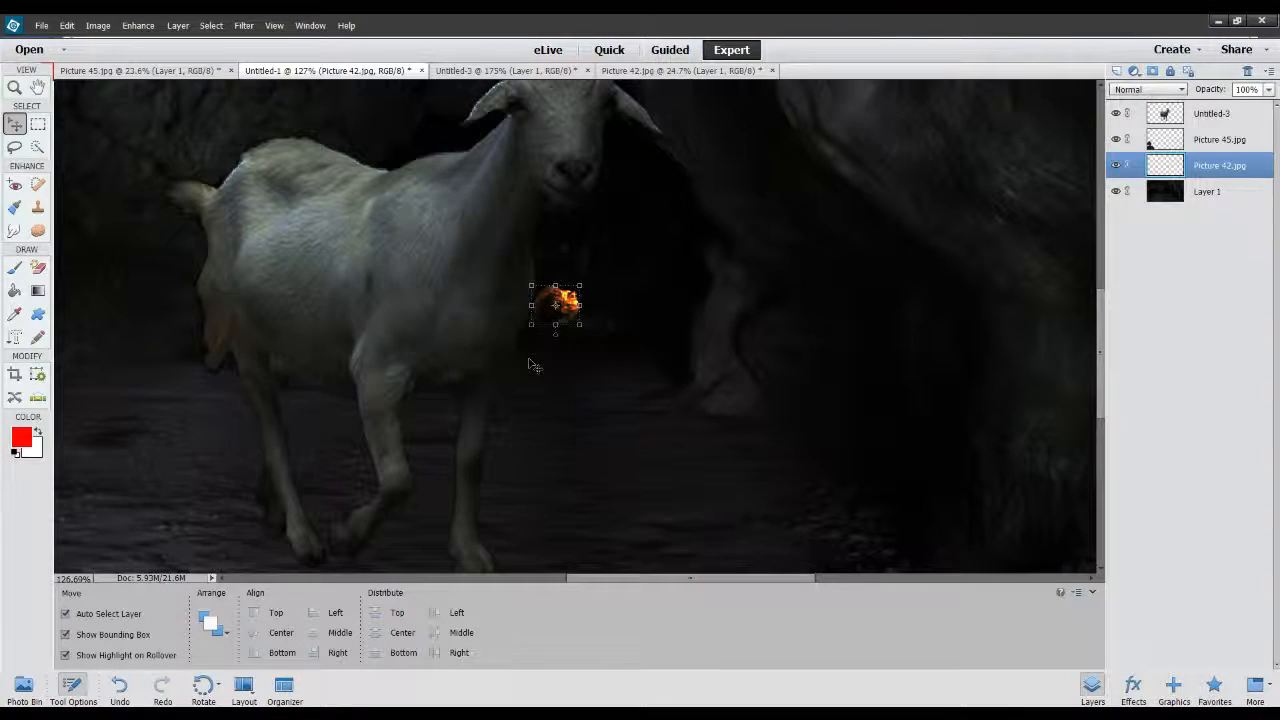
pyautogui.click(570, 364)
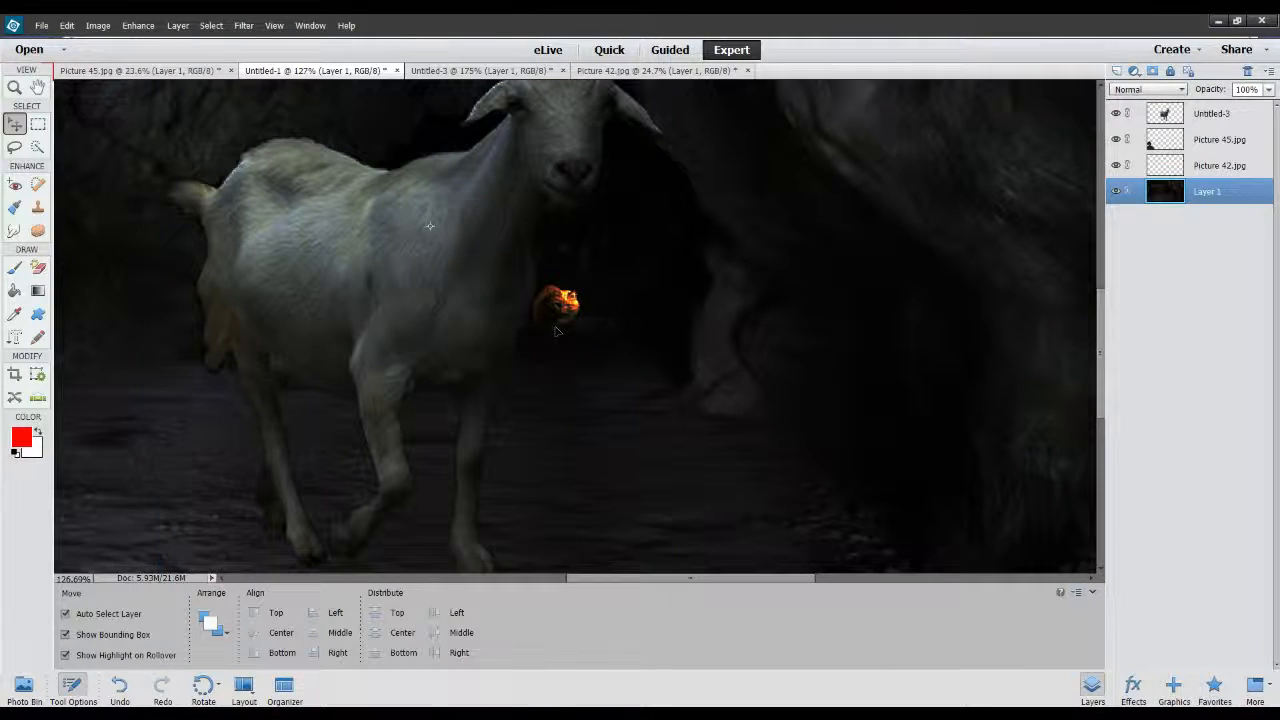
# Check the cat's size and position within the whole cave composition and clear the layer selection.
pyautogui.scroll(-6, 652, 336)
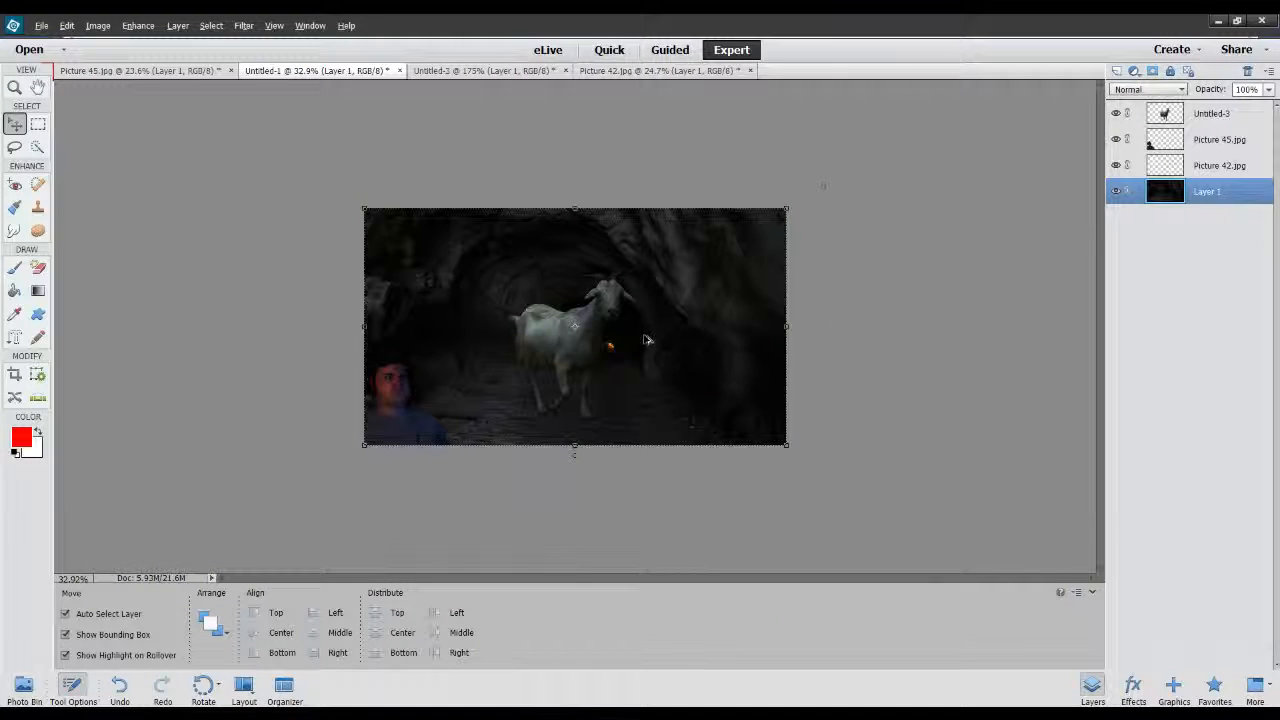
pyautogui.scroll(2, 645, 340)
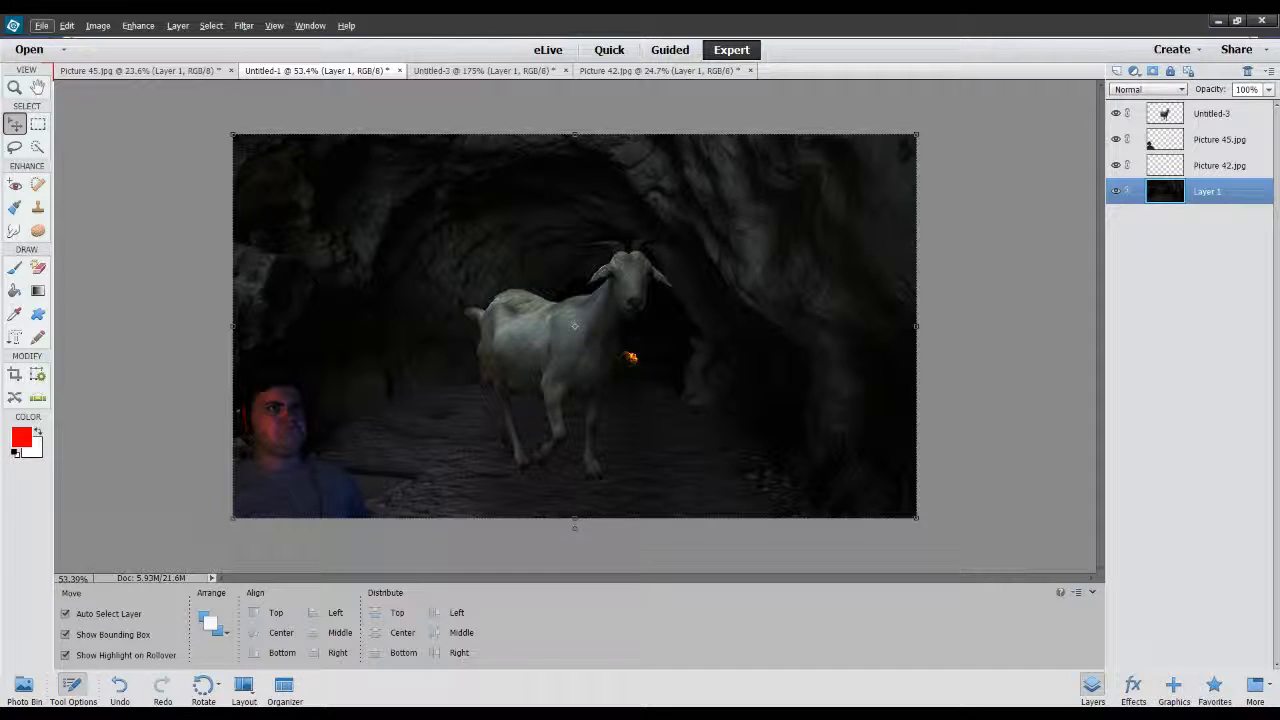
pyautogui.click(627, 358)
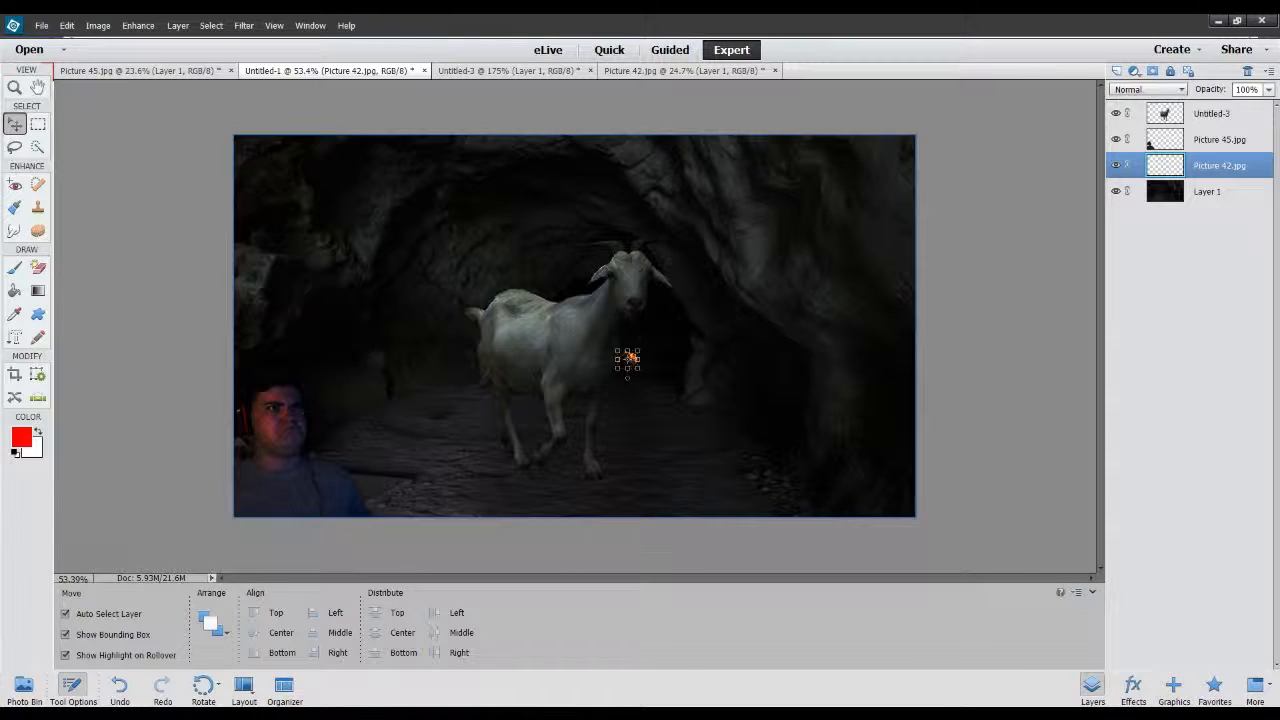
pyautogui.click(991, 314)
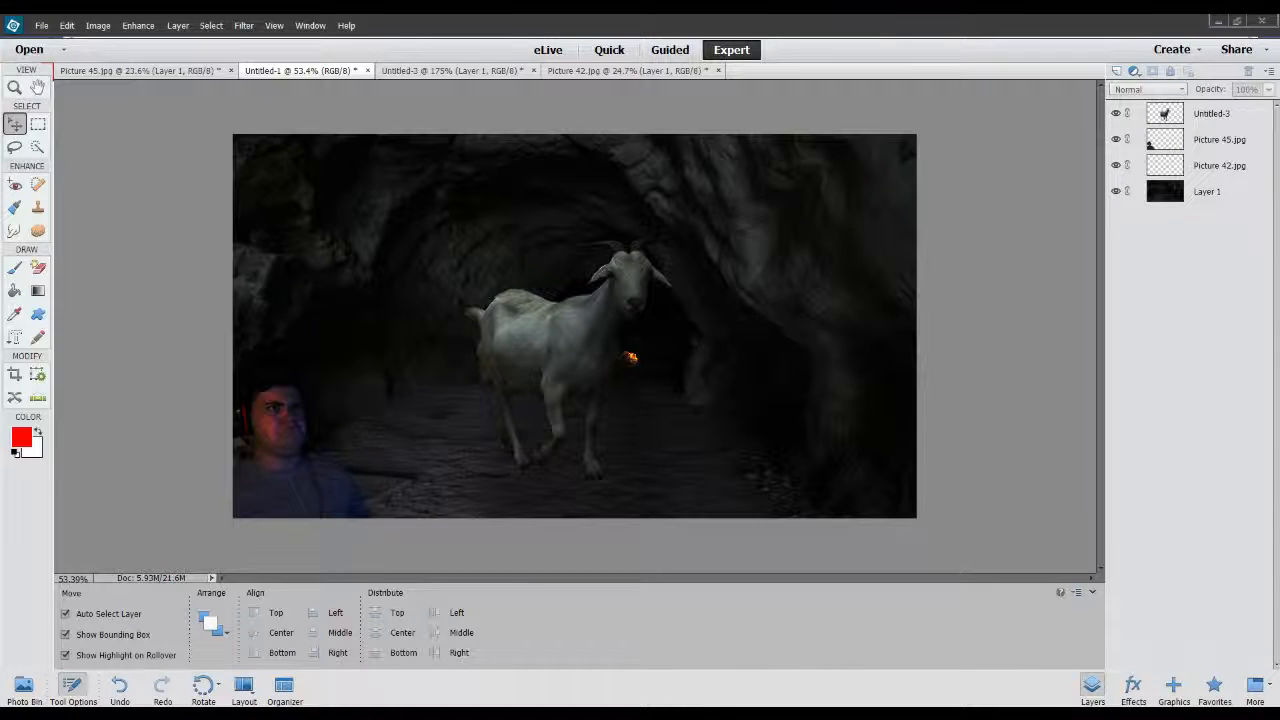
pyautogui.click(290, 446)
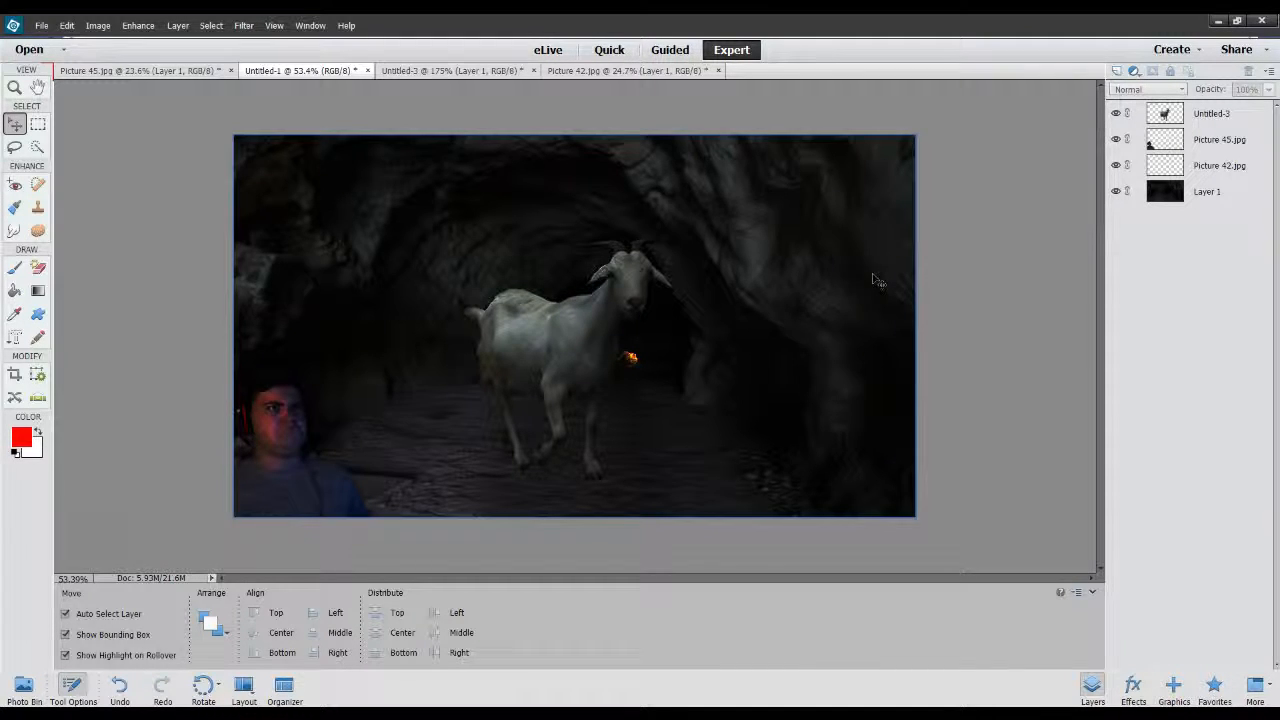
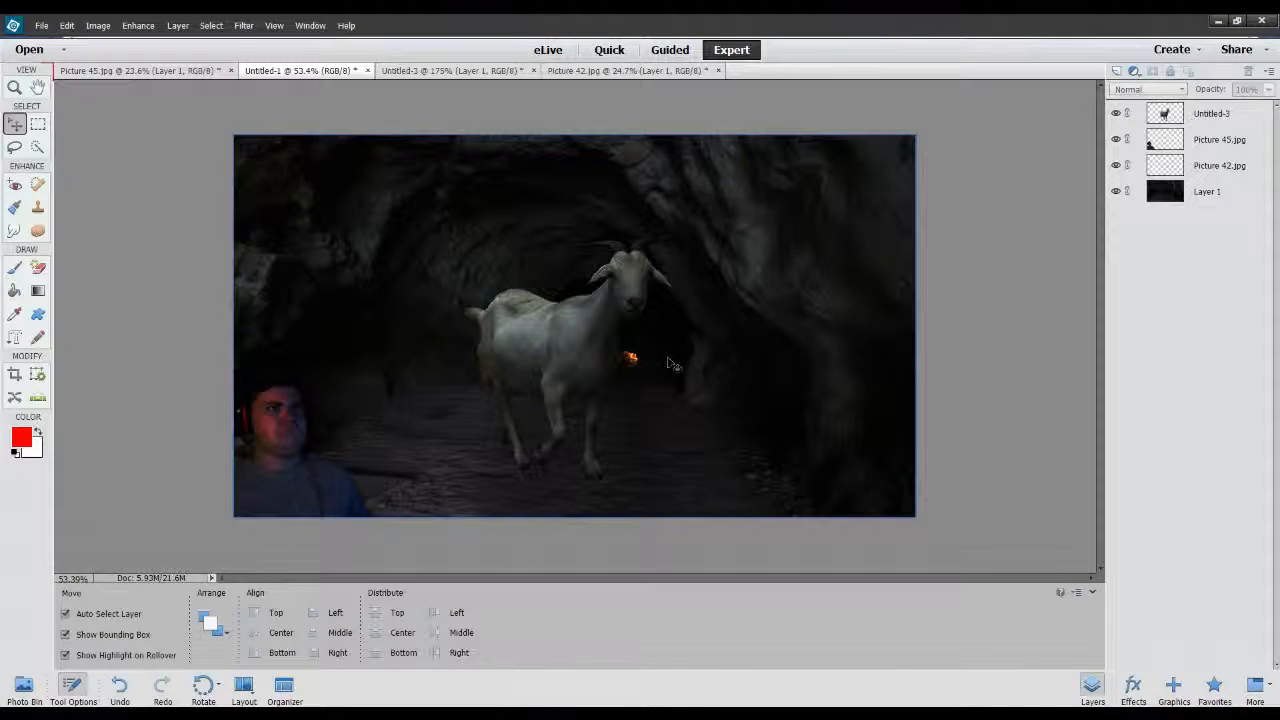
# Inspect the tiny fiery cat beside the goat up close and within the whole cave composition.
pyautogui.scroll(6, 672, 365)
pyautogui.scroll(-2, 622, 375)
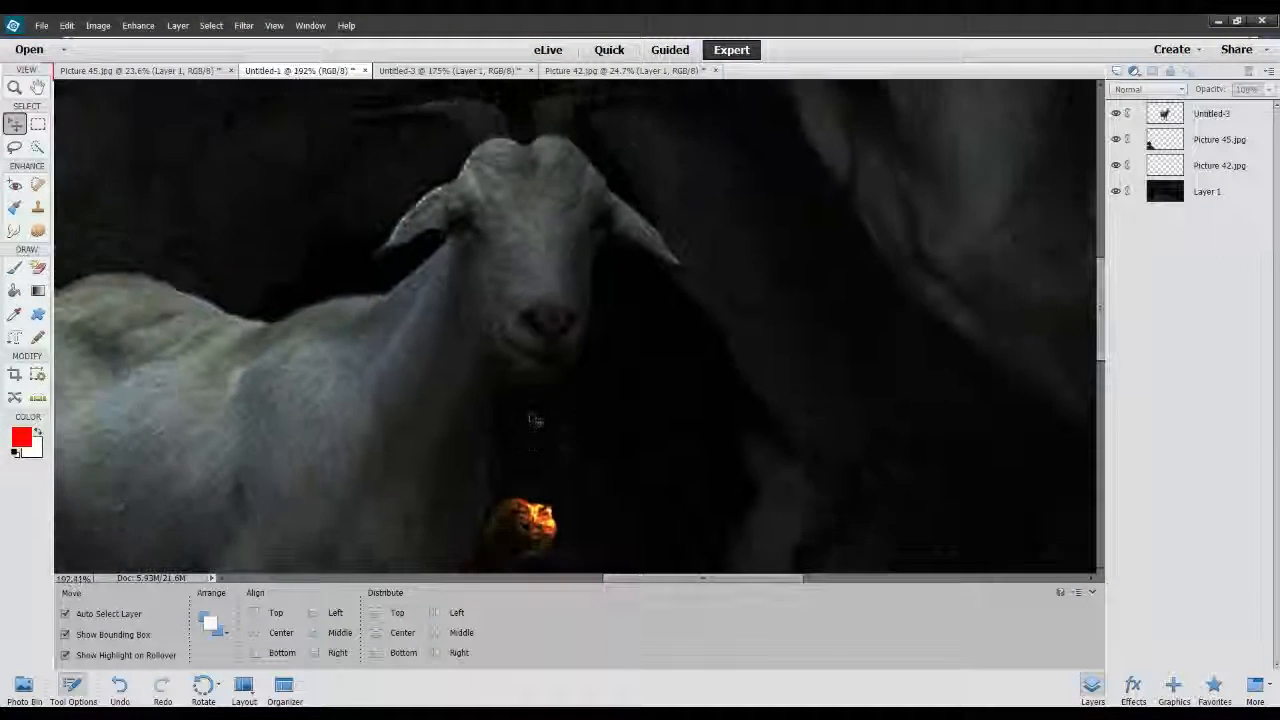
pyautogui.scroll(3, 532, 430)
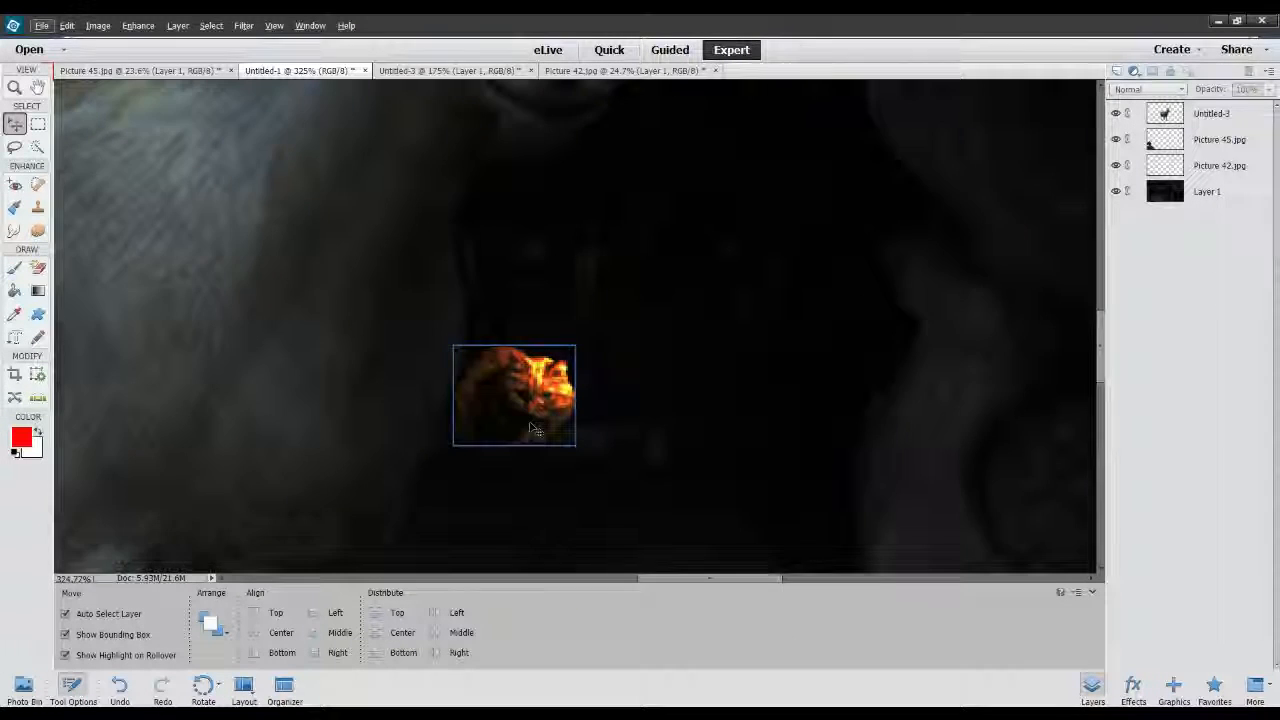
pyautogui.scroll(3, 535, 425)
pyautogui.scroll(-6, 557, 398)
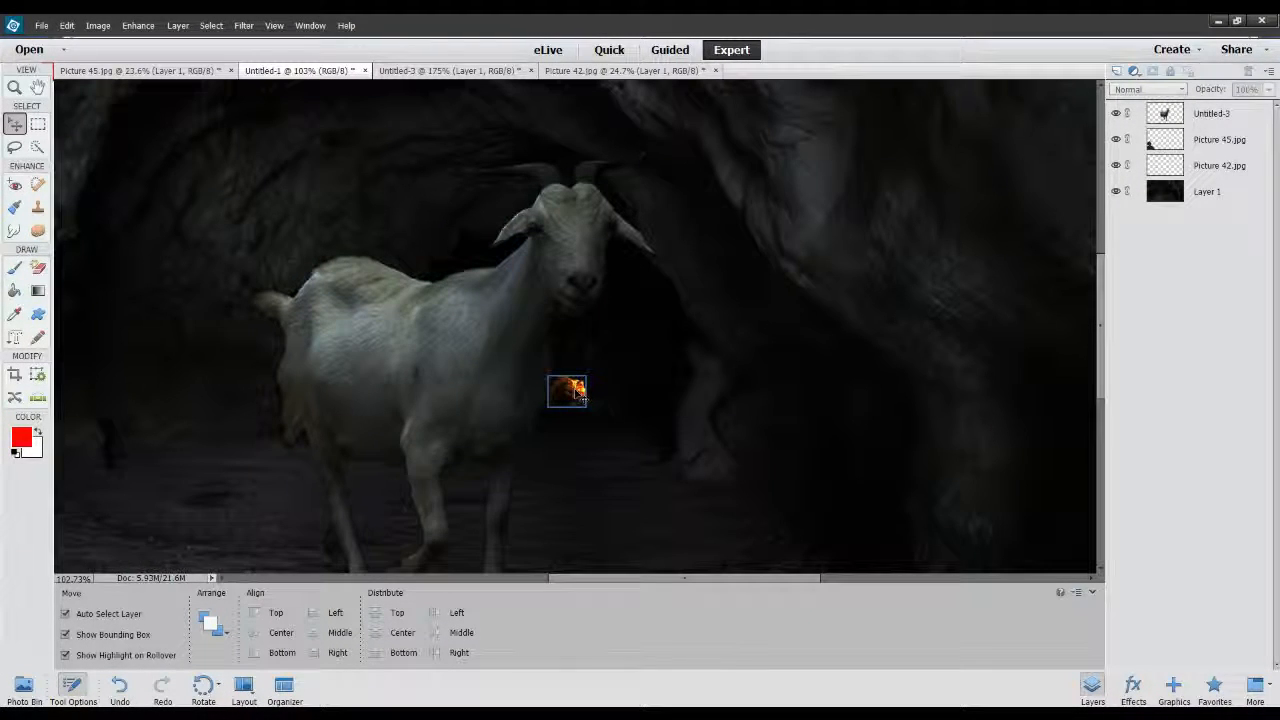
pyautogui.scroll(-2, 570, 385)
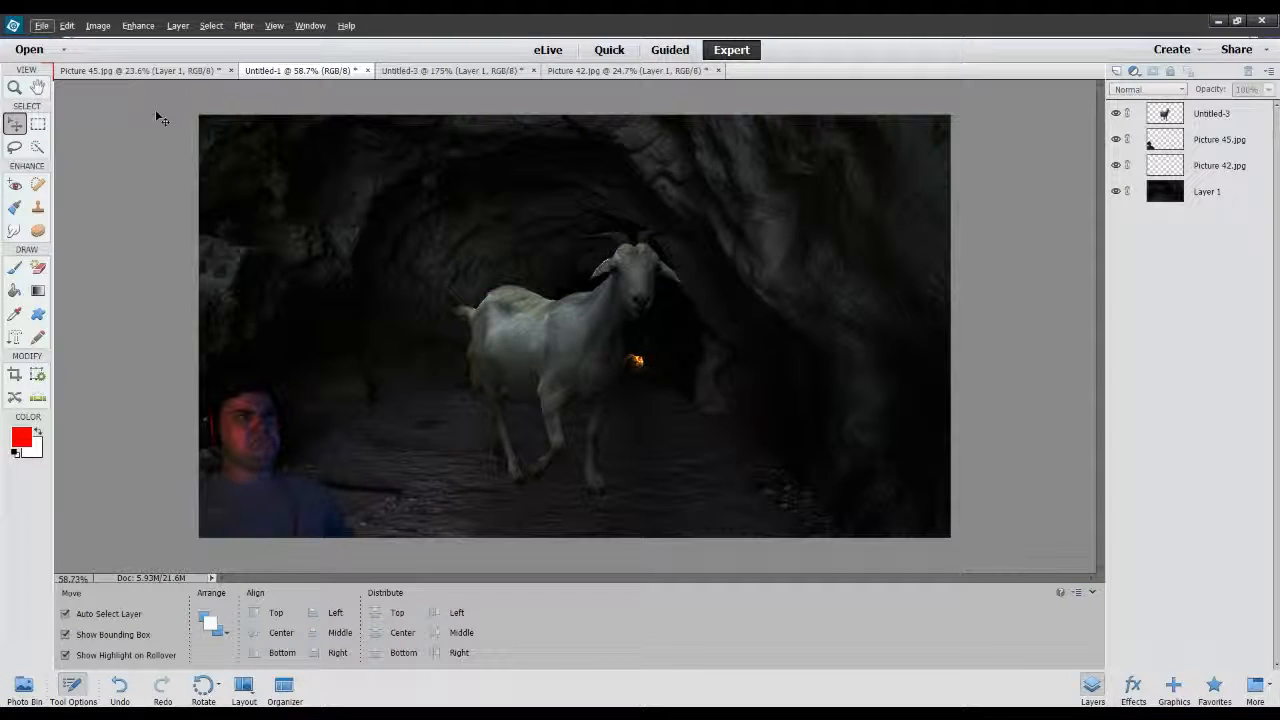
# Review the source cut-outs of the goat, the orange cat and the man, and return to the cave composition.
pyautogui.click(416, 72)
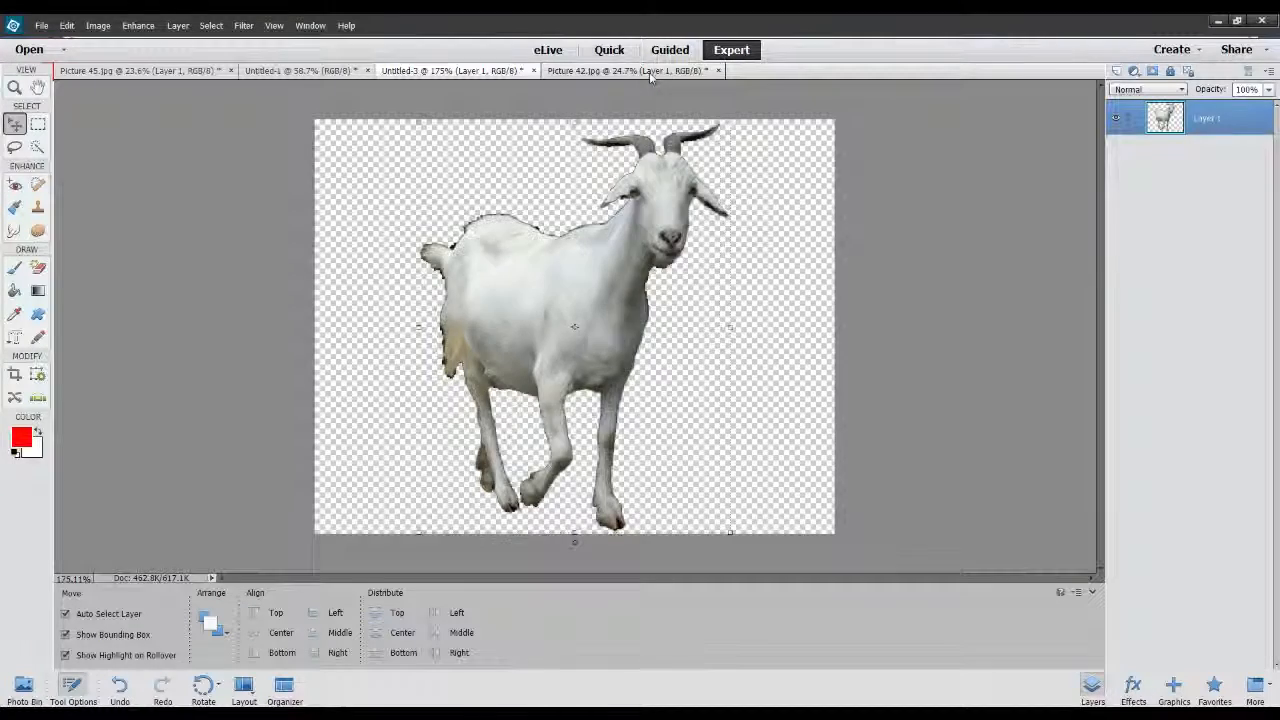
pyautogui.click(622, 71)
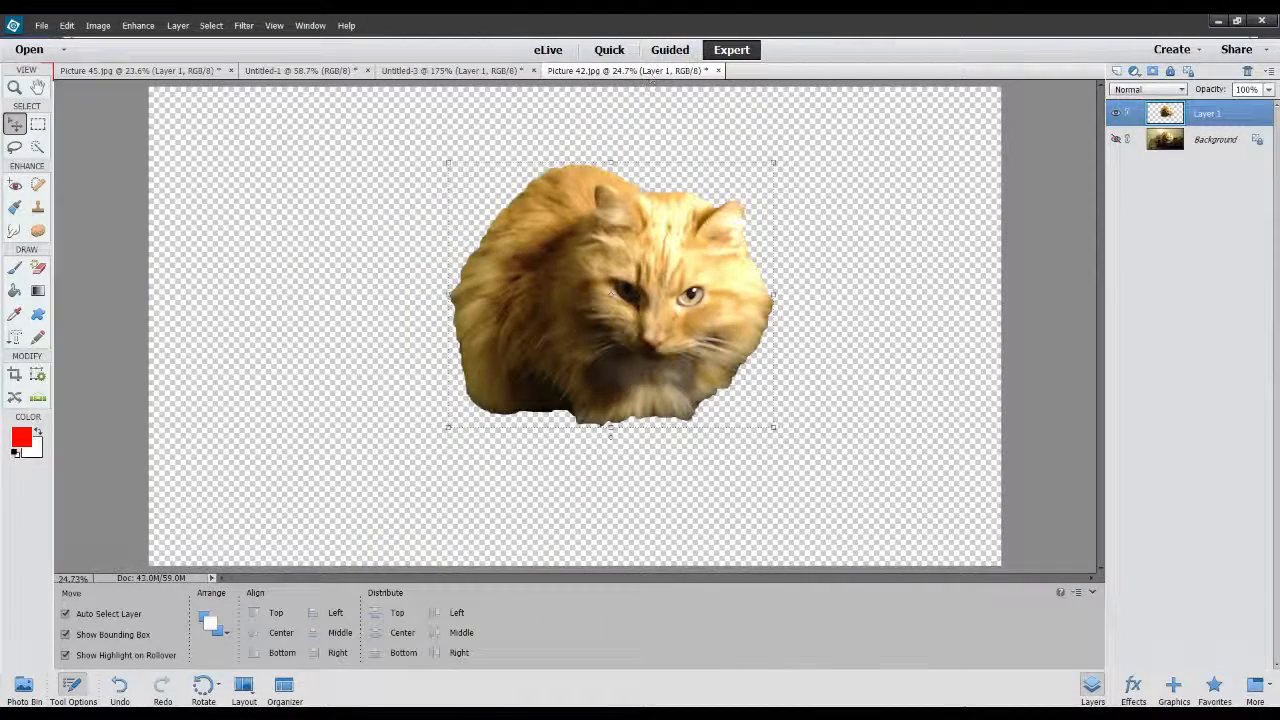
pyautogui.click(150, 71)
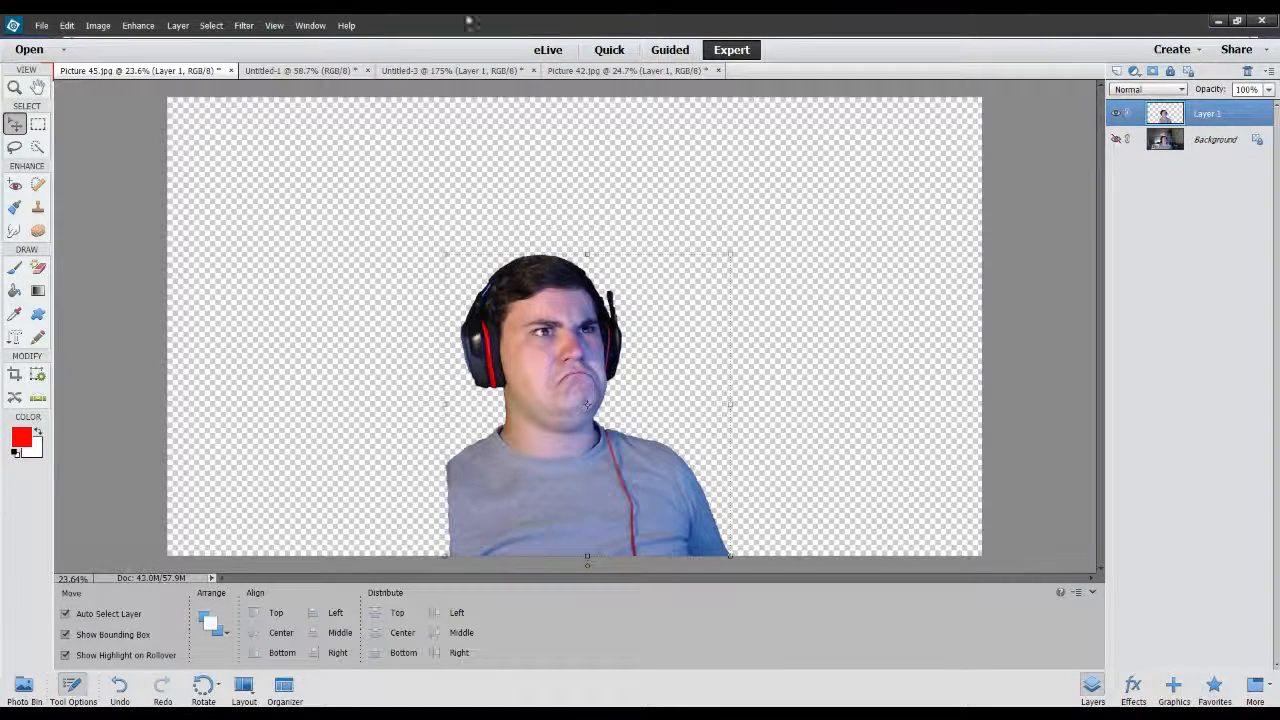
pyautogui.click(300, 70)
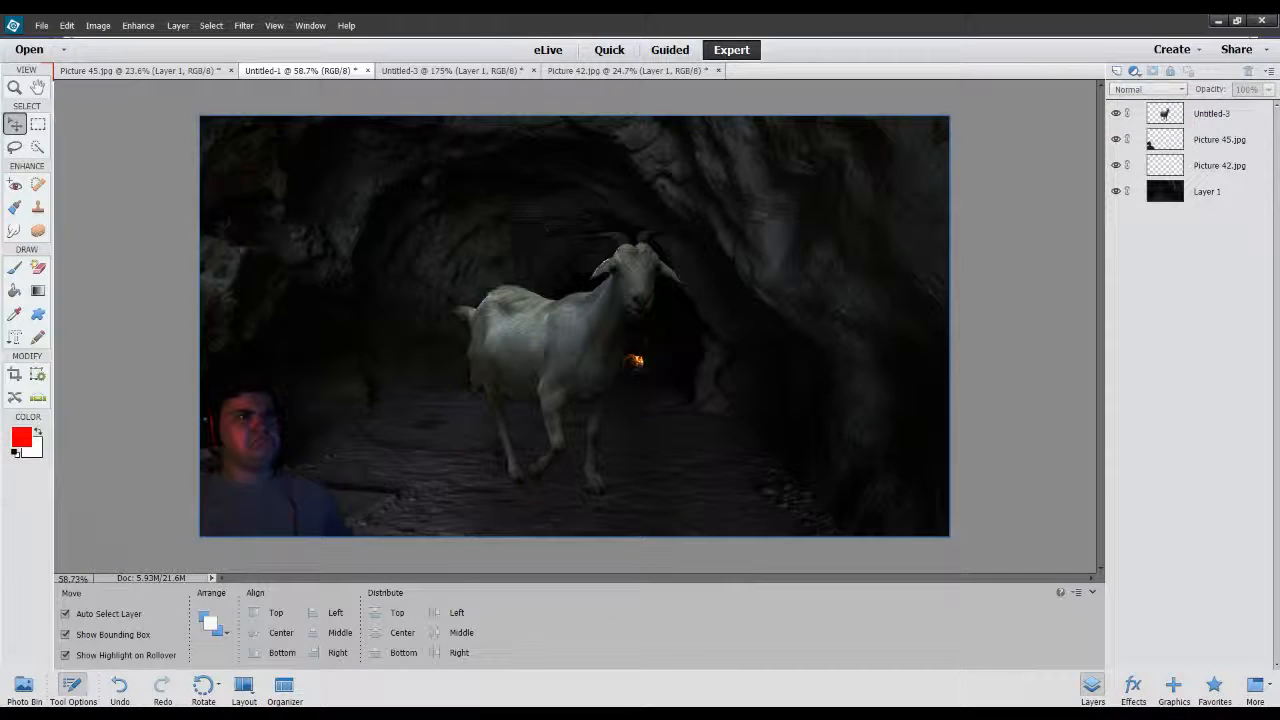
# Try moving the cave background and the man's cut-out separately from the other layers, and undo the moves.
pyautogui.click(792, 383)
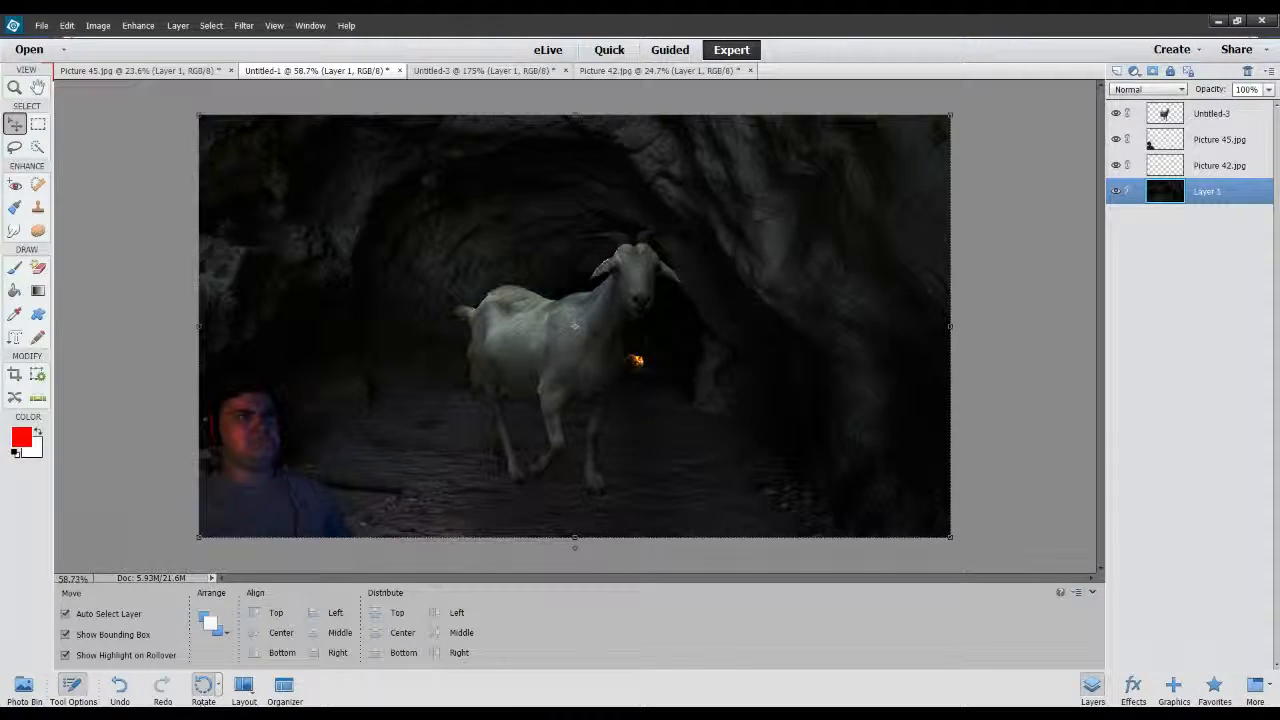
pyautogui.click(556, 330)
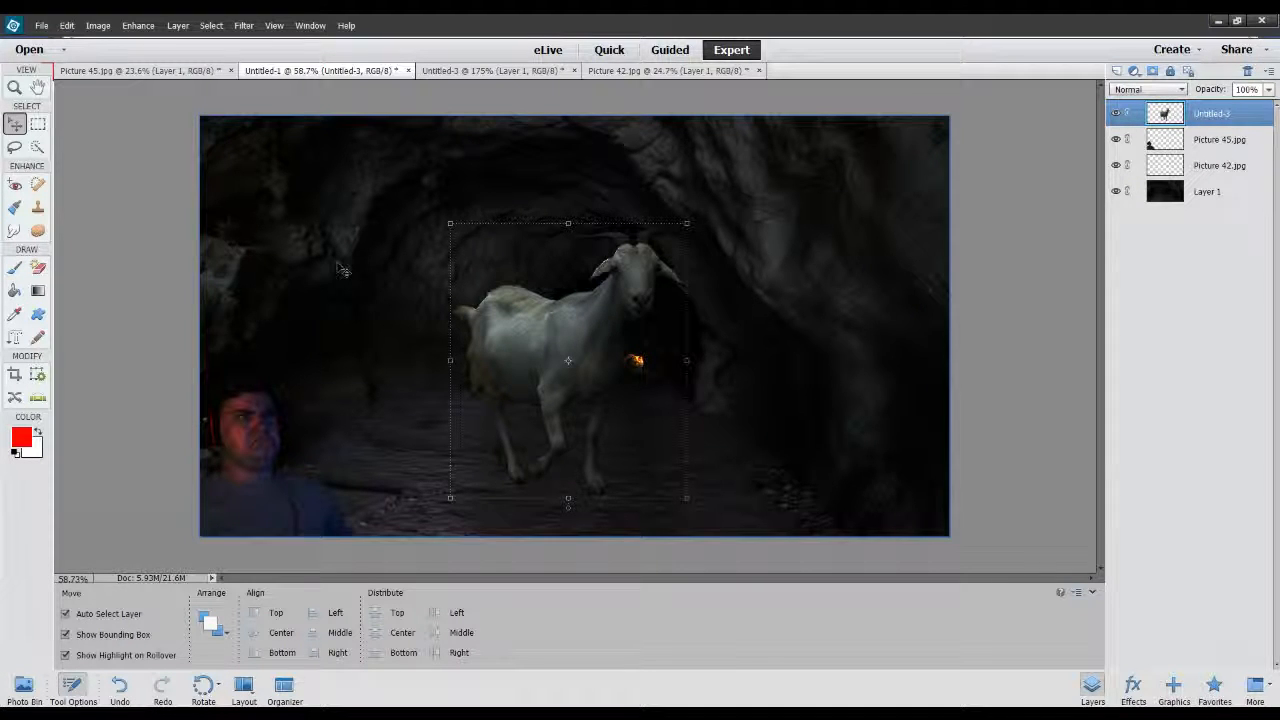
pyautogui.click(267, 450)
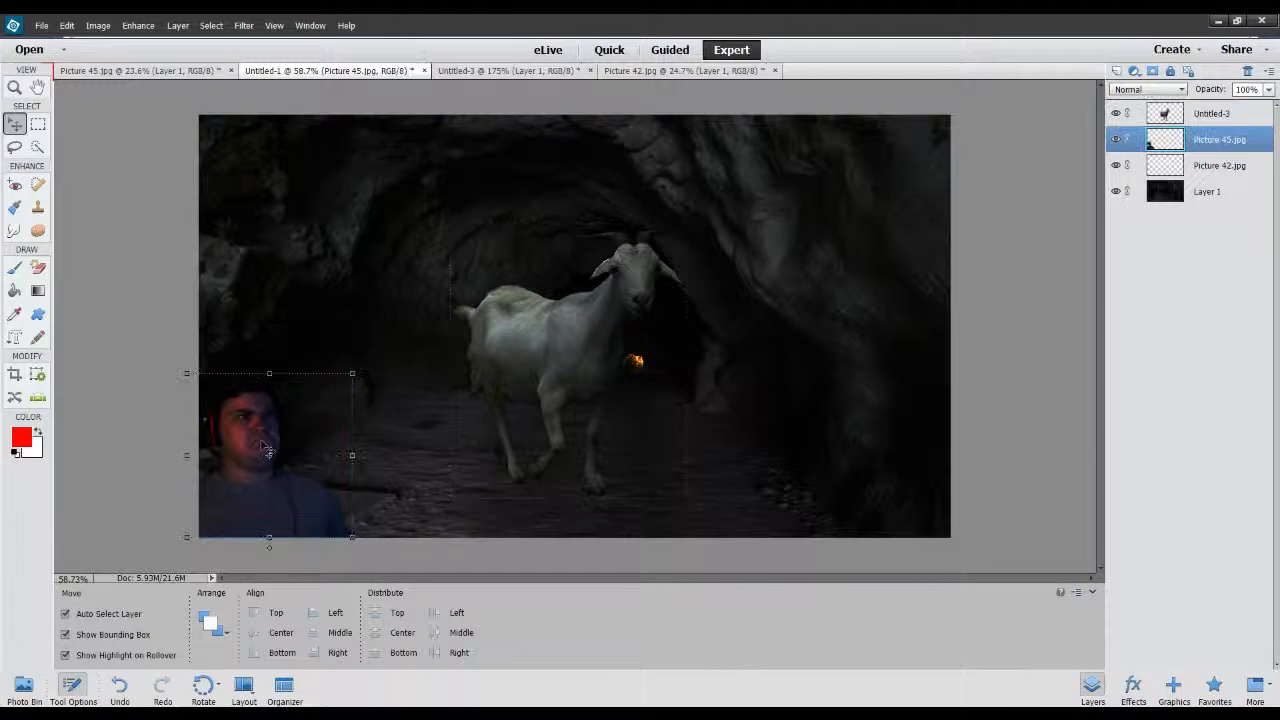
pyautogui.moveTo(269, 373); pyautogui.dragTo(242, 409)
pyautogui.click(342, 554)
pyautogui.click(244, 25)
pyautogui.moveTo(312, 403); pyautogui.dragTo(620, 392)
pyautogui.moveTo(240, 433); pyautogui.dragTo(508, 193)
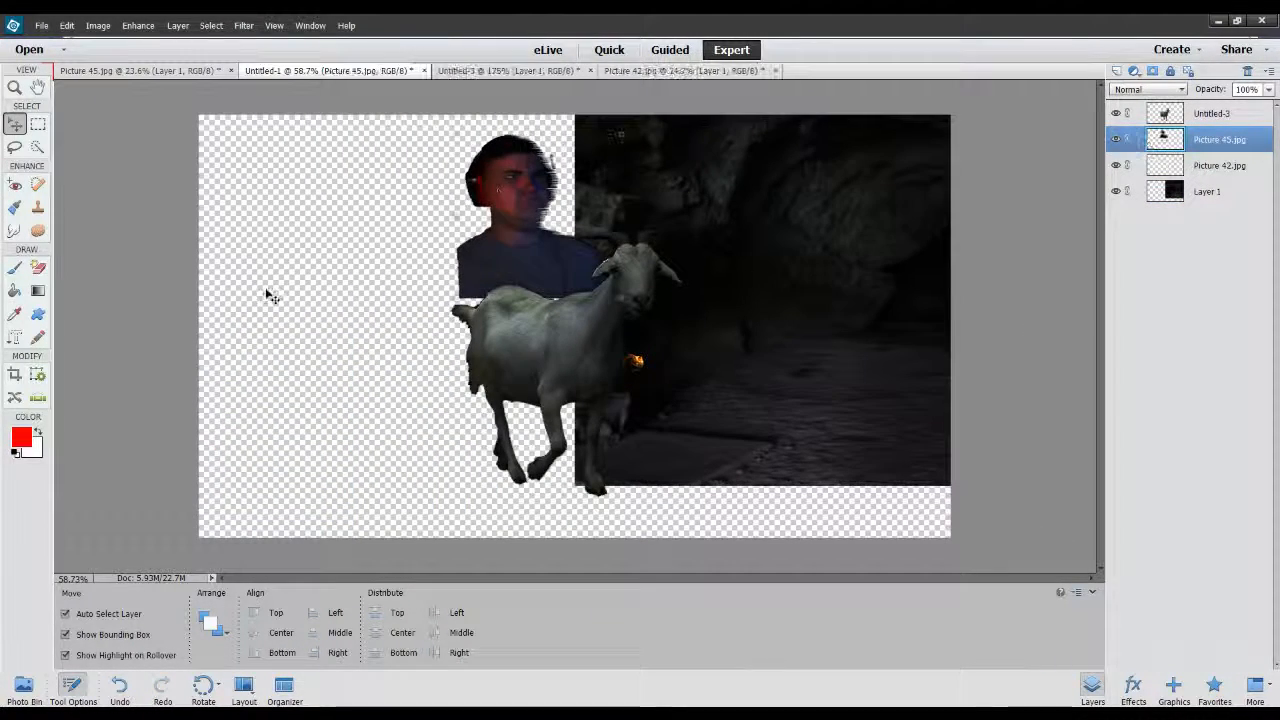
pyautogui.hotkey('ctrl', 'z')
pyautogui.hotkey('ctrl', 'z')
pyautogui.hotkey('ctrl', 'z')
pyautogui.hotkey('ctrl', 'z')
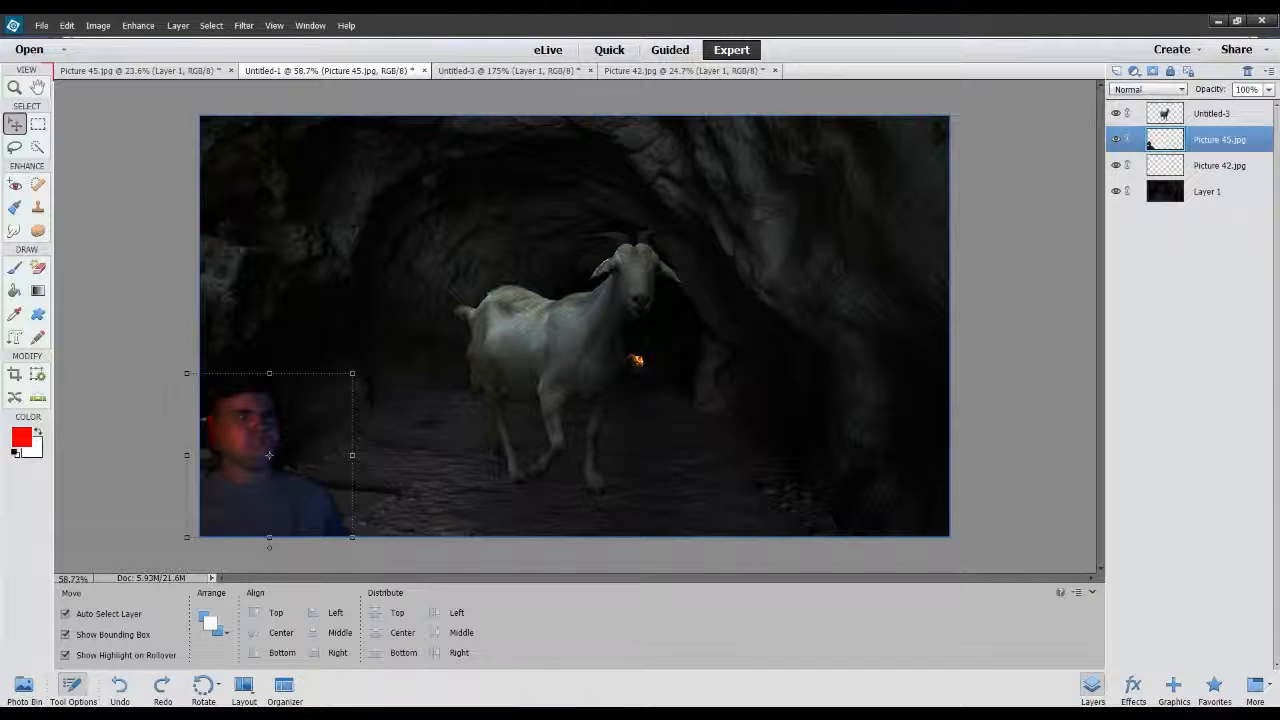
# Point out the tiny fiery cat by selecting its layer and clearing the selection.
pyautogui.click(636, 360)
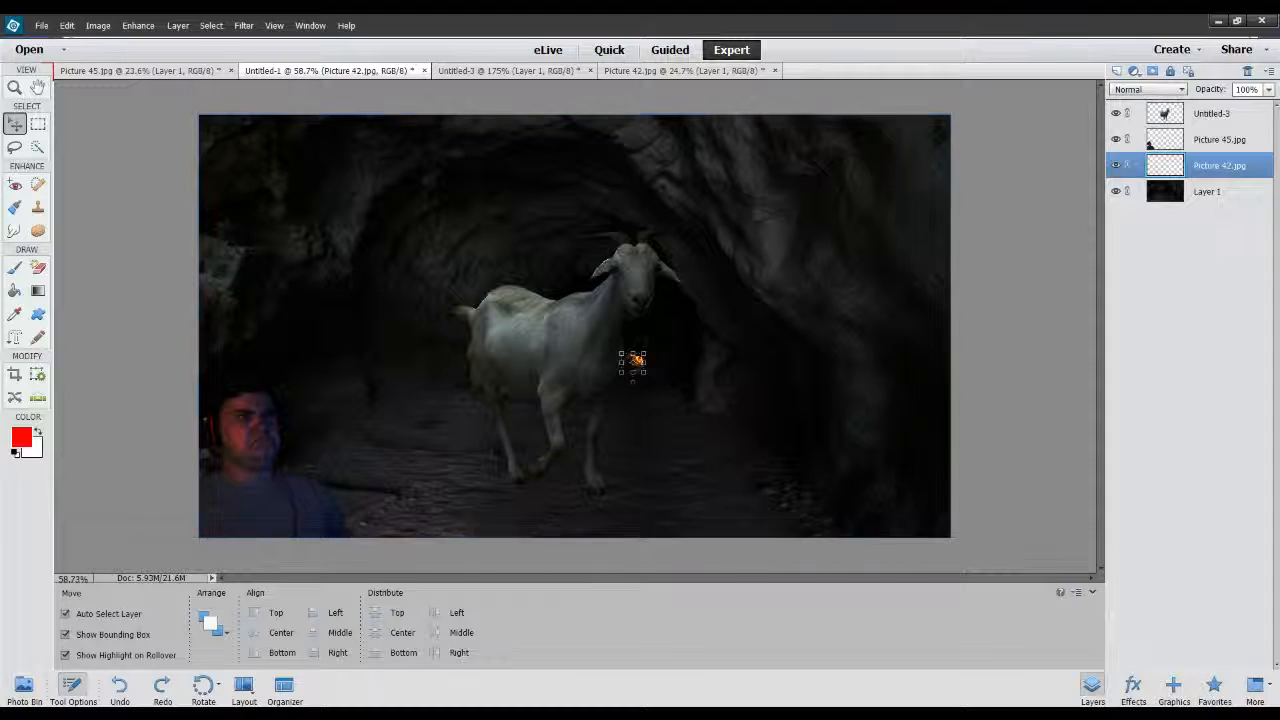
pyautogui.click(1084, 254)
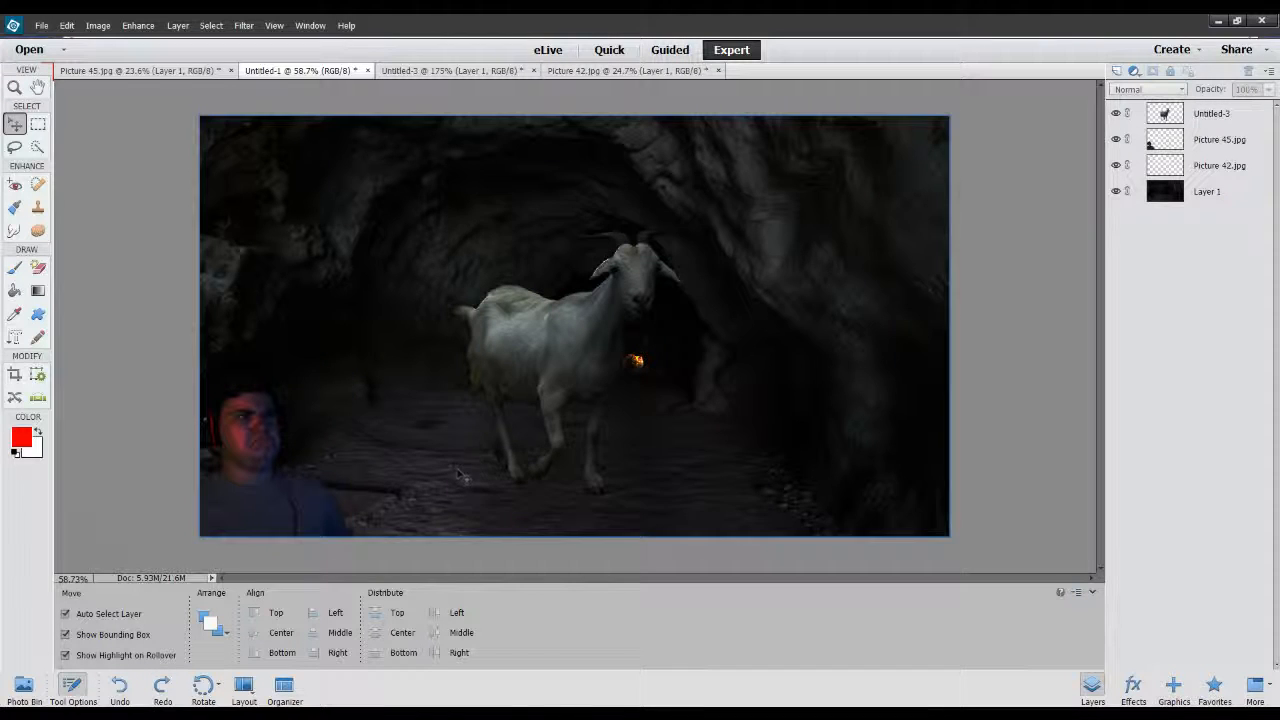
pyautogui.click(634, 362)
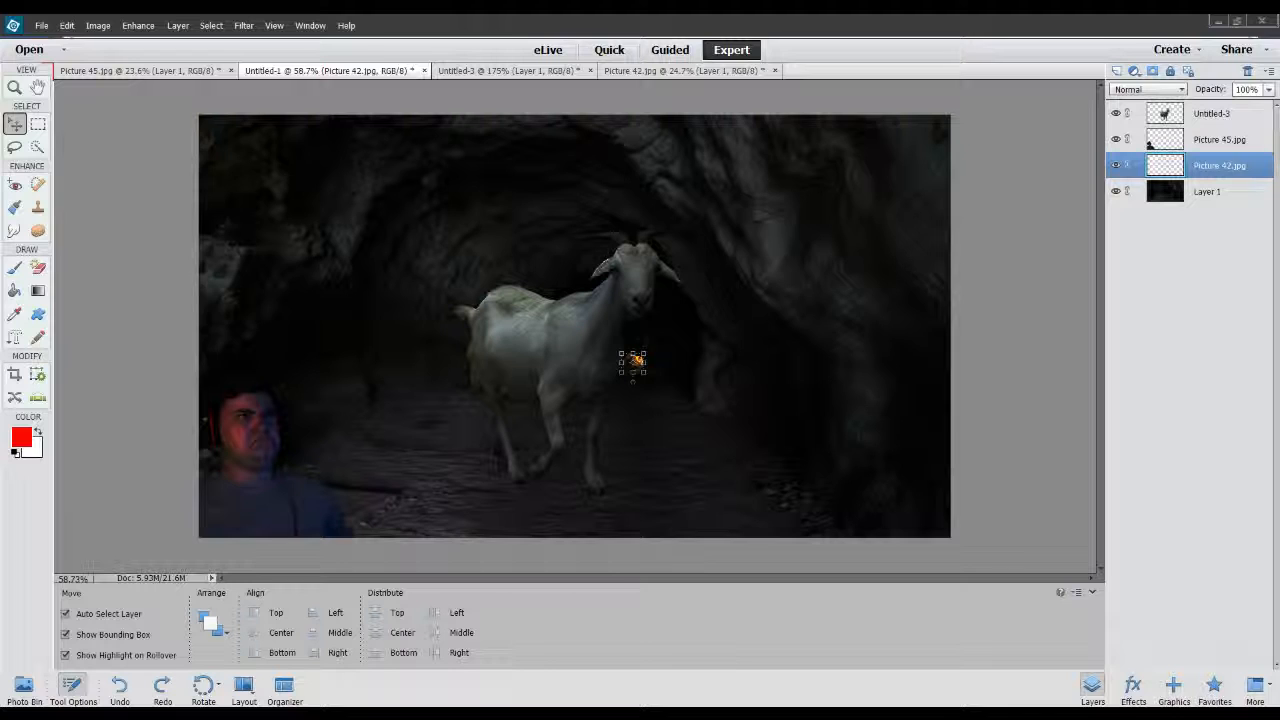
pyautogui.click(990, 440)
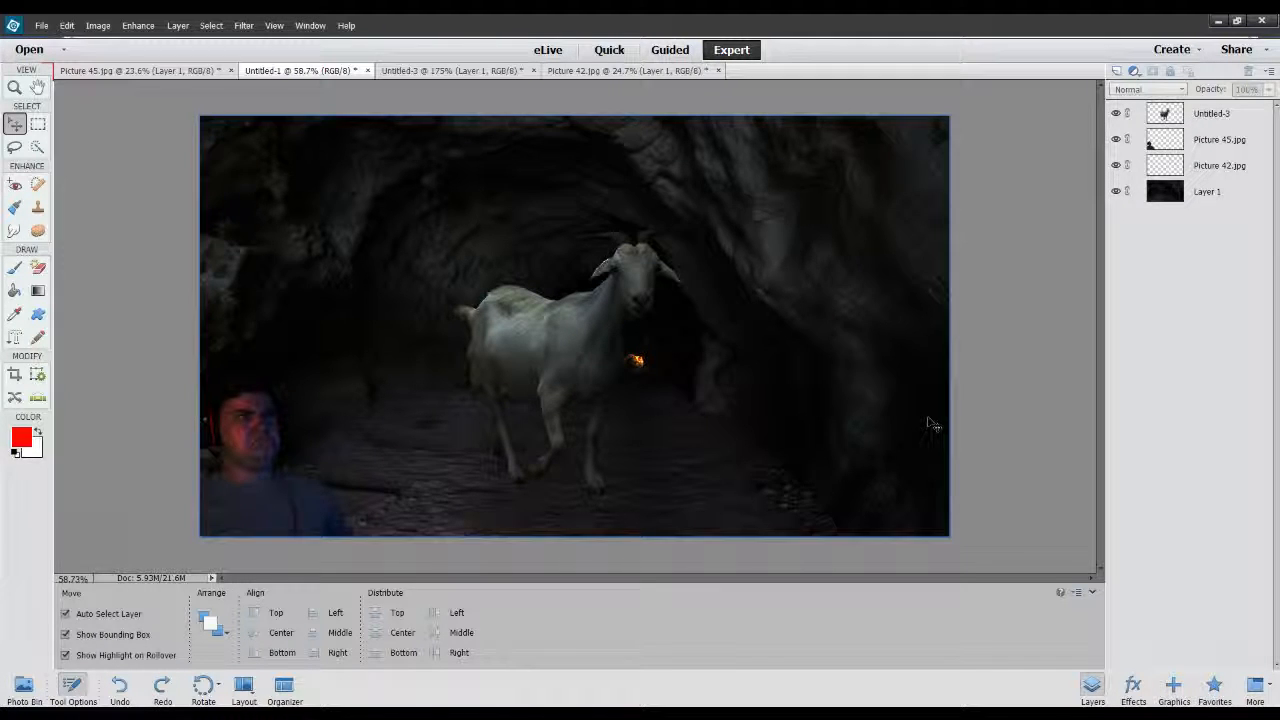
pyautogui.click(677, 384)
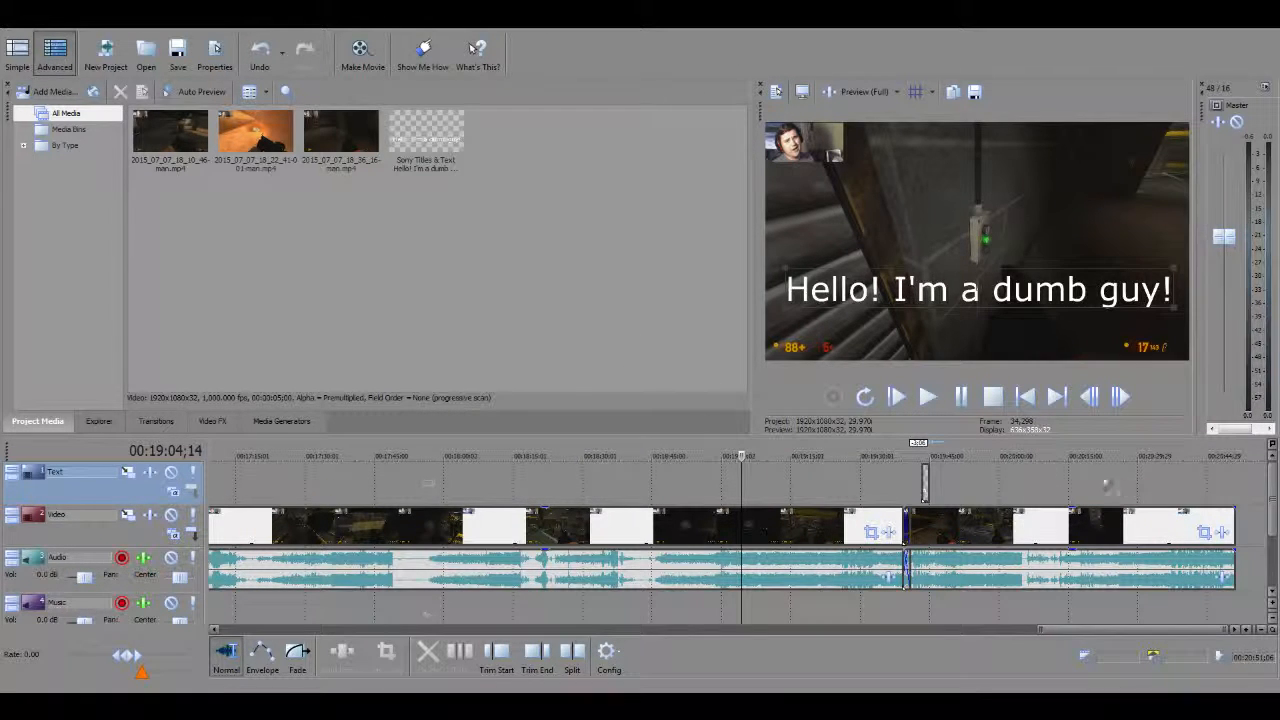
# In the video editor, split the last gameplay clip with its audio at 00:20:17;19.
pyautogui.click(467, 473)
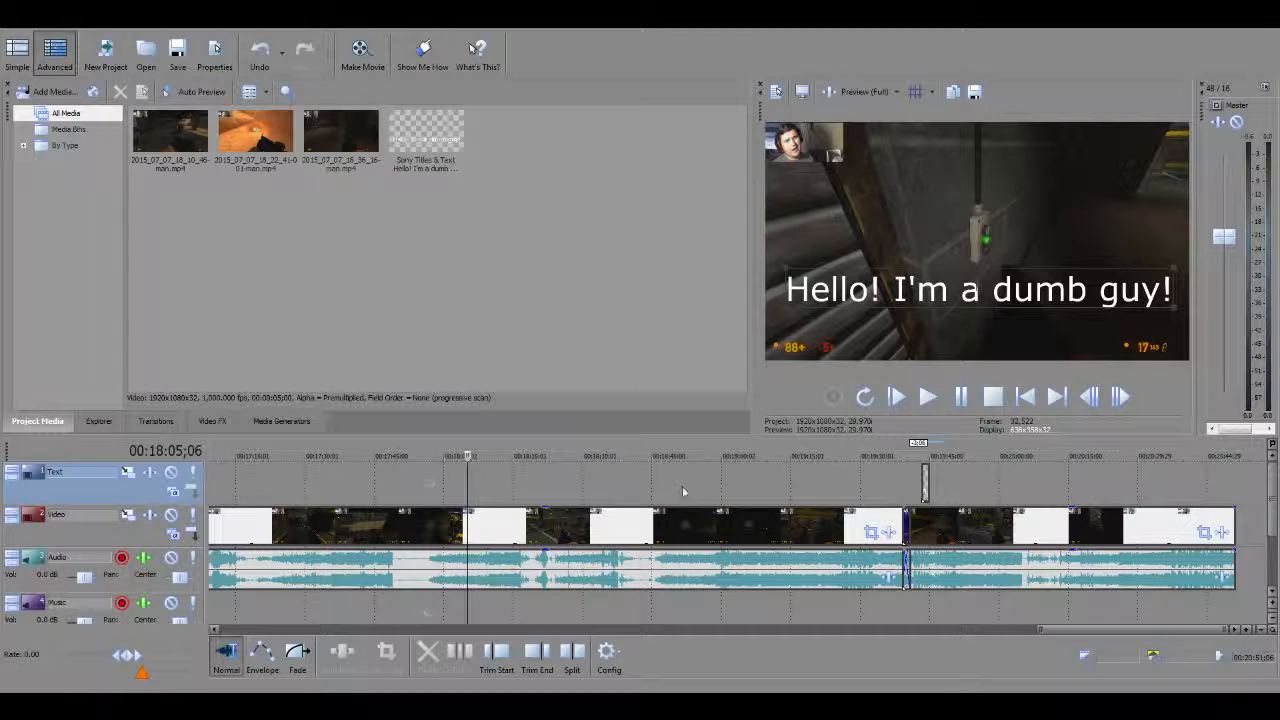
pyautogui.click(1166, 500)
pyautogui.click(1081, 486)
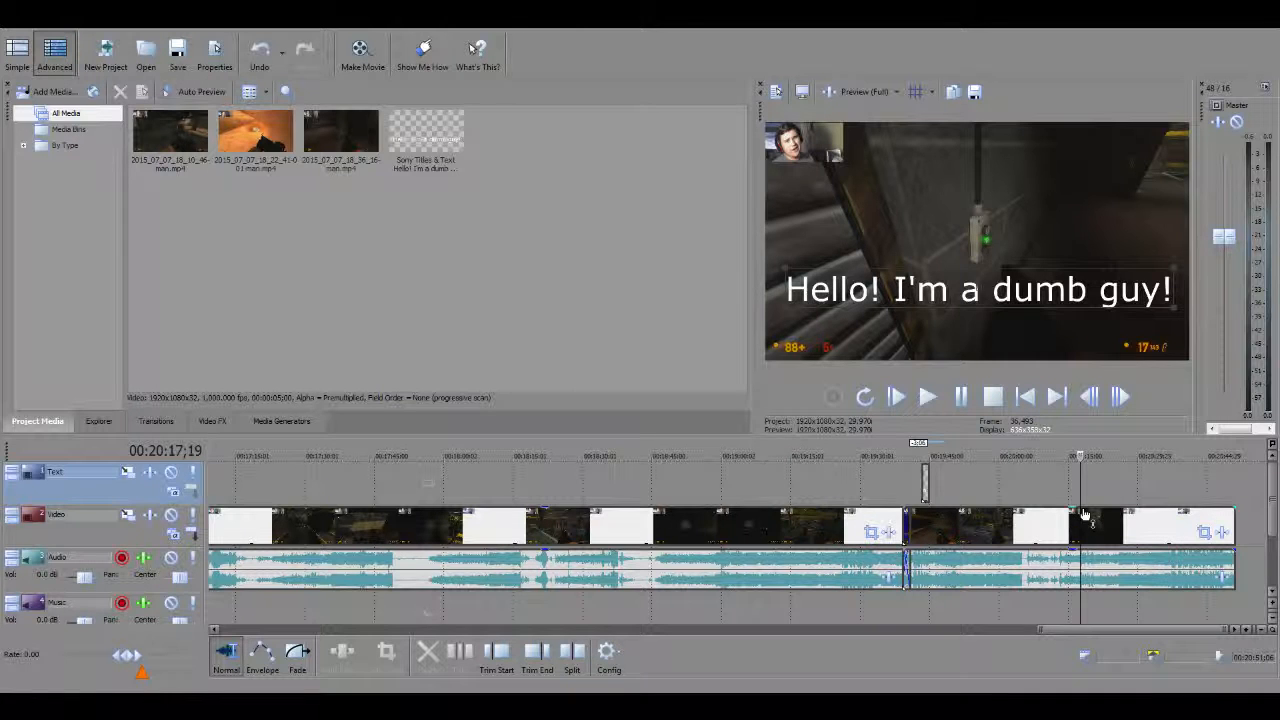
pyautogui.click(1079, 508)
pyautogui.scroll(3, 1079, 499)
pyautogui.scroll(-2, 740, 548)
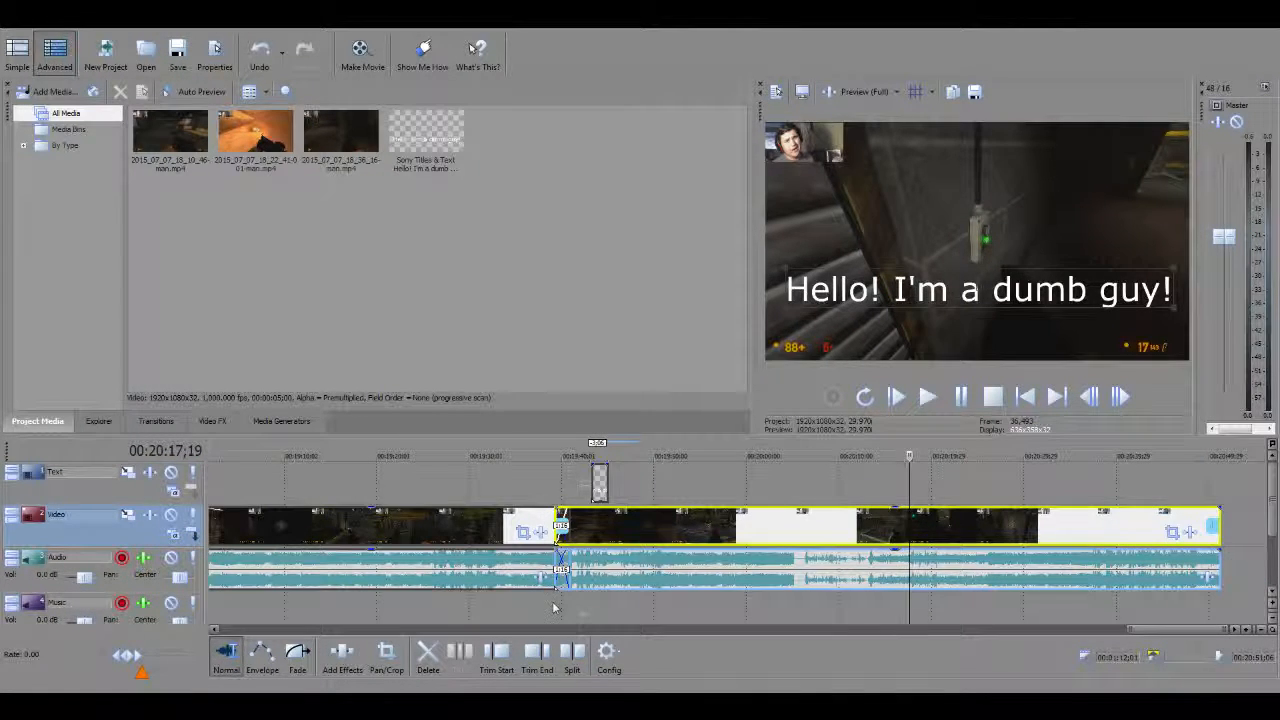
pyautogui.click(575, 655)
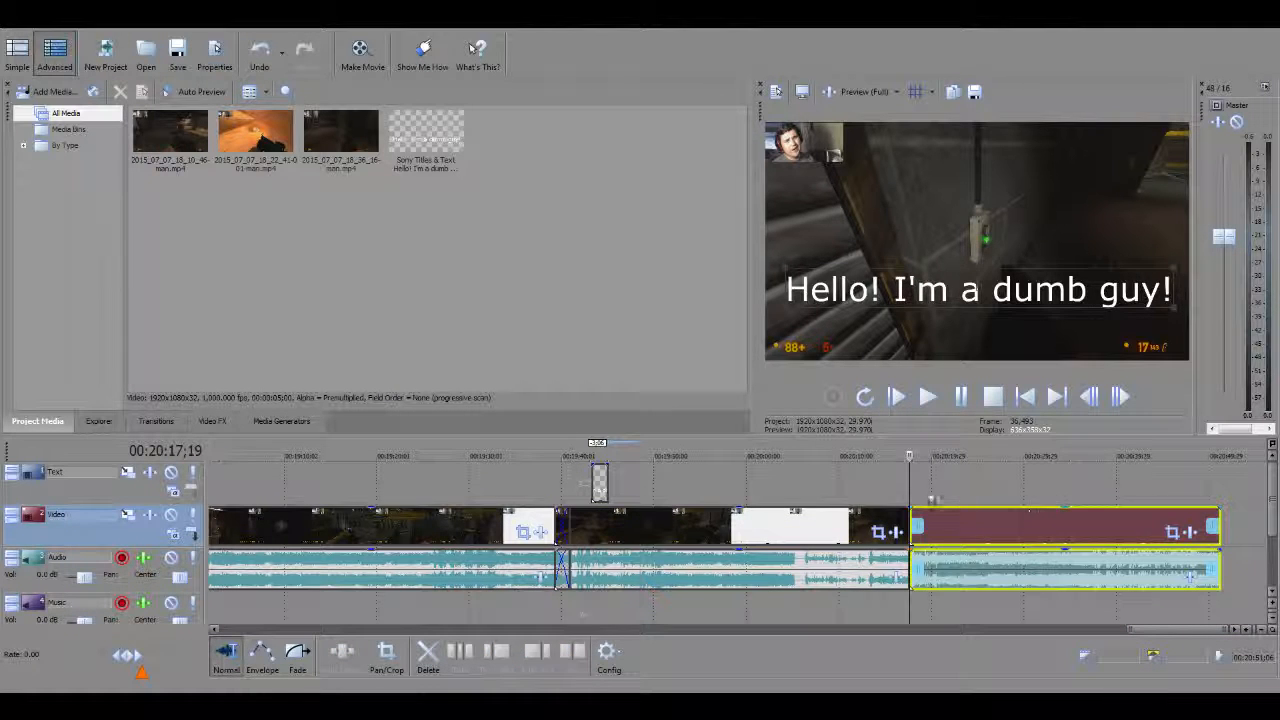
# Split the remaining clip again at 00:20:31;09 and delete the section between the two cuts.
pyautogui.moveTo(1016, 488); pyautogui.dragTo(1037, 490)
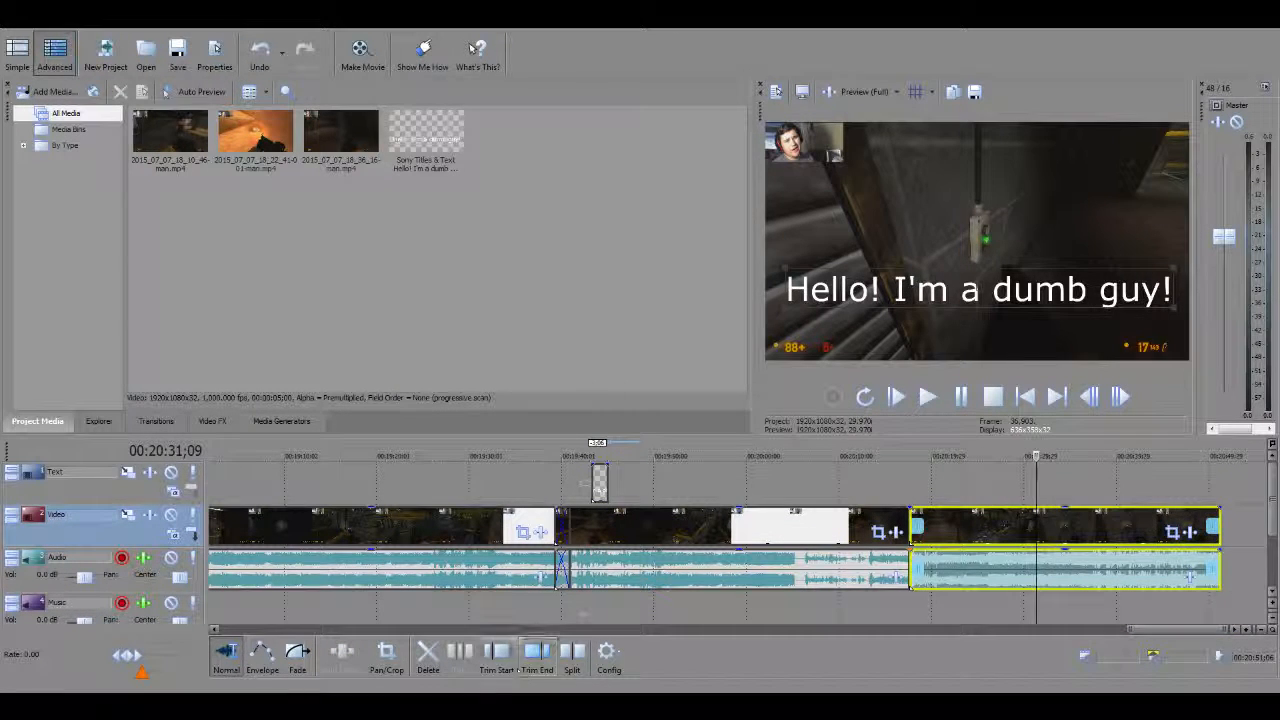
pyautogui.click(574, 655)
pyautogui.click(969, 528)
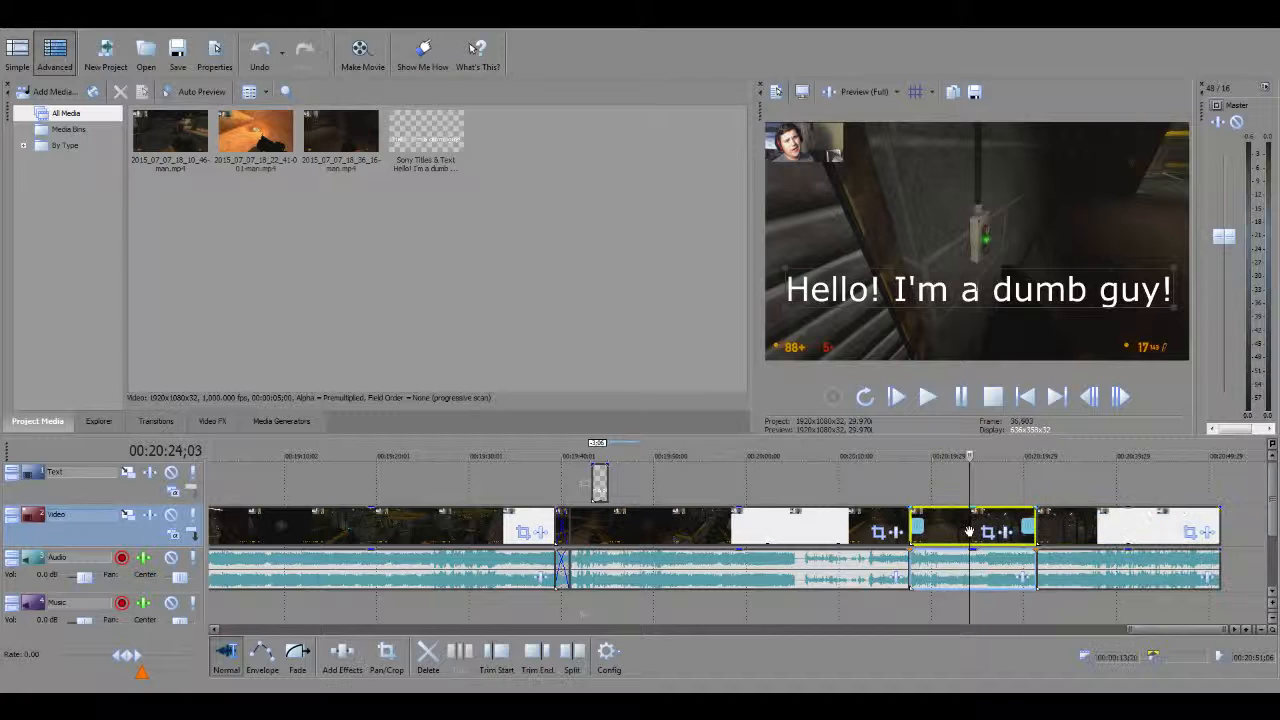
pyautogui.click(428, 655)
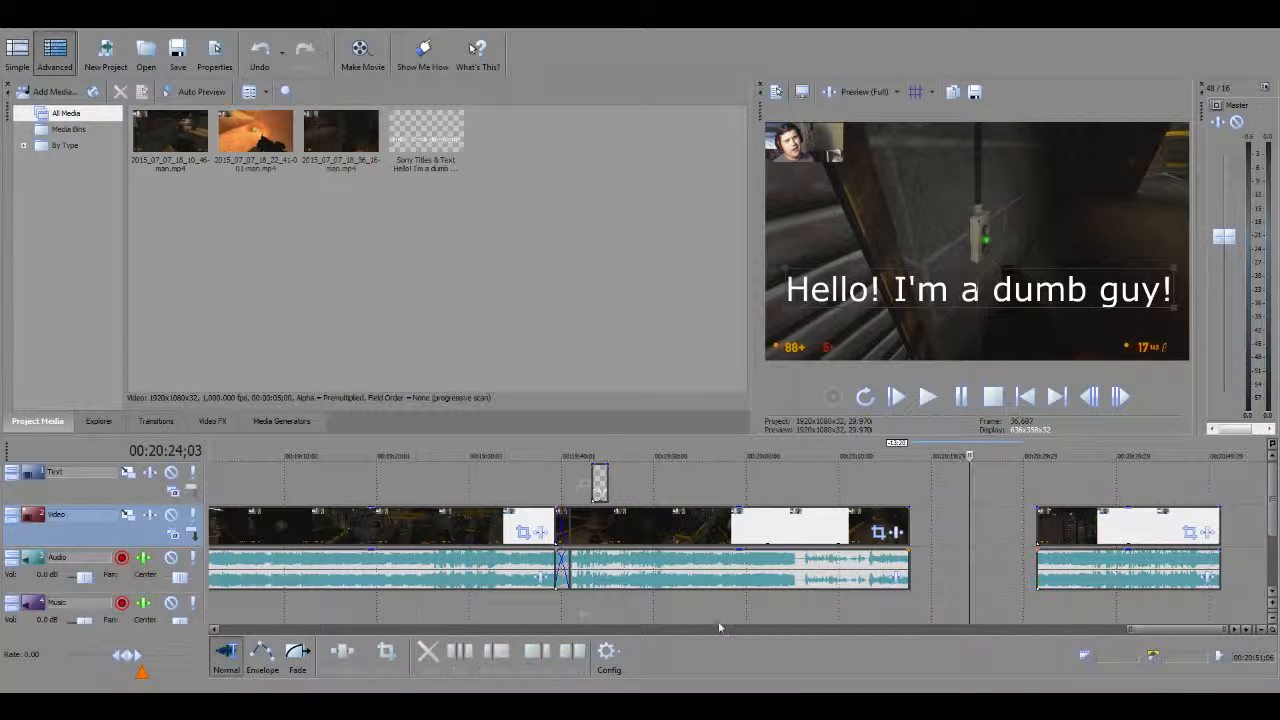
# Close the gap by moving the last piece to slightly overlap the previous clip, and play back the join from 00:20:15;01.
pyautogui.moveTo(1089, 532); pyautogui.dragTo(965, 532)
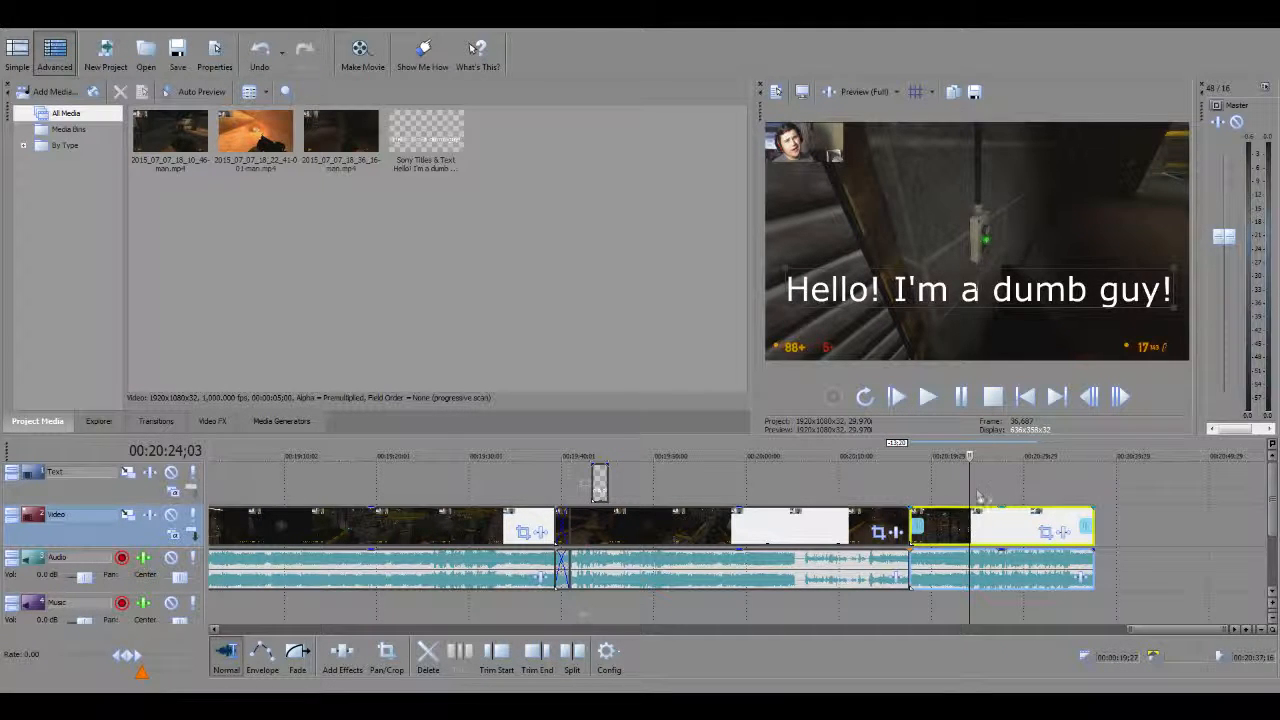
pyautogui.moveTo(969, 486); pyautogui.dragTo(886, 486)
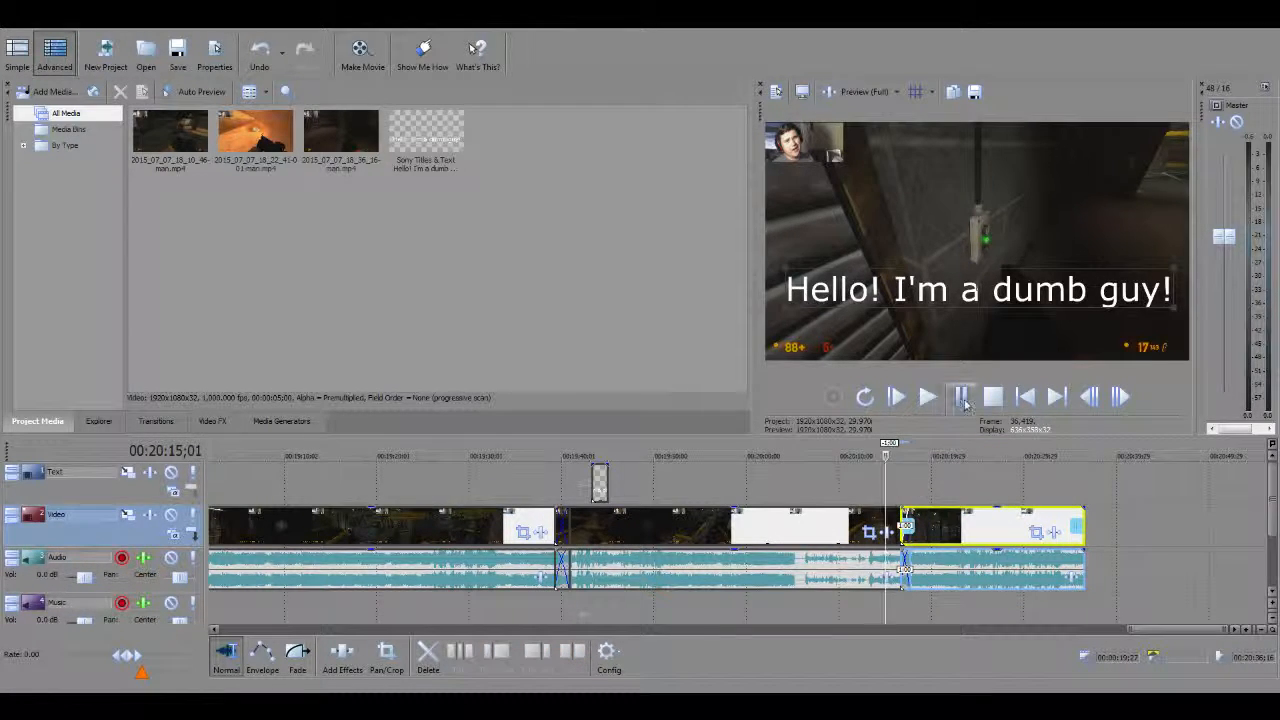
pyautogui.click(929, 398)
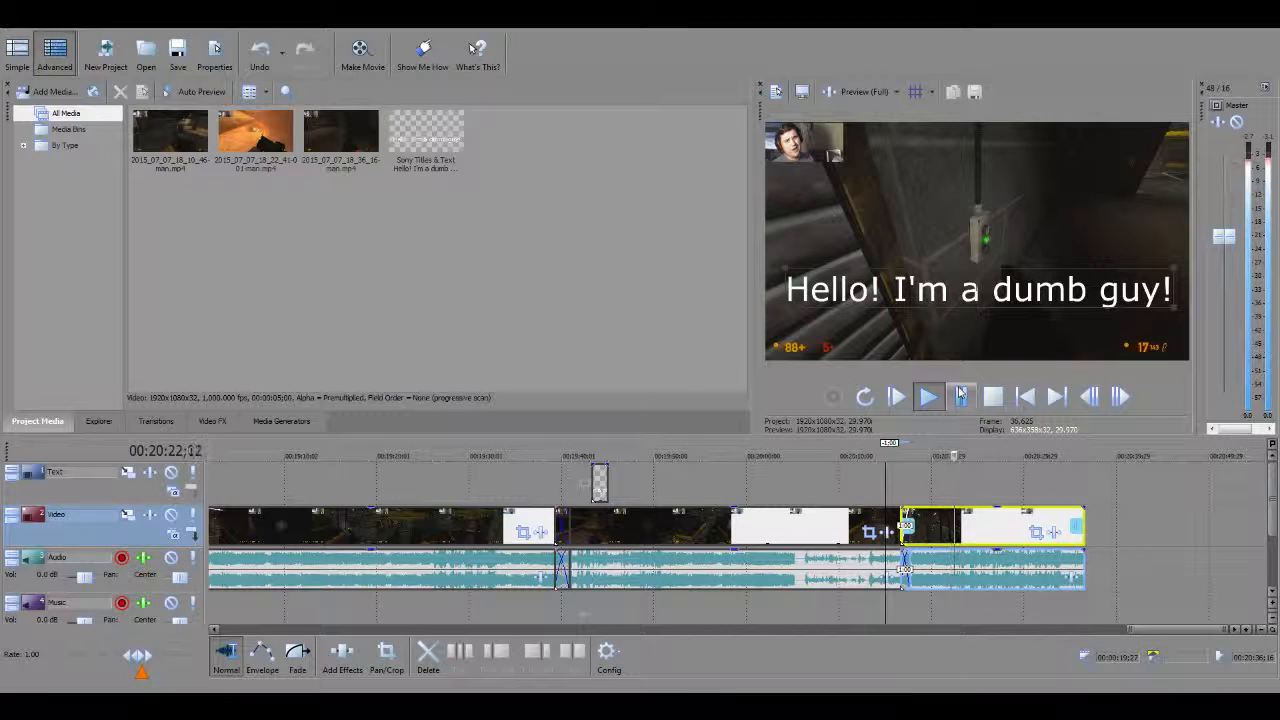
pyautogui.click(960, 396)
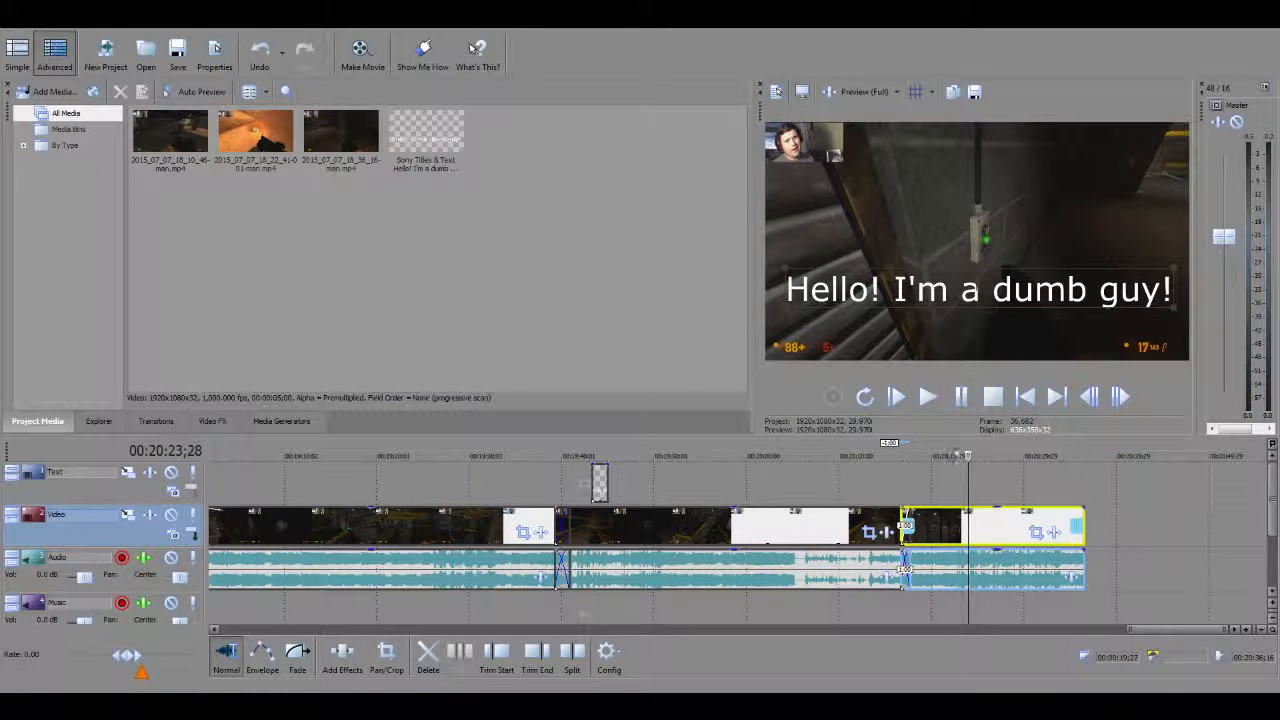
# Undo the clip move, the section deletion and both splits on the gameplay clip.
pyautogui.hotkey('ctrl', 'z')
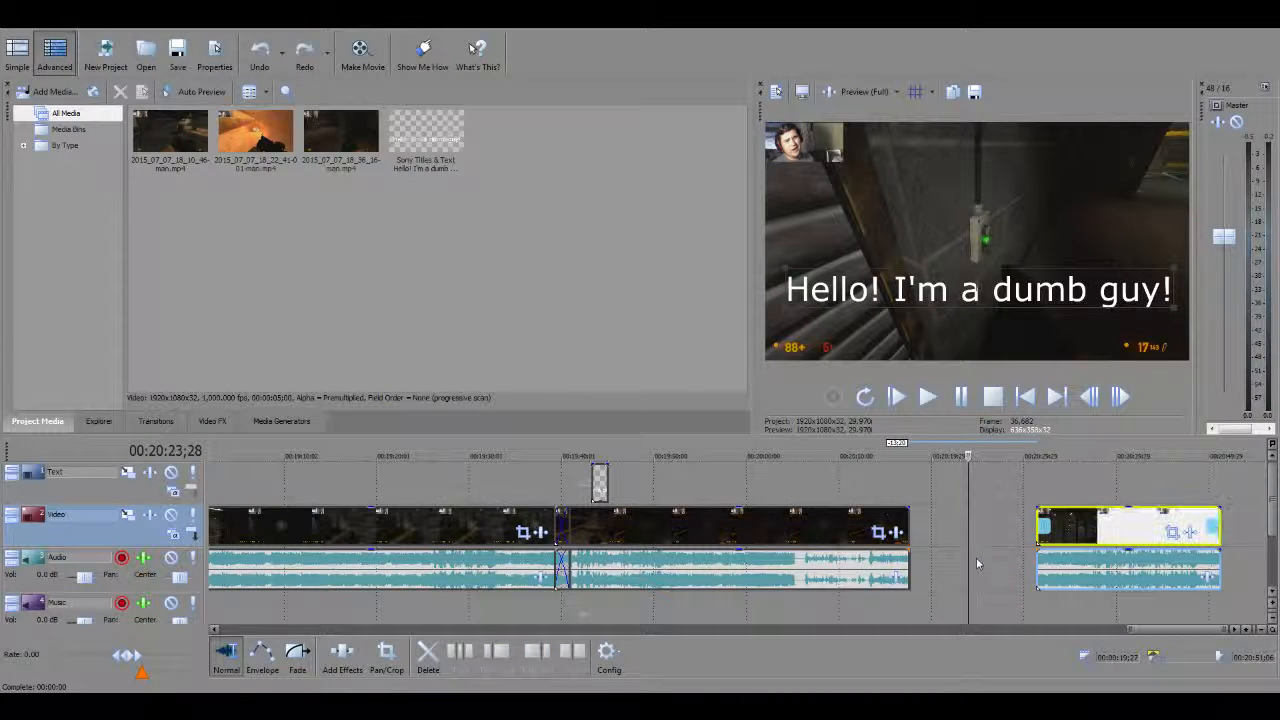
pyautogui.hotkey('ctrl', 'y')
pyautogui.hotkey('ctrl', 'z')
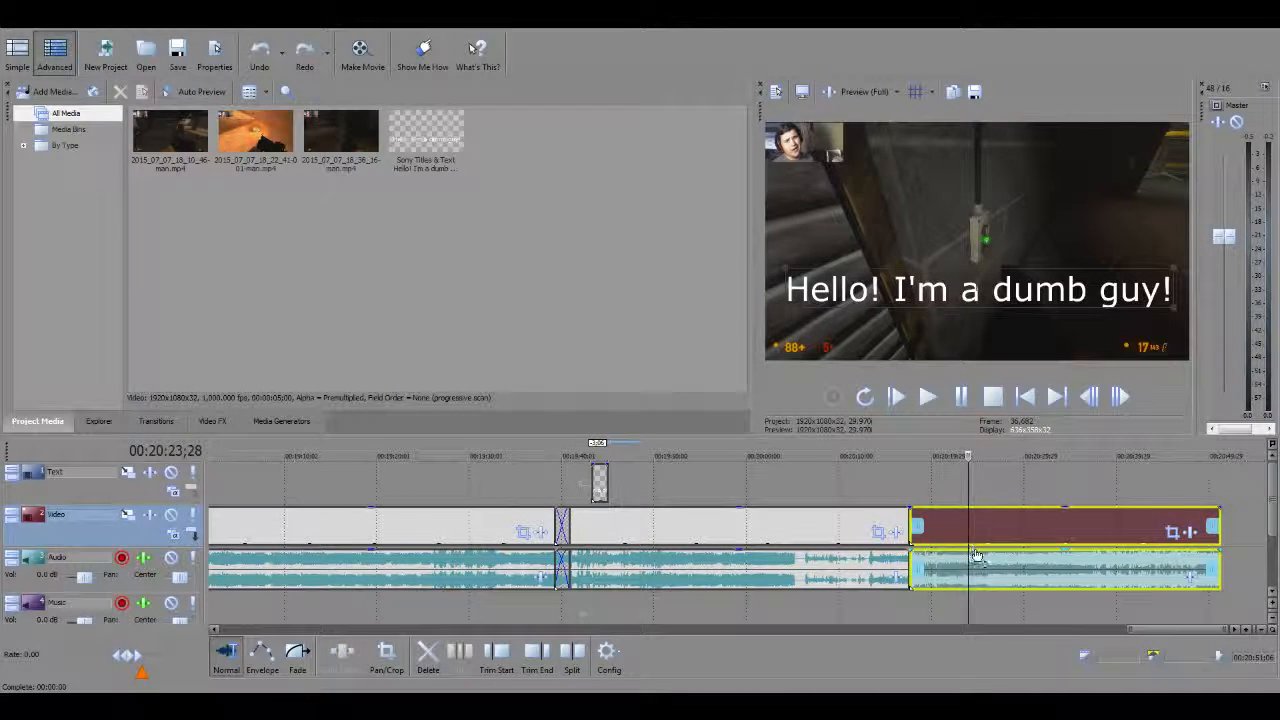
pyautogui.hotkey('ctrl', 'z')
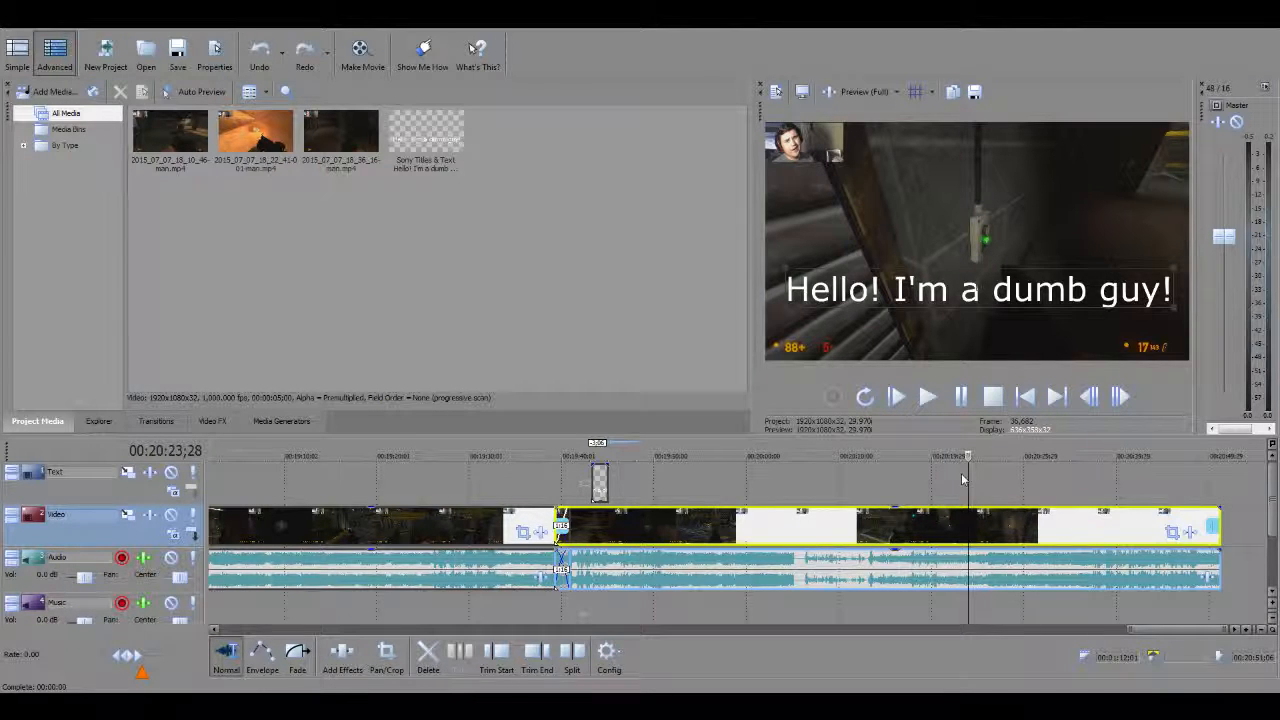
# Add a short fade-in to the start of the title clip on the Text track and play it back from just before the title.
pyautogui.moveTo(966, 496); pyautogui.dragTo(670, 478)
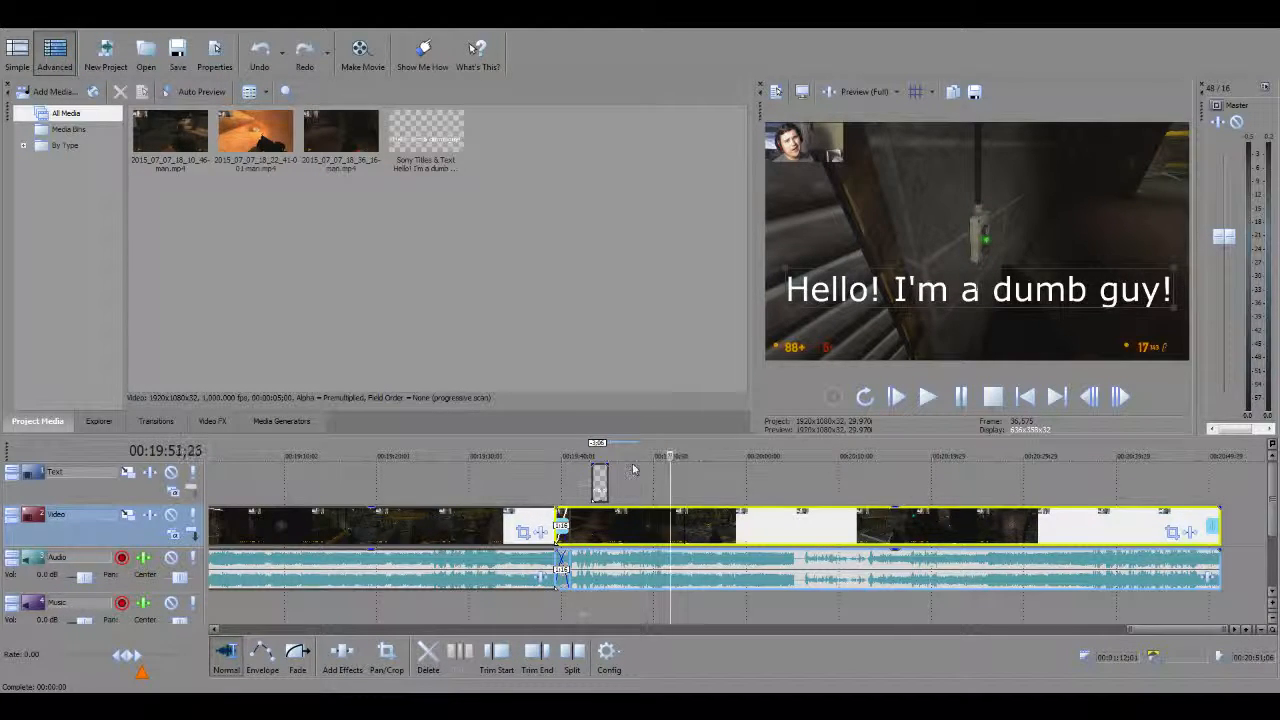
pyautogui.click(599, 482)
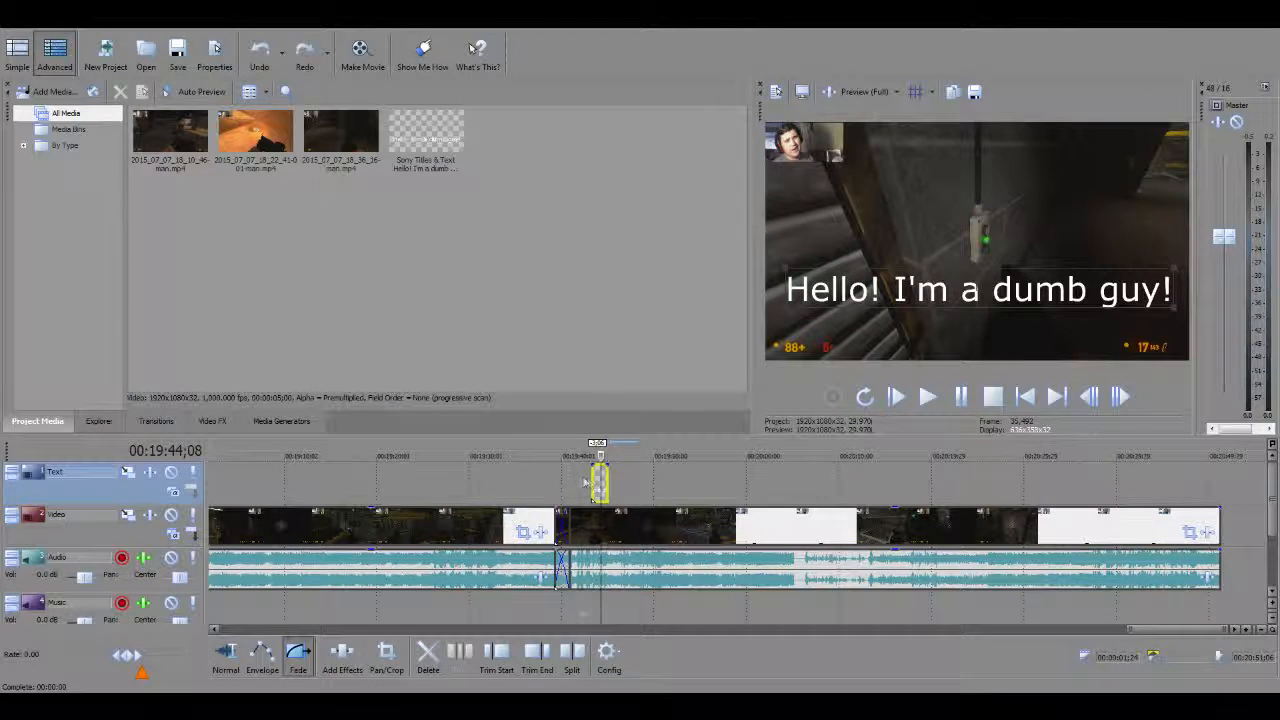
pyautogui.scroll(5, 590, 485)
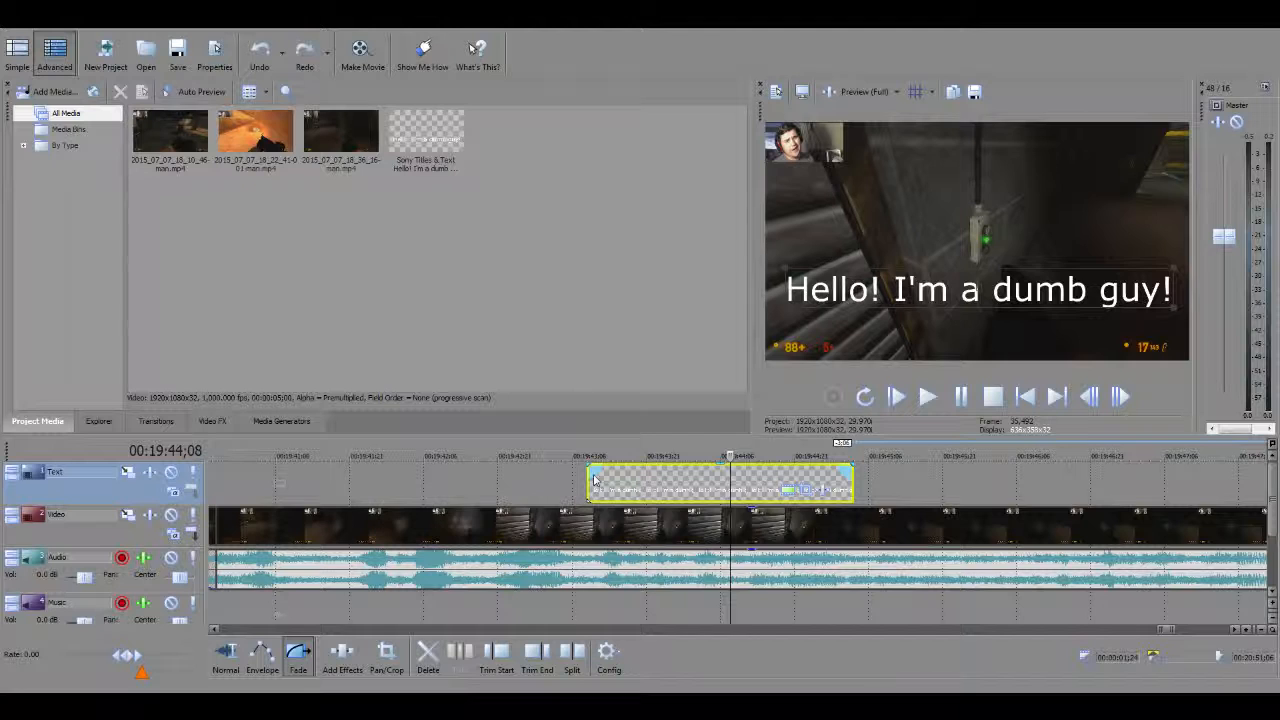
pyautogui.click(298, 655)
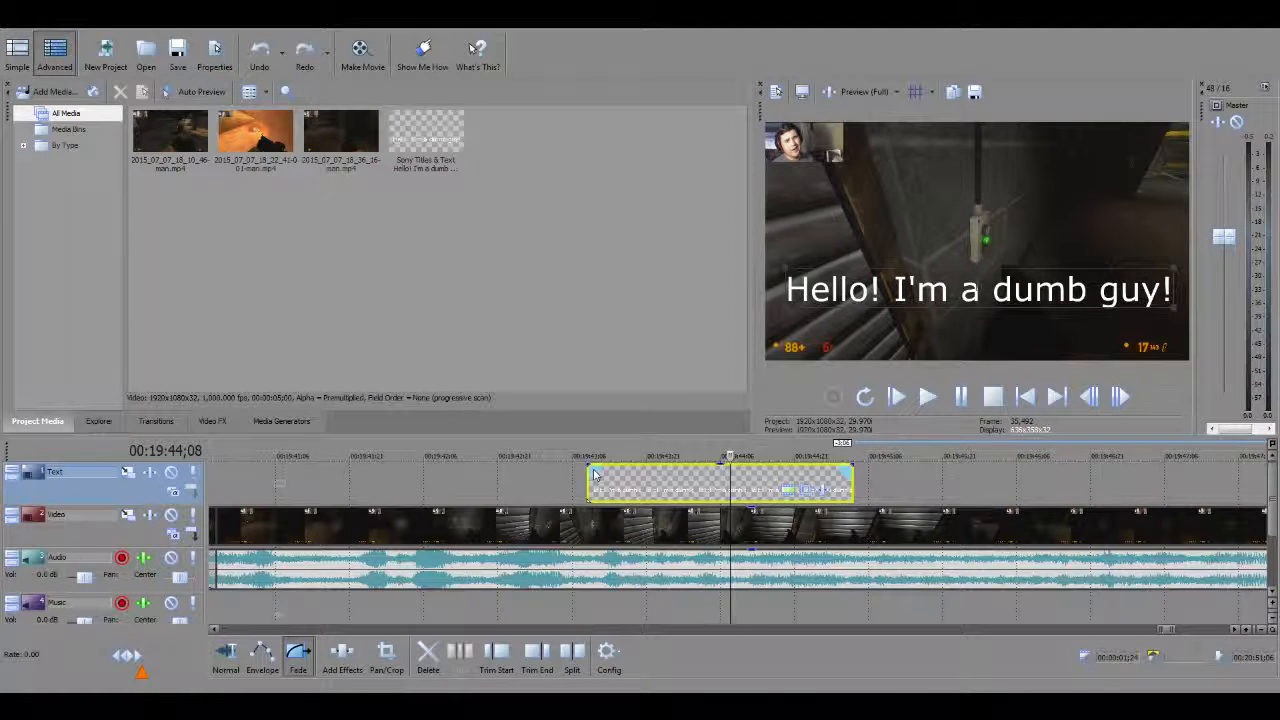
pyautogui.moveTo(594, 474); pyautogui.dragTo(621, 471)
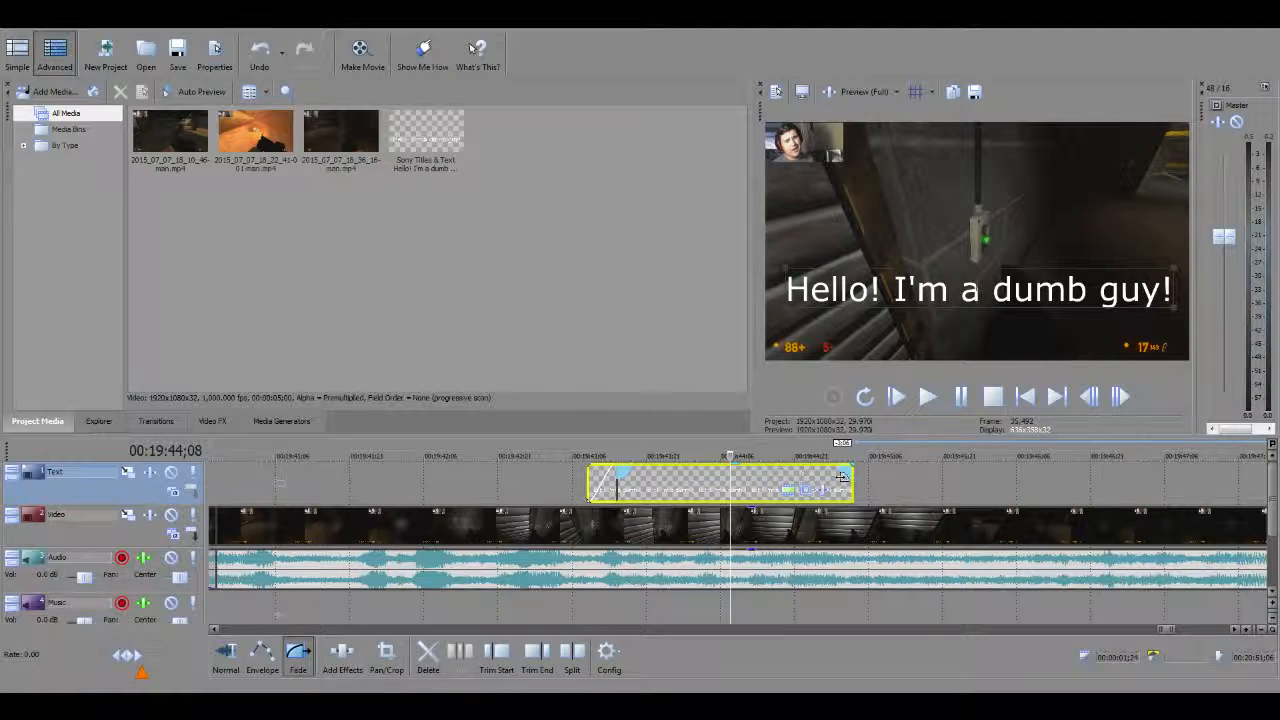
pyautogui.moveTo(731, 456); pyautogui.dragTo(575, 456)
pyautogui.click(925, 396)
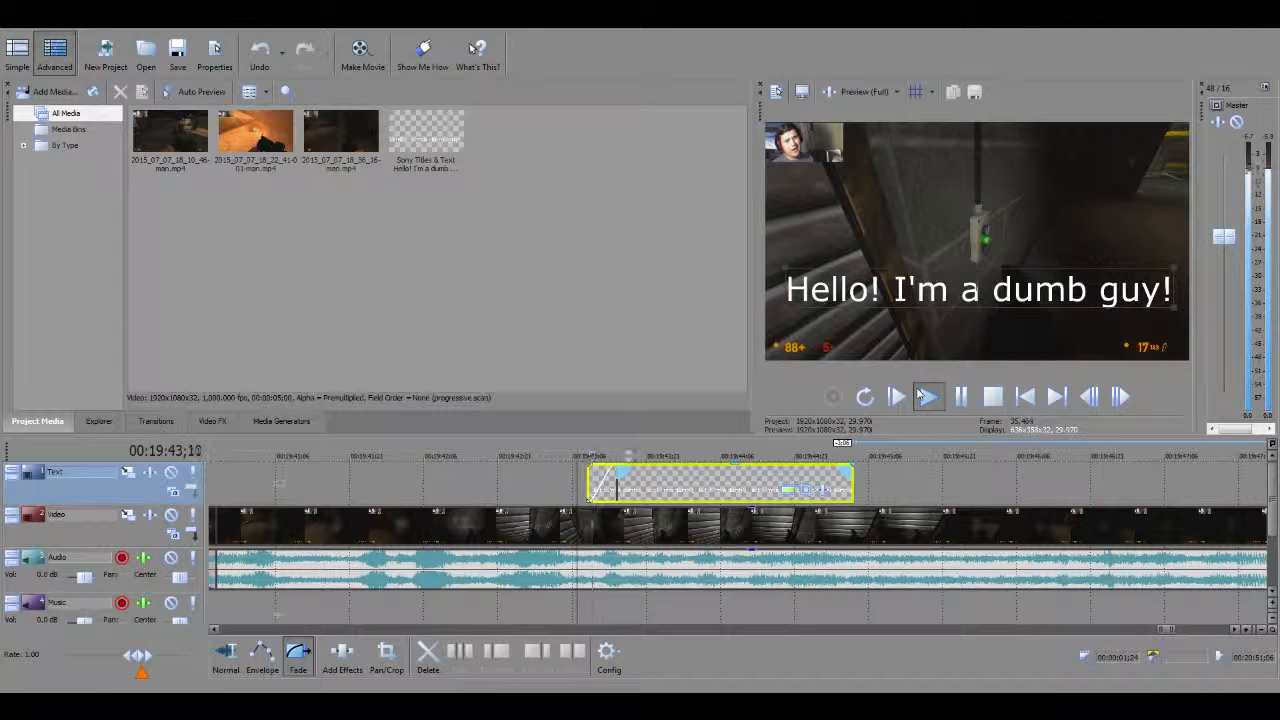
pyautogui.click(960, 396)
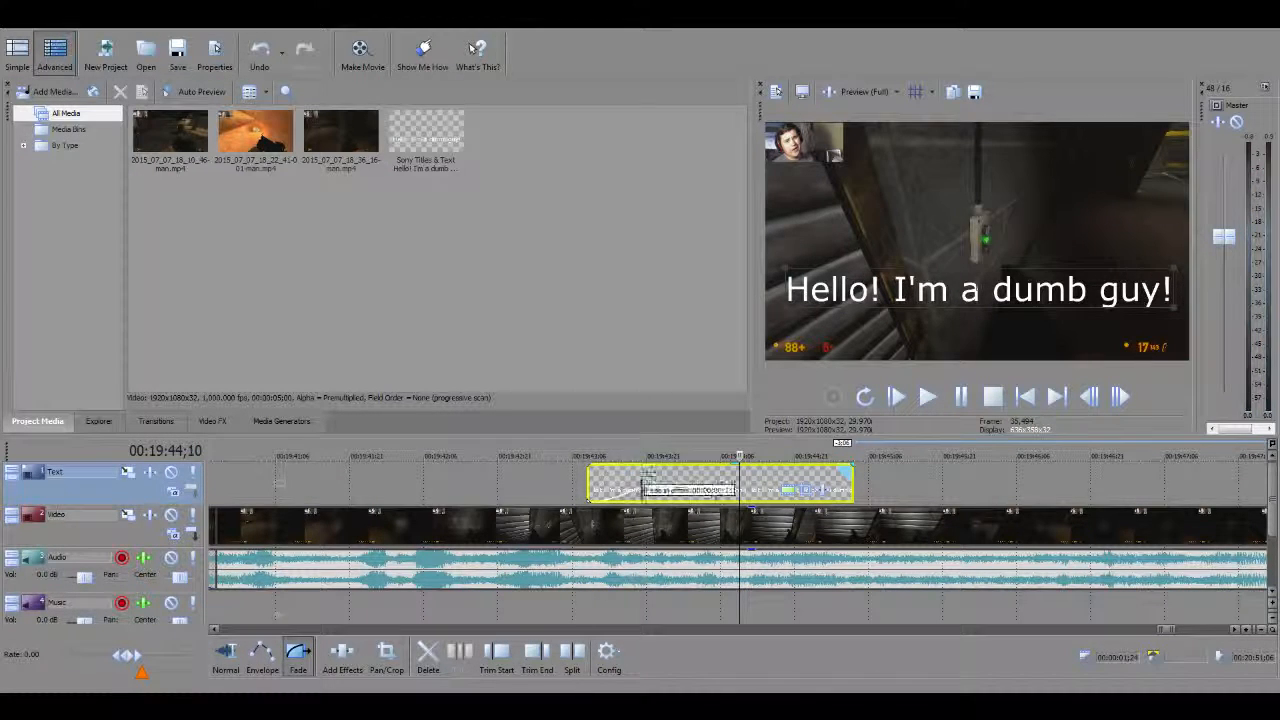
# Lengthen the title clip's fade-in to about half of the clip and play it back from 00:19:43;03.
pyautogui.moveTo(646, 470); pyautogui.dragTo(557, 456)
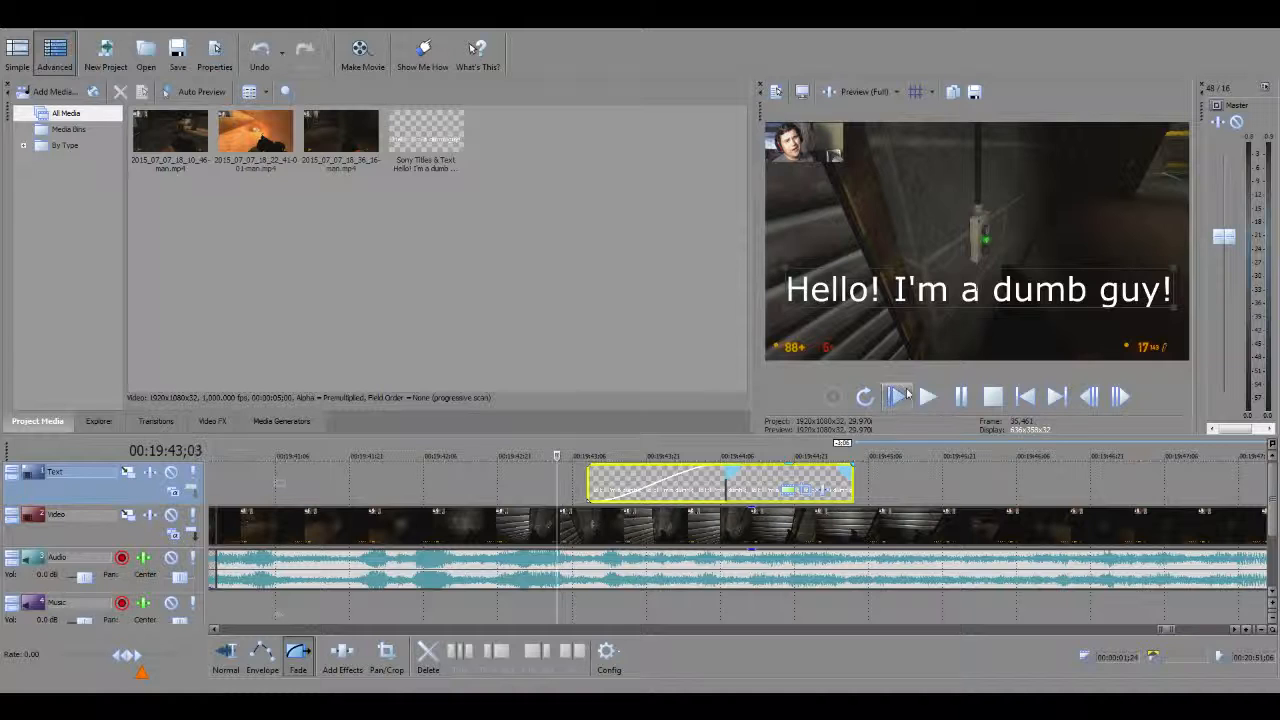
pyautogui.click(927, 396)
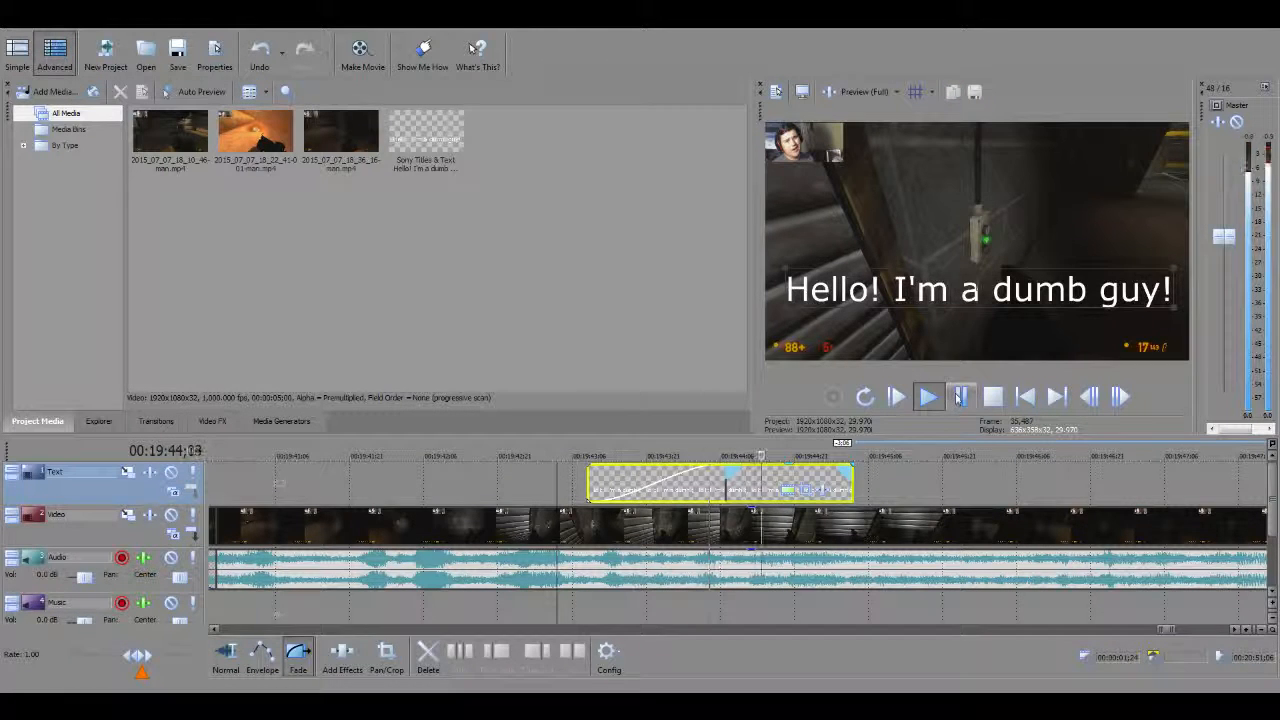
pyautogui.click(960, 396)
# Shorten the title clip's fade-in slightly and play it back from 00:19:43;04.
pyautogui.moveTo(728, 467); pyautogui.dragTo(697, 470)
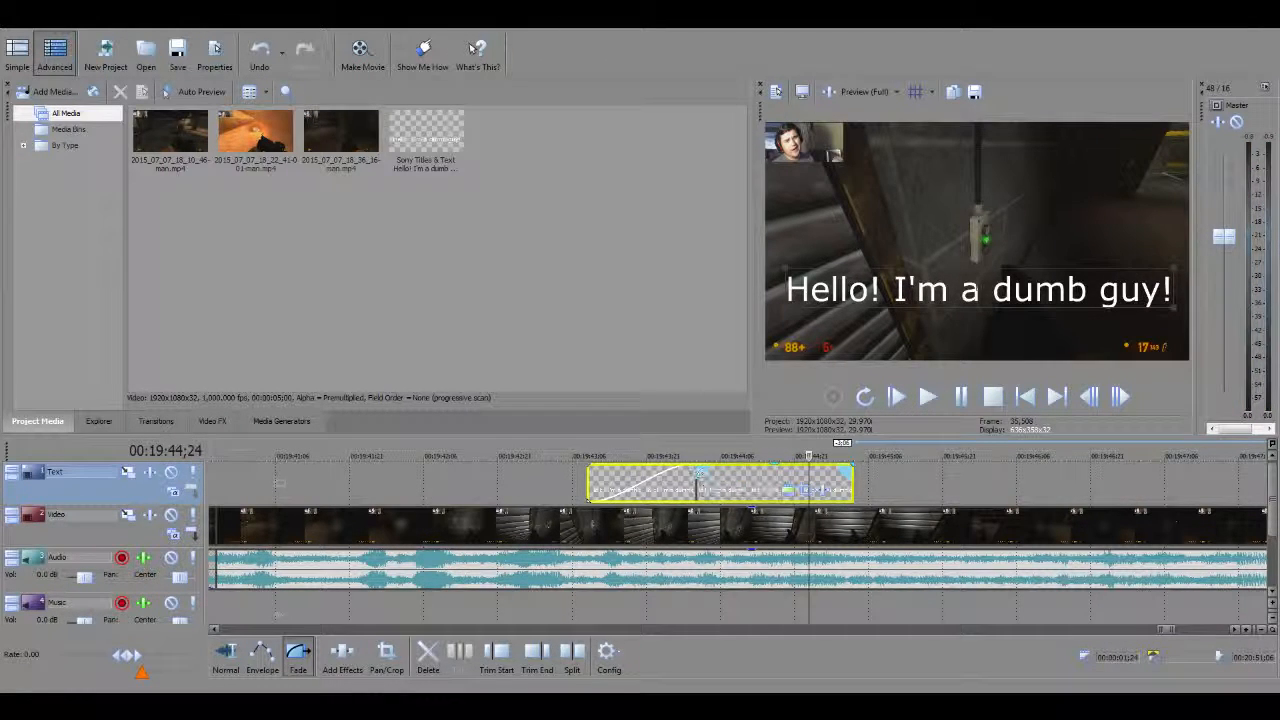
pyautogui.moveTo(809, 456); pyautogui.dragTo(562, 458)
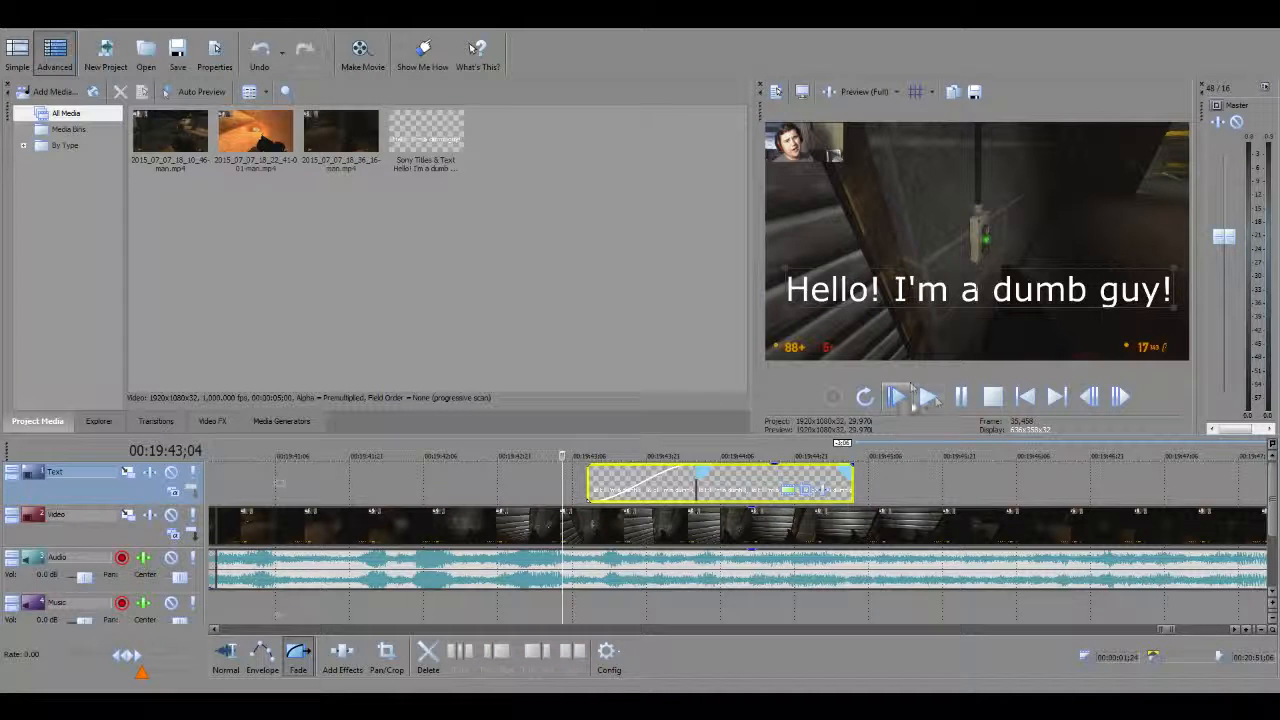
pyautogui.click(927, 396)
pyautogui.click(964, 396)
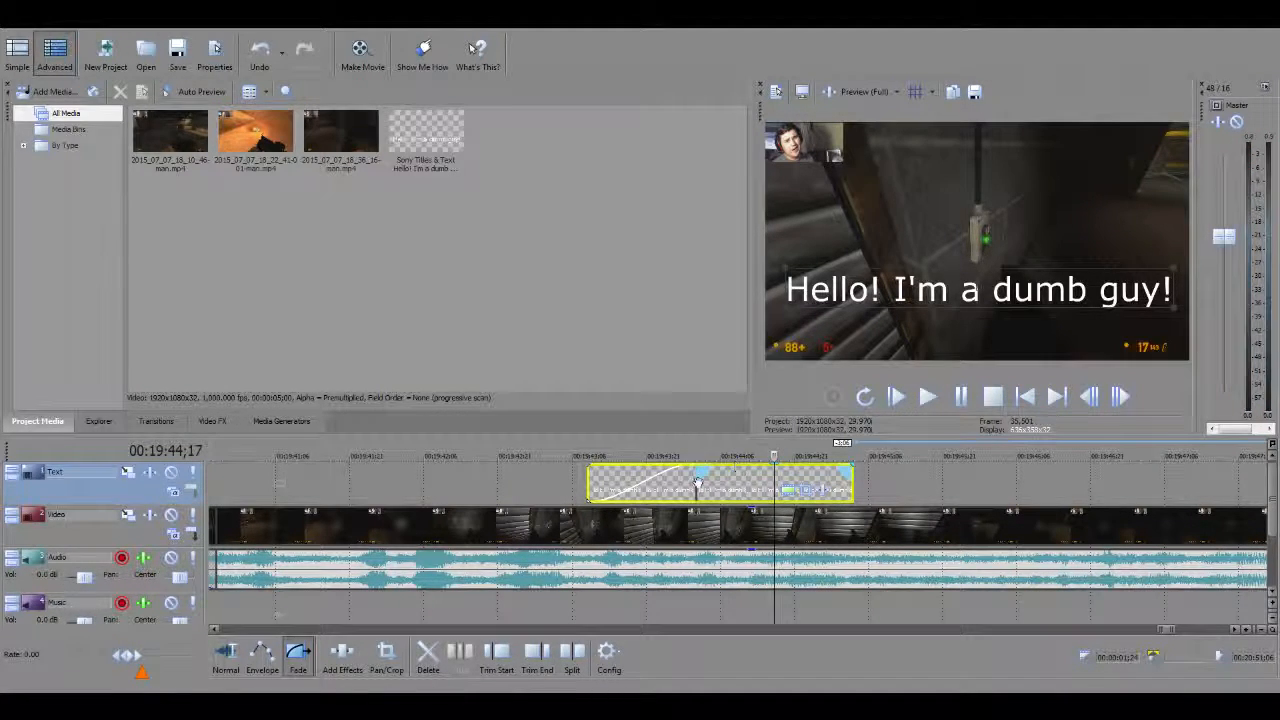
# Delete the title clip from the Text track and play back the last gameplay clip from 00:19:55;05.
pyautogui.click(428, 652)
pyautogui.scroll(-10, 798, 527)
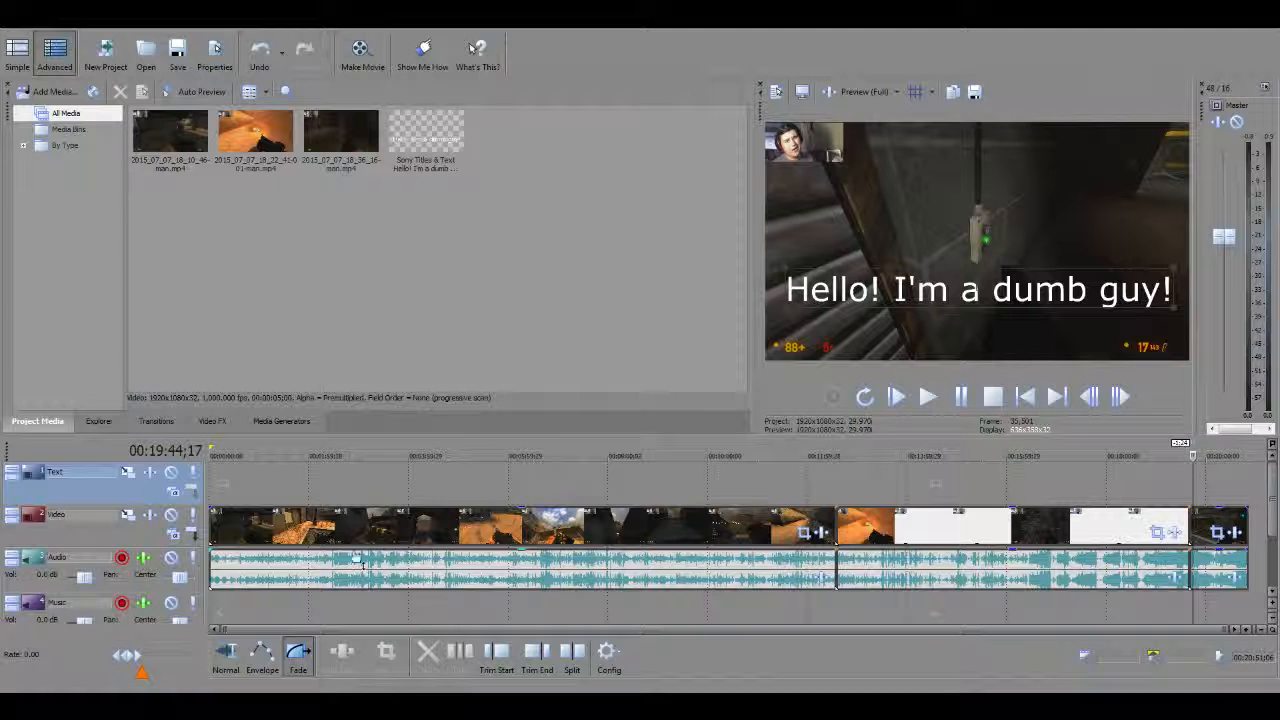
pyautogui.click(1201, 483)
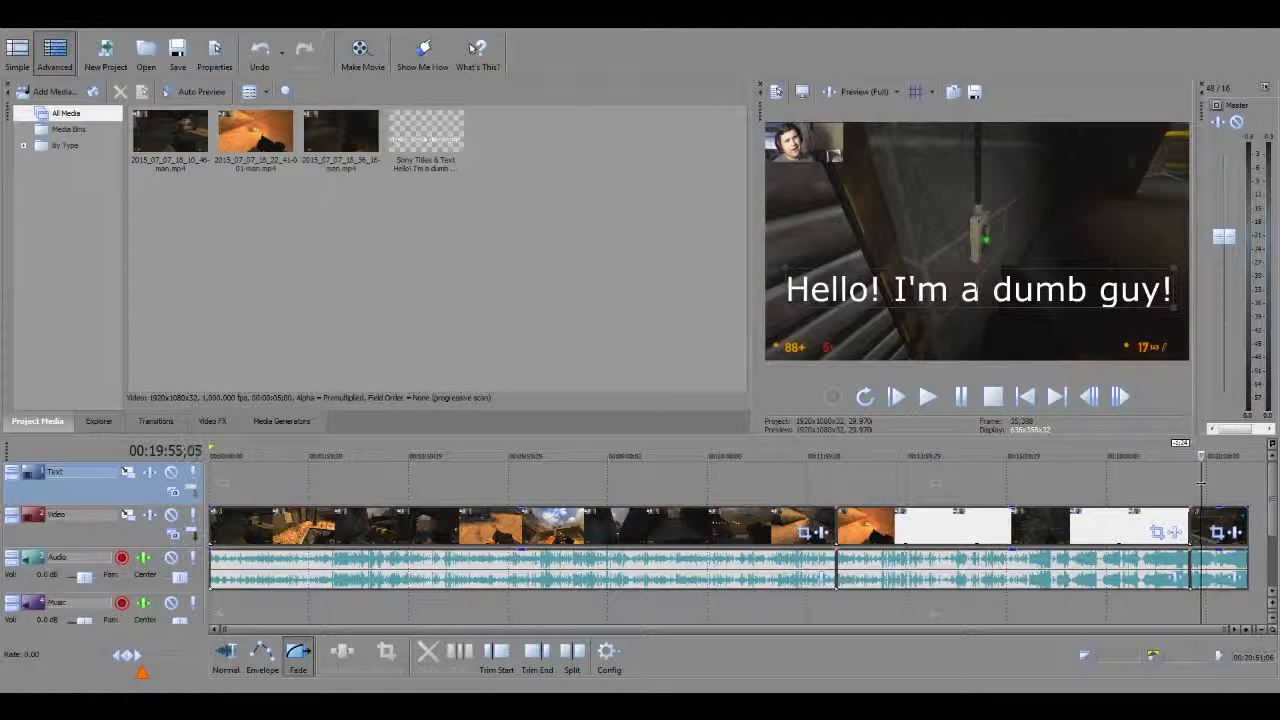
pyautogui.click(941, 398)
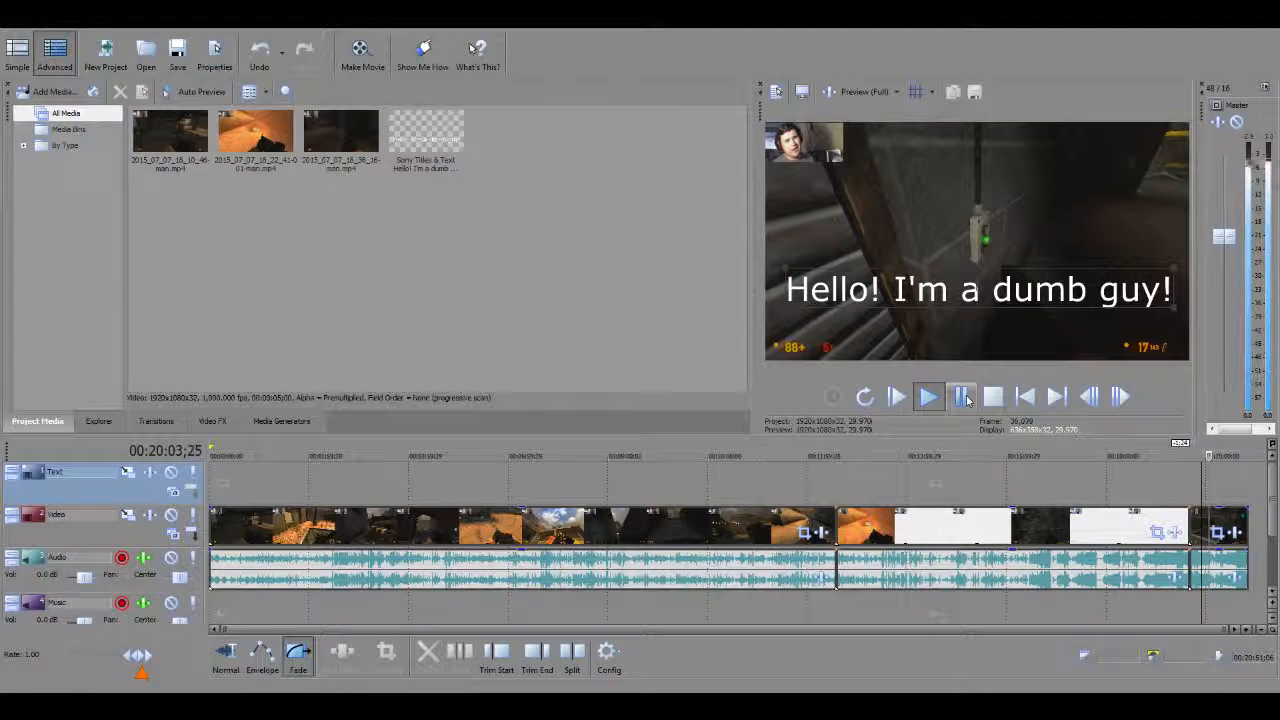
pyautogui.click(962, 397)
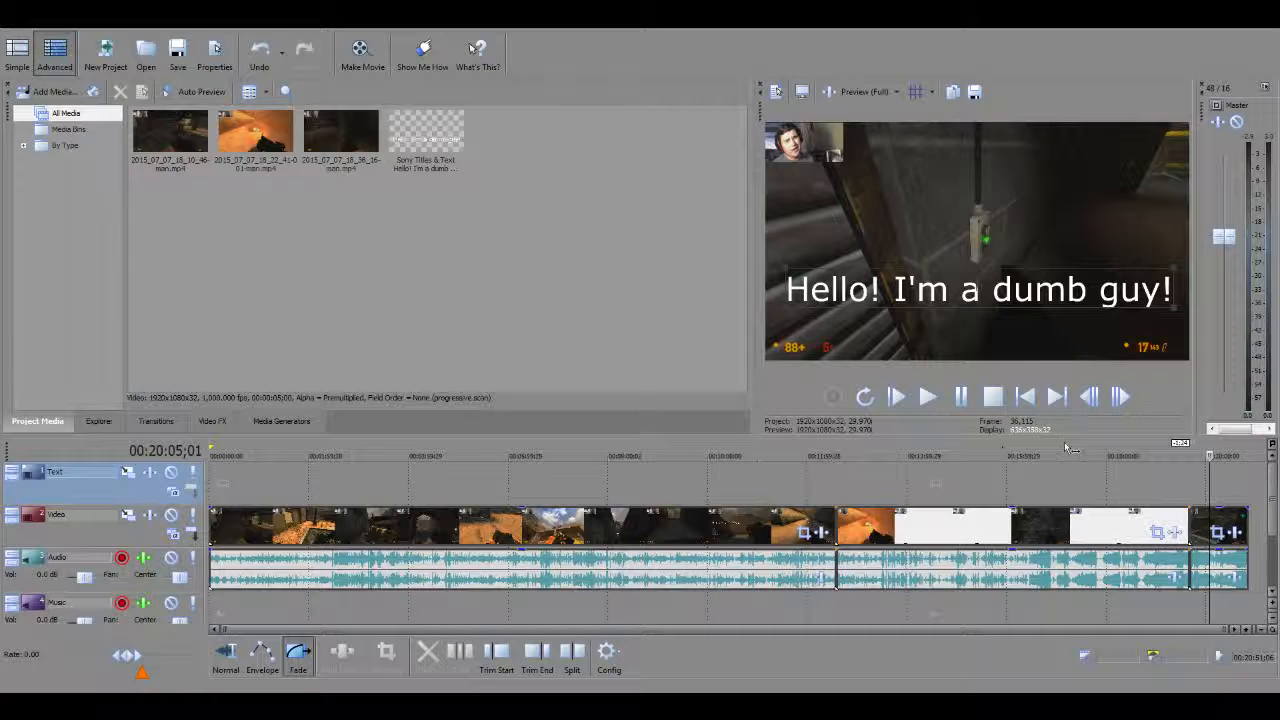
# Play back the project from 00:20:28;25 to its end, and again from the very beginning.
pyautogui.click(1230, 488)
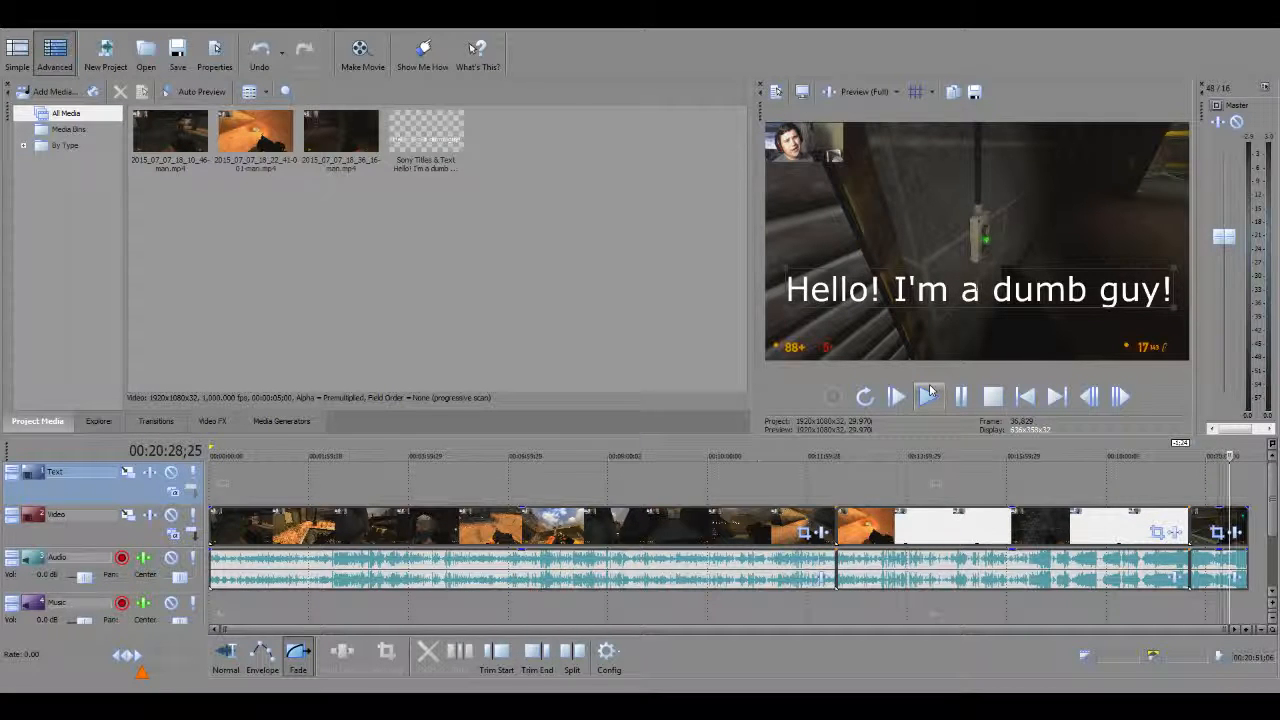
pyautogui.click(929, 394)
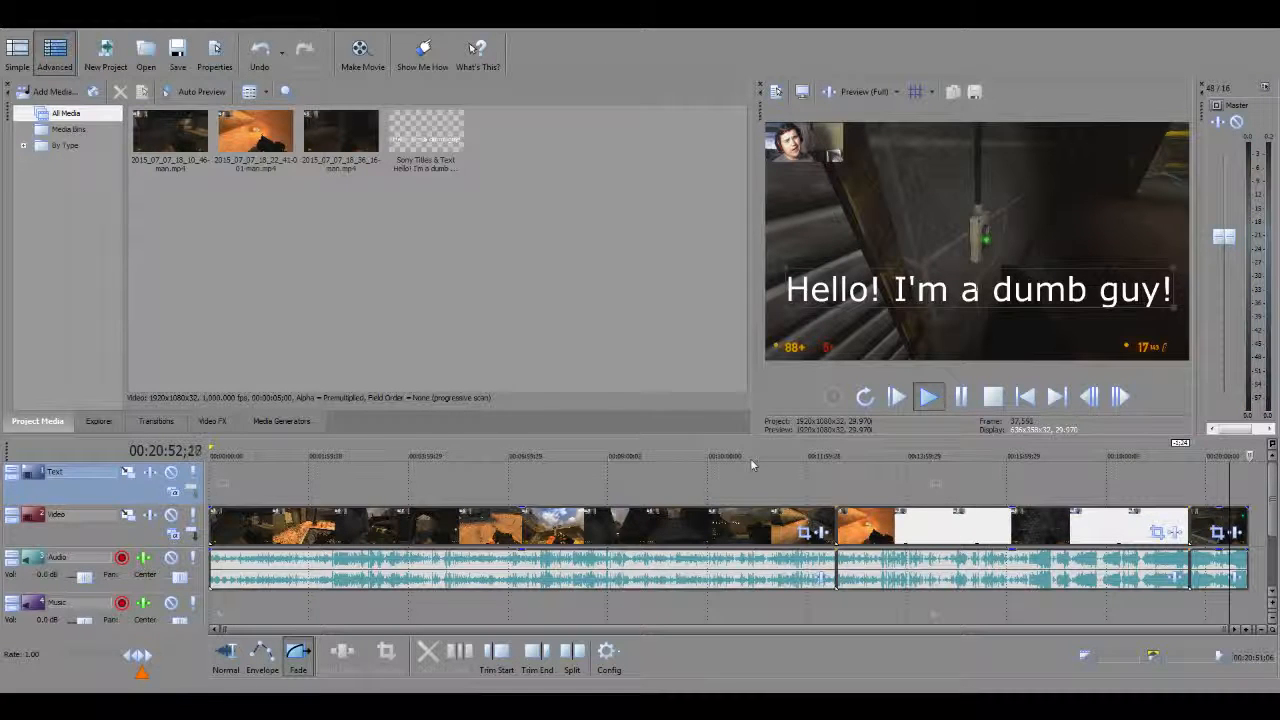
pyautogui.press('space')
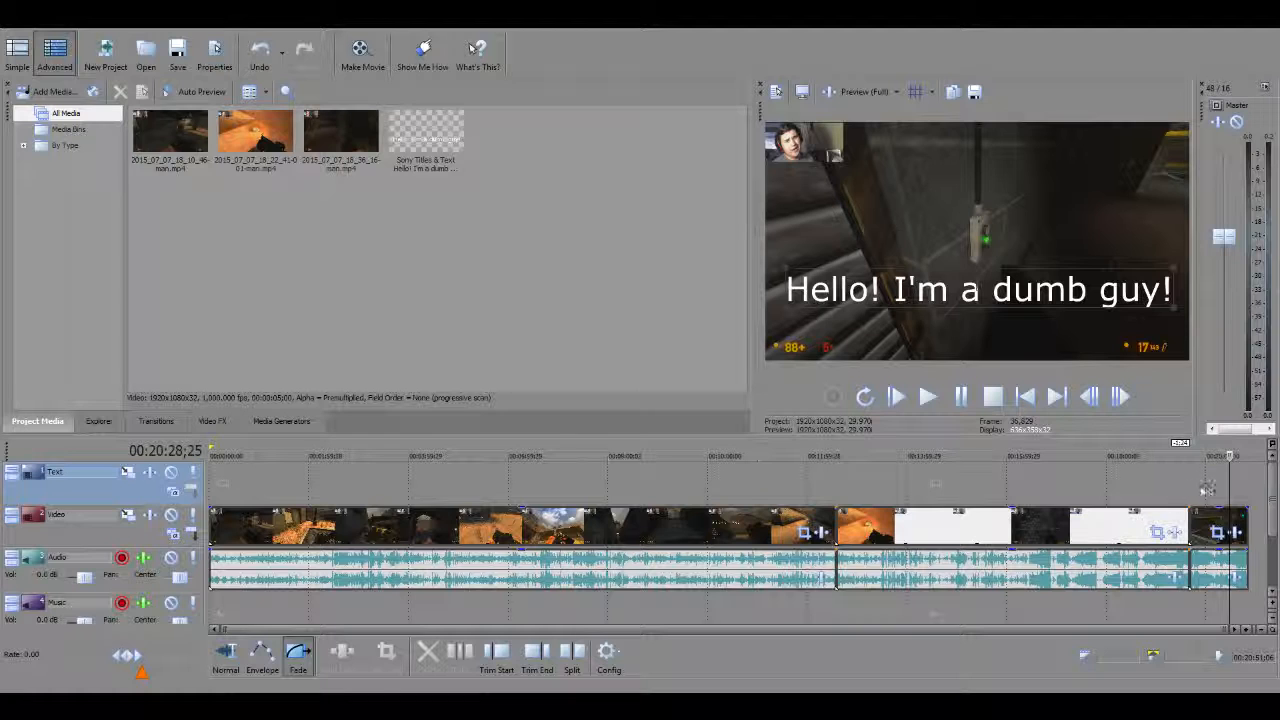
pyautogui.moveTo(1229, 487); pyautogui.dragTo(3, 258)
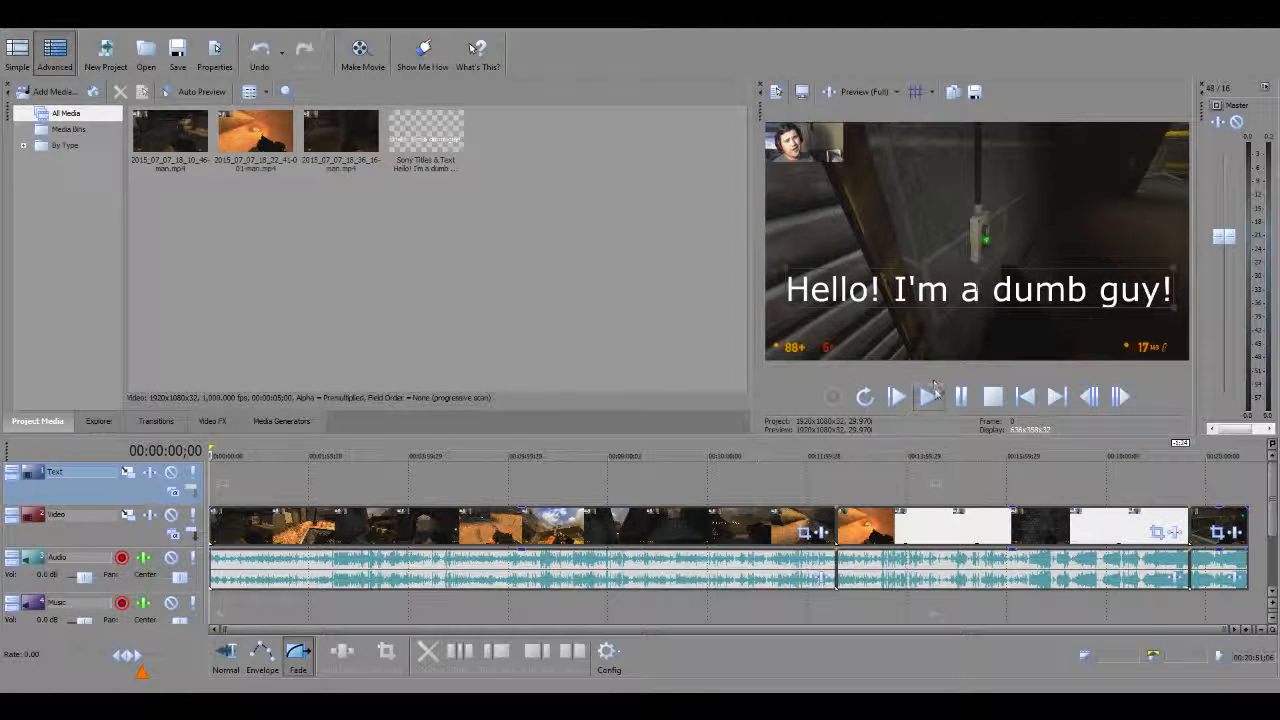
pyautogui.click(928, 397)
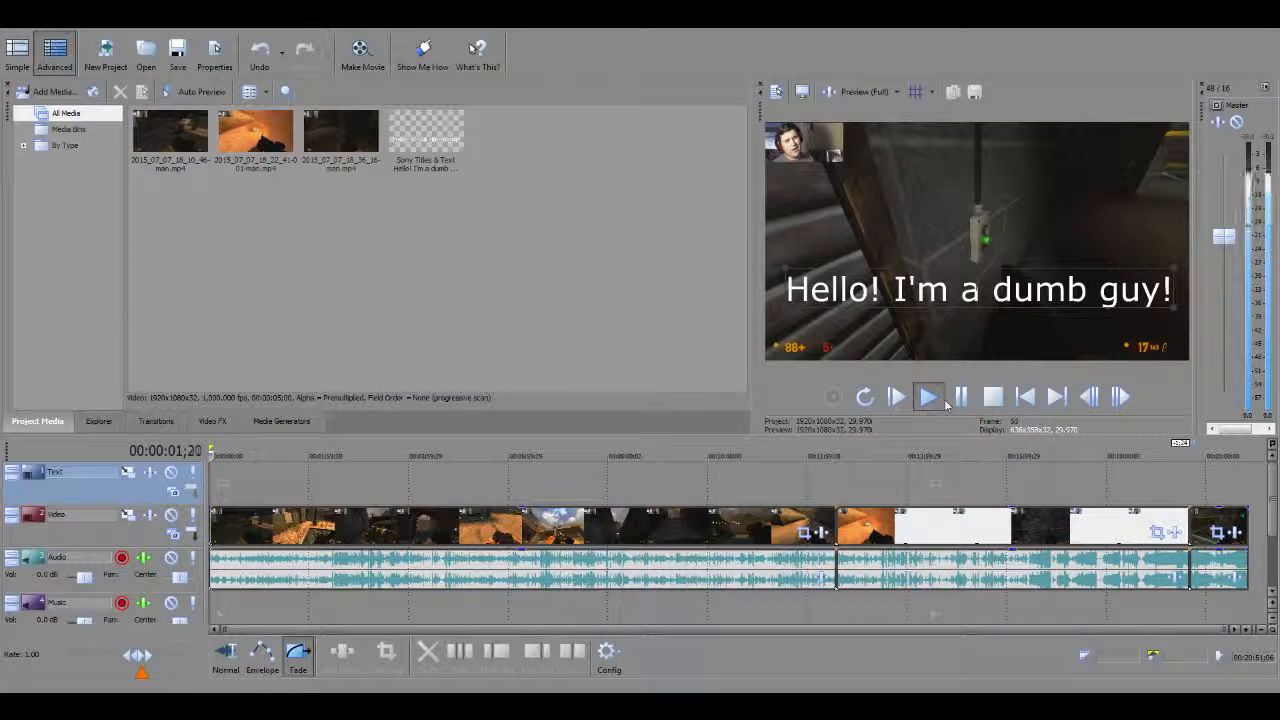
pyautogui.click(956, 402)
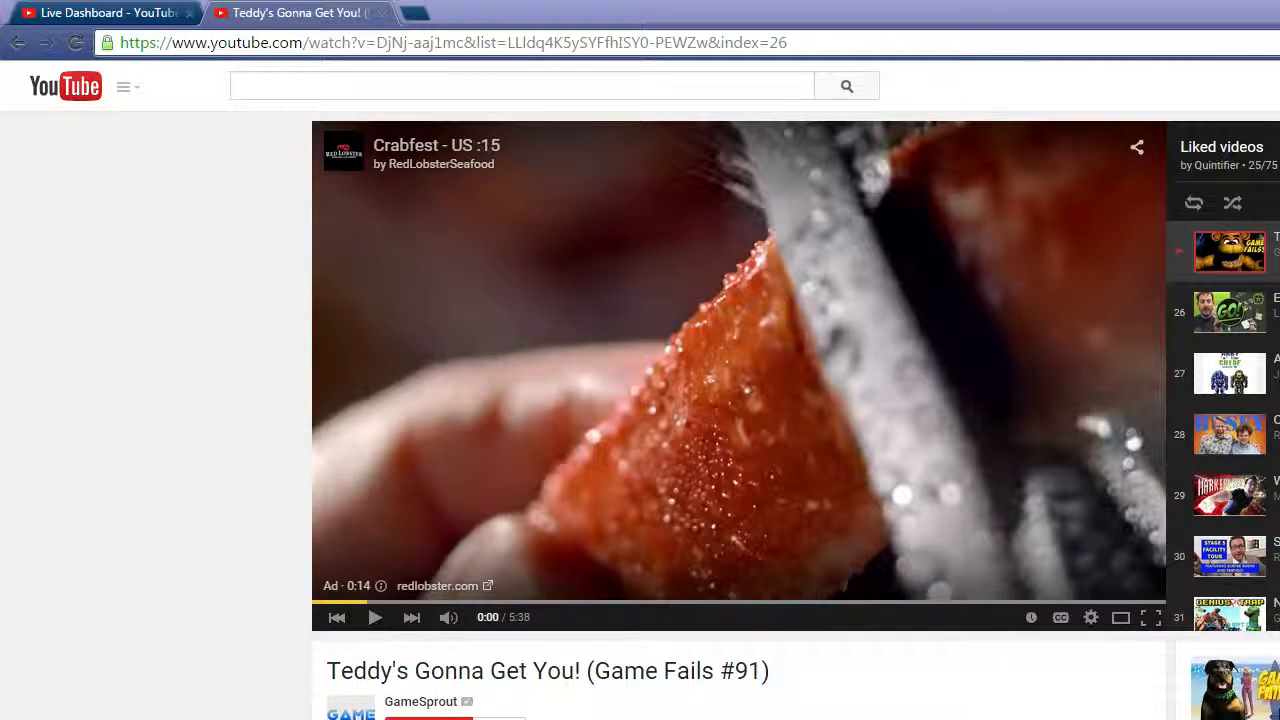
# In the browser, mute the YouTube video "Teddy's Gonna Get You! (Game Fails #91)" during its ad, pause it at 0:01 and unmute it.
pyautogui.click(449, 622)
pyautogui.click(376, 622)
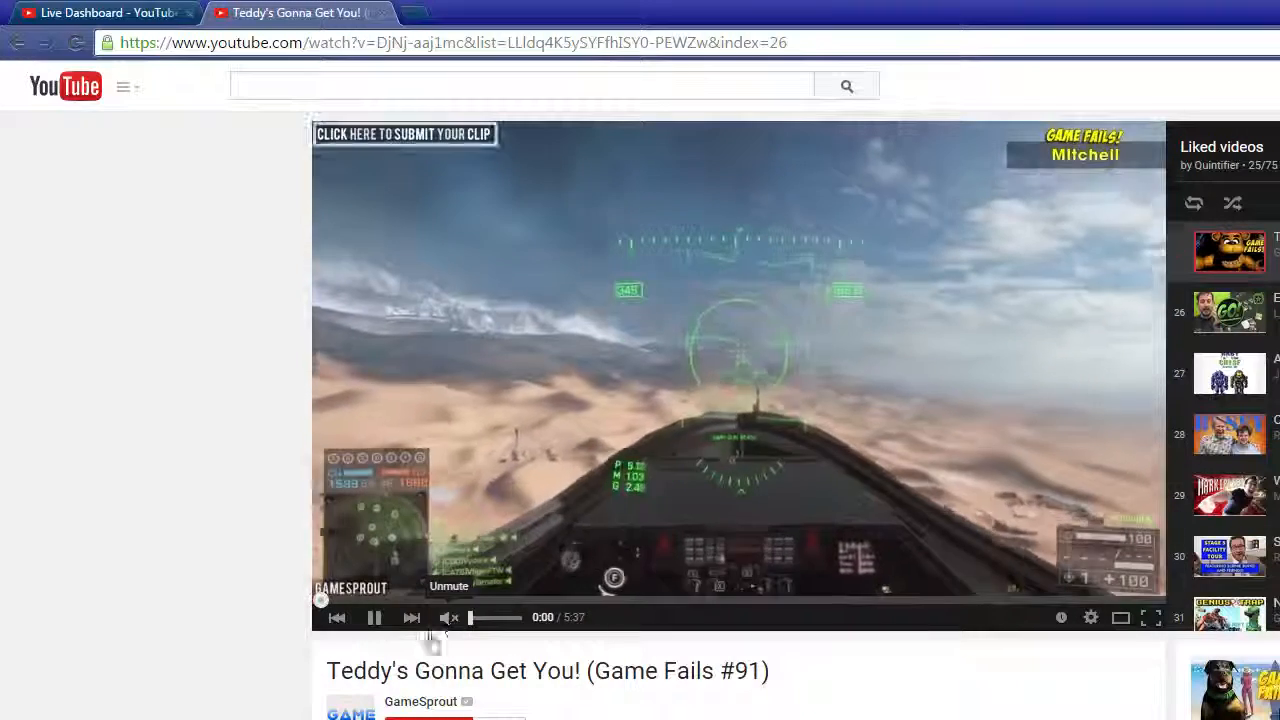
pyautogui.click(374, 617)
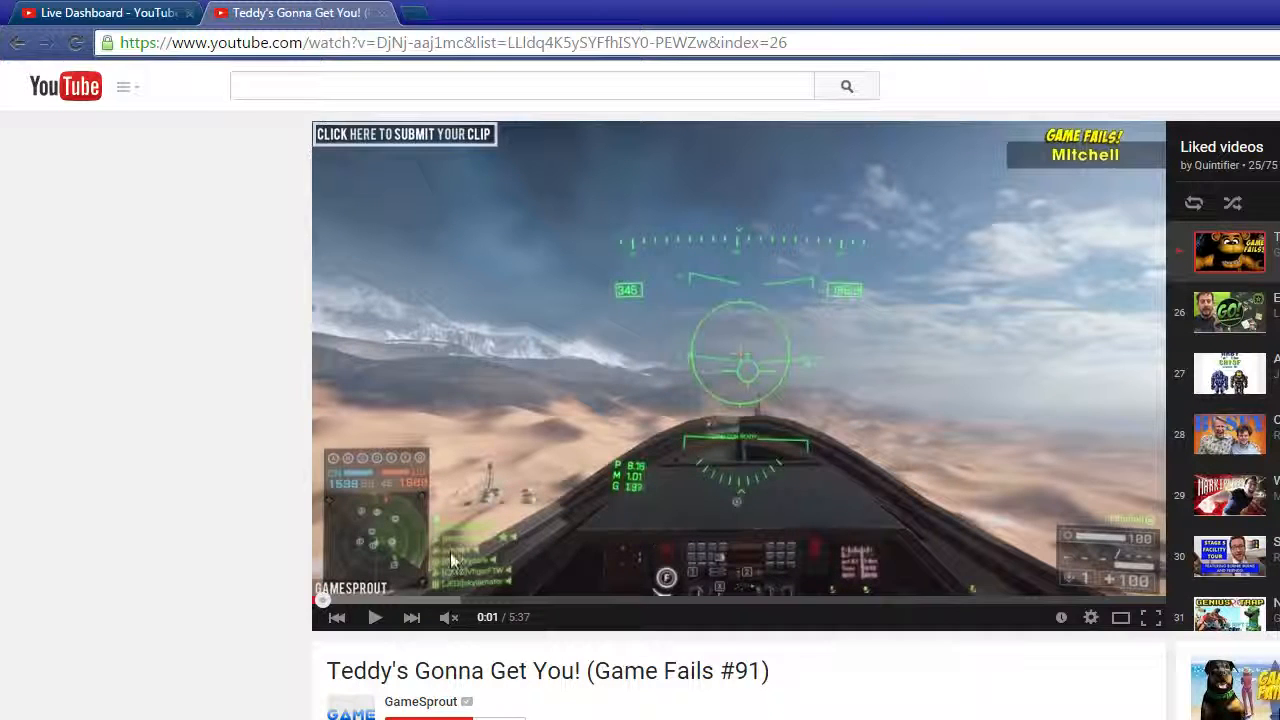
pyautogui.click(441, 617)
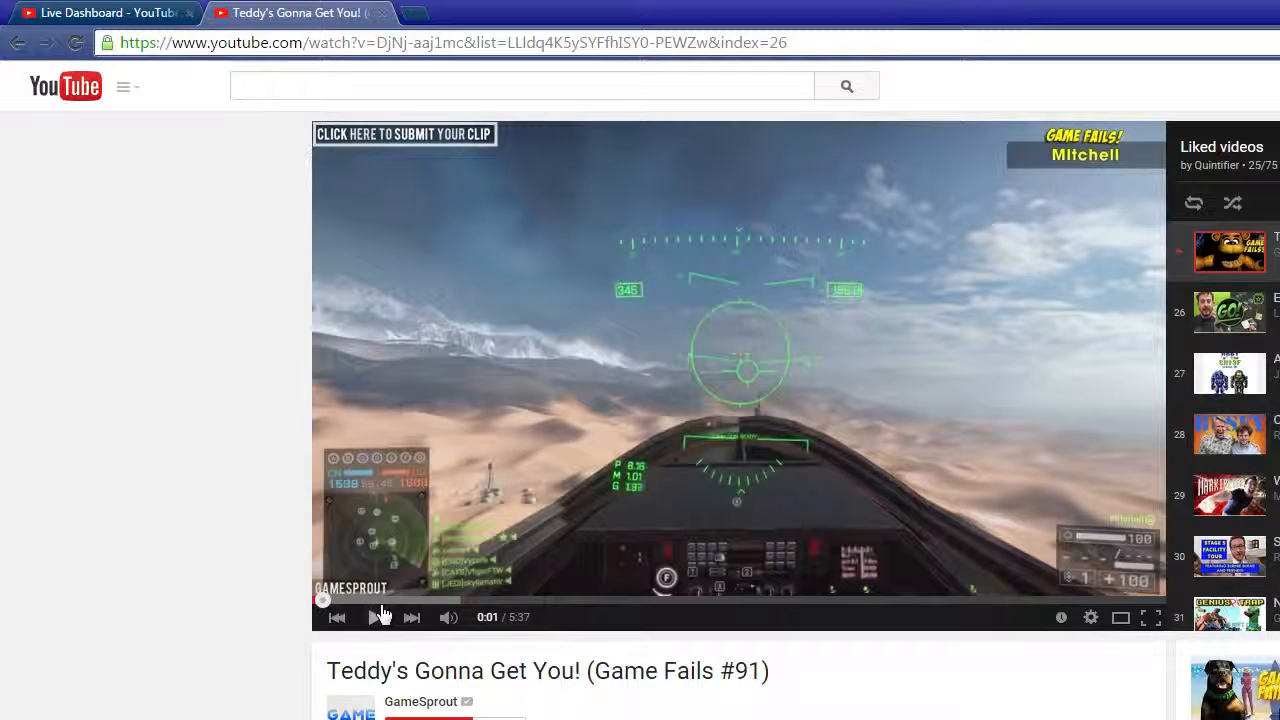
# Play the Game Fails video from 0:27, pausing it at 0:37 and again at 0:53.
pyautogui.click(385, 601)
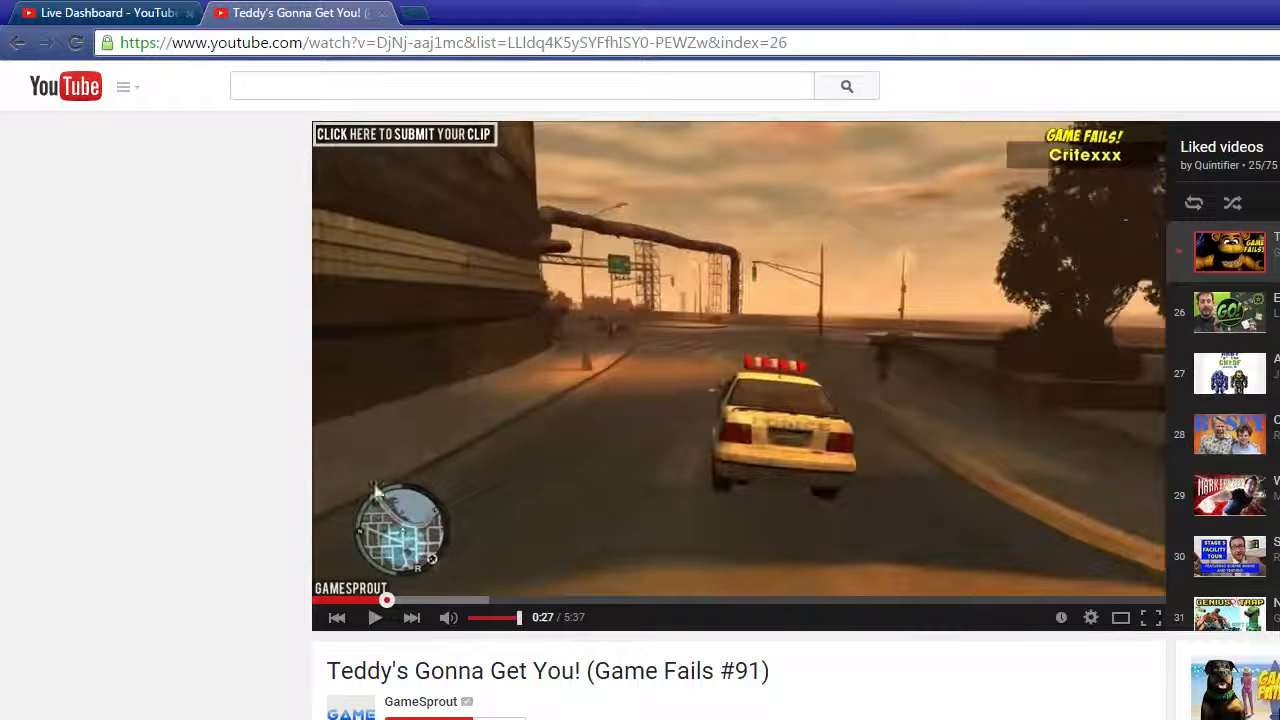
pyautogui.click(536, 295)
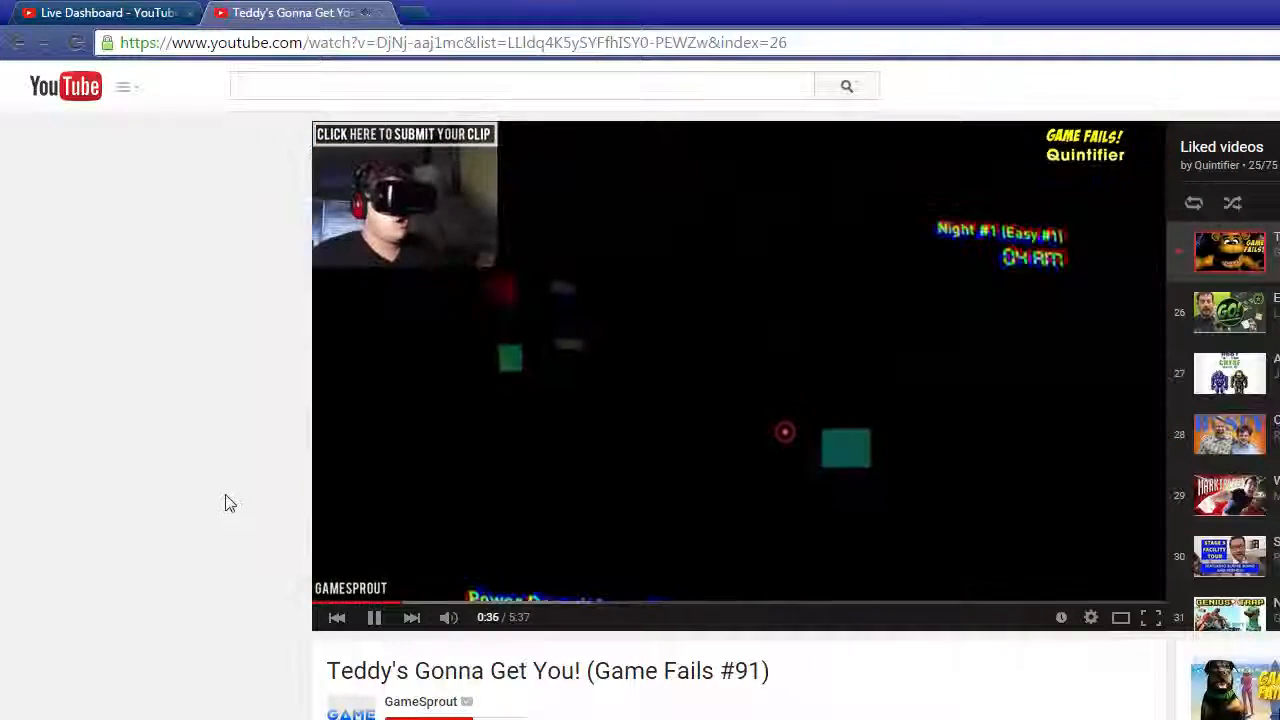
pyautogui.click(531, 431)
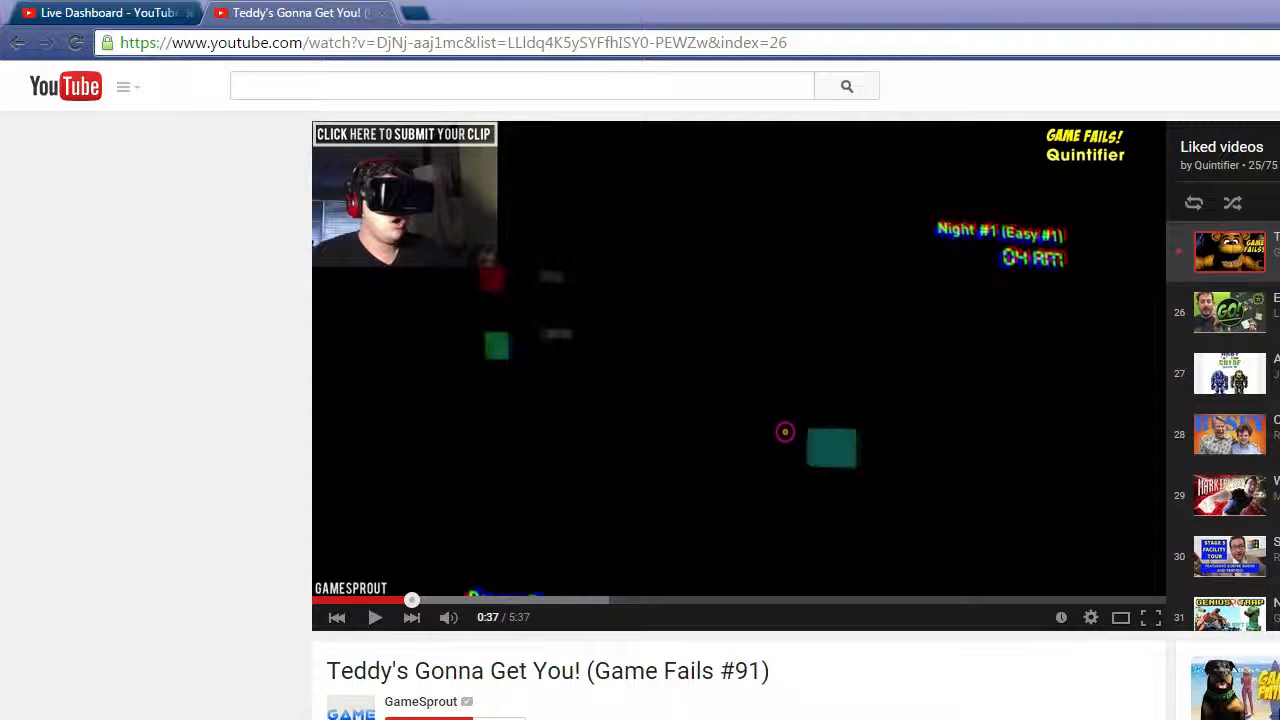
pyautogui.click(420, 402)
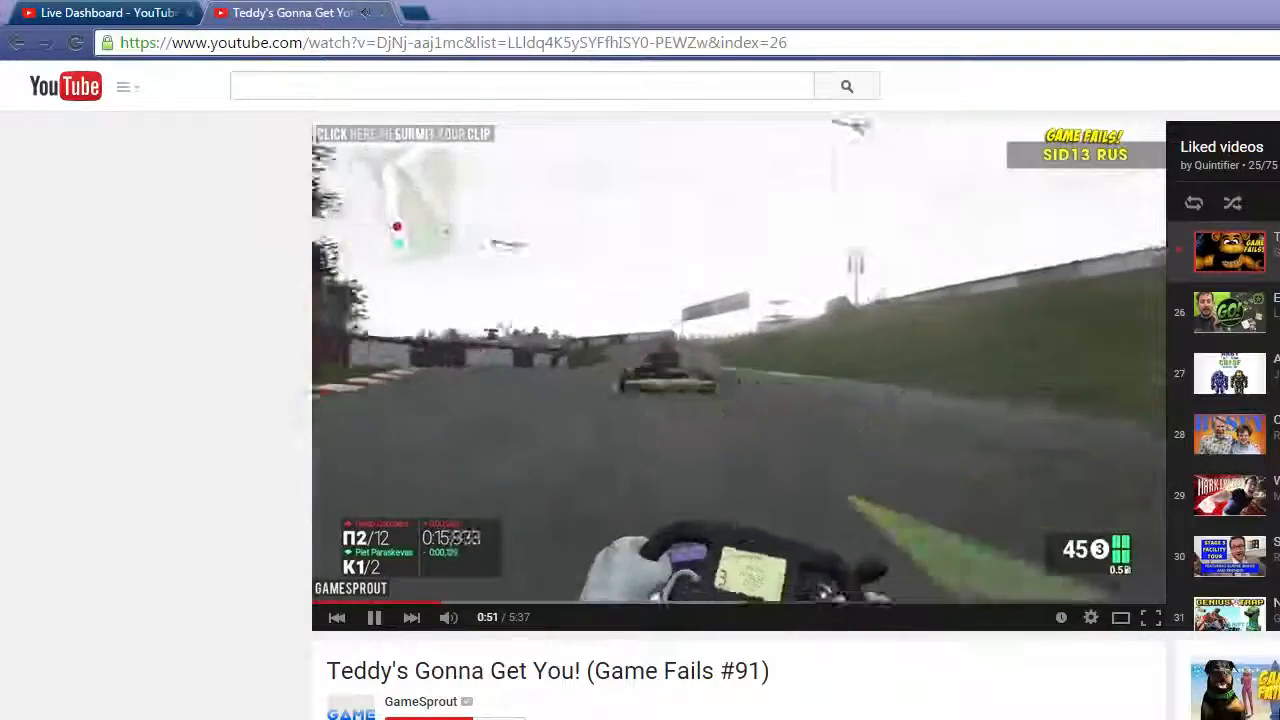
pyautogui.click(374, 617)
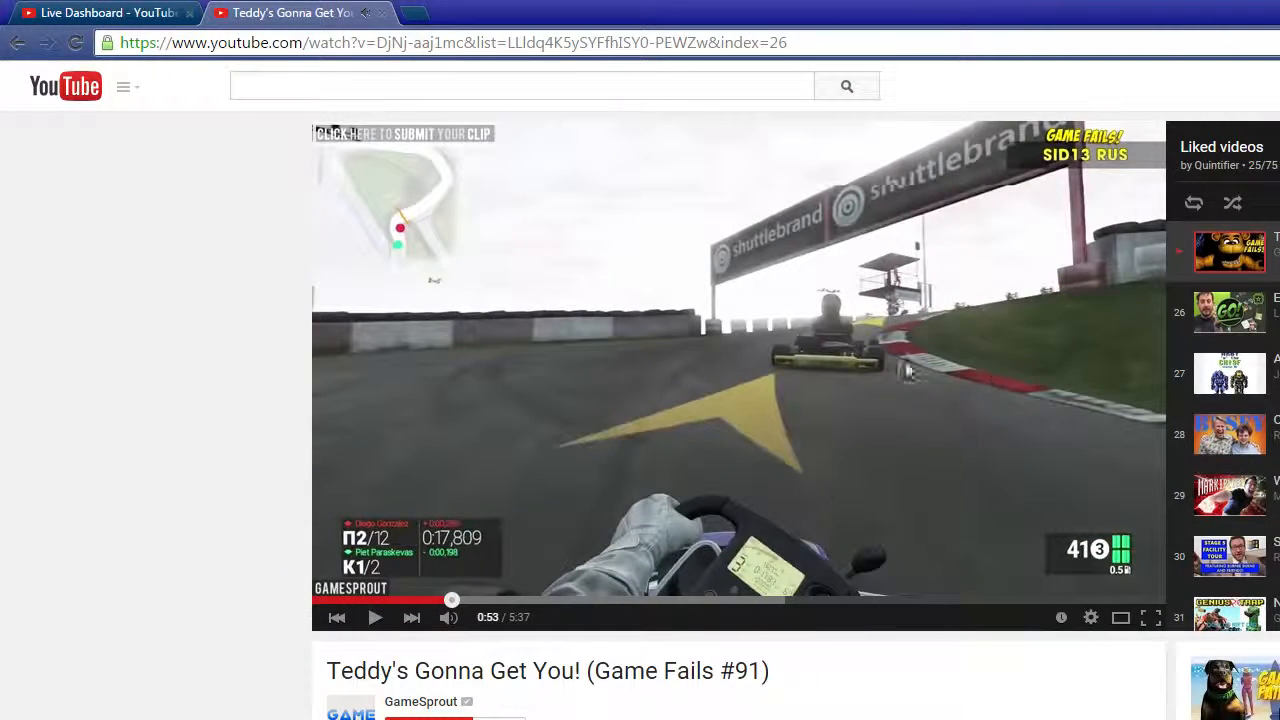
# Look through the Game Fails video's view and like figures, description and comments.
pyautogui.scroll(-8, 433, 280)
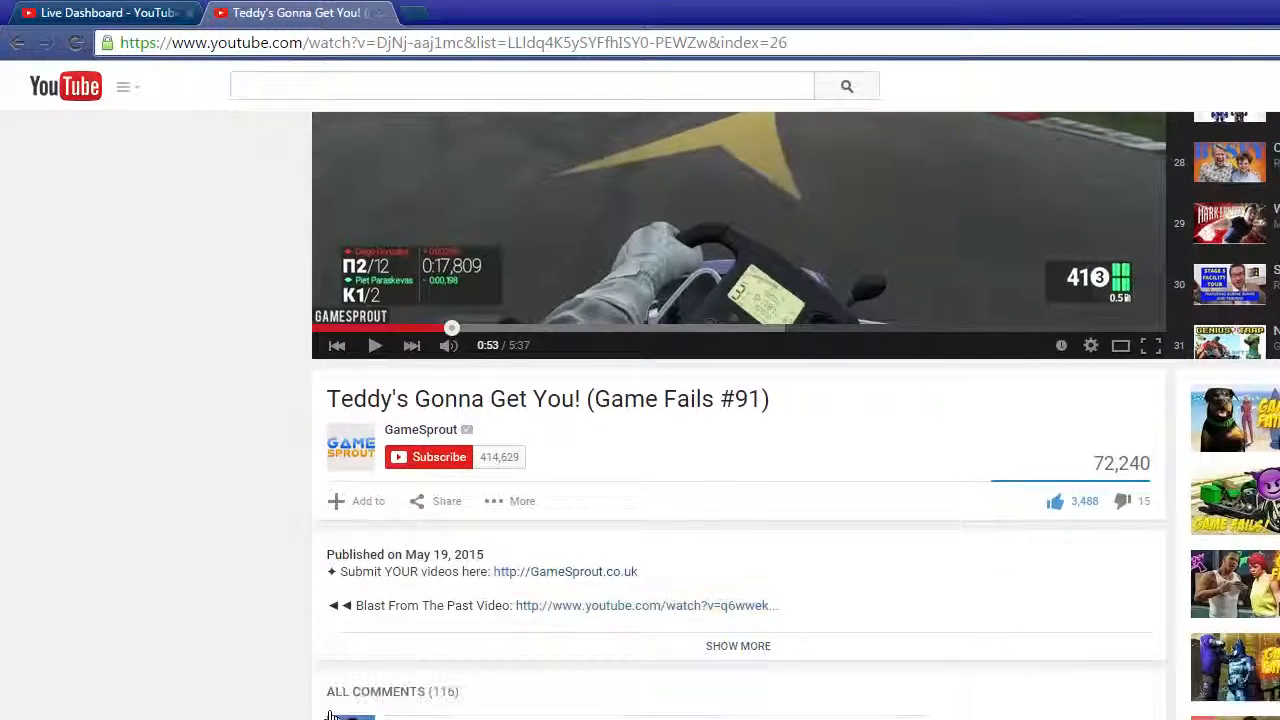
pyautogui.scroll(-2, 430, 520)
pyautogui.scroll(10, 463, 598)
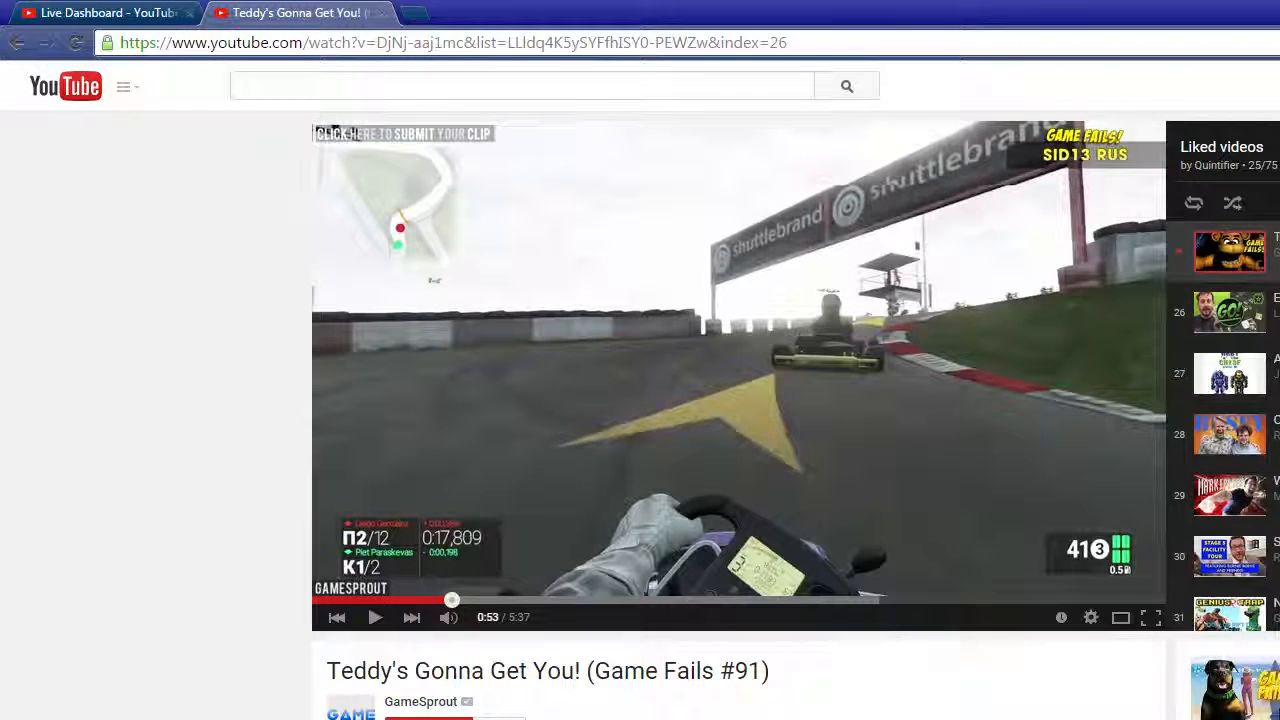
pyautogui.scroll(-4, 894, 594)
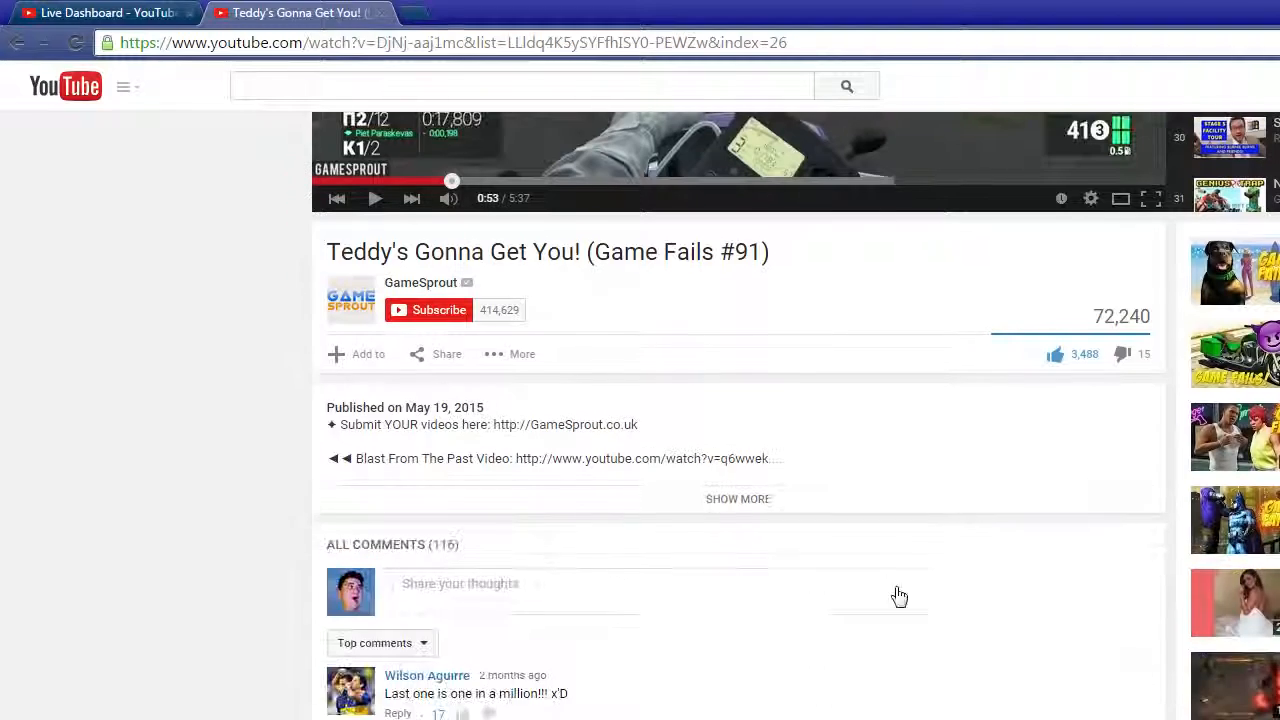
pyautogui.scroll(-6, 870, 698)
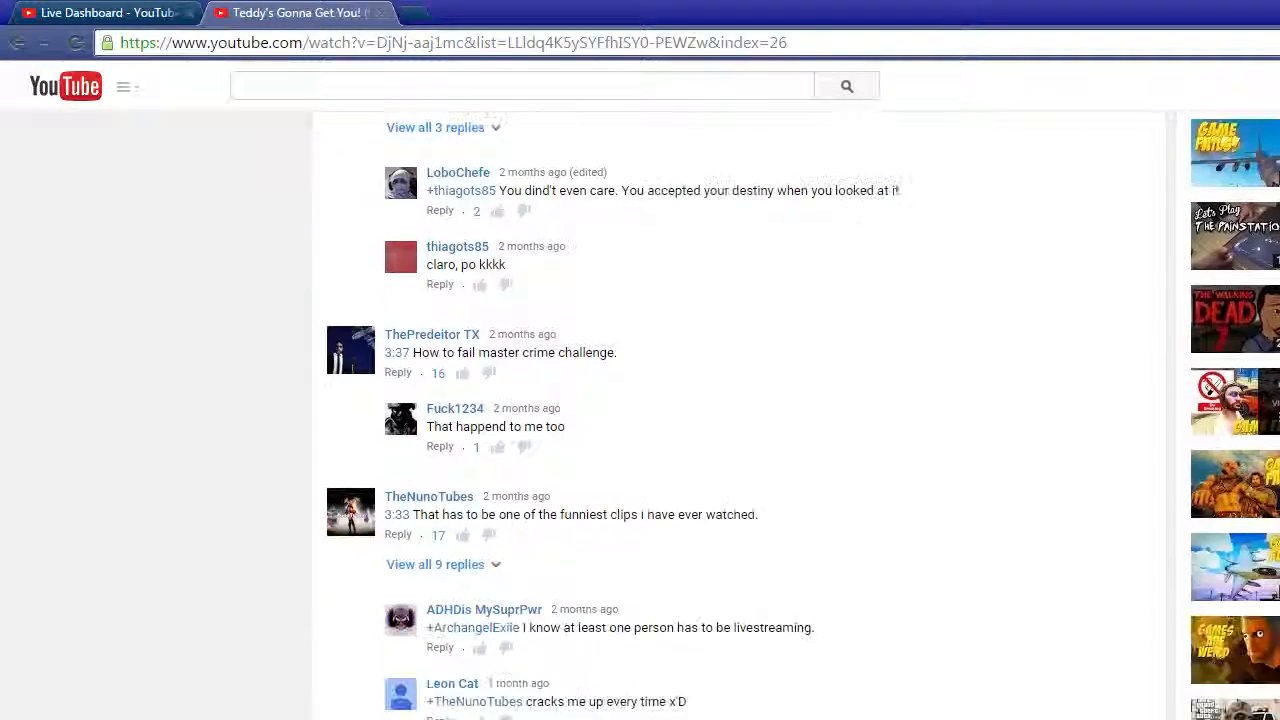
pyautogui.scroll(5, 870, 698)
pyautogui.scroll(5, 740, 400)
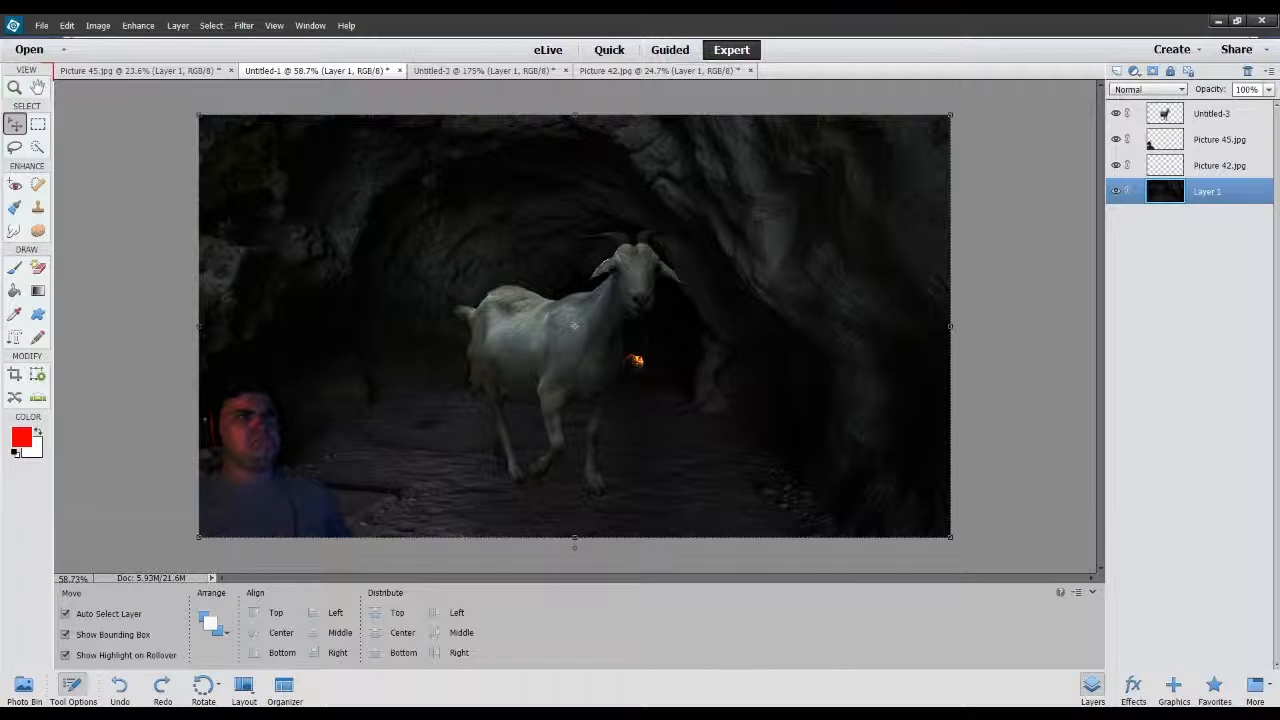
# Move the goat slightly to the right in the cave scene and inspect the small glowing cat beside its chest.
pyautogui.moveTo(574, 326); pyautogui.dragTo(516, 363)
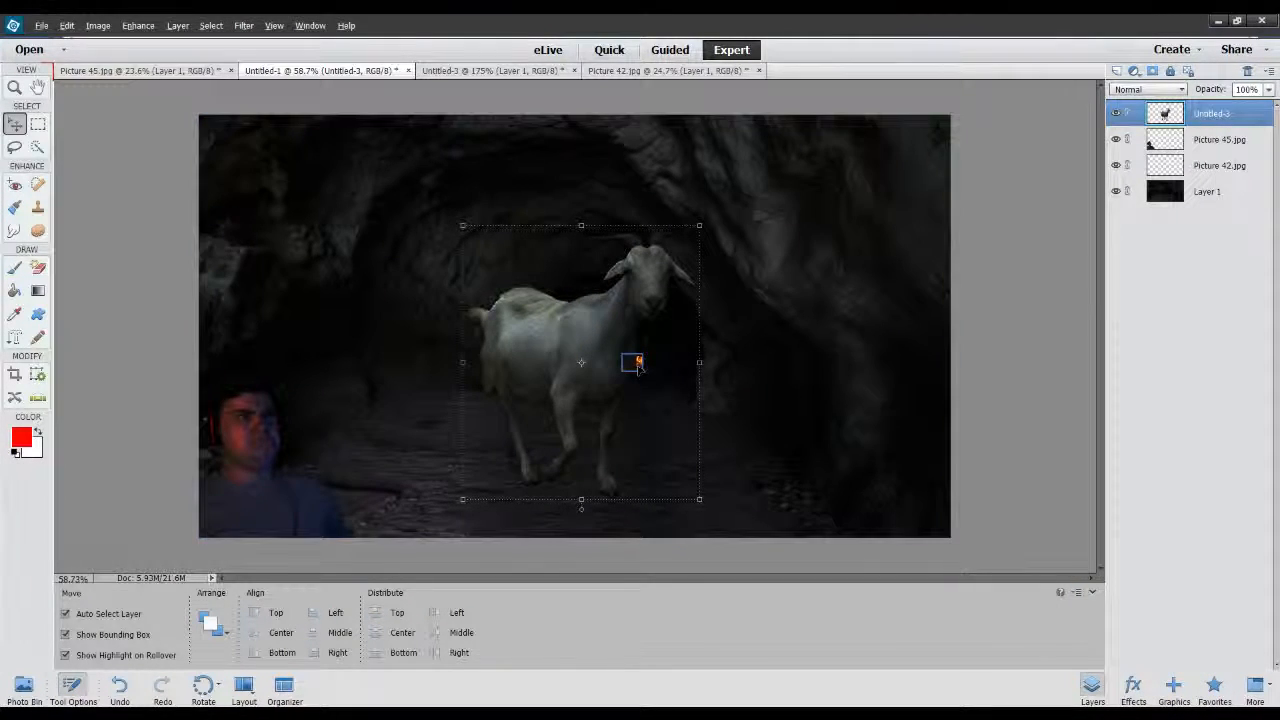
pyautogui.scroll(6, 645, 366)
pyautogui.scroll(2, 650, 372)
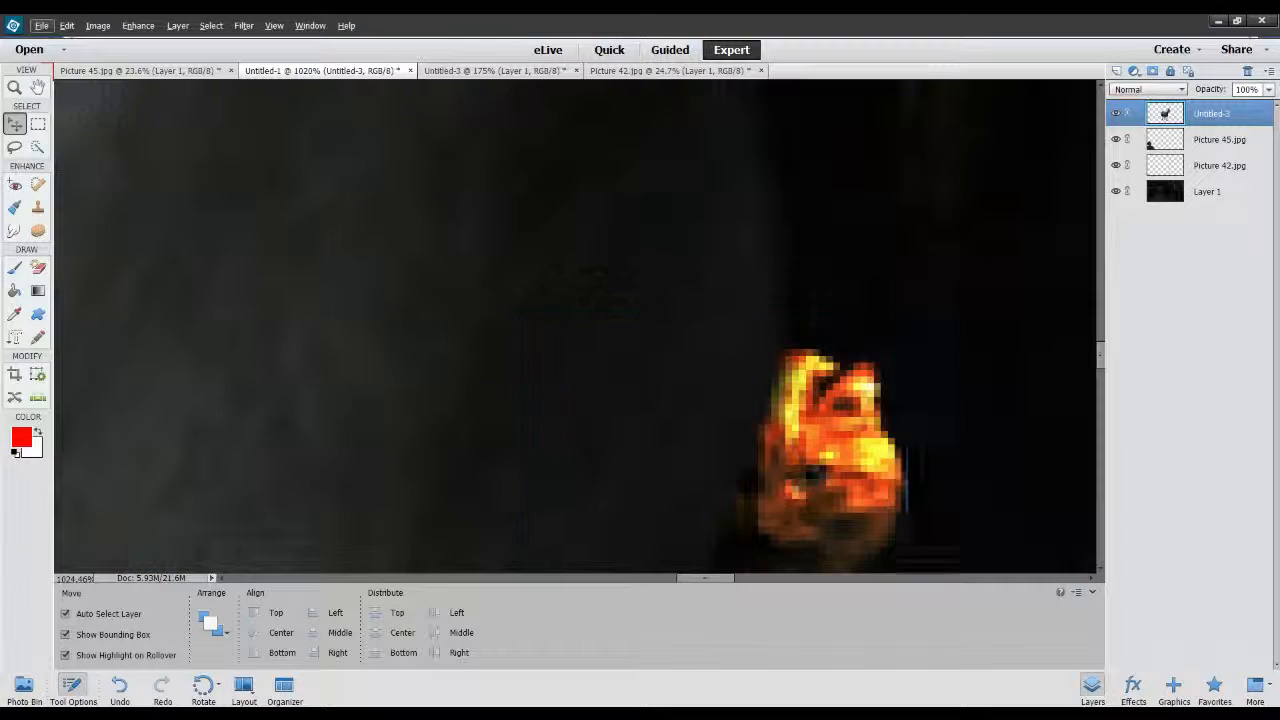
pyautogui.scroll(-7, 557, 300)
pyautogui.scroll(-4, 557, 300)
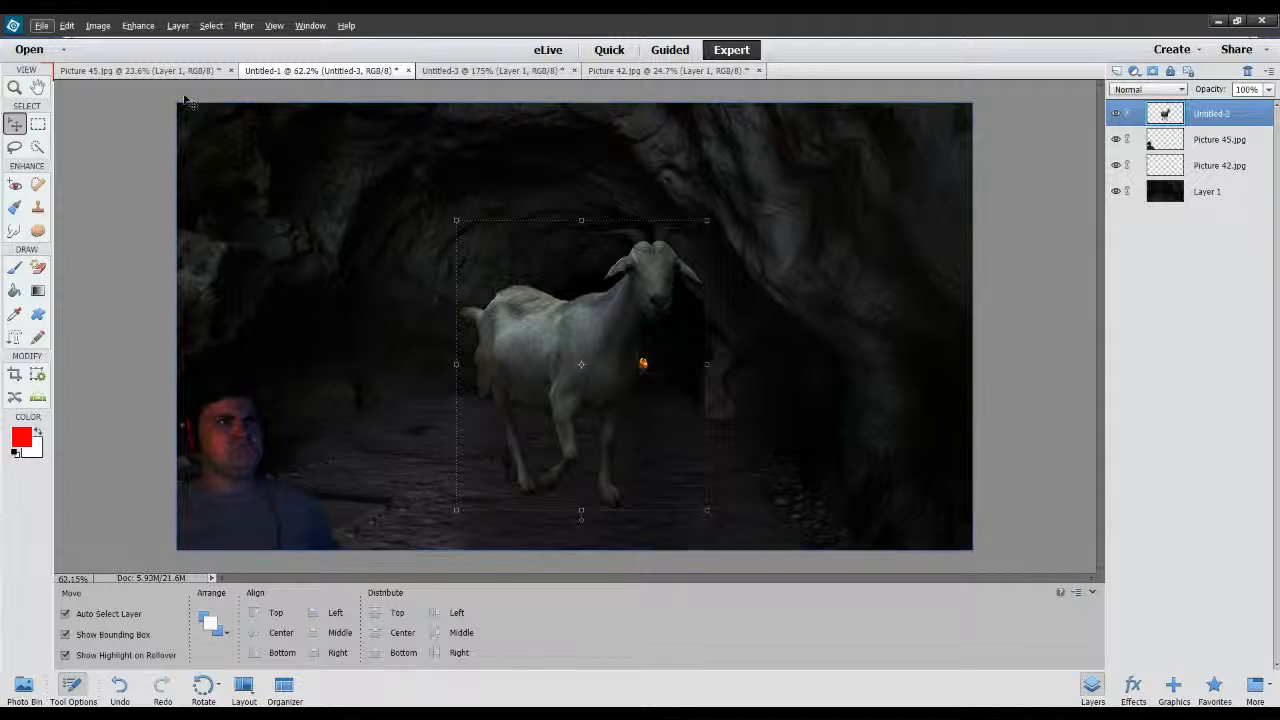
# Open "BORIS IS IN FALLOUT 4!.jpg" and examine how the orange cat is blended in behind the bed frame.
pyautogui.click(36, 48)
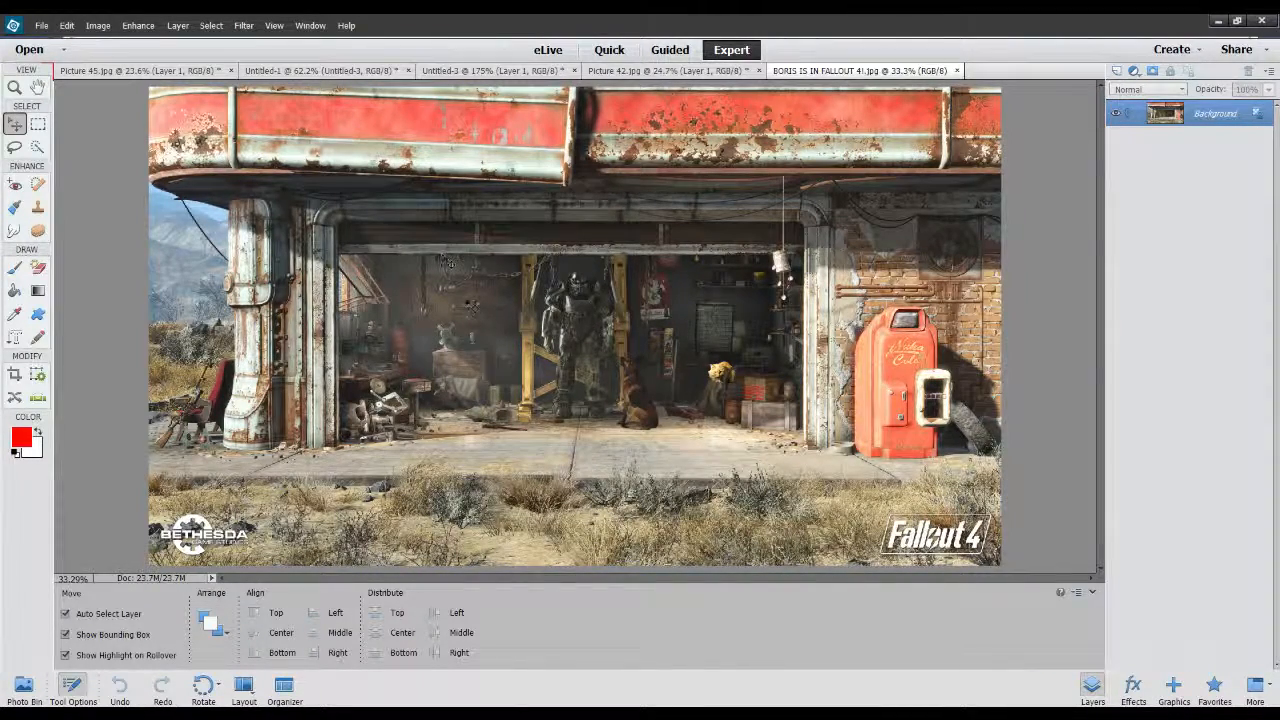
pyautogui.scroll(2, 530, 325)
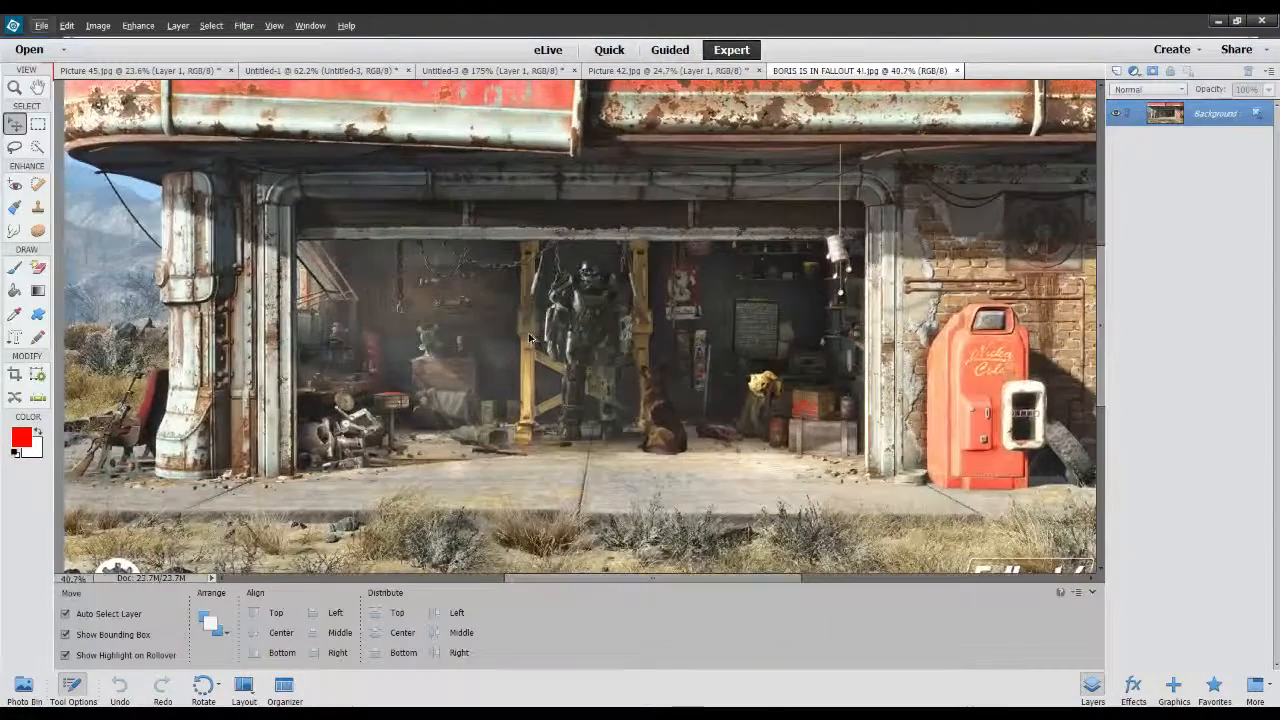
pyautogui.scroll(8, 720, 390)
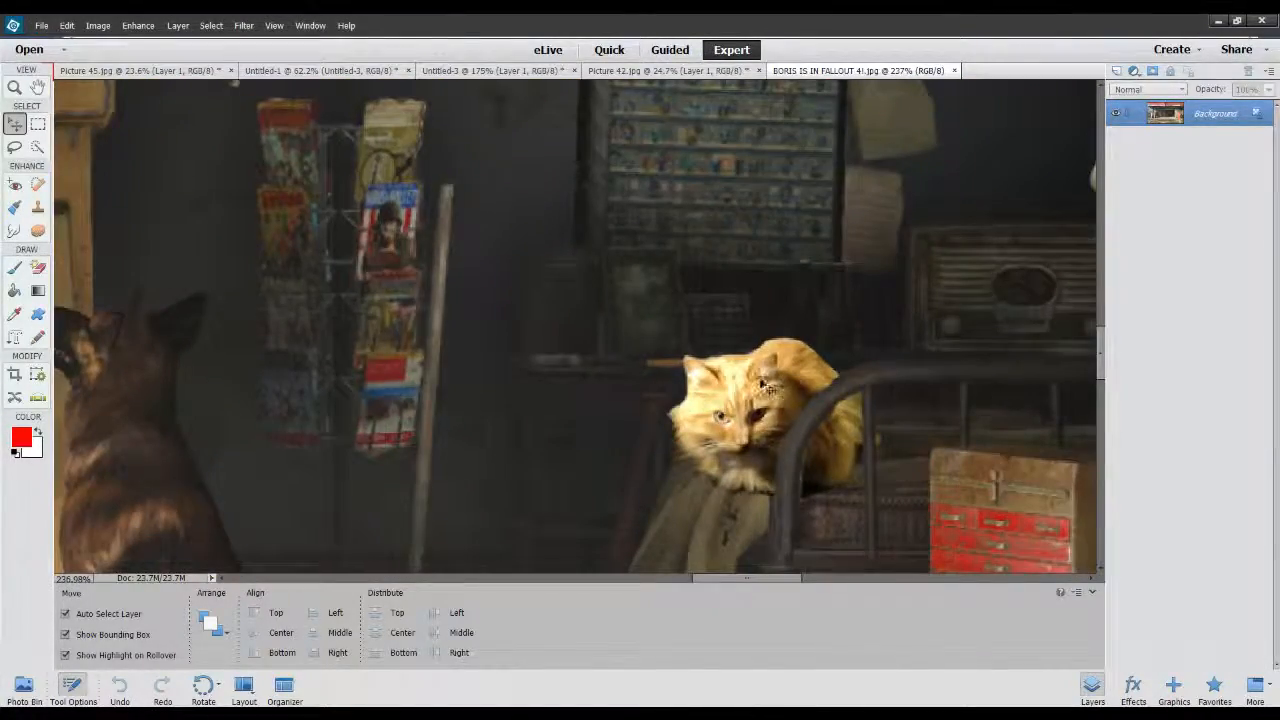
pyautogui.scroll(-5, 740, 380)
pyautogui.scroll(-6, 670, 287)
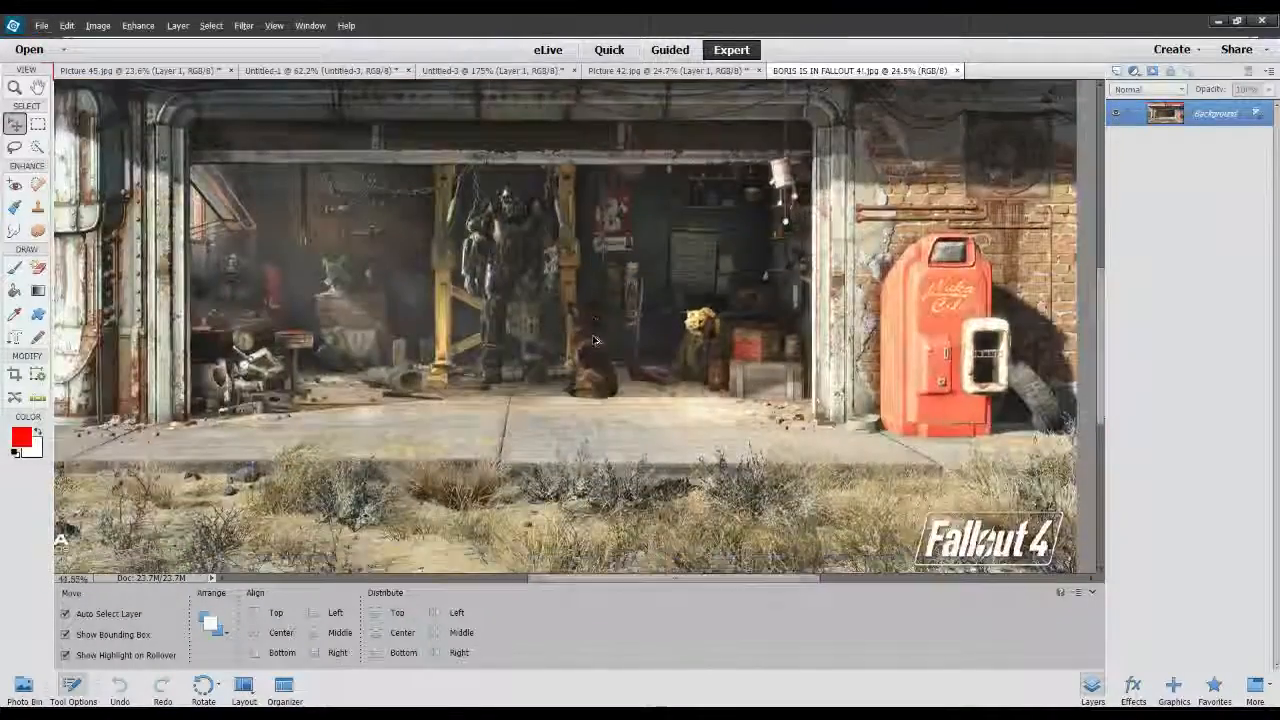
pyautogui.scroll(7, 670, 360)
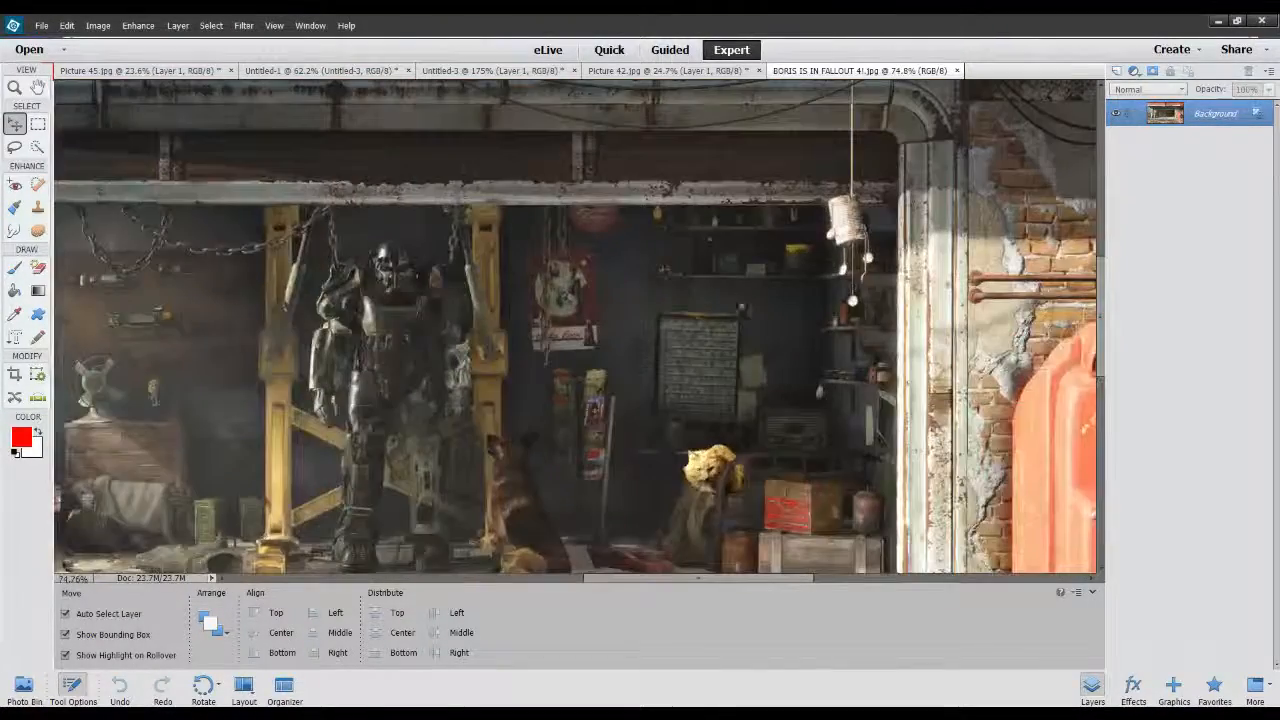
pyautogui.scroll(4, 752, 482)
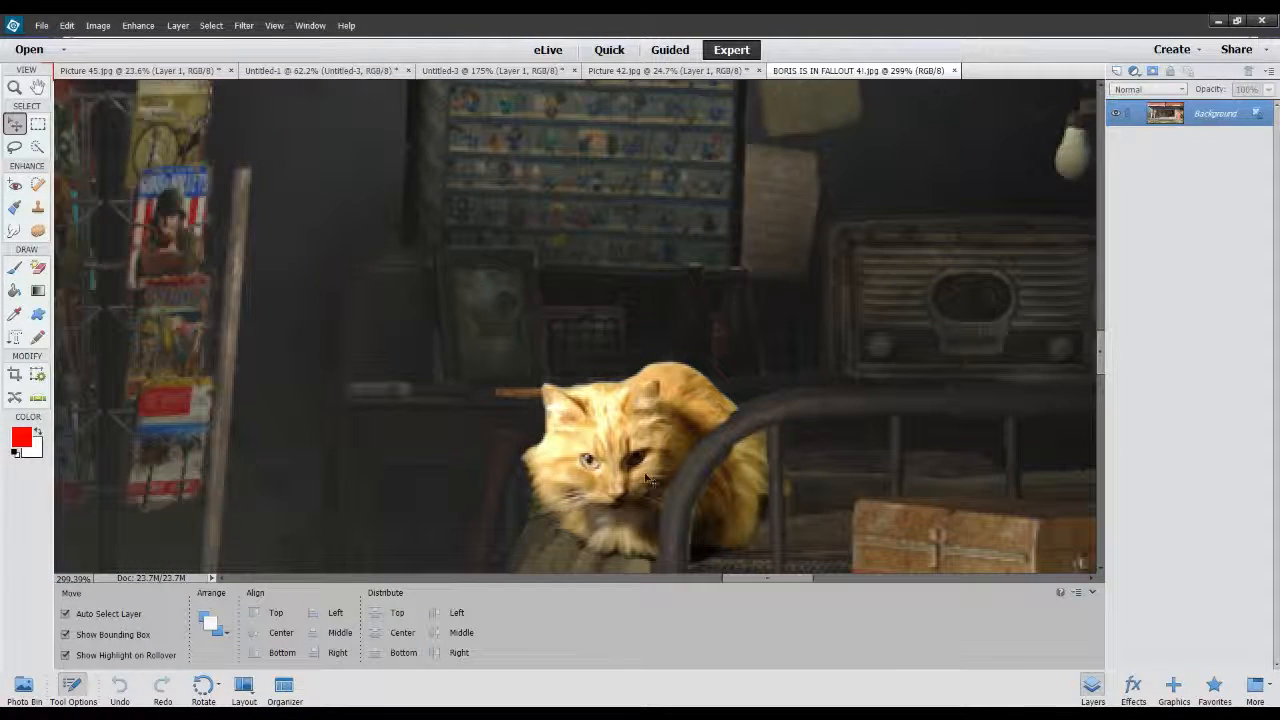
pyautogui.scroll(-4, 740, 451)
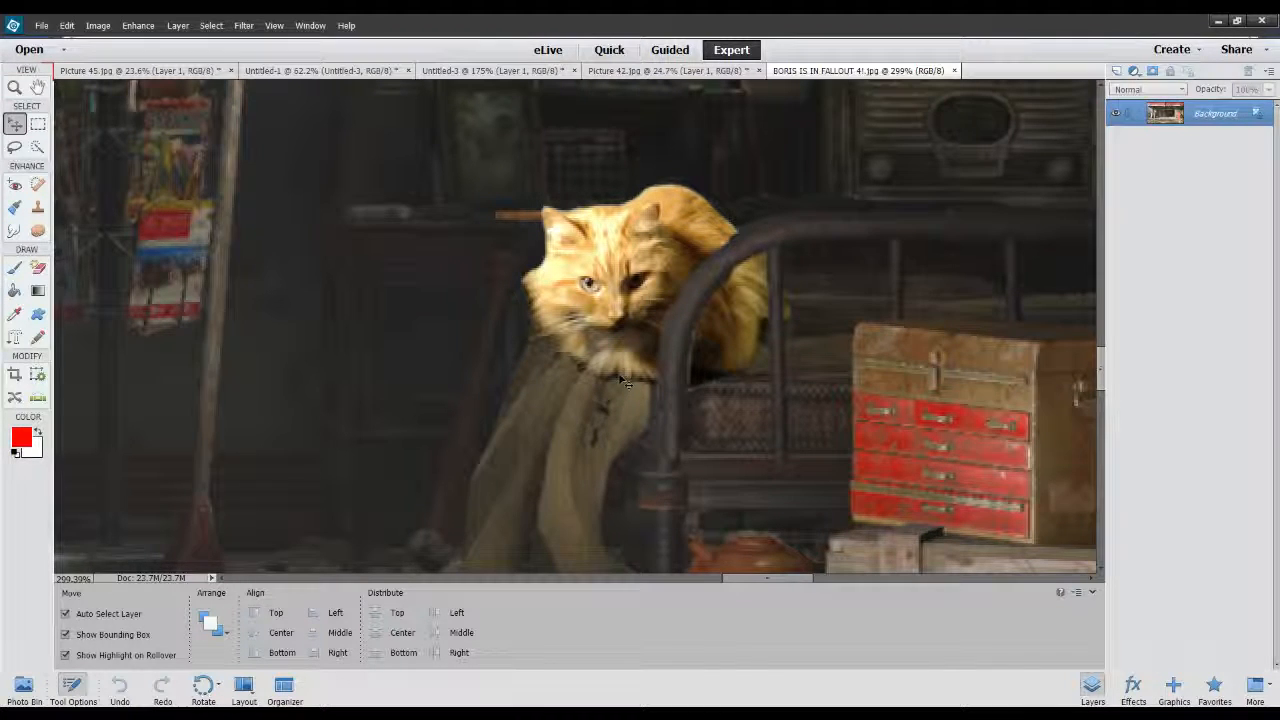
# Close the documents Untitled-3, Picture 45.jpg and Untitled-1, keeping Picture 42.jpg and the Fallout composite open.
pyautogui.click(664, 72)
pyautogui.click(508, 72)
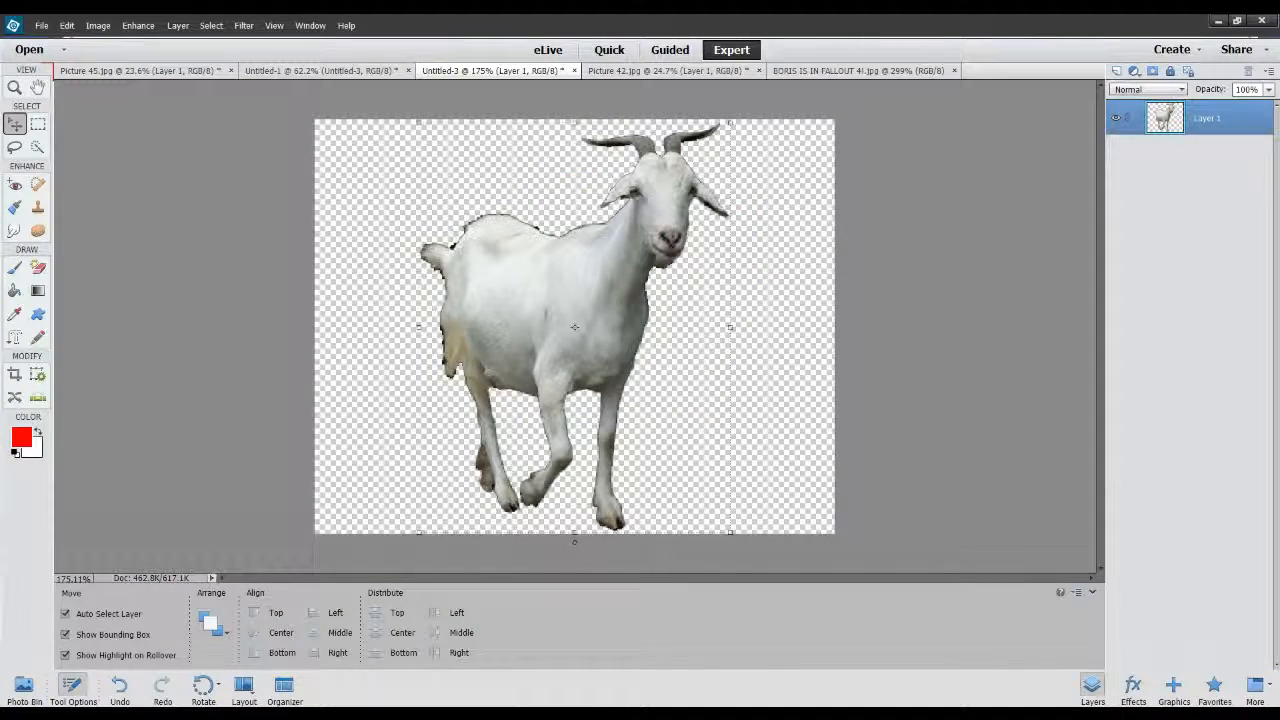
pyautogui.click(574, 71)
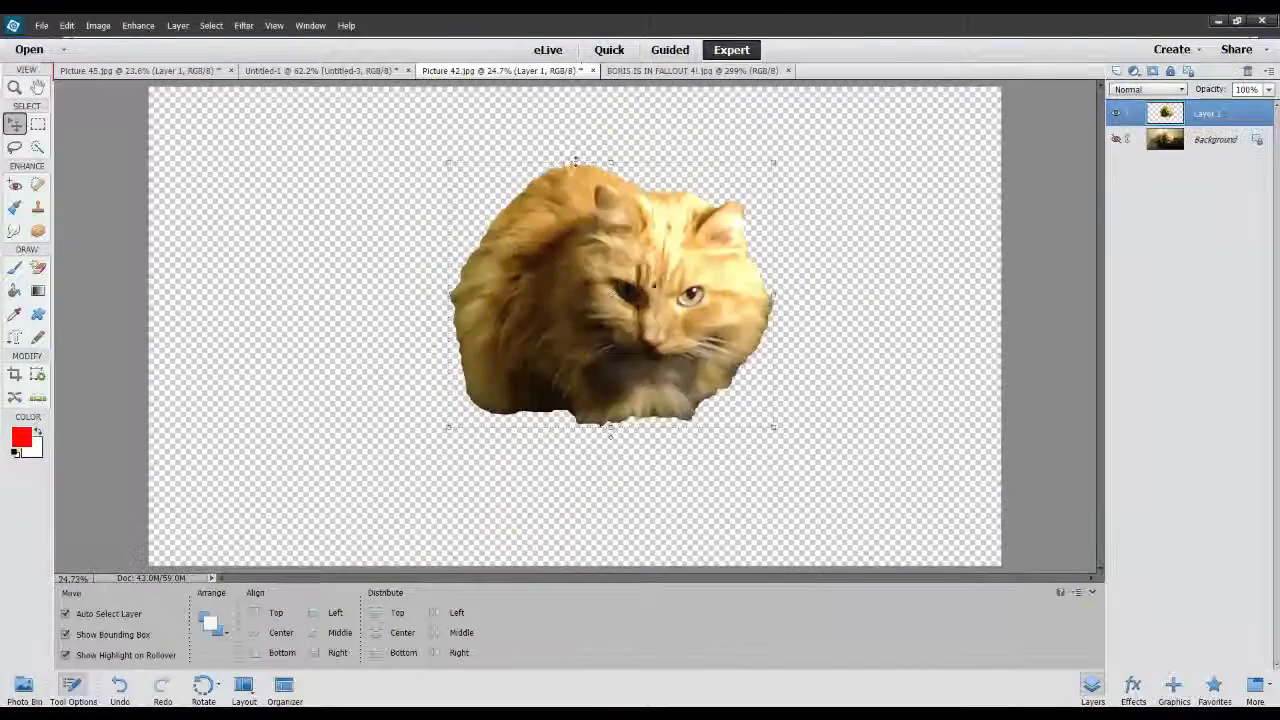
pyautogui.click(140, 71)
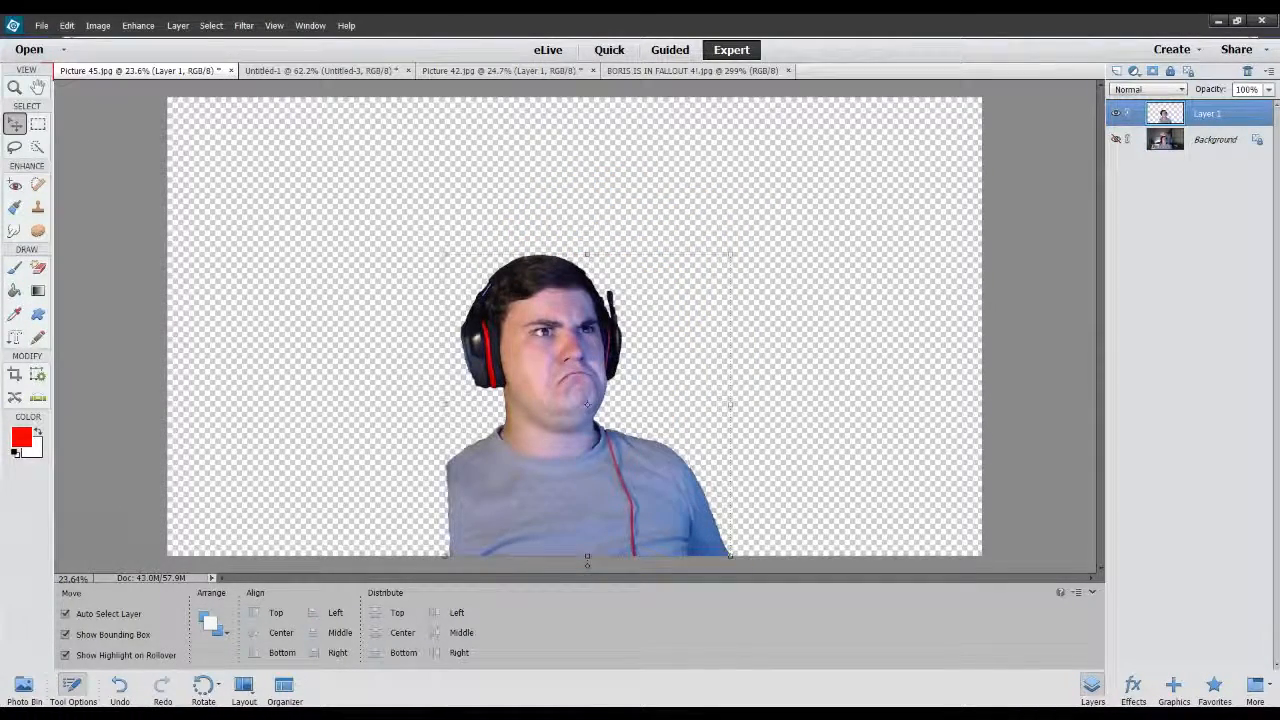
pyautogui.click(231, 71)
pyautogui.click(215, 71)
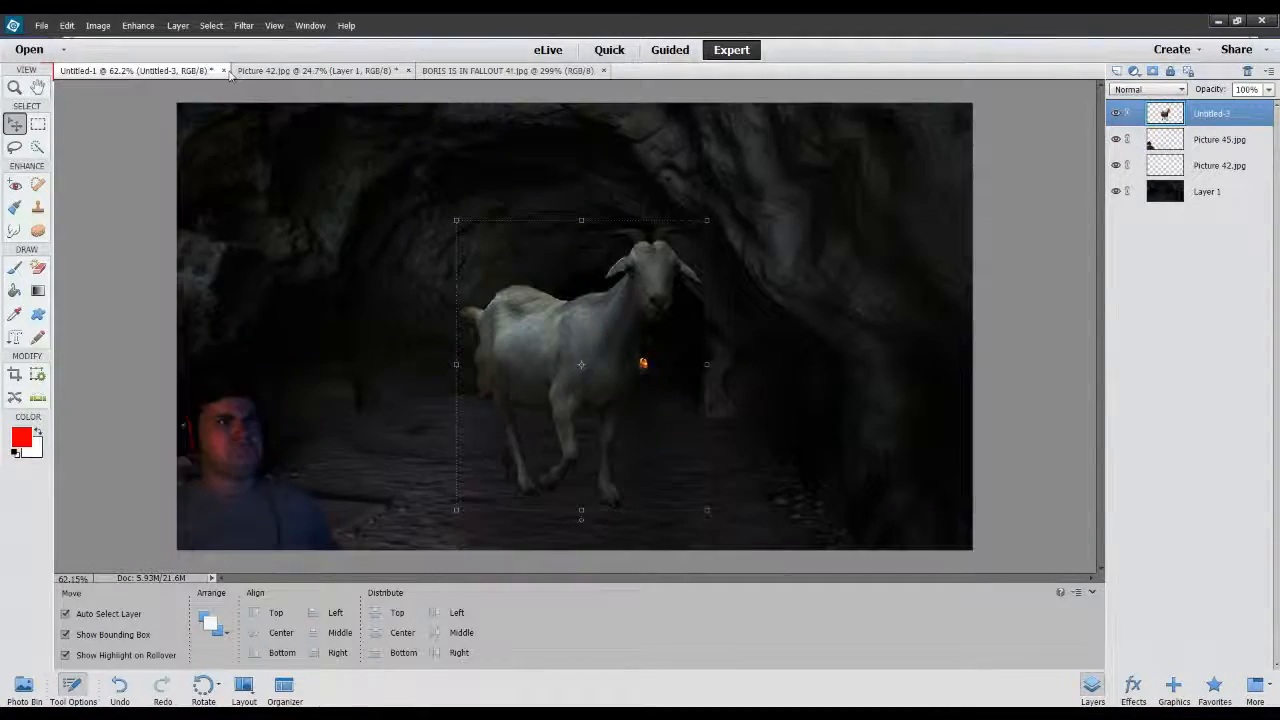
pyautogui.click(224, 71)
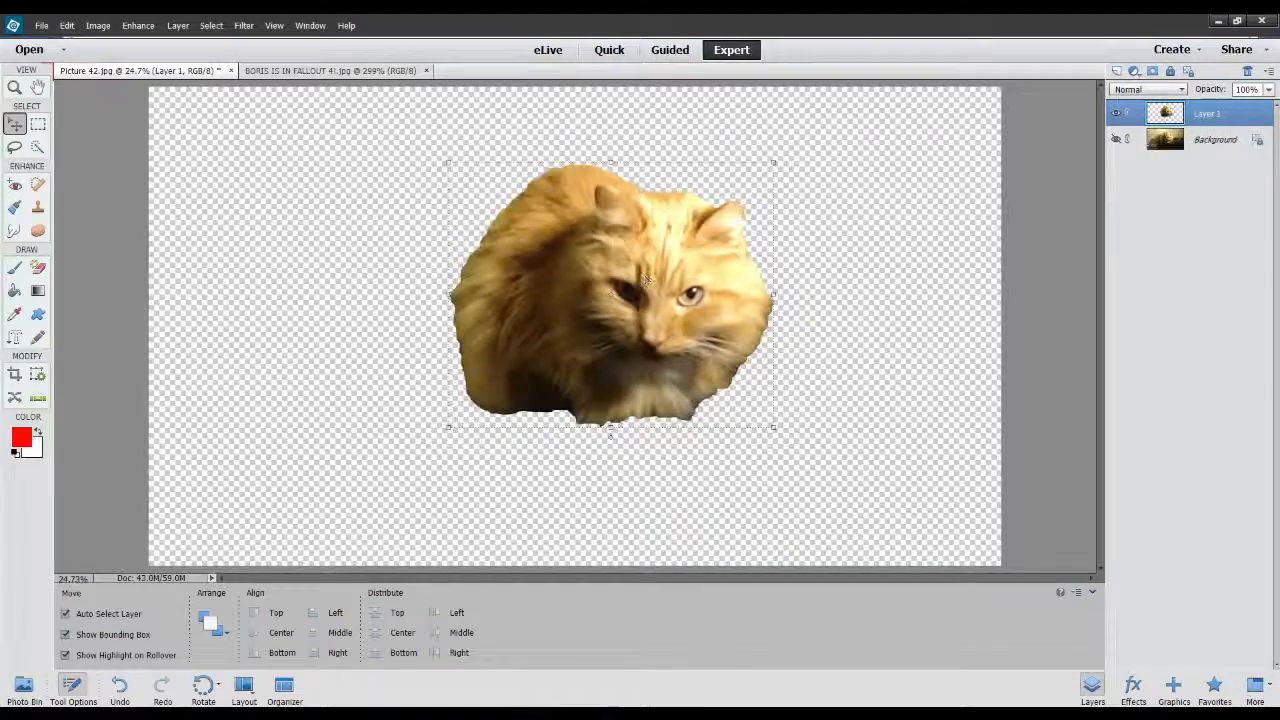
# Review the whole Fallout composite, and mirror the cat cutout in Picture 42.jpg horizontally to match it.
pyautogui.click(349, 71)
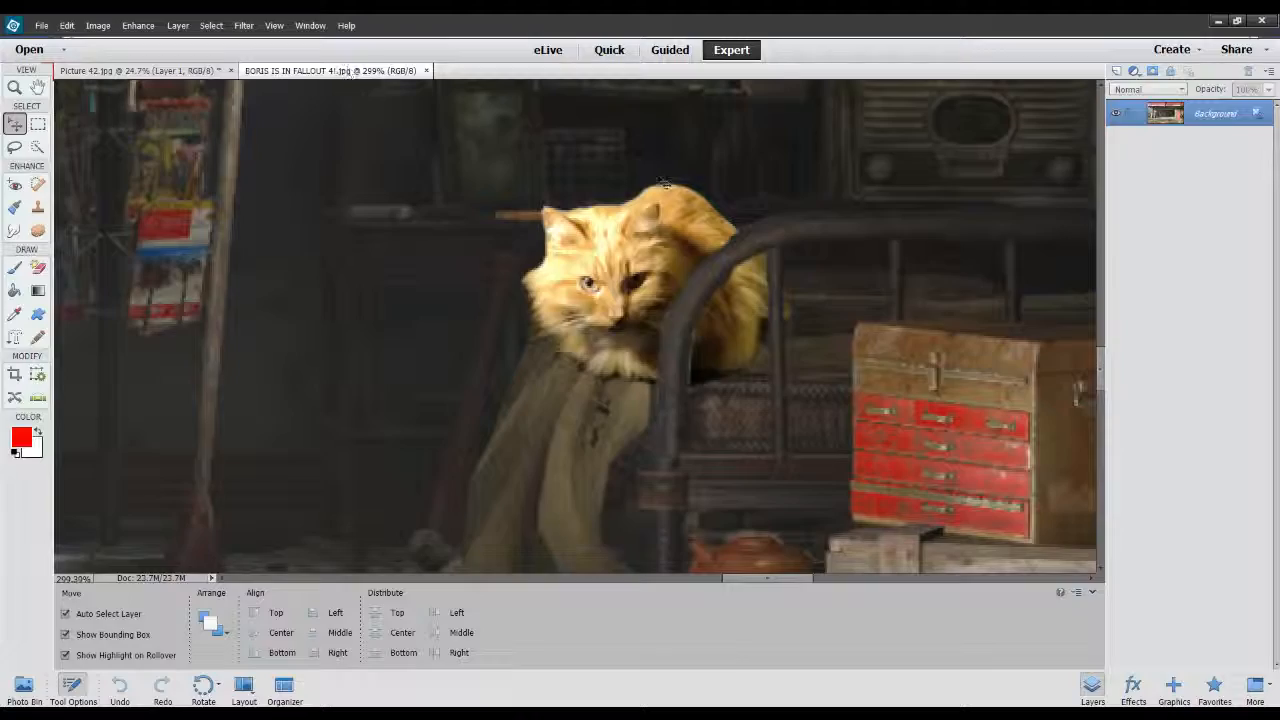
pyautogui.scroll(-5, 650, 200)
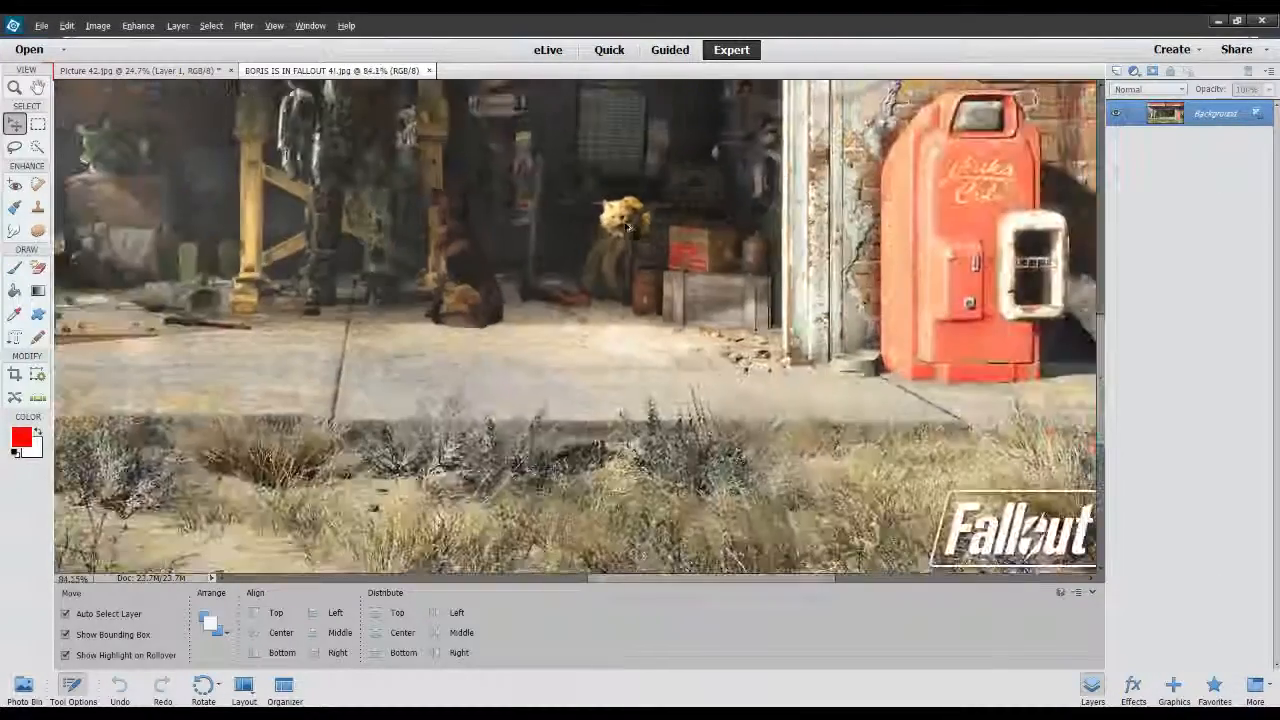
pyautogui.scroll(-4, 628, 228)
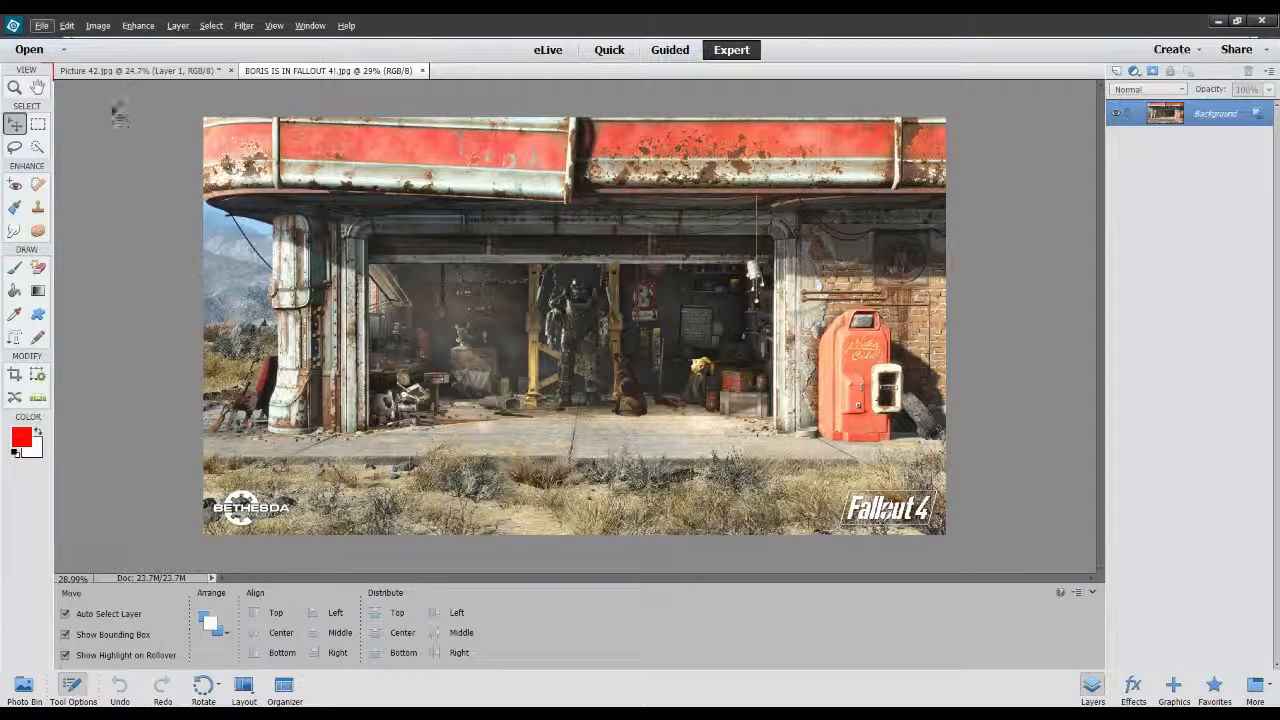
pyautogui.click(131, 72)
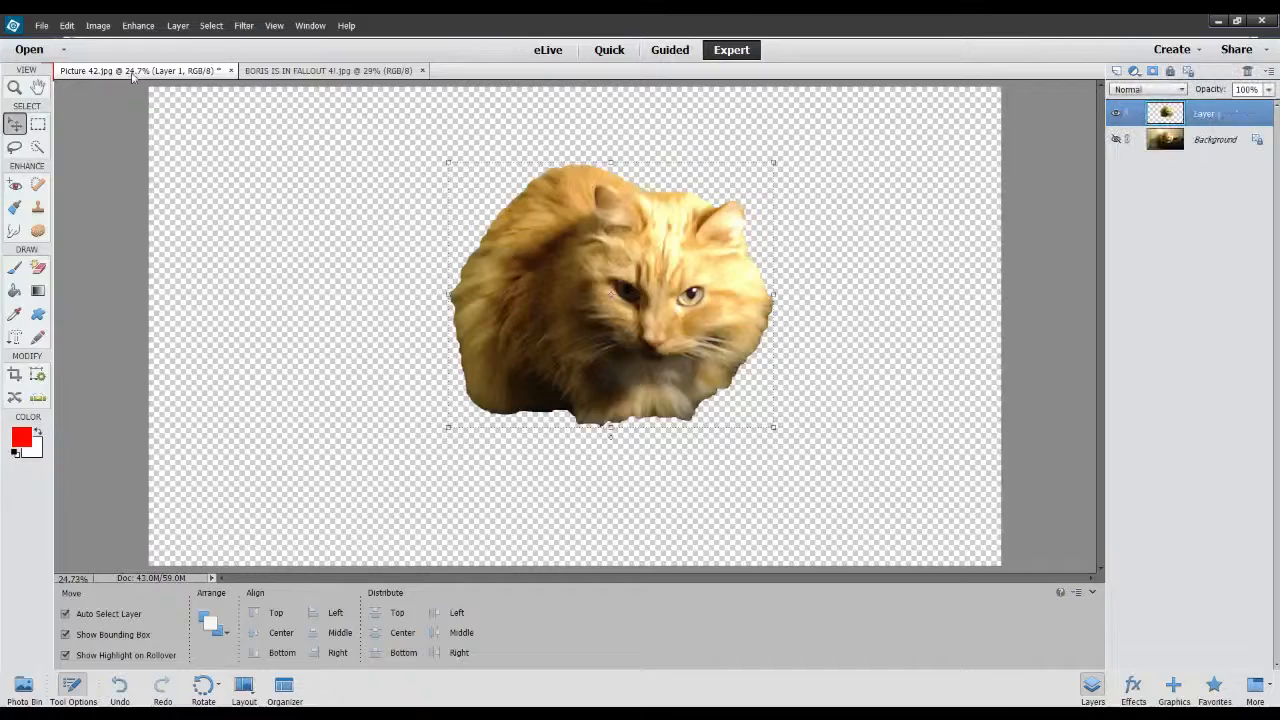
pyautogui.click(777, 158)
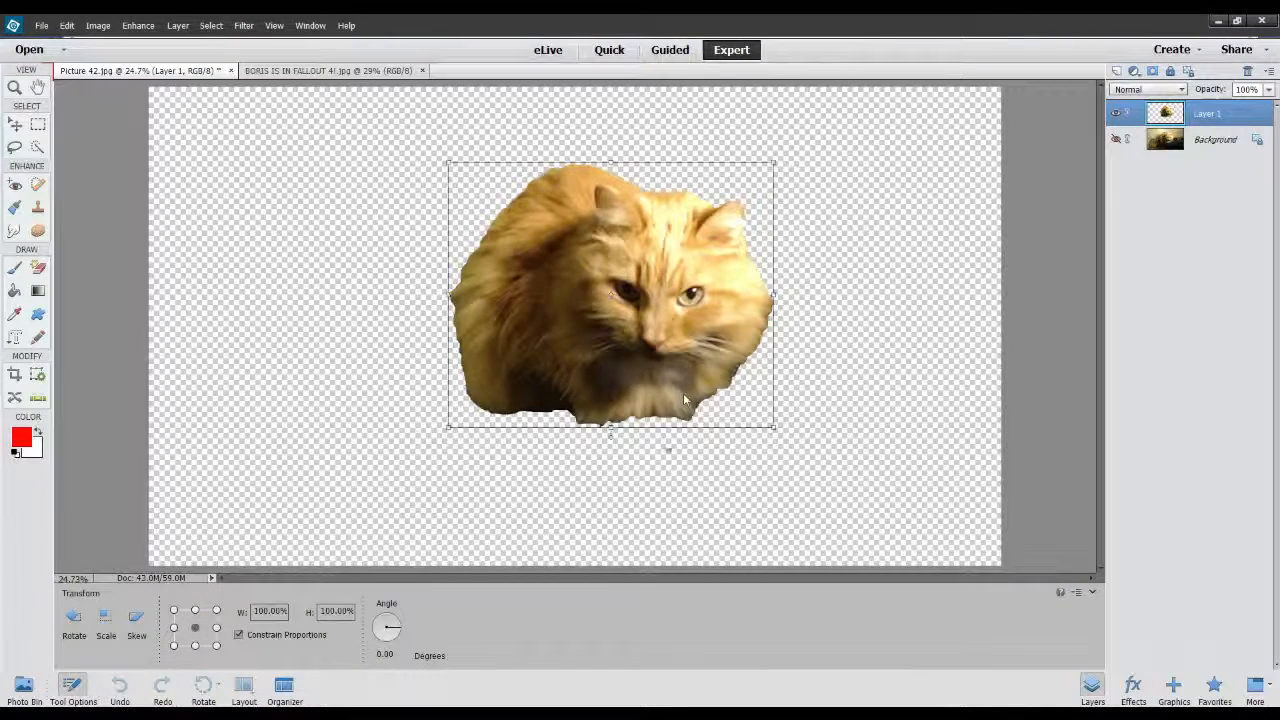
pyautogui.click(696, 418)
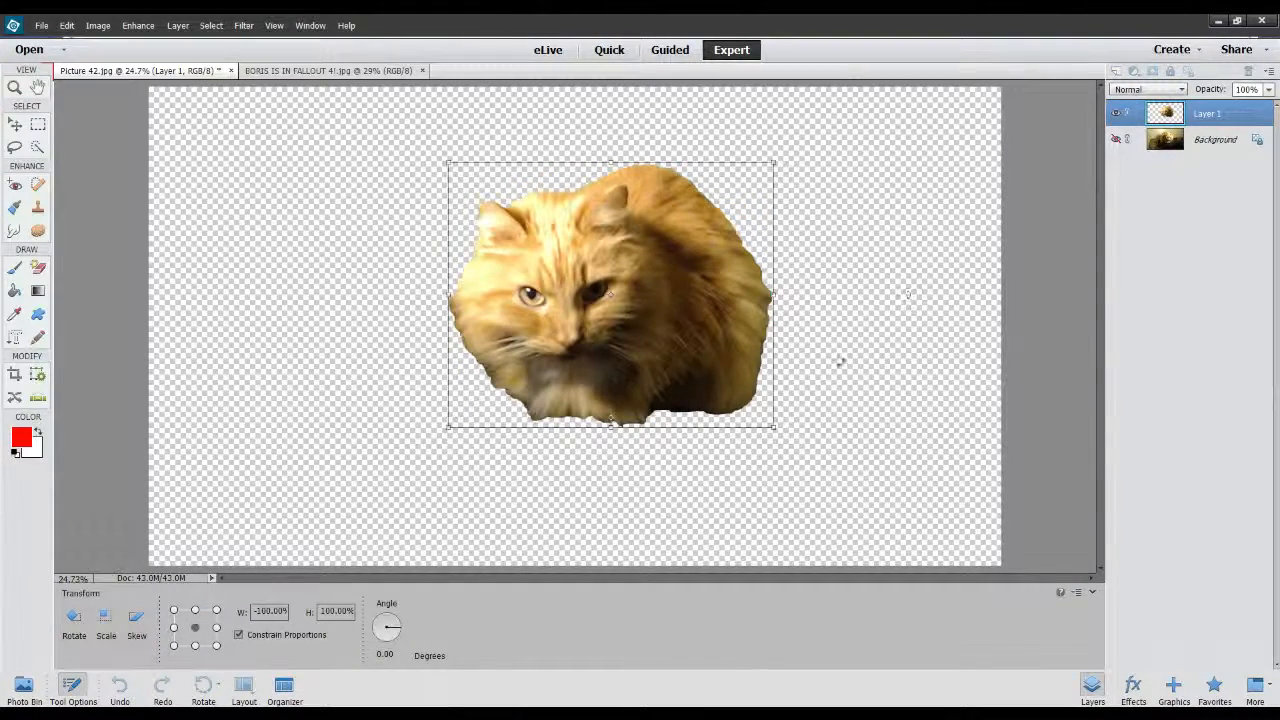
pyautogui.click(734, 443)
# Open the cat-free garage image "FALLOUT $!!!!!!!.jpg" and examine the area around the bed frame and toolbox.
pyautogui.click(463, 262)
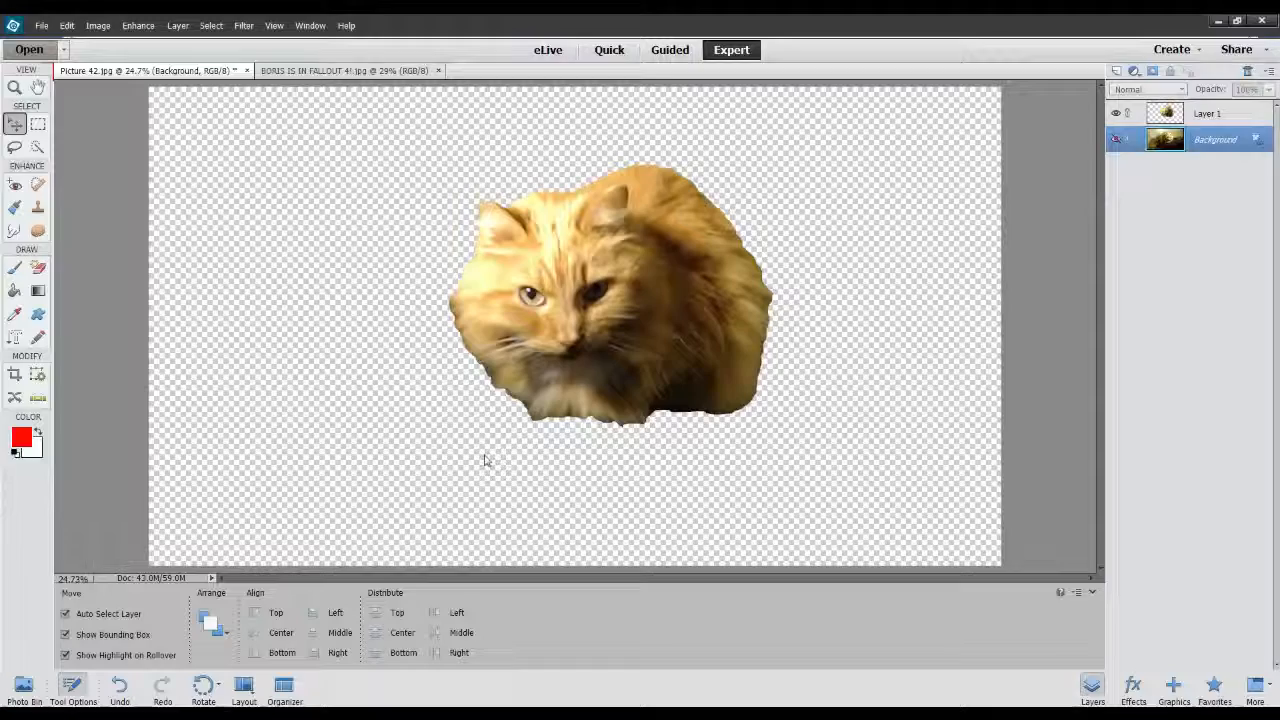
pyautogui.click(477, 502)
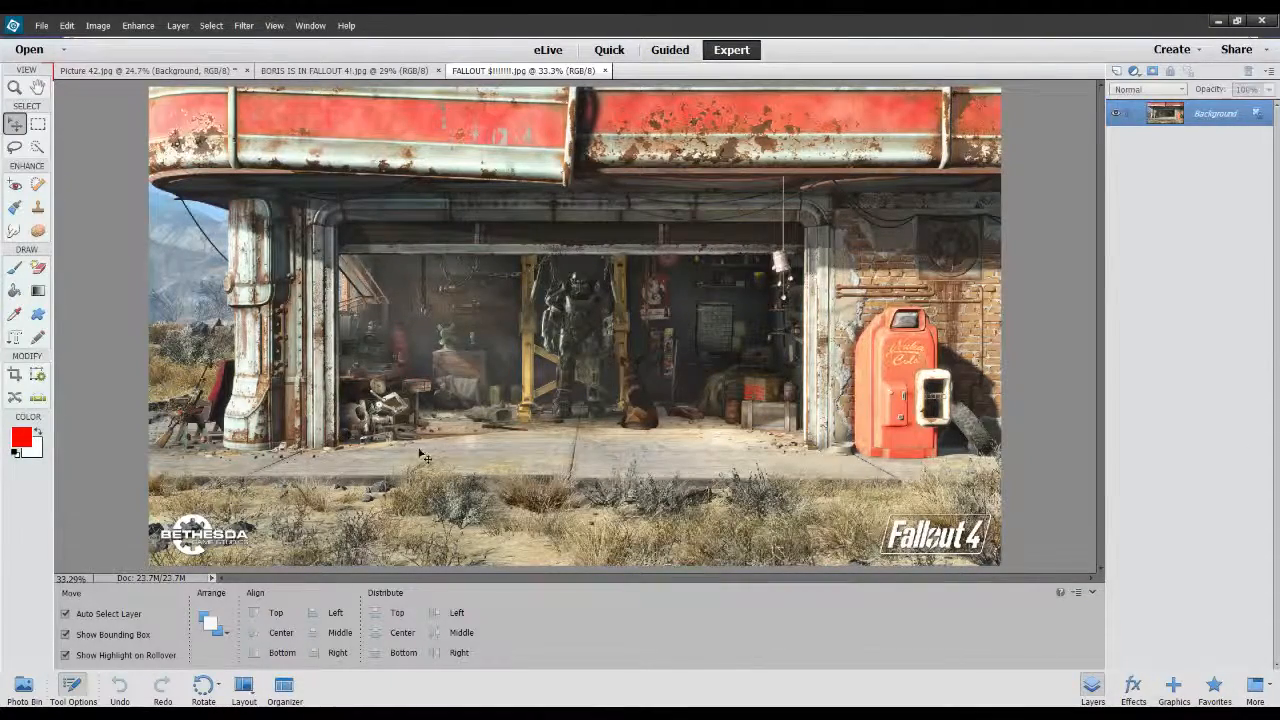
pyautogui.scroll(5, 700, 375)
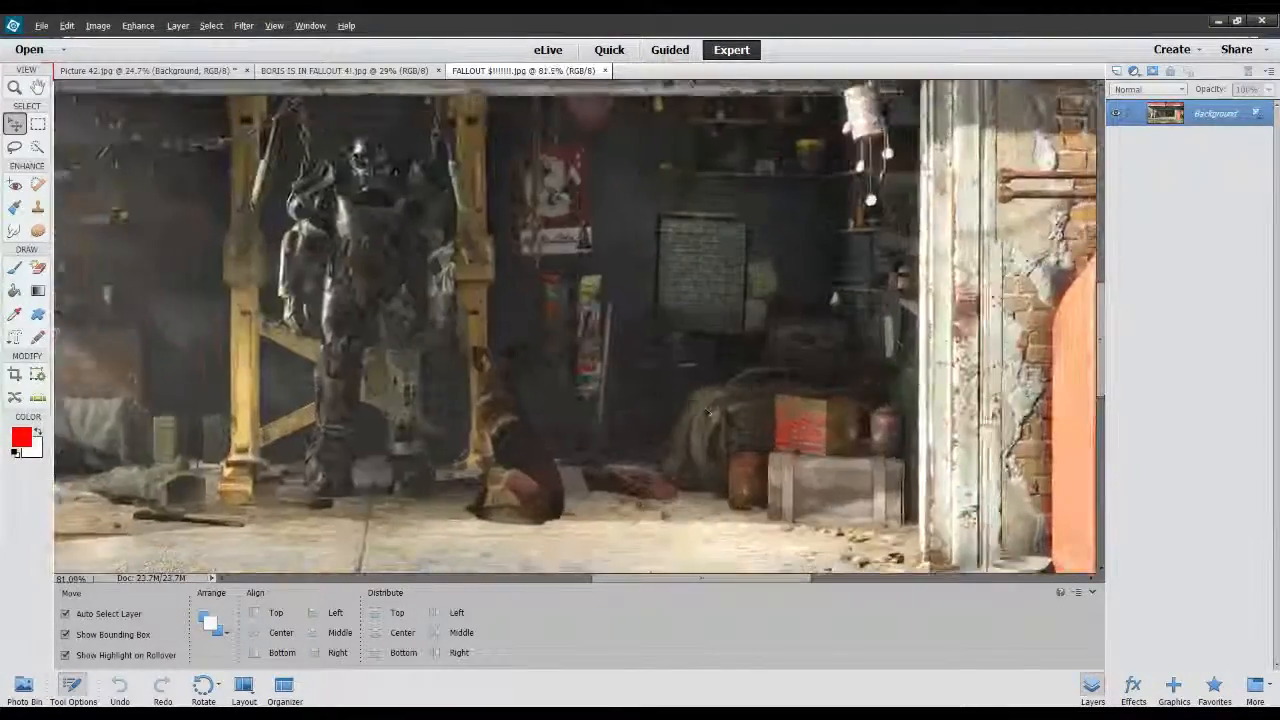
pyautogui.scroll(5, 708, 413)
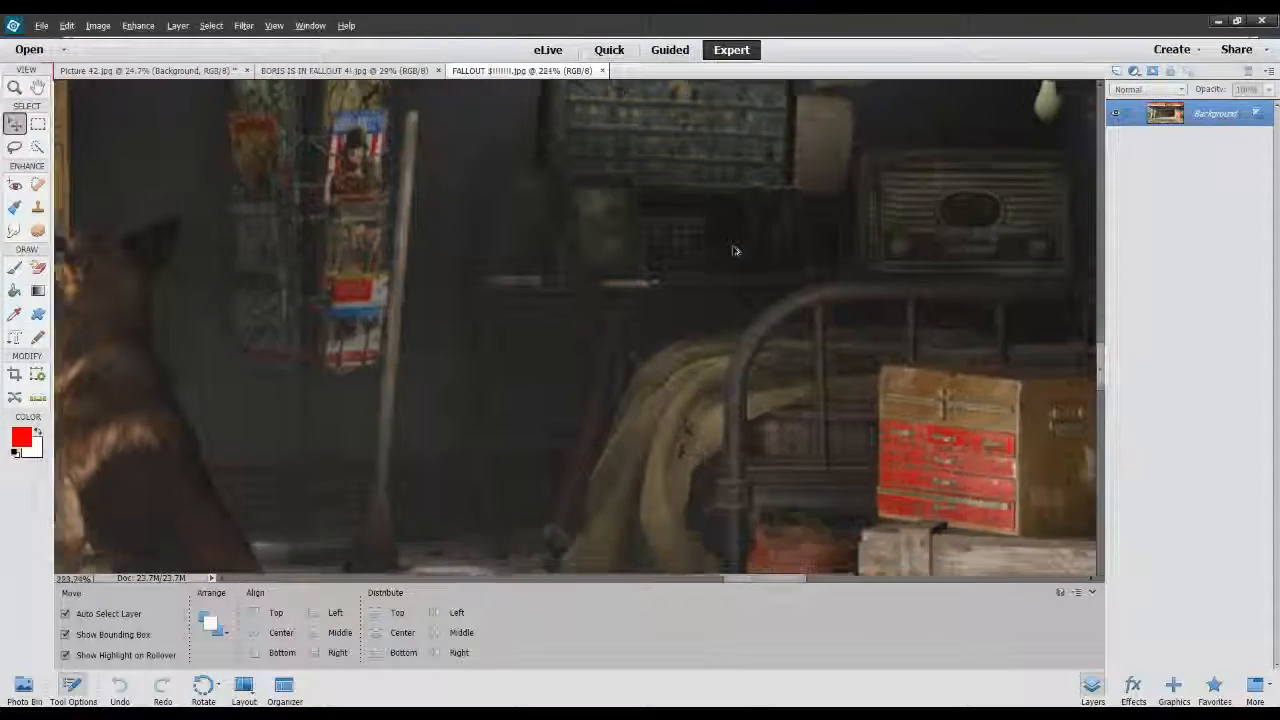
pyautogui.scroll(5, 735, 251)
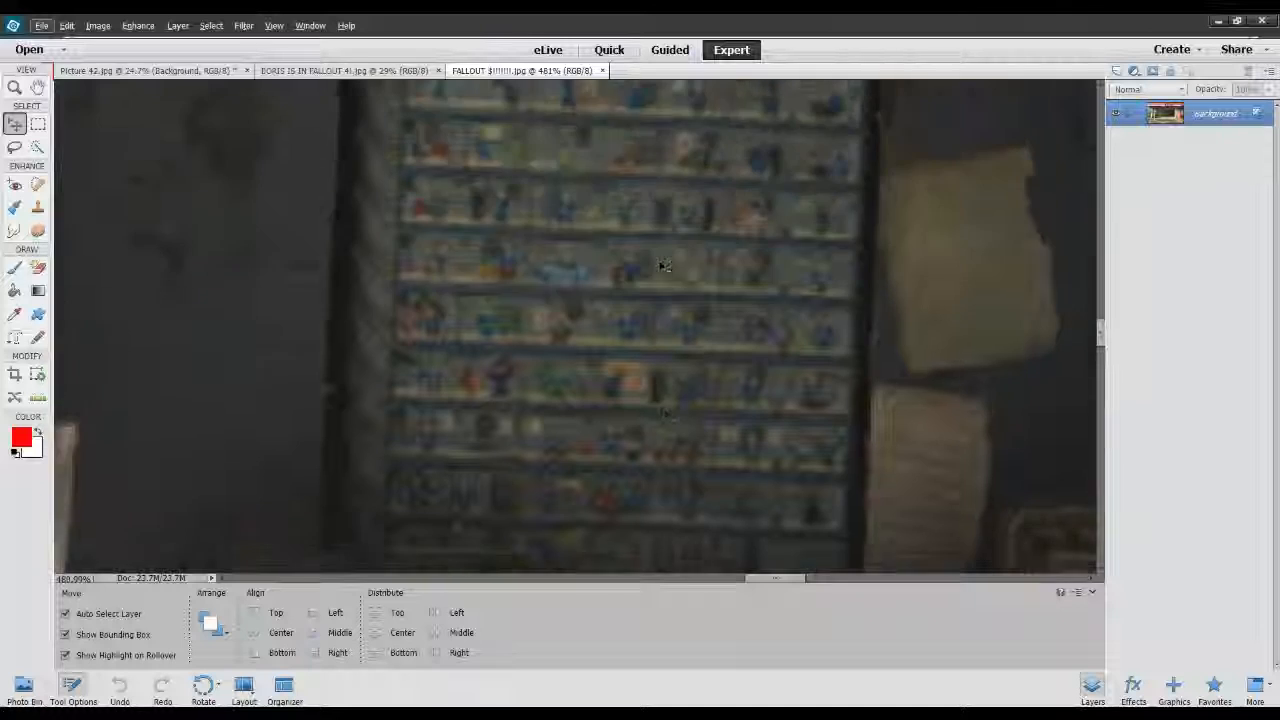
pyautogui.scroll(-5, 663, 266)
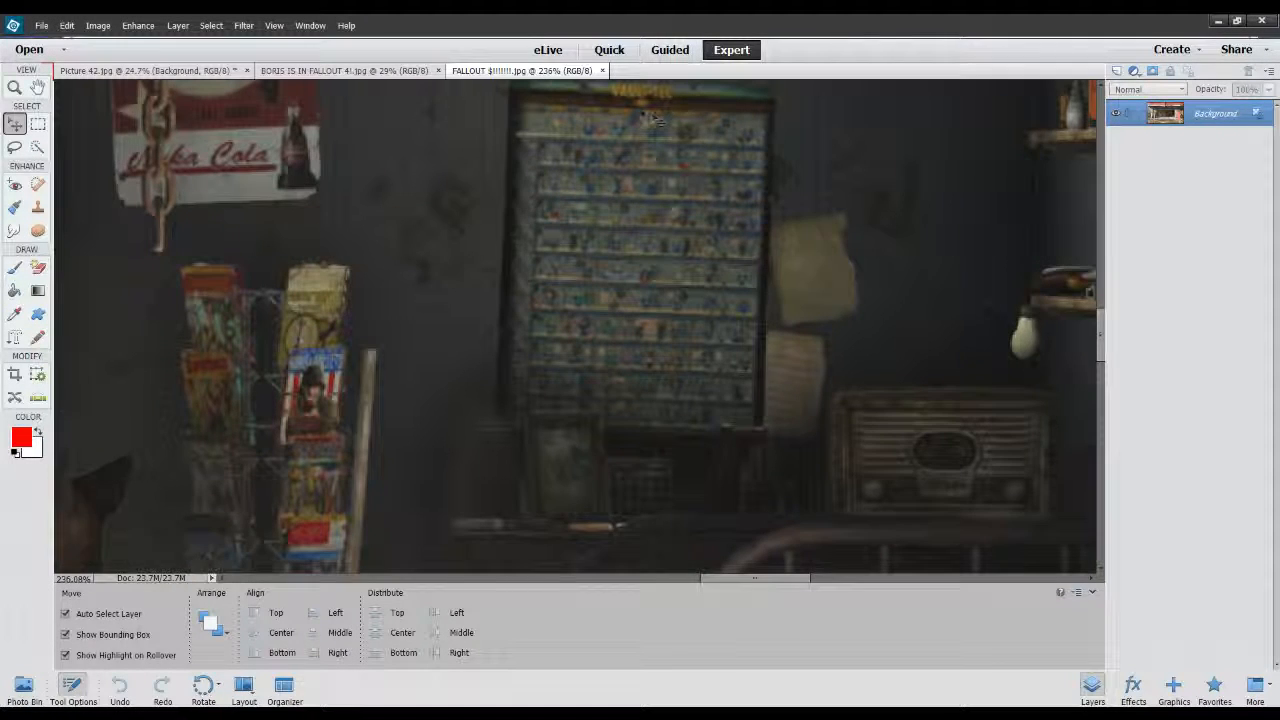
pyautogui.scroll(-5, 718, 268)
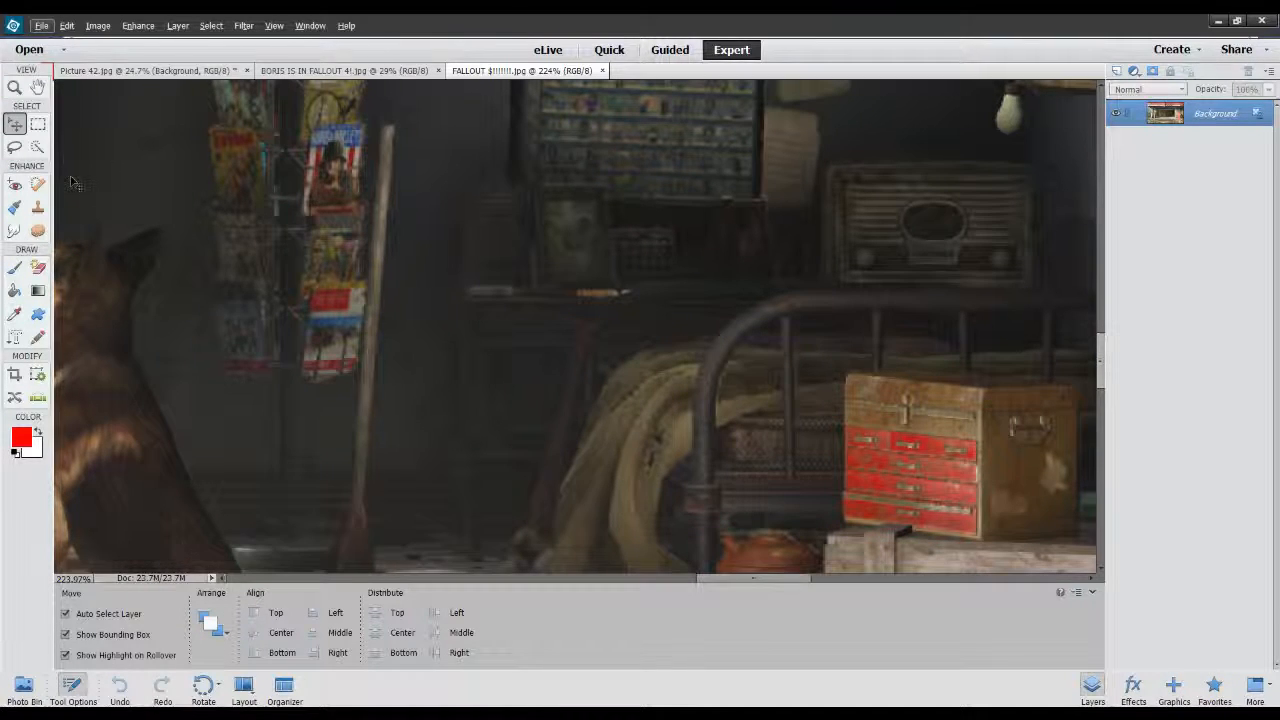
# Quick-select the curved end of the metal bed frame with a 7 px brush and subtract the area below the blanket.
pyautogui.click(38, 147)
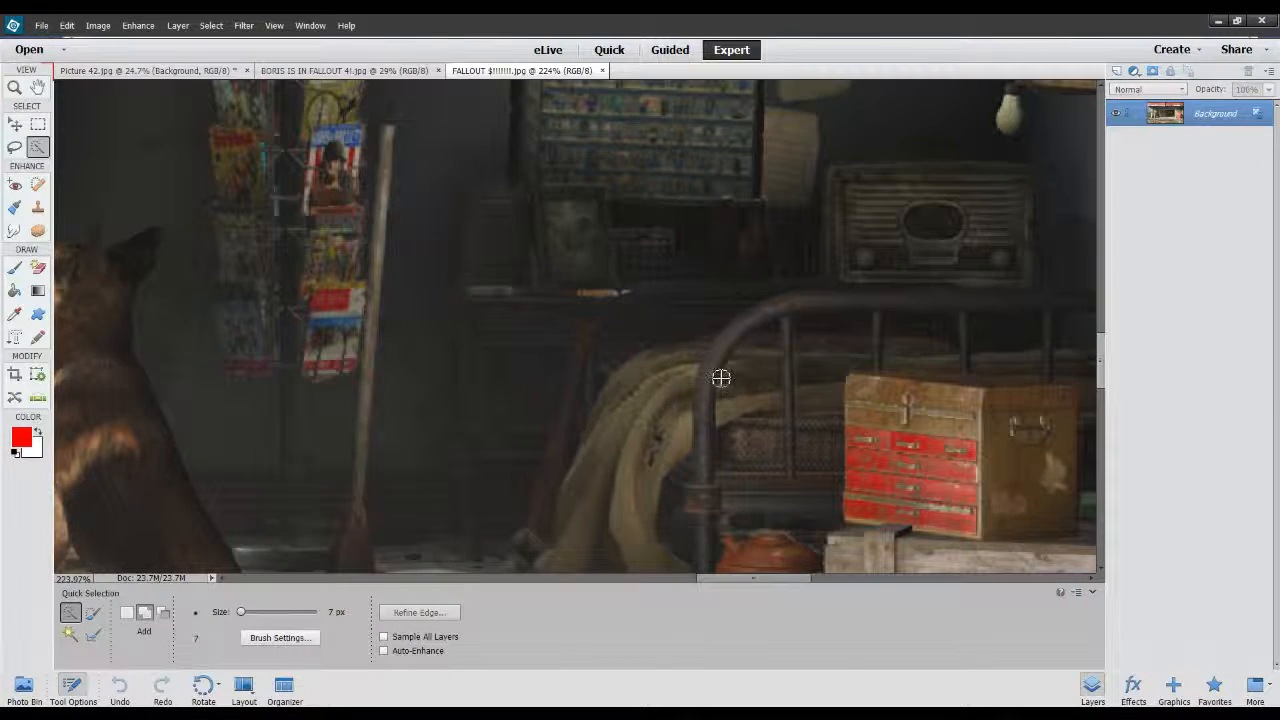
pyautogui.moveTo(775, 313)
pyautogui.mouseDown()
pyautogui.moveTo(731, 346)
pyautogui.moveTo(700, 471)
pyautogui.moveTo(691, 461)
pyautogui.moveTo(677, 491)
pyautogui.moveTo(681, 541)
pyautogui.moveTo(664, 526)
pyautogui.moveTo(689, 564)
pyautogui.mouseUp()
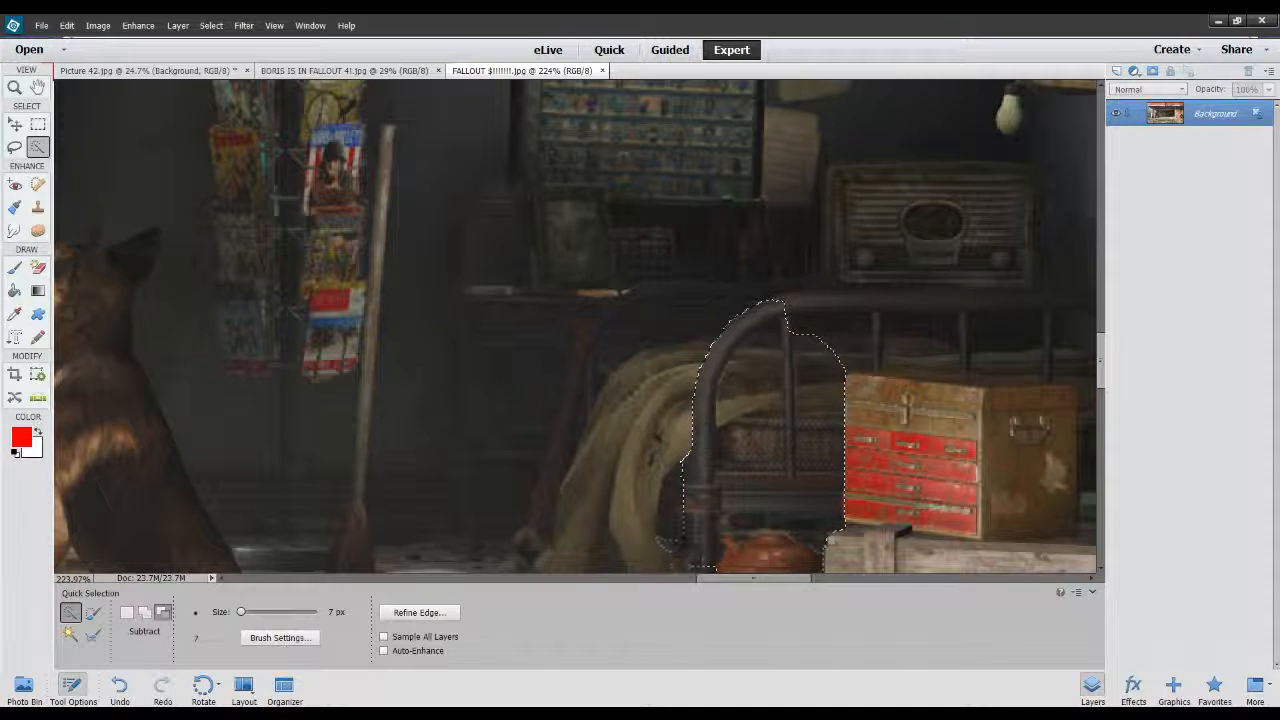
pyautogui.keyDown('alt'); pyautogui.click(783, 556); pyautogui.keyUp('alt')
pyautogui.moveTo(775, 495)
pyautogui.keyDown('alt'); pyautogui.mouseDown()
pyautogui.moveTo(823, 377)
pyautogui.moveTo(831, 417)
pyautogui.moveTo(822, 365)
pyautogui.moveTo(794, 360)
pyautogui.mouseUp(); pyautogui.keyUp('alt')
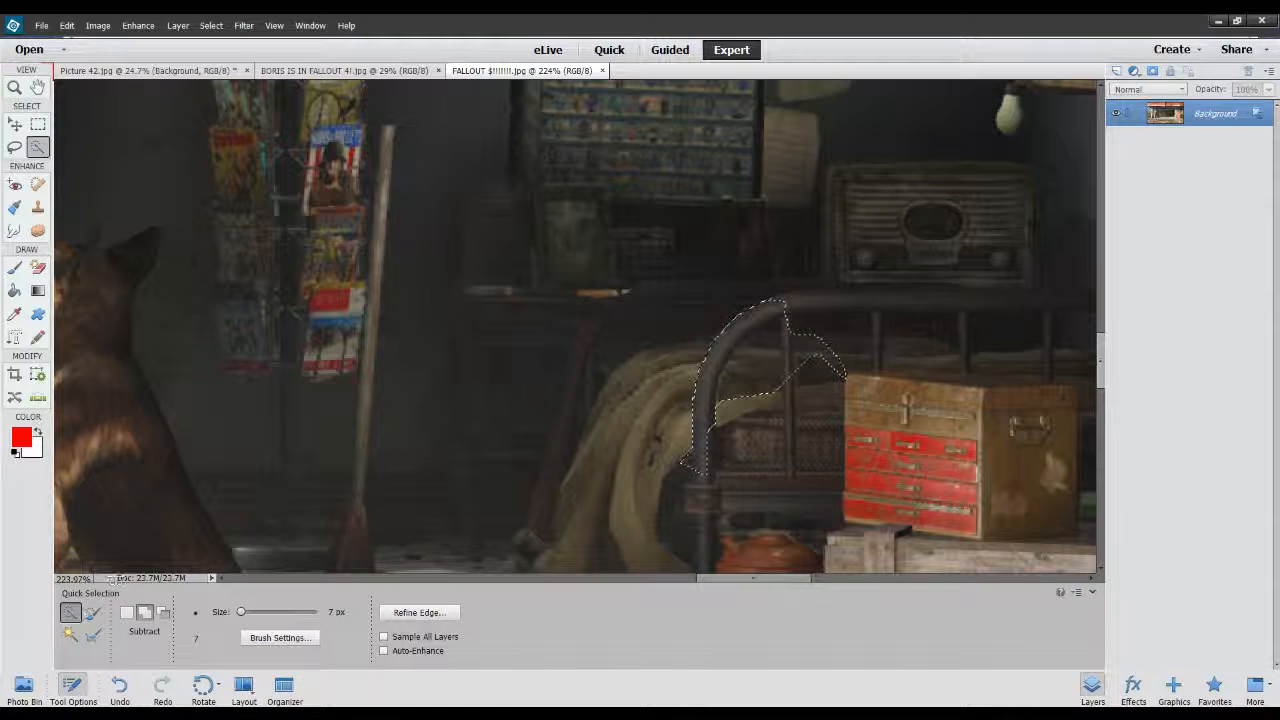
# Extend the selection along the bed frame's top rail using a 6 px Selection Brush.
pyautogui.click(91, 614)
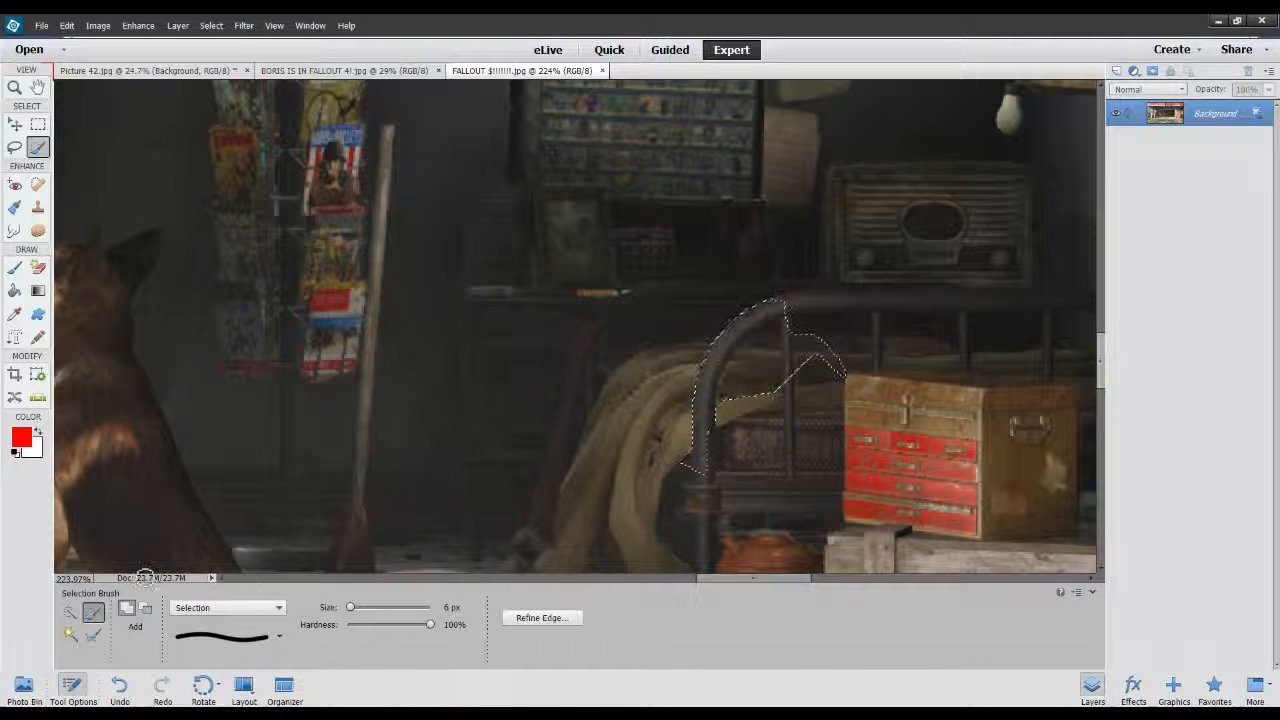
pyautogui.scroll(1, 821, 271)
pyautogui.scroll(5, 821, 271)
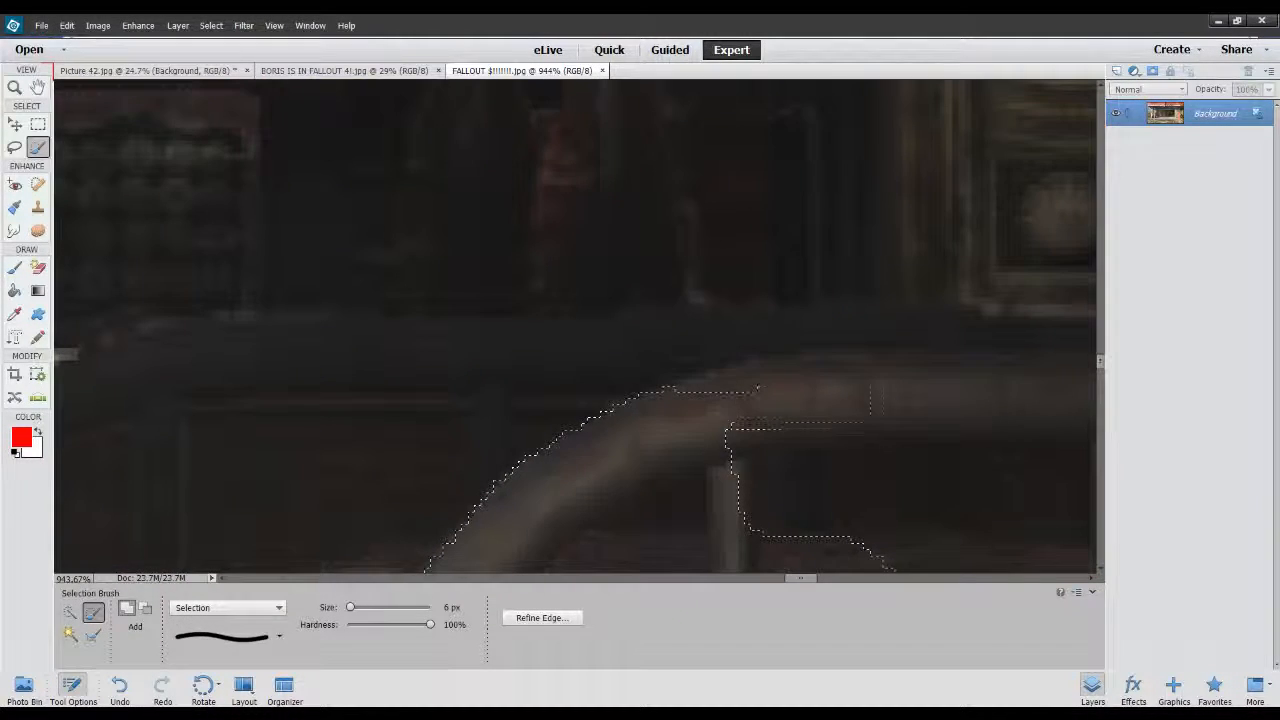
pyautogui.moveTo(689, 415); pyautogui.dragTo(970, 368)
# Subtract the blanket area between the curved tube and the first vertical bar from the selection.
pyautogui.scroll(-8, 754, 357)
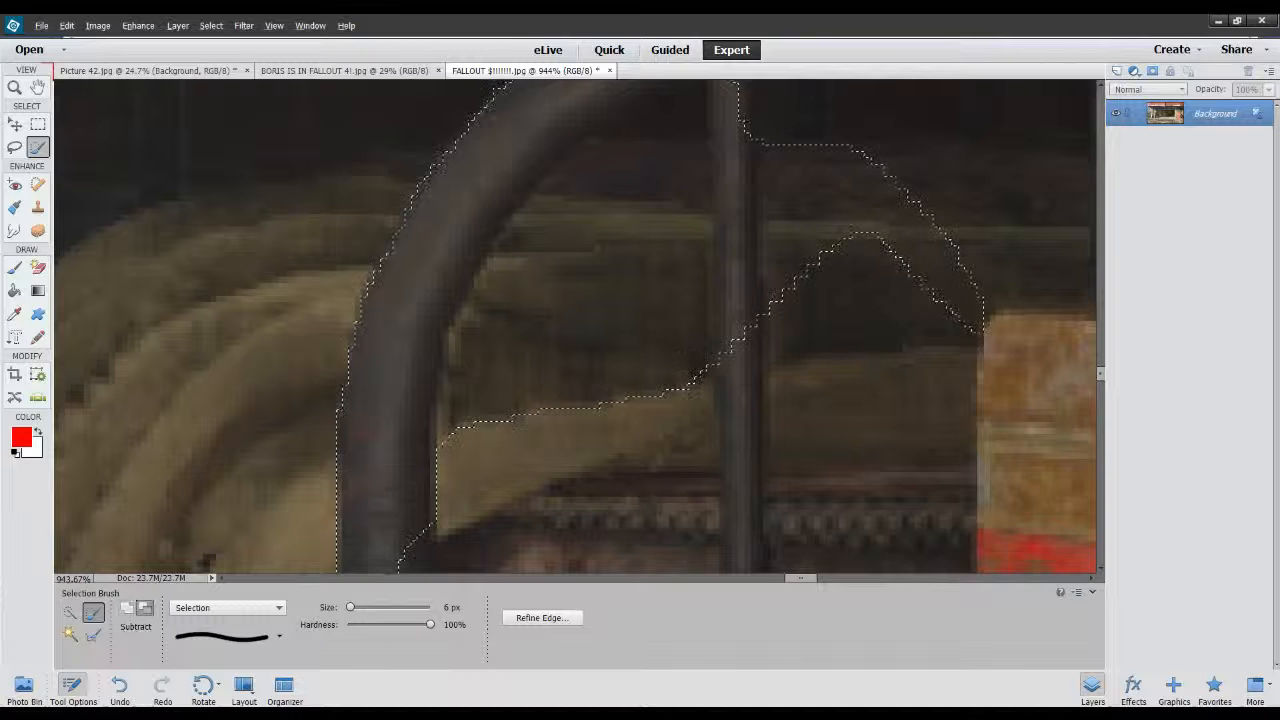
pyautogui.moveTo(638, 266)
pyautogui.mouseDown()
pyautogui.moveTo(612, 382)
pyautogui.moveTo(600, 234)
pyautogui.moveTo(508, 392)
pyautogui.moveTo(472, 376)
pyautogui.moveTo(626, 182)
pyautogui.moveTo(668, 366)
pyautogui.moveTo(599, 346)
pyautogui.mouseUp()
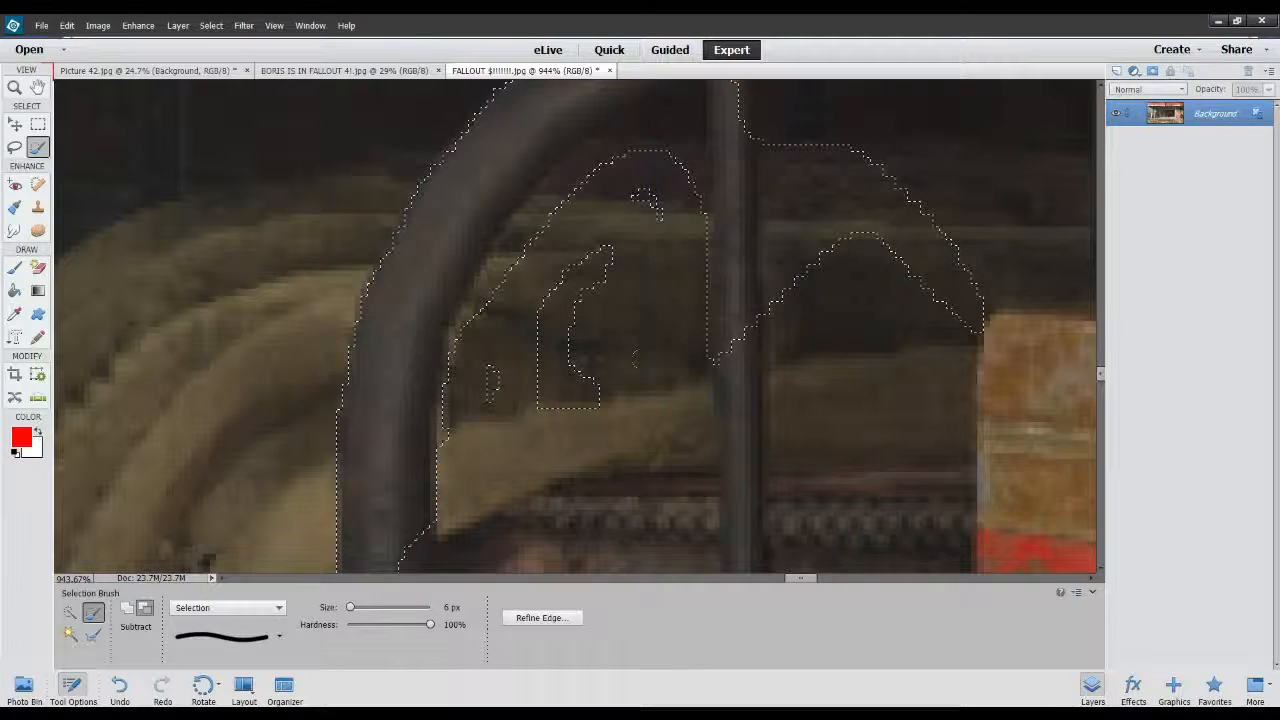
pyautogui.moveTo(480, 248)
pyautogui.mouseDown()
pyautogui.moveTo(545, 226)
pyautogui.moveTo(605, 132)
pyautogui.mouseUp()
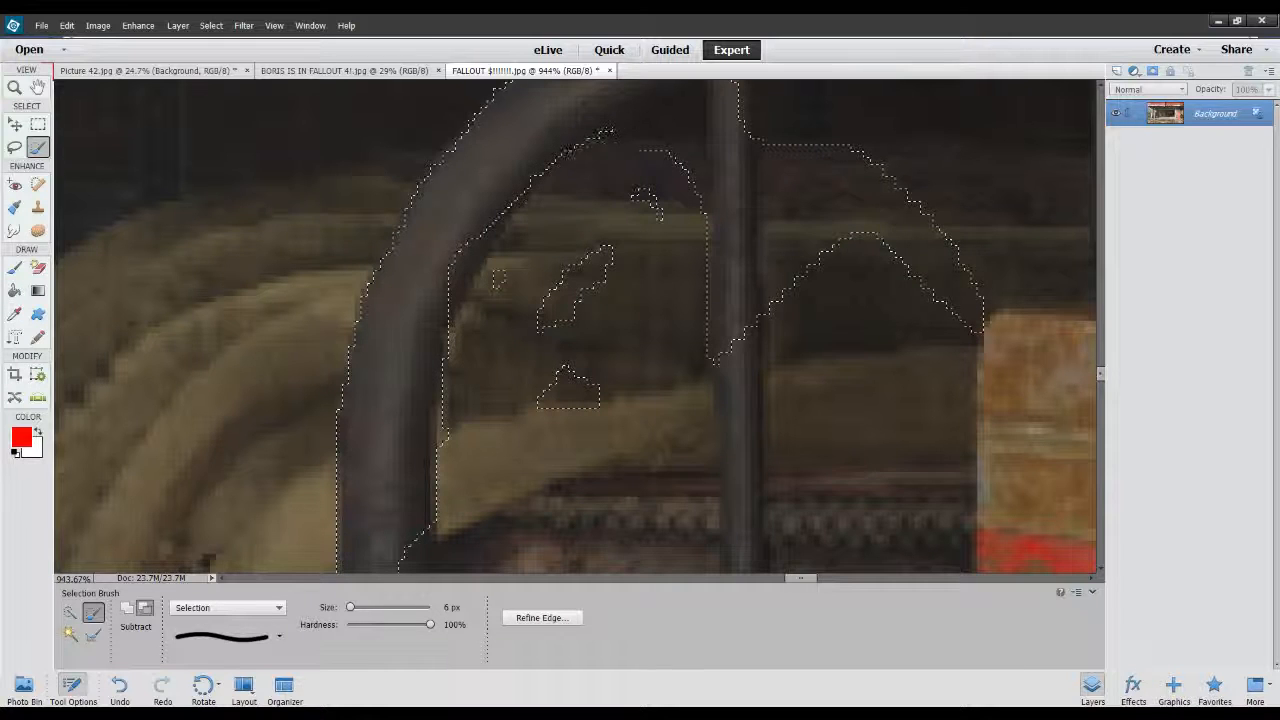
pyautogui.moveTo(682, 155)
pyautogui.mouseDown()
pyautogui.moveTo(623, 259)
pyautogui.moveTo(493, 273)
pyautogui.moveTo(538, 340)
pyautogui.moveTo(556, 413)
pyautogui.mouseUp()
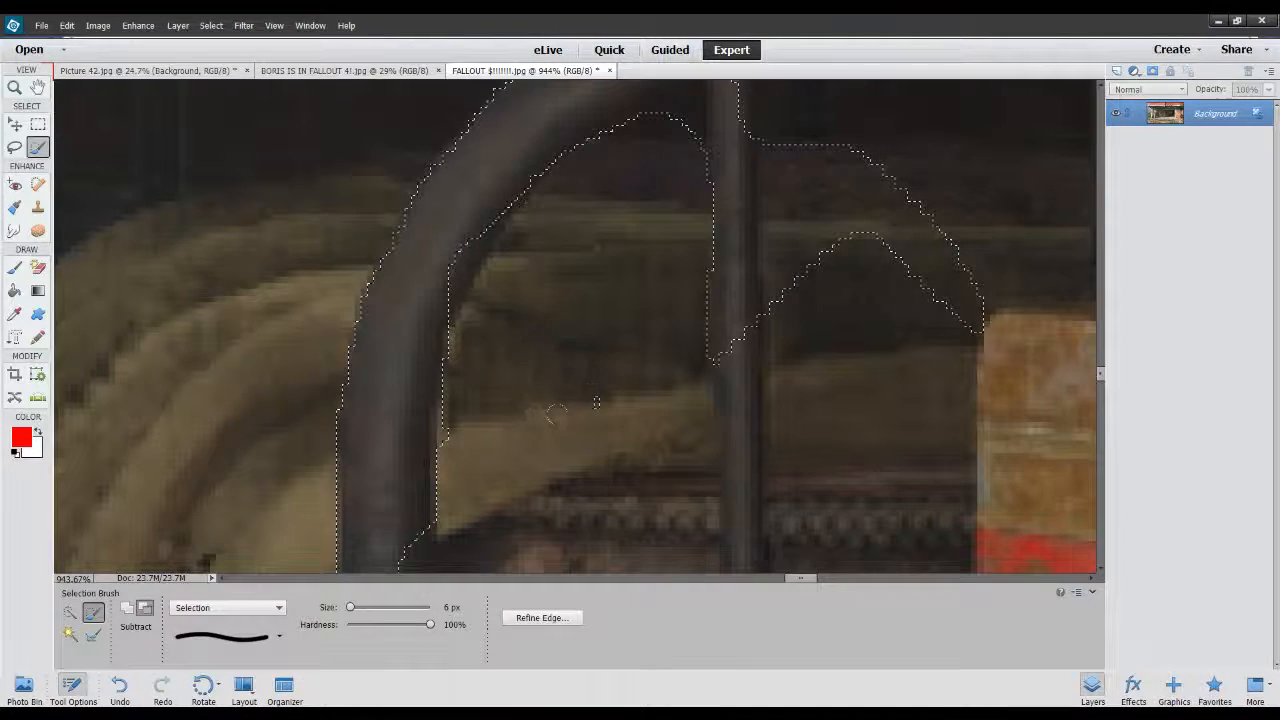
# Trim the selection around the first vertical bar, removing the area toward the toolbox and the excess beneath the arch.
pyautogui.moveTo(866, 232)
pyautogui.mouseDown()
pyautogui.moveTo(887, 210)
pyautogui.moveTo(935, 248)
pyautogui.moveTo(871, 190)
pyautogui.mouseUp()
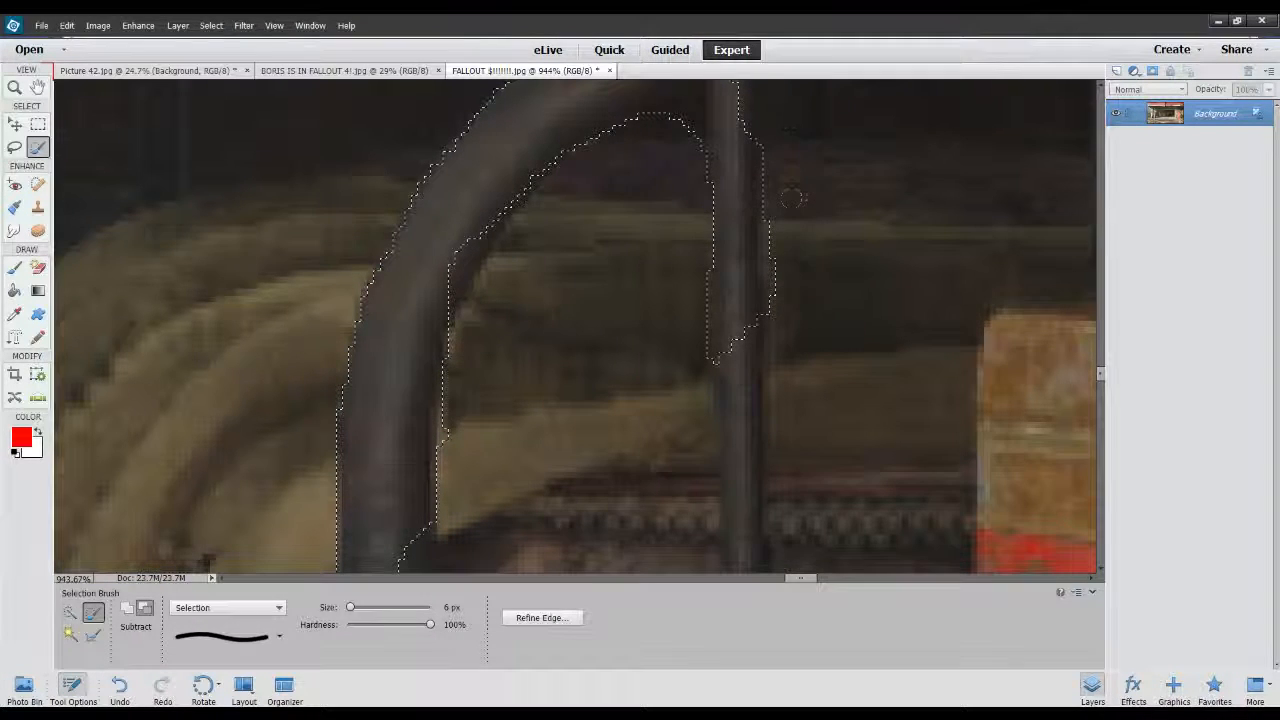
pyautogui.moveTo(768, 216); pyautogui.dragTo(766, 267)
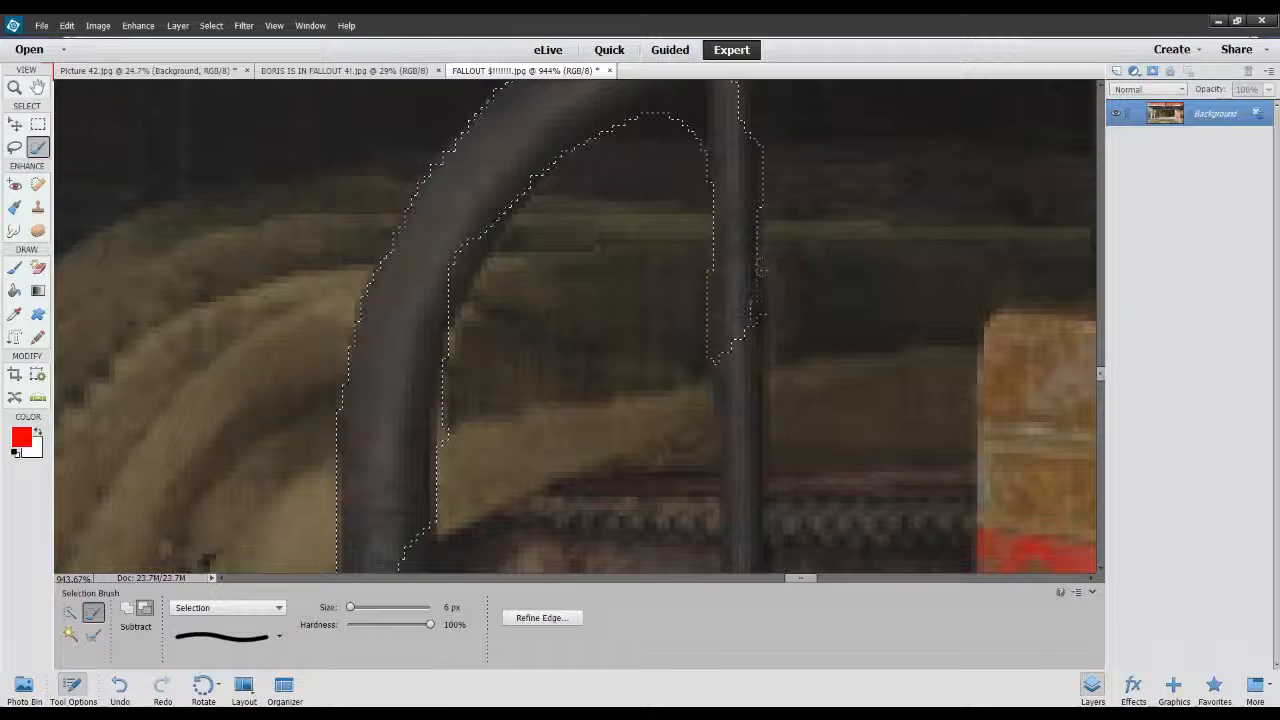
pyautogui.scroll(-5, 760, 268)
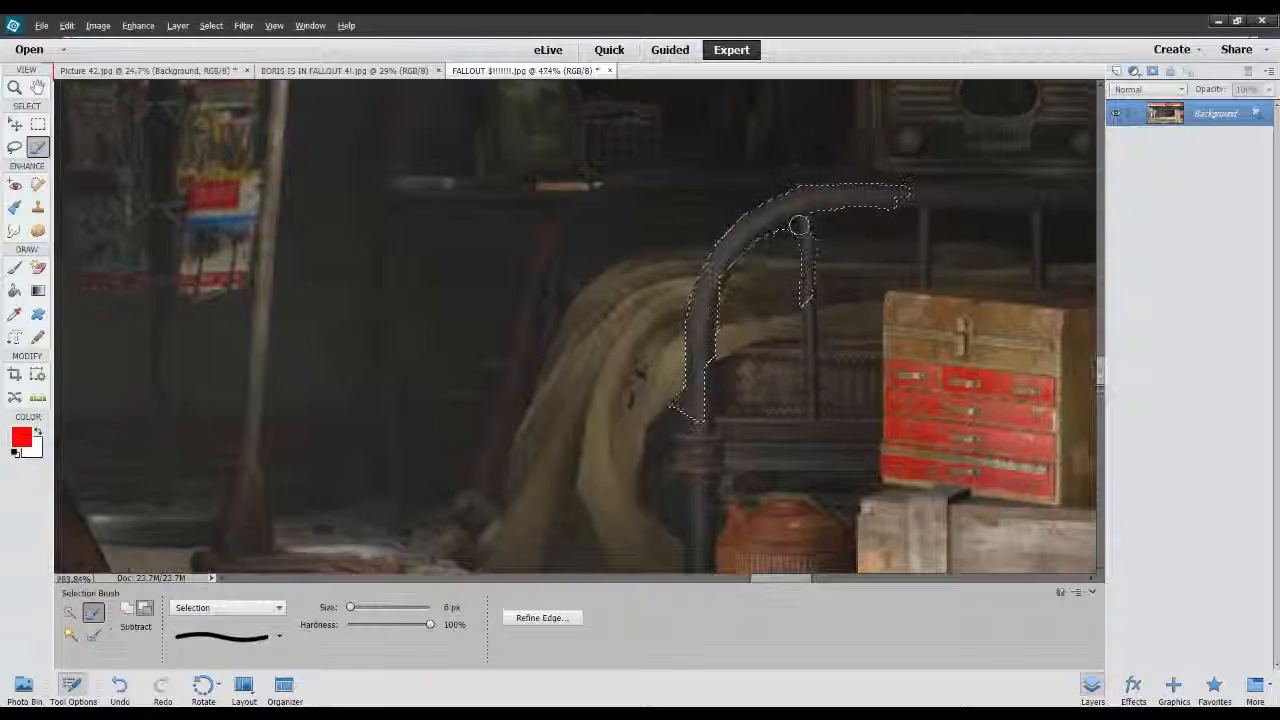
pyautogui.scroll(5, 799, 225)
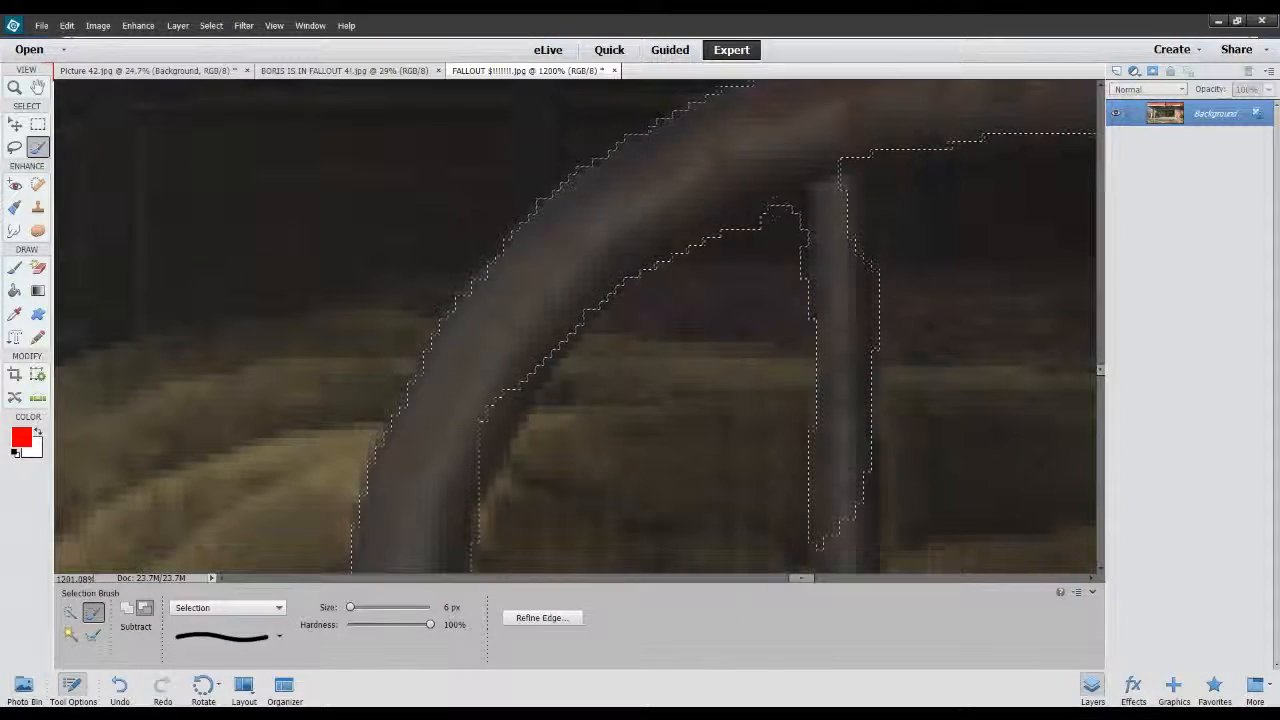
pyautogui.moveTo(775, 209); pyautogui.dragTo(773, 260)
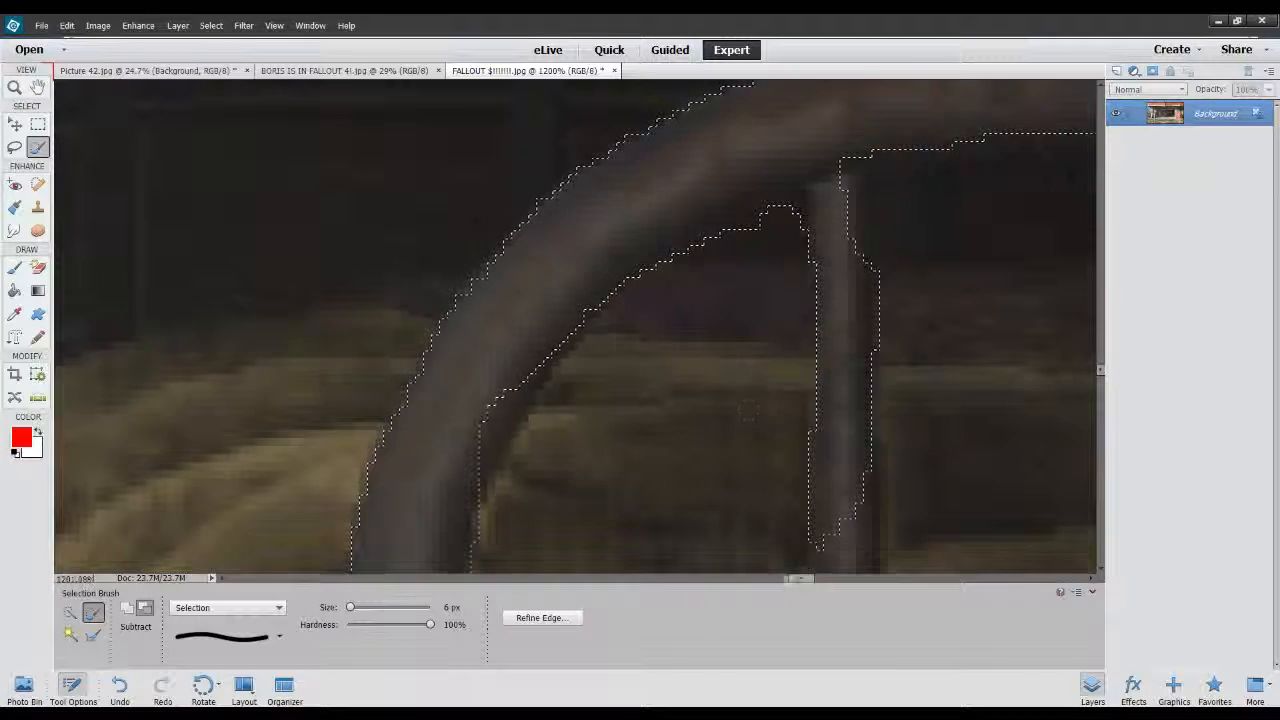
# Refine the selection along the curved tube's inner edge, adding missing metal and subtracting the strip of blanket beside it.
pyautogui.scroll(-8, 701, 407)
pyautogui.scroll(8, 701, 407)
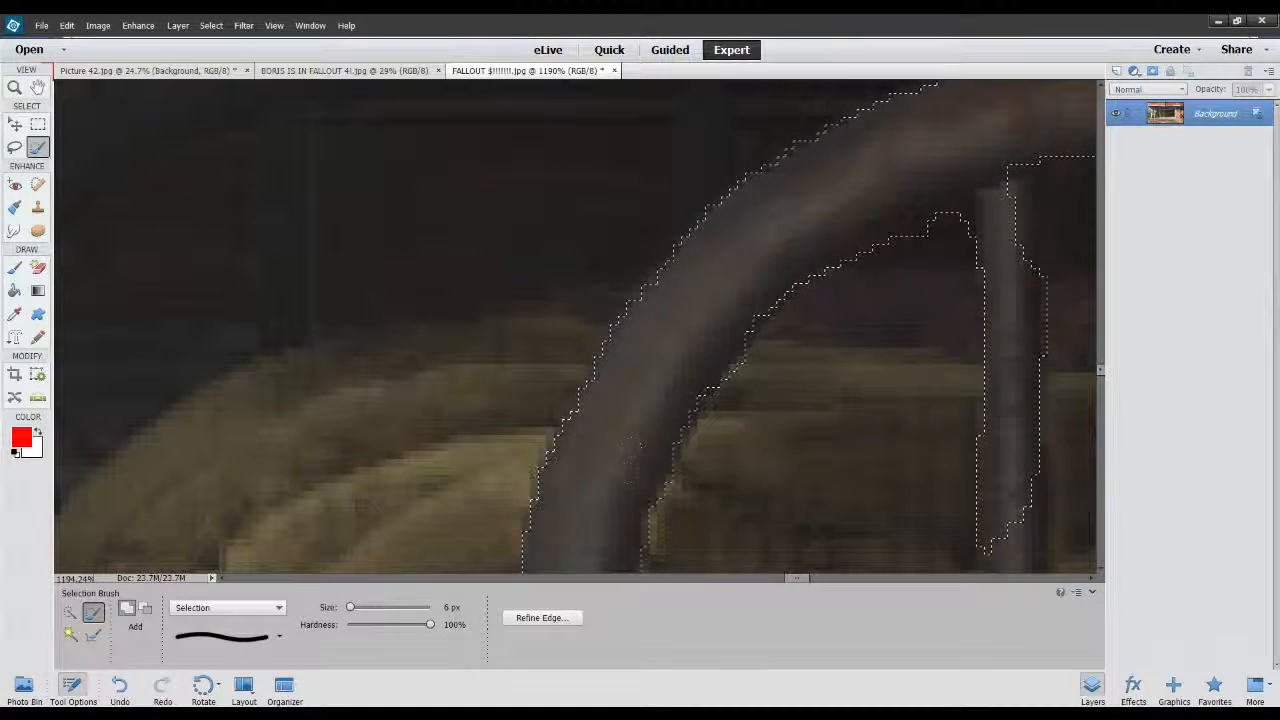
pyautogui.scroll(-4, 690, 345)
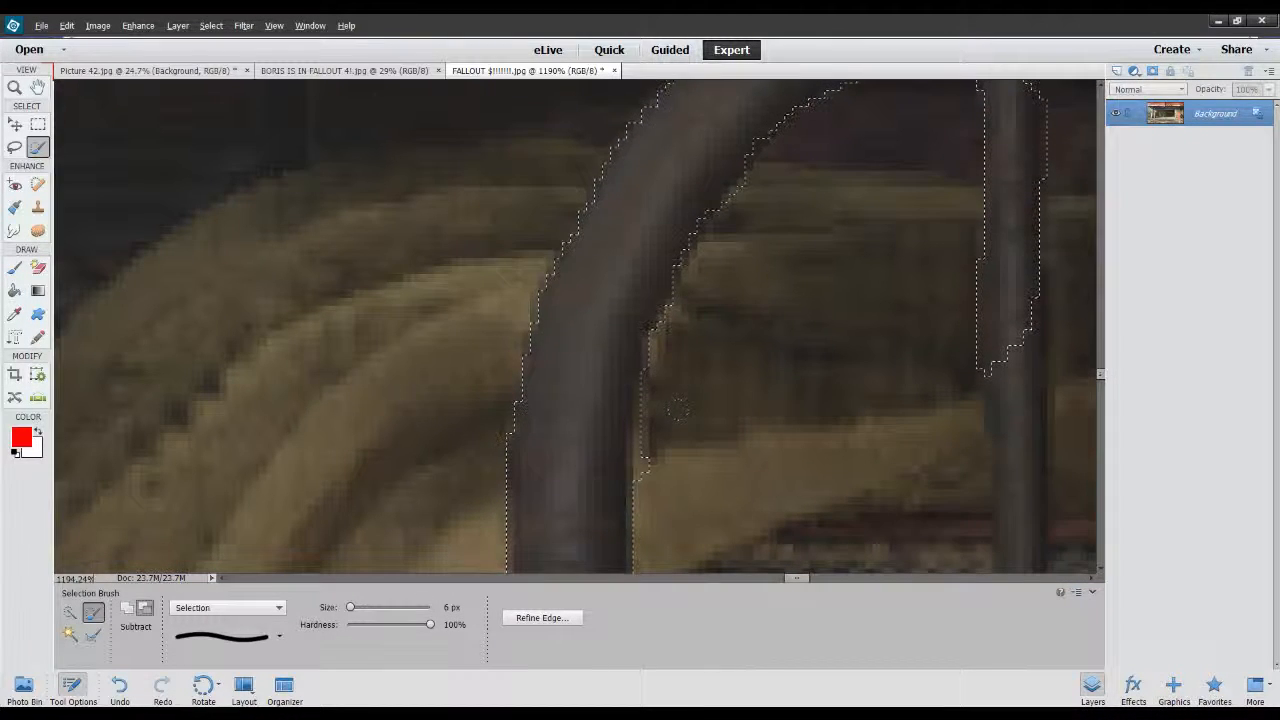
pyautogui.press('alt')
pyautogui.moveTo(638, 436); pyautogui.dragTo(652, 328)
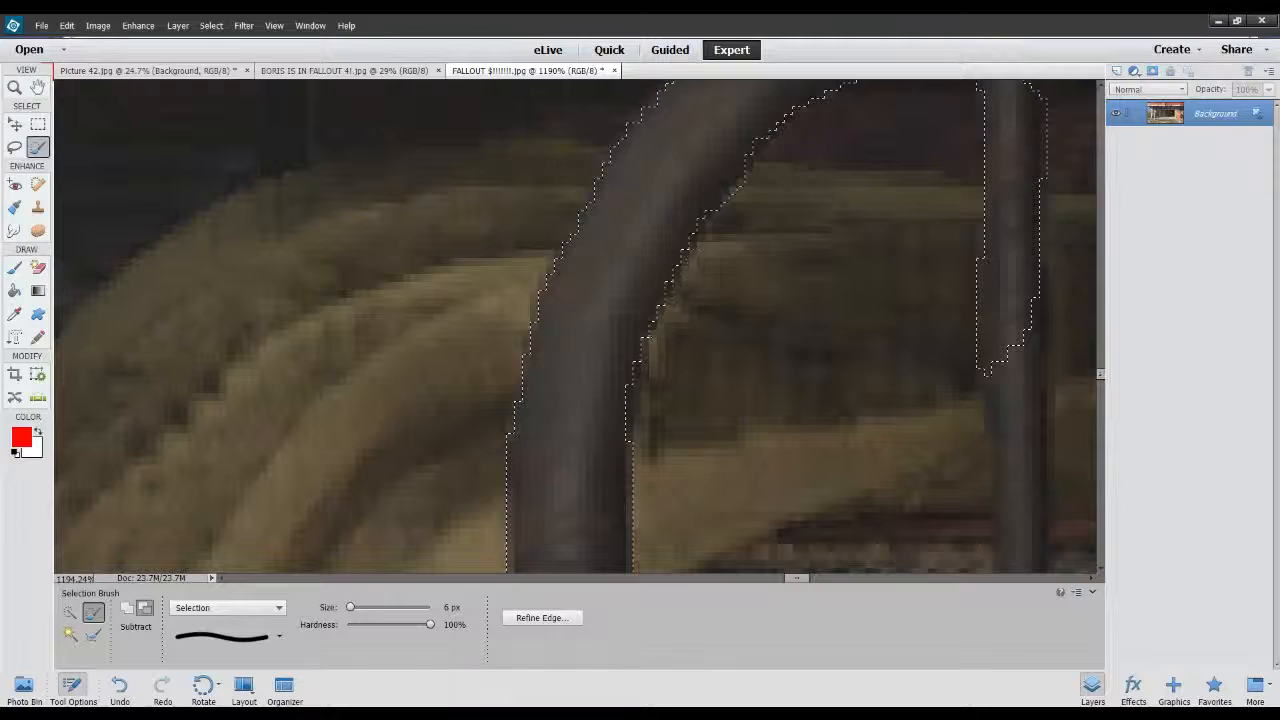
# Copy the selected bed frame to a new layer and insert the Picture 42.jpg cat cutout beneath that layer.
pyautogui.scroll(-10, 803, 351)
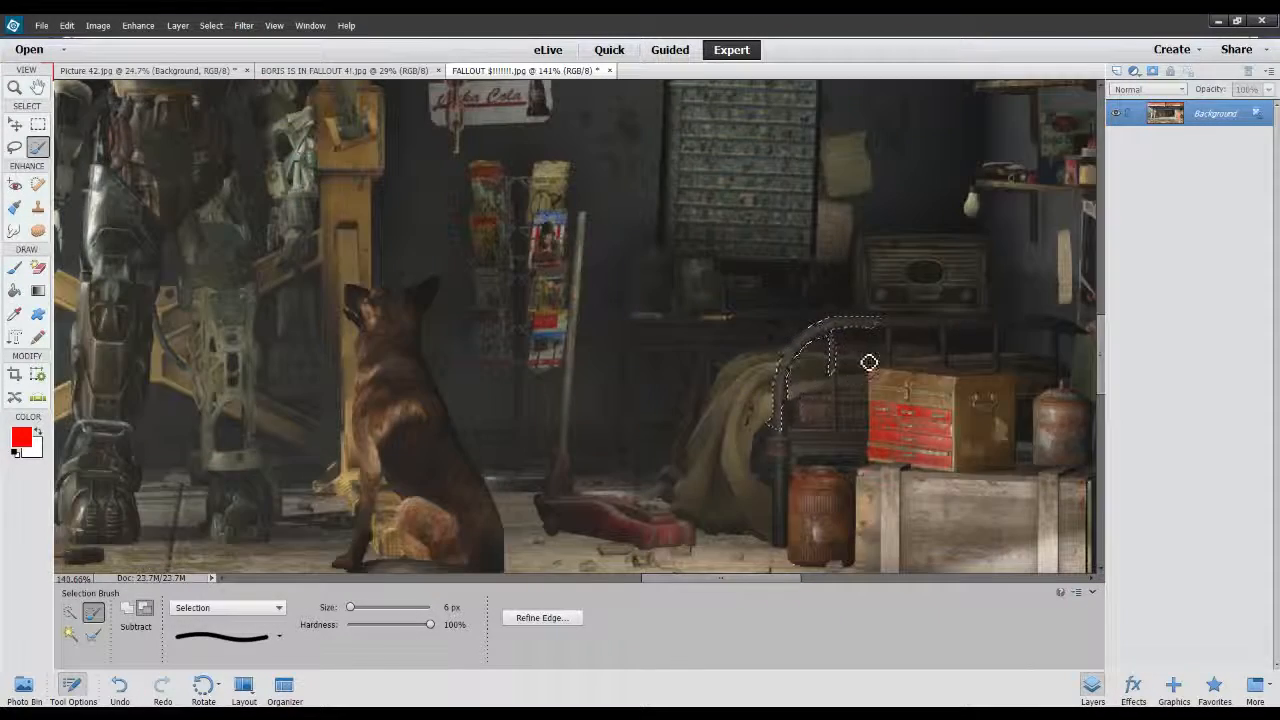
pyautogui.scroll(4, 869, 362)
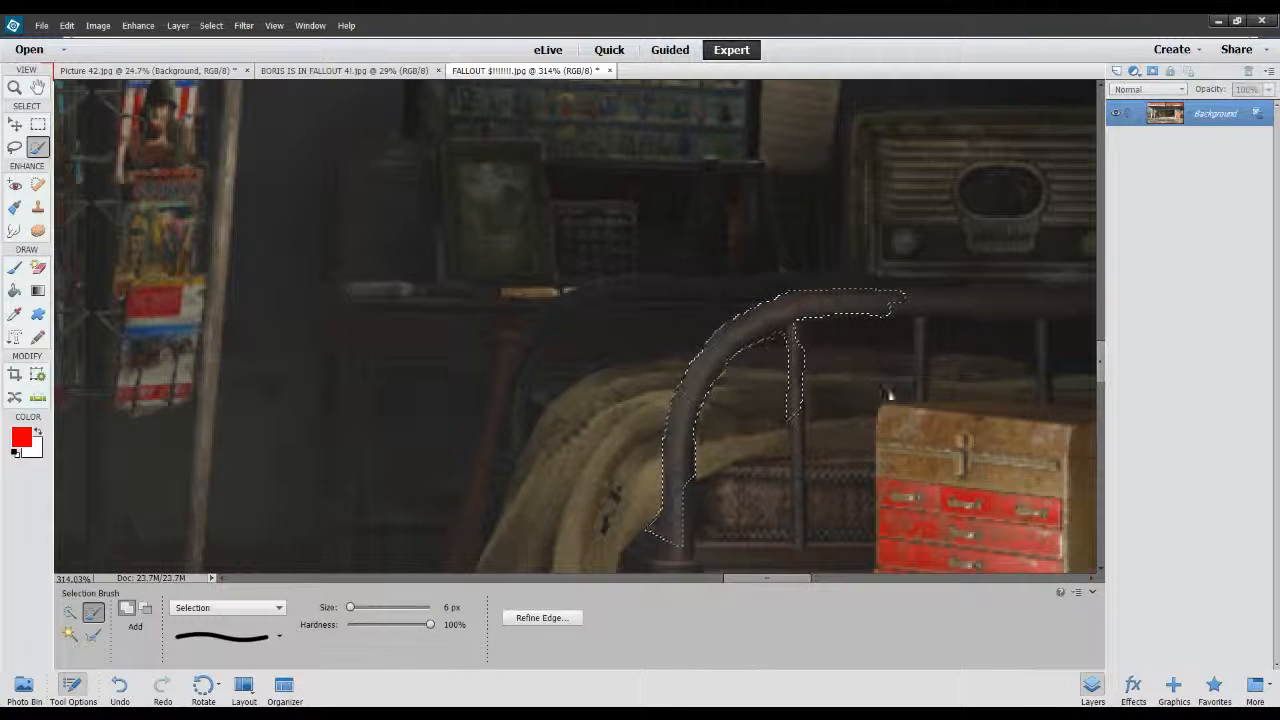
pyautogui.hotkey('ctrl', 'j')
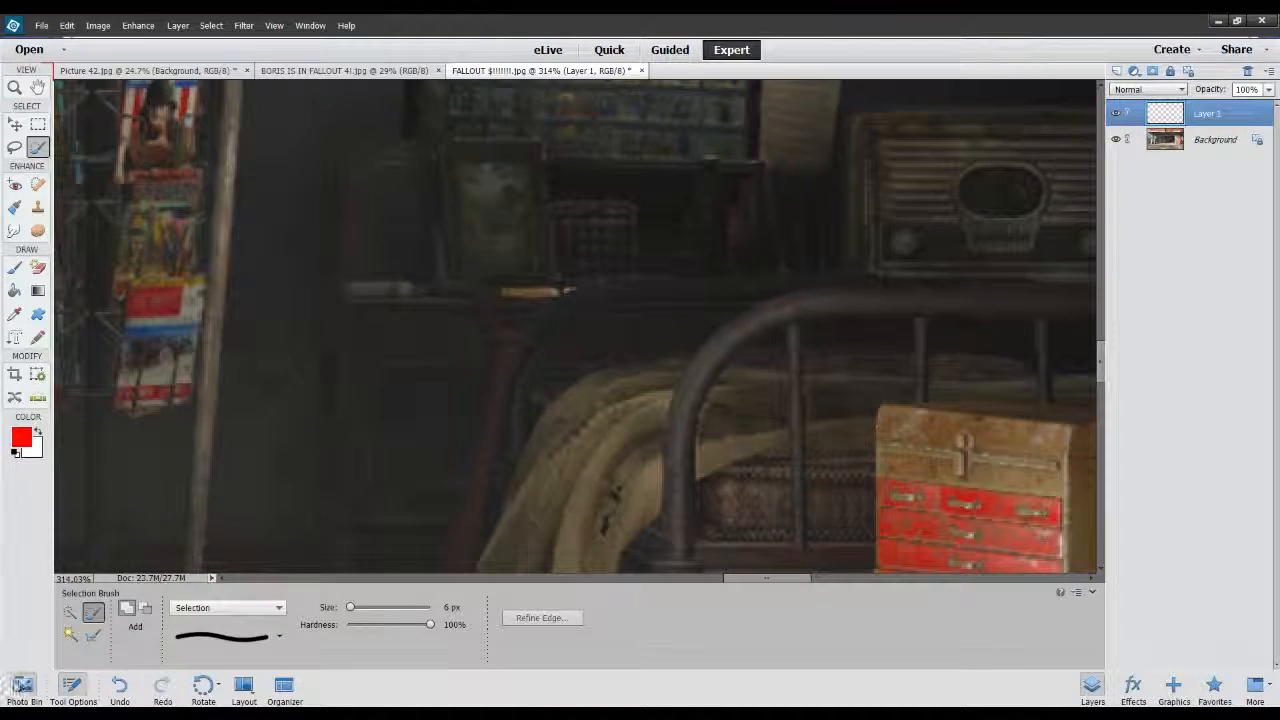
pyautogui.click(24, 686)
pyautogui.moveTo(110, 638); pyautogui.dragTo(478, 352)
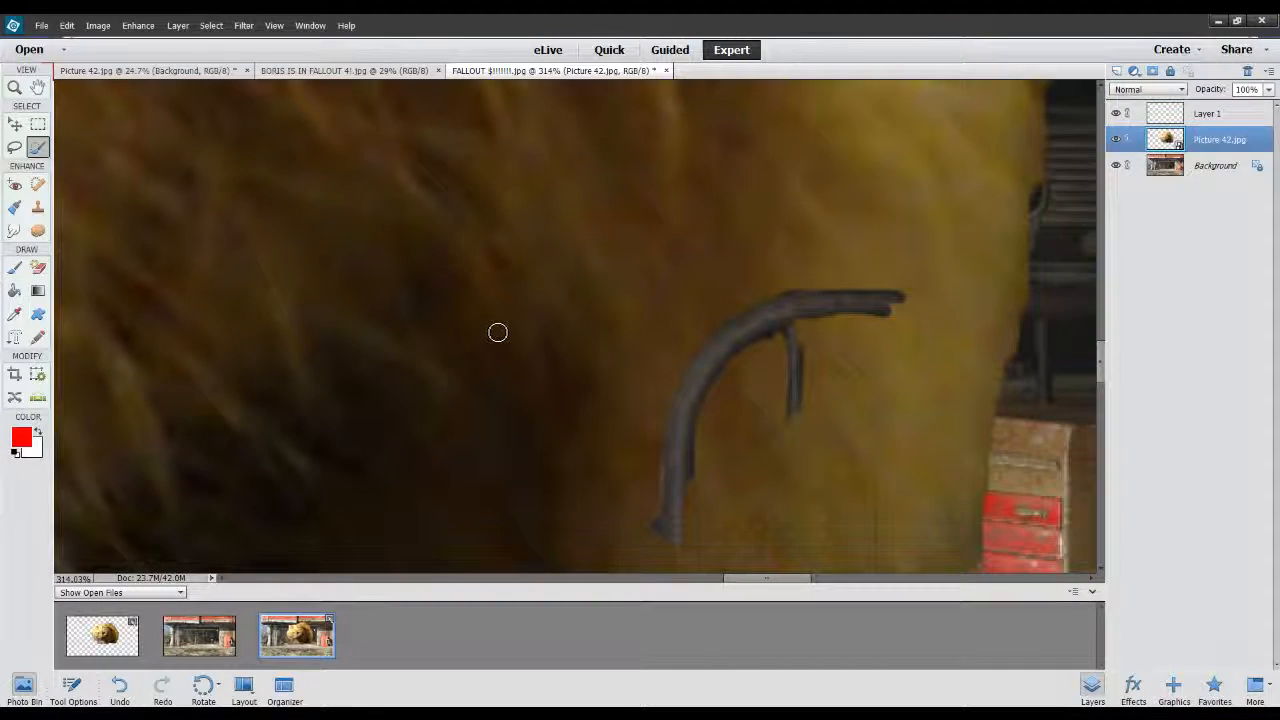
# Scale the cat cutout proportionally to 7.63% and position it on the blanket behind the curved bed frame.
pyautogui.scroll(-8, 497, 332)
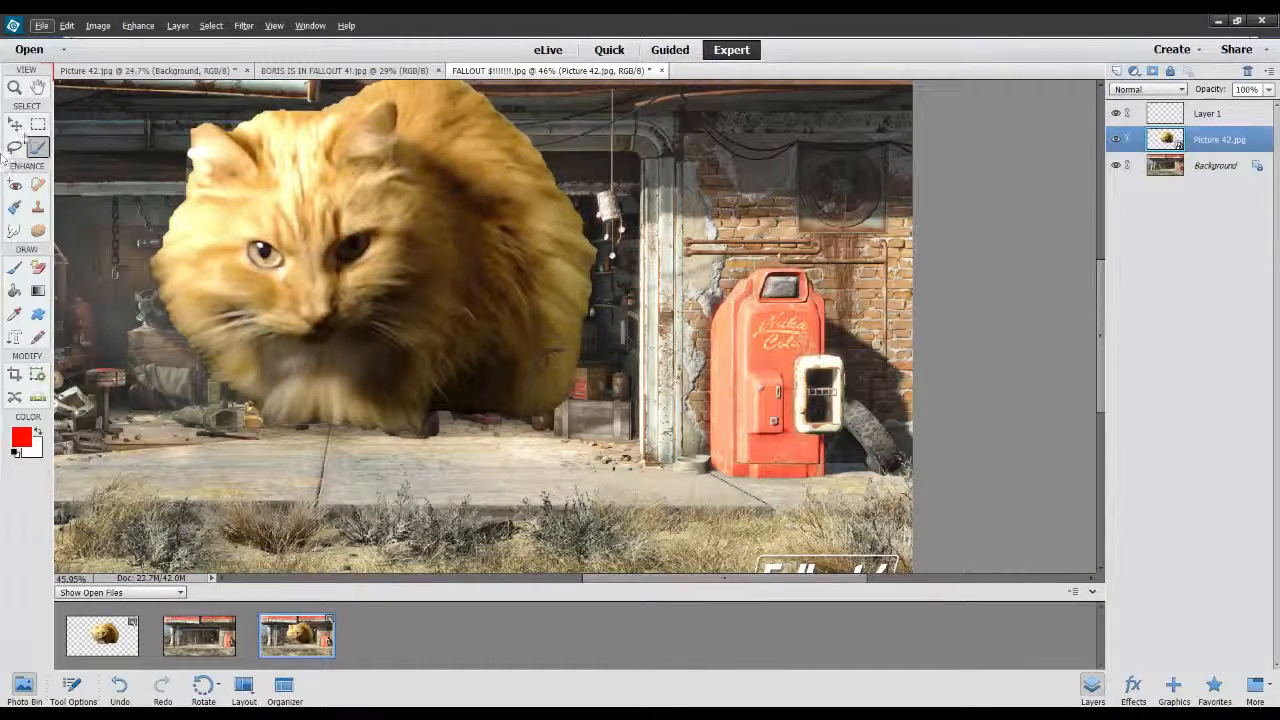
pyautogui.press('v')
pyautogui.scroll(2, 425, 296)
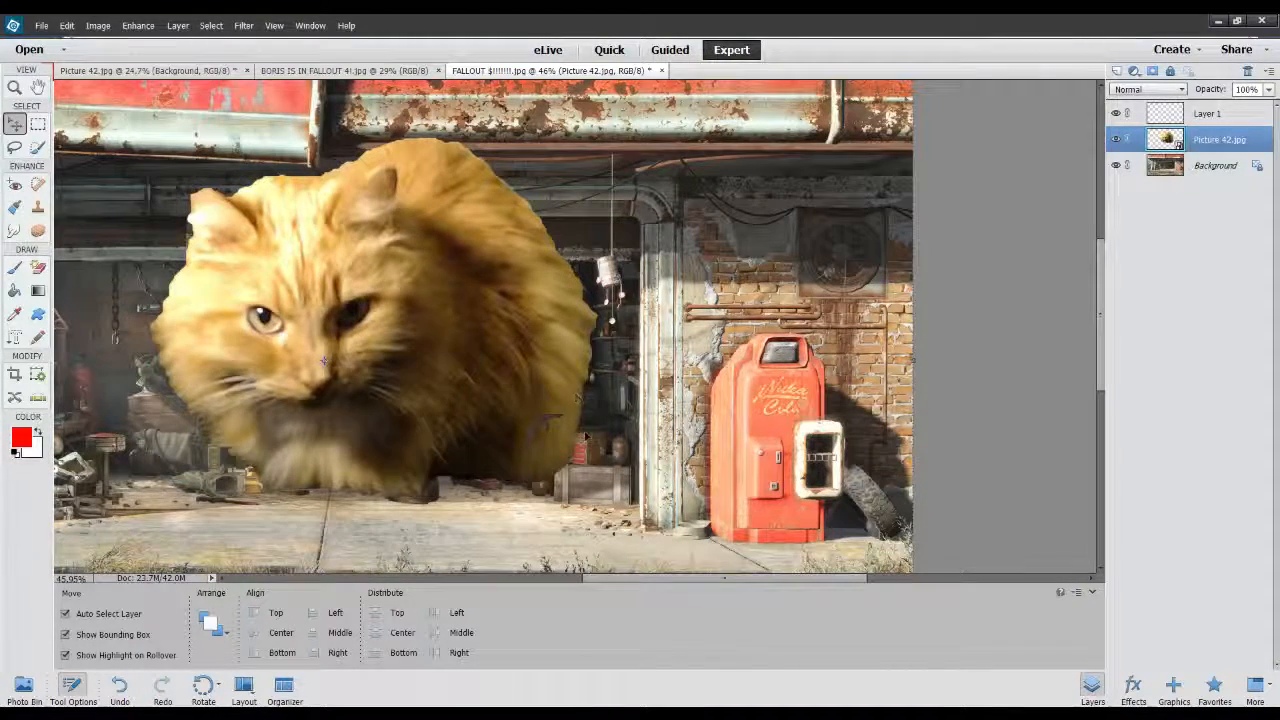
pyautogui.moveTo(360, 393); pyautogui.dragTo(652, 483)
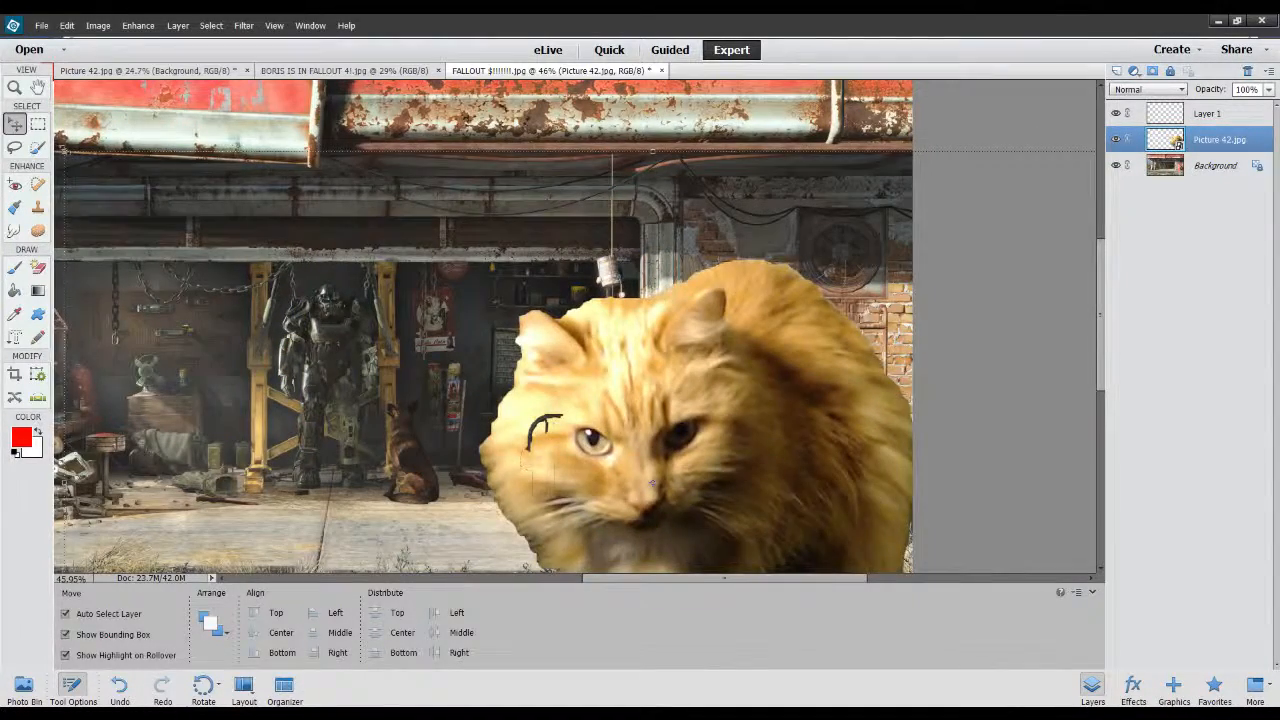
pyautogui.moveTo(67, 154); pyautogui.dragTo(666, 491)
pyautogui.moveTo(836, 537); pyautogui.dragTo(424, 204)
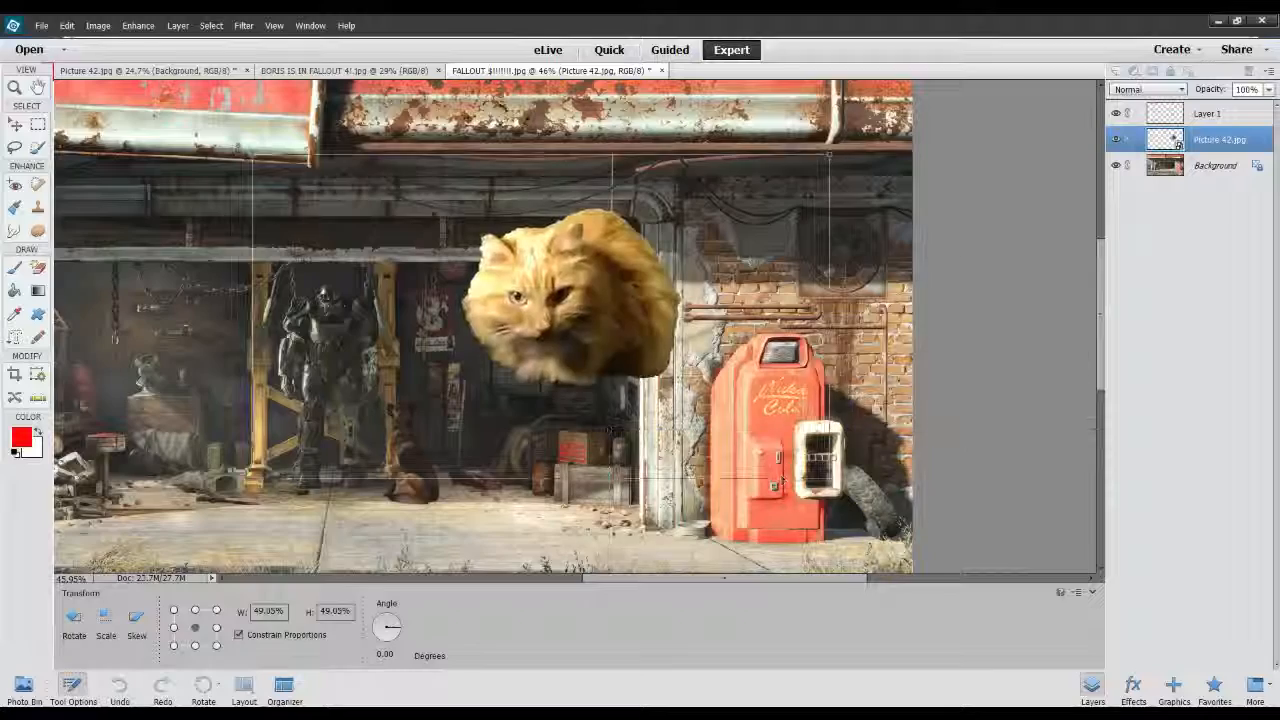
pyautogui.moveTo(252, 155); pyautogui.dragTo(537, 433)
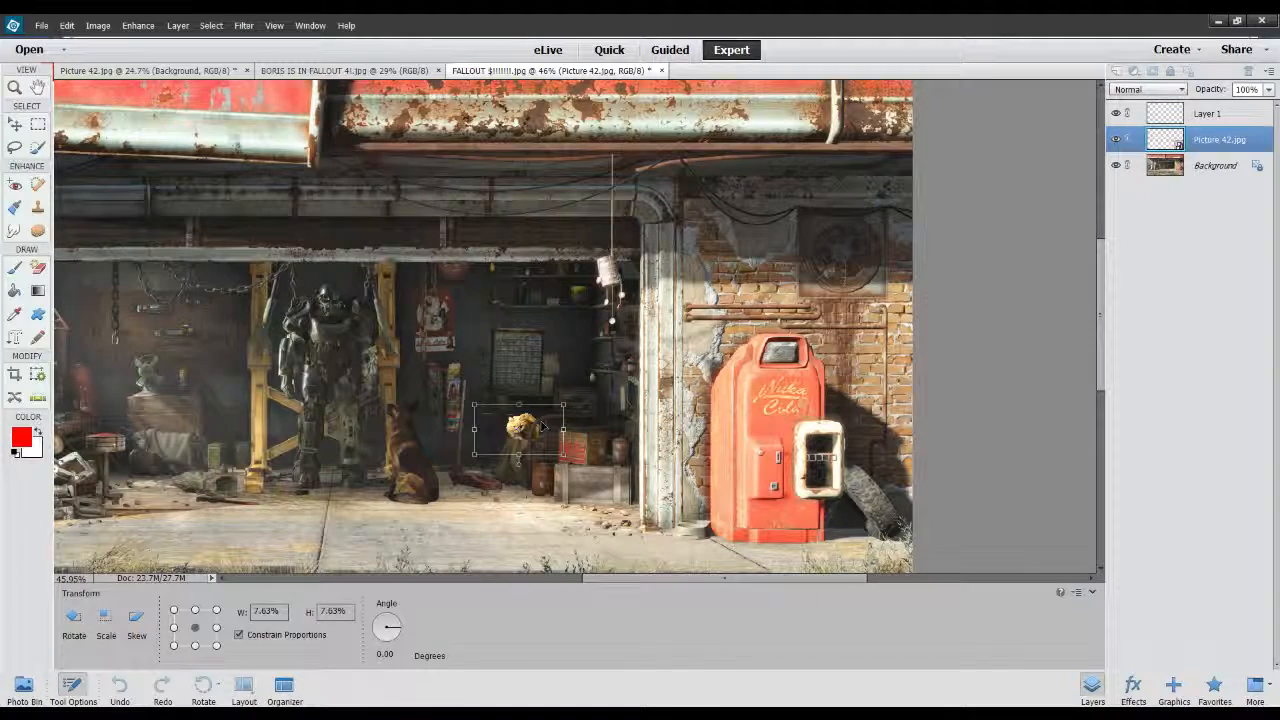
pyautogui.press('Return')
pyautogui.scroll(8, 512, 455)
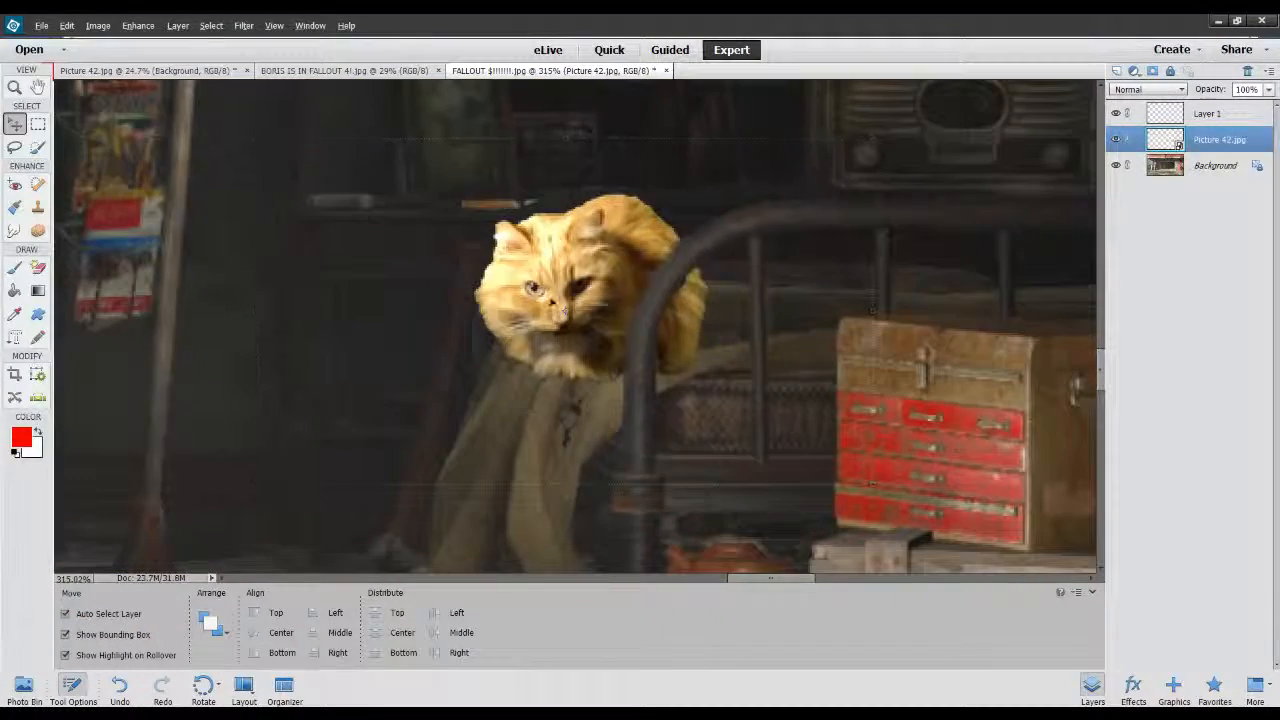
pyautogui.moveTo(550, 294); pyautogui.dragTo(592, 292)
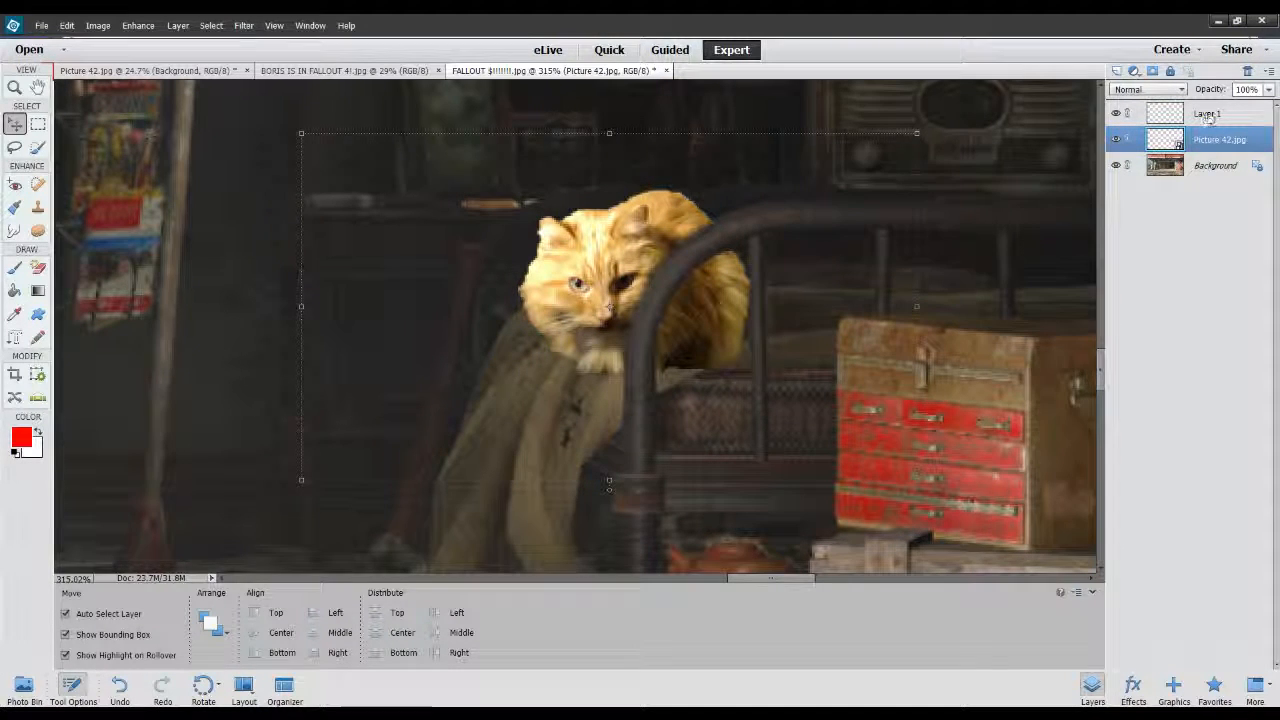
# Move the cat layer above the bed frame layer and back beneath it, and toggle the Background layer's visibility.
pyautogui.moveTo(1199, 113); pyautogui.dragTo(1199, 110)
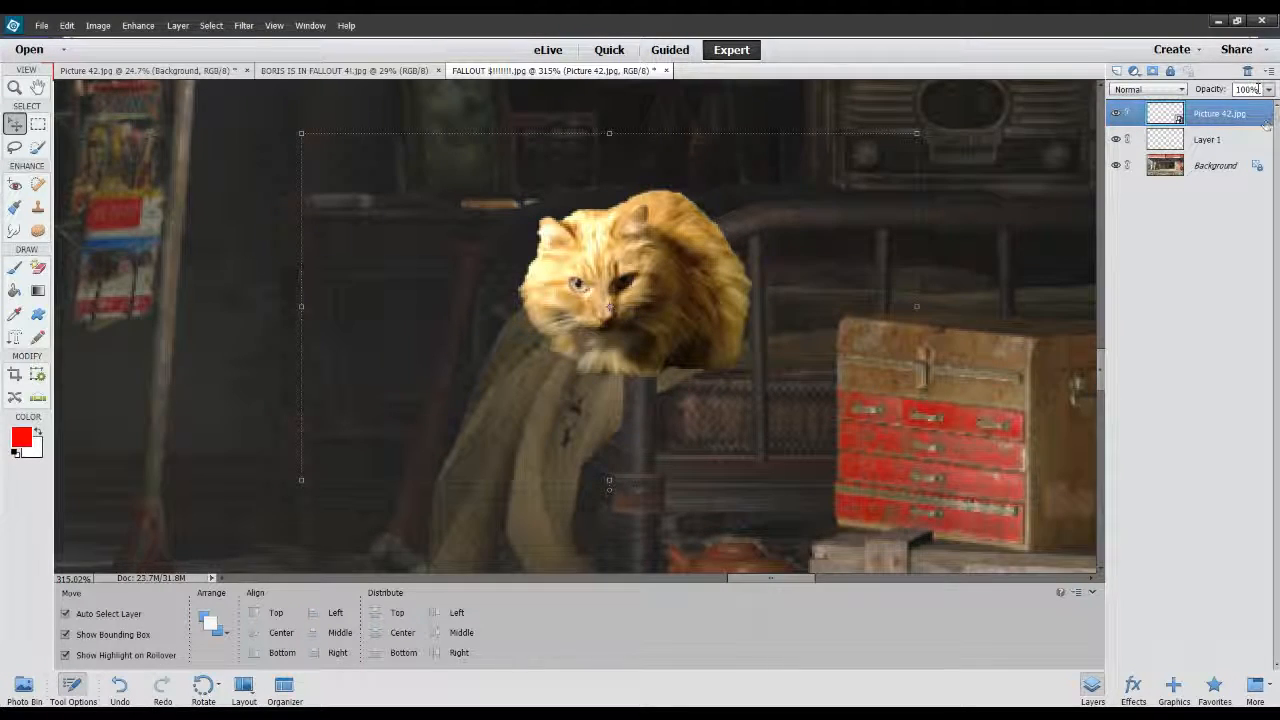
pyautogui.moveTo(1207, 116); pyautogui.dragTo(1202, 149)
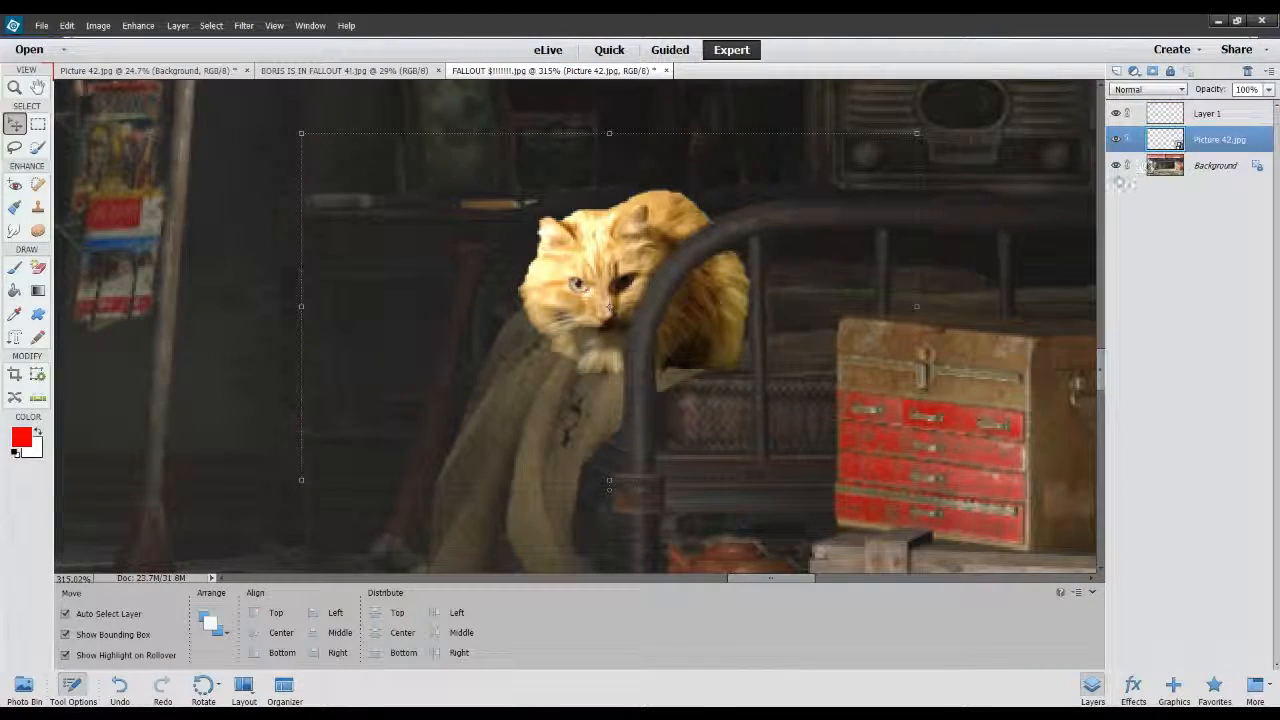
pyautogui.click(1116, 166)
pyautogui.click(1116, 166)
# Compare the cat's placement and size behind the bed frame with the finished composite "BORIS IS IN FALLOUT 4!.jpg".
pyautogui.scroll(-8, 570, 358)
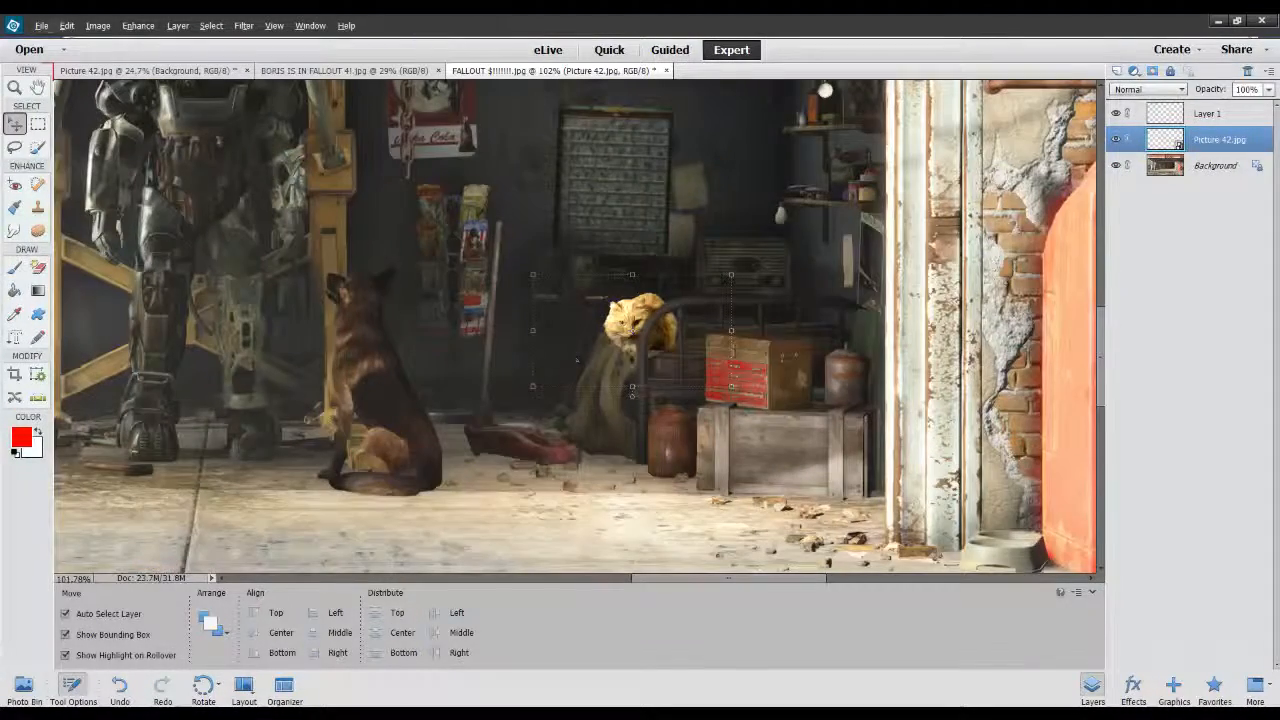
pyautogui.click(372, 70)
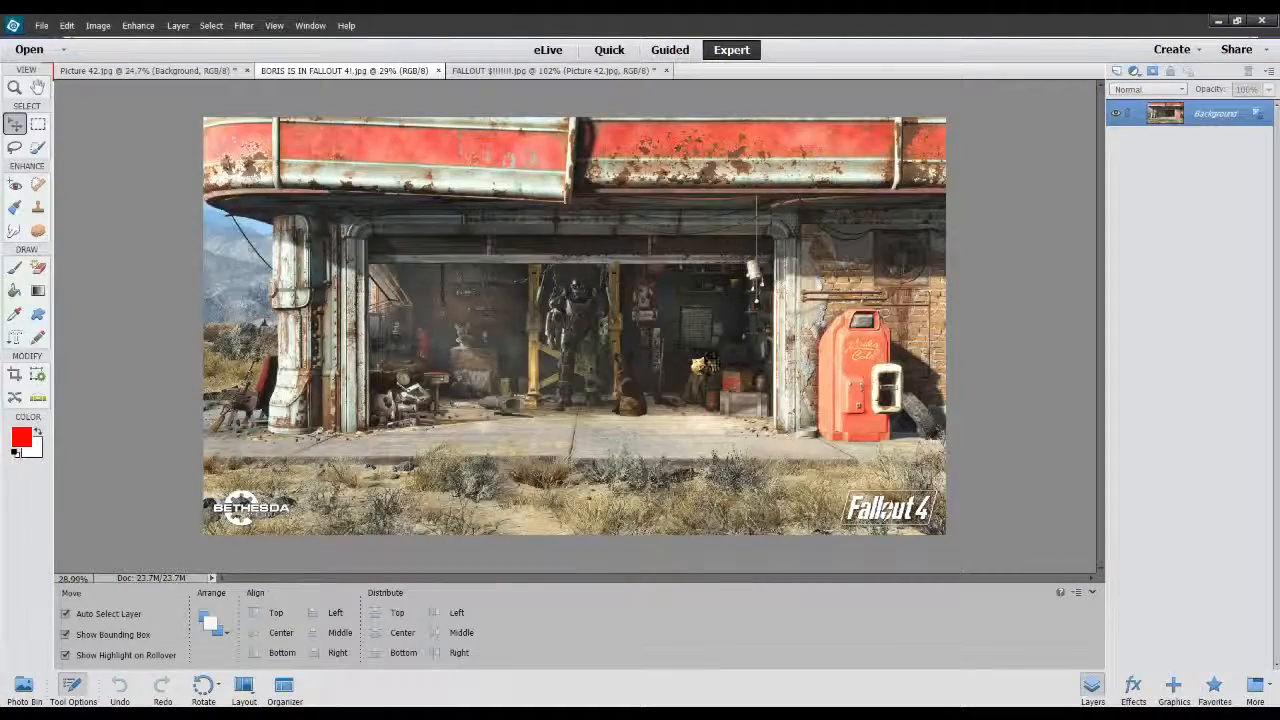
pyautogui.scroll(10, 710, 362)
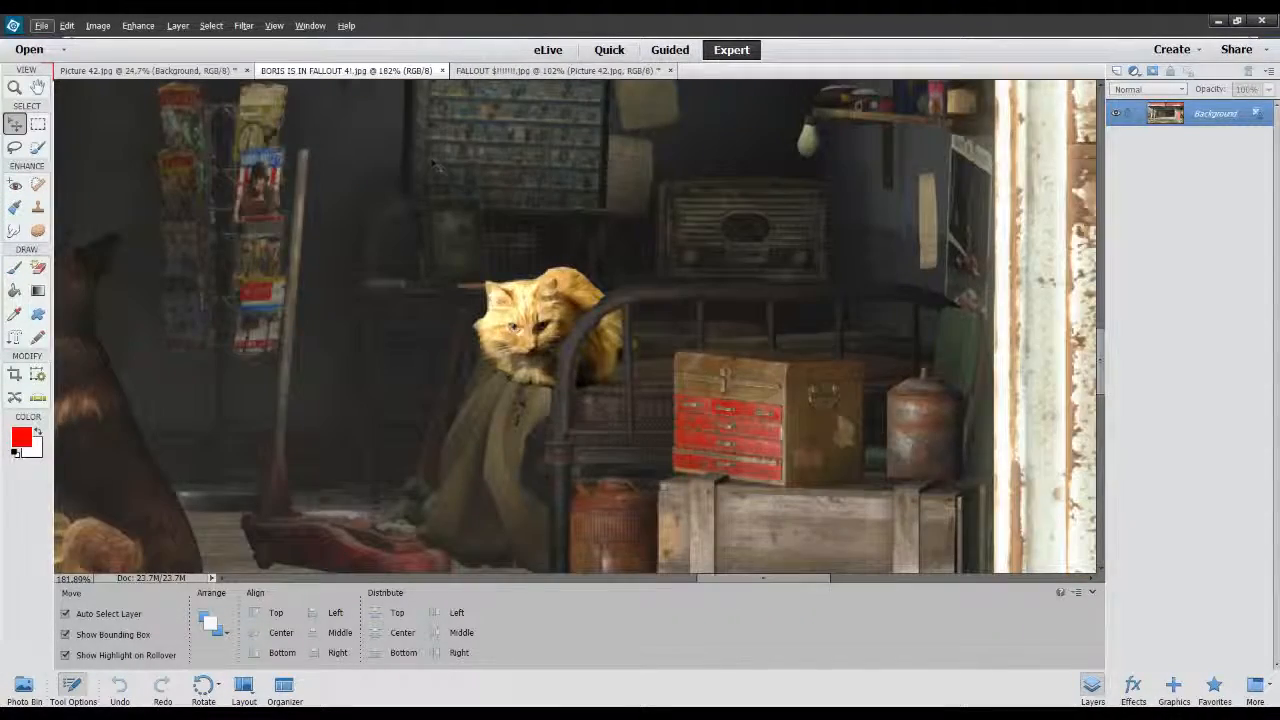
pyautogui.click(492, 71)
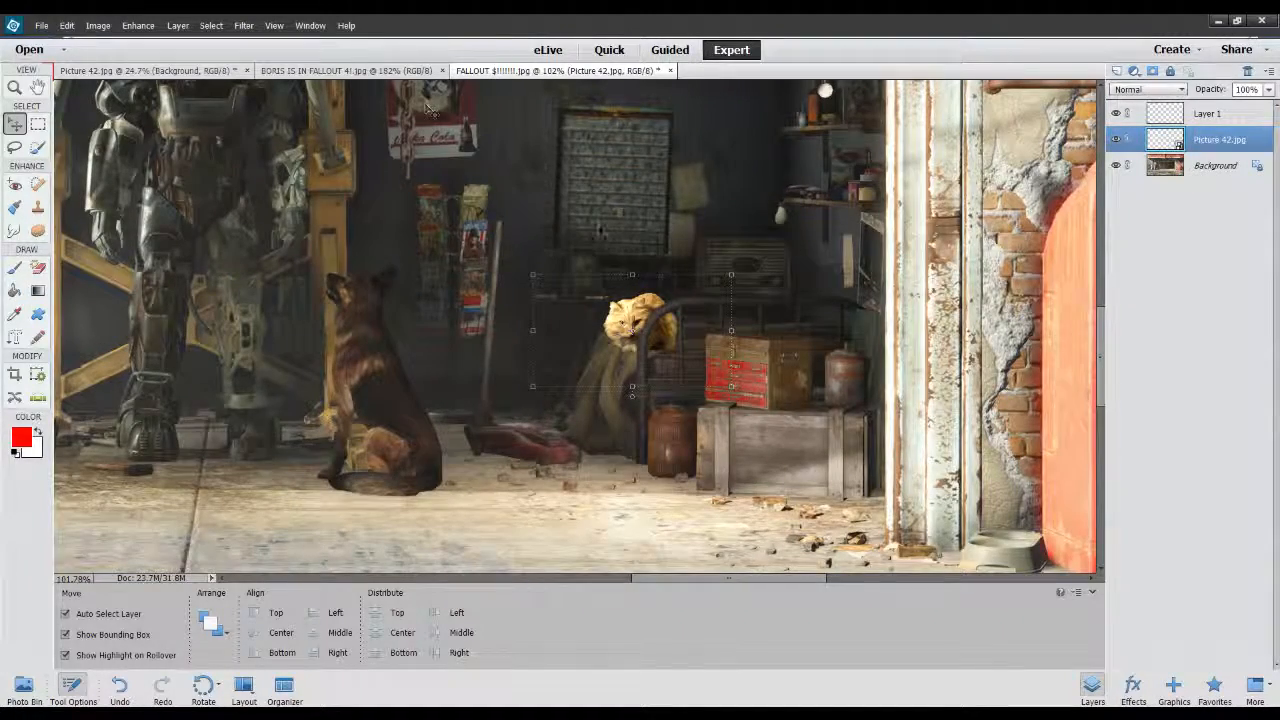
pyautogui.scroll(3, 598, 231)
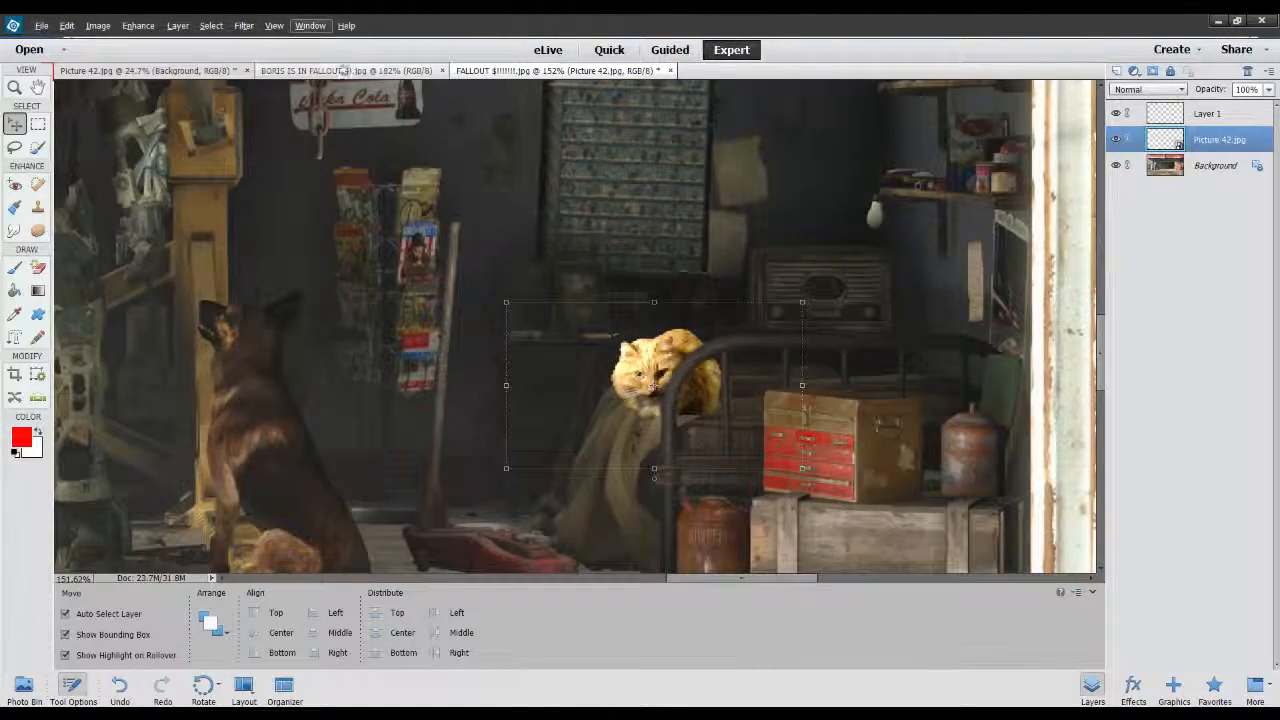
pyautogui.click(340, 71)
pyautogui.click(502, 72)
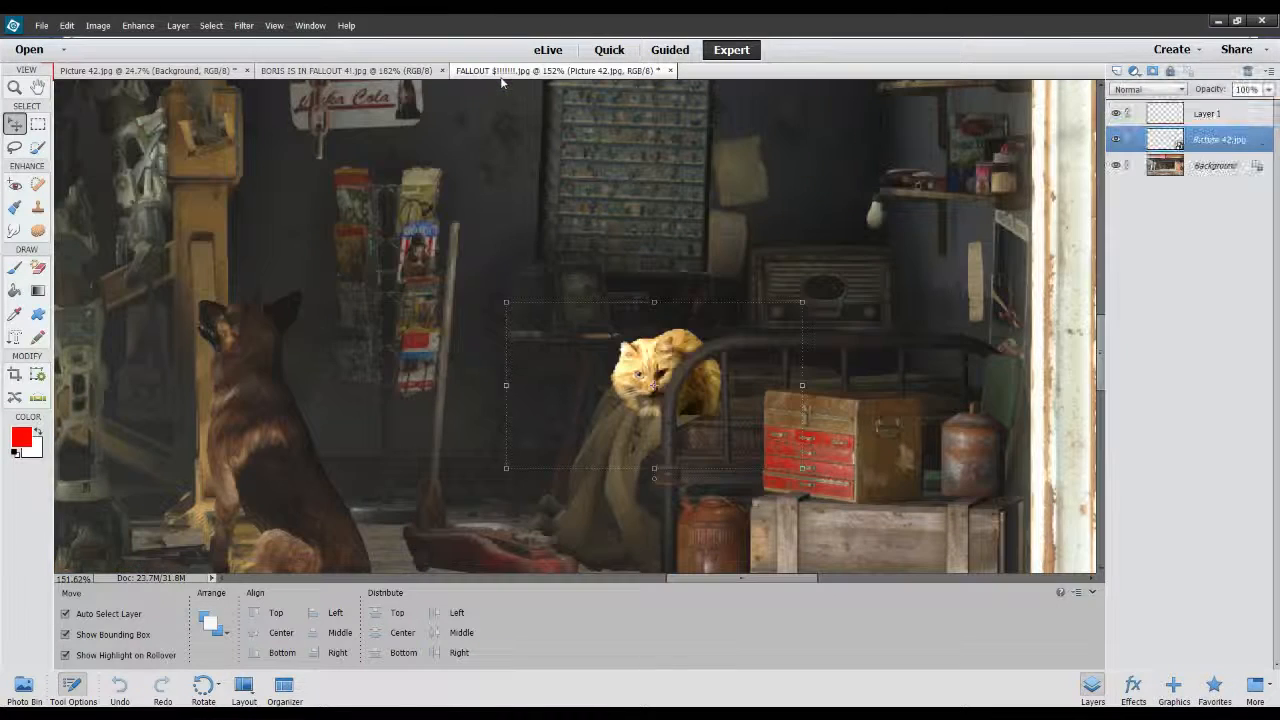
pyautogui.click(345, 71)
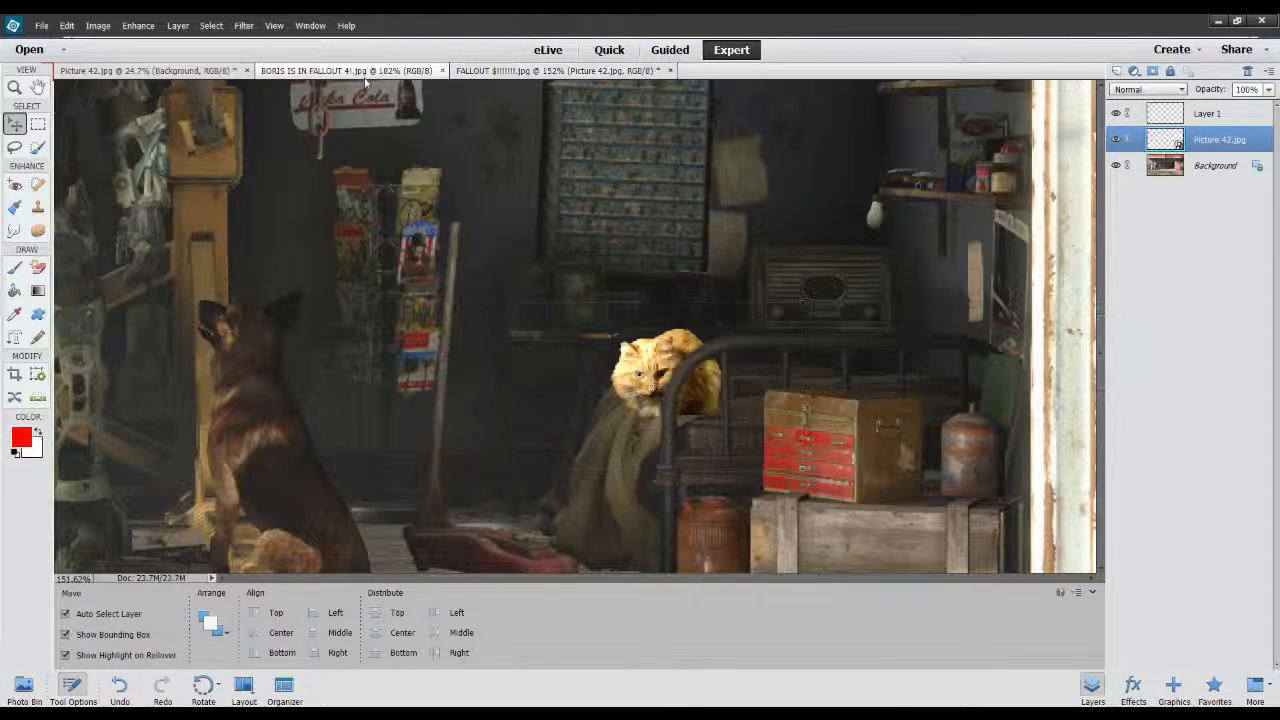
pyautogui.click(502, 71)
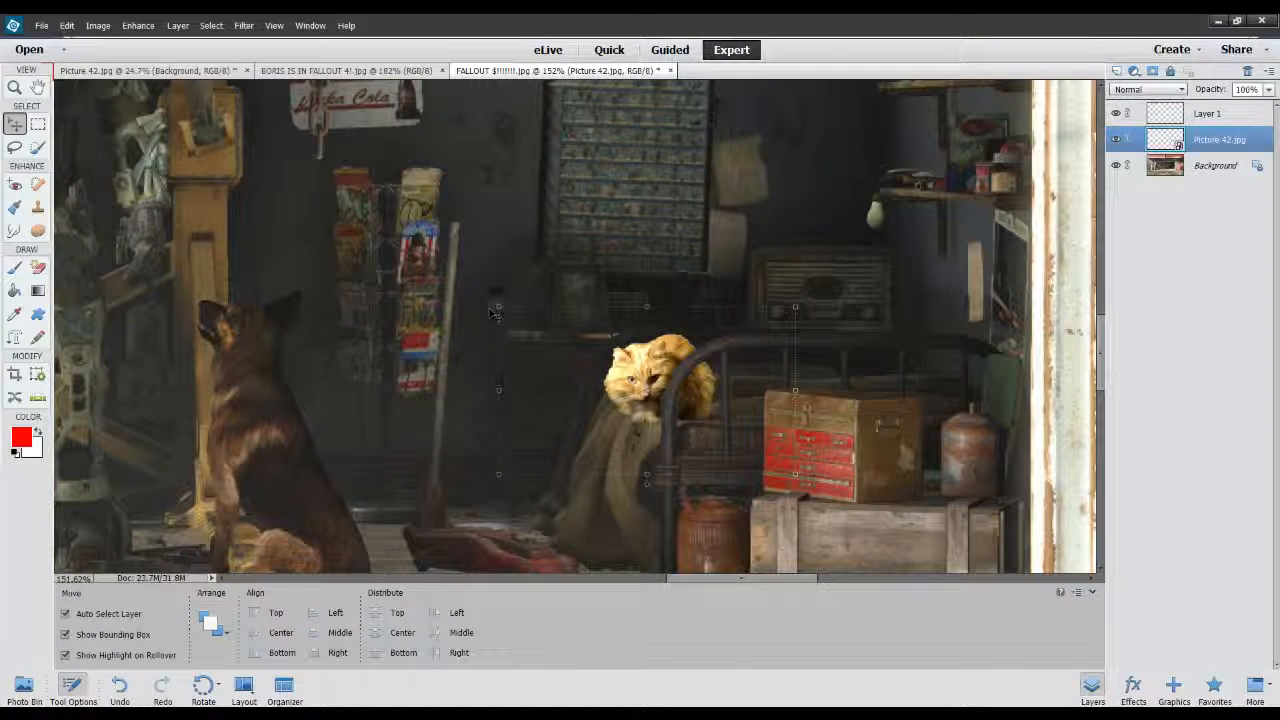
# Enlarge the cat cutout proportionally to 107.90%, reposition it slightly on the blanket behind the bed frame, and review it in the full composite.
pyautogui.moveTo(495, 306); pyautogui.dragTo(477, 287)
pyautogui.moveTo(617, 367); pyautogui.dragTo(625, 362)
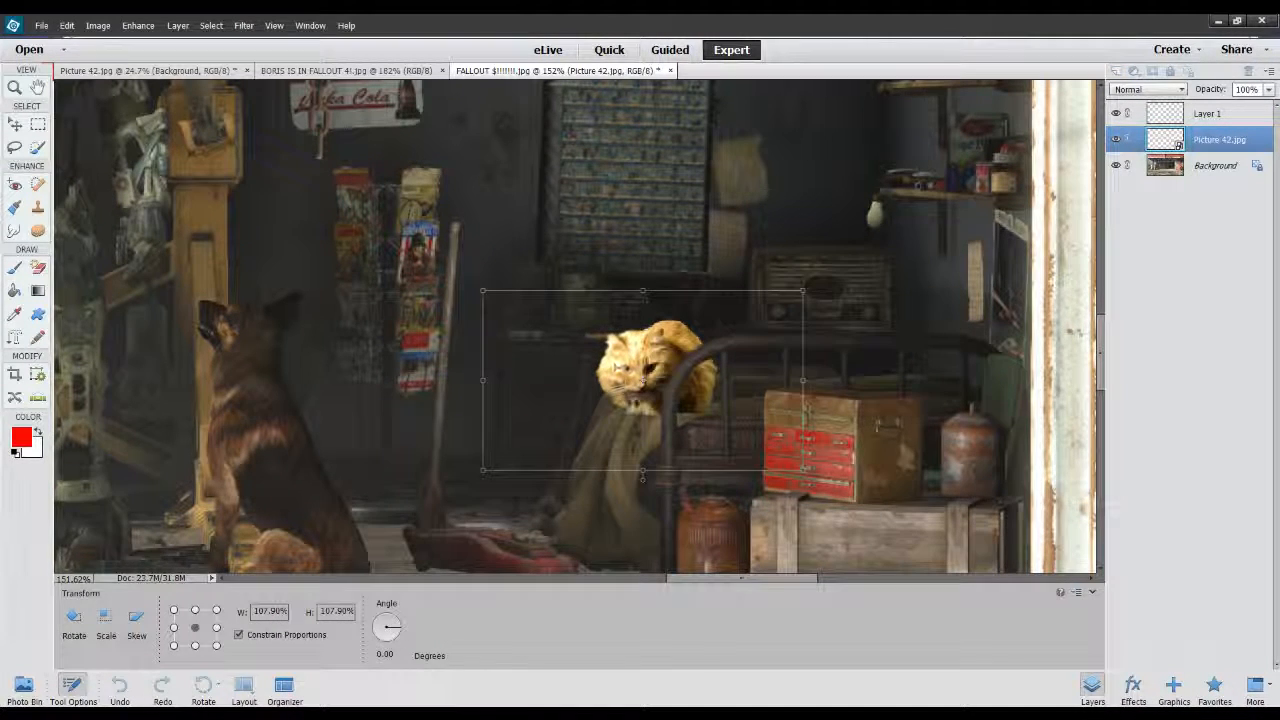
pyautogui.click(753, 481)
pyautogui.scroll(-10, 706, 425)
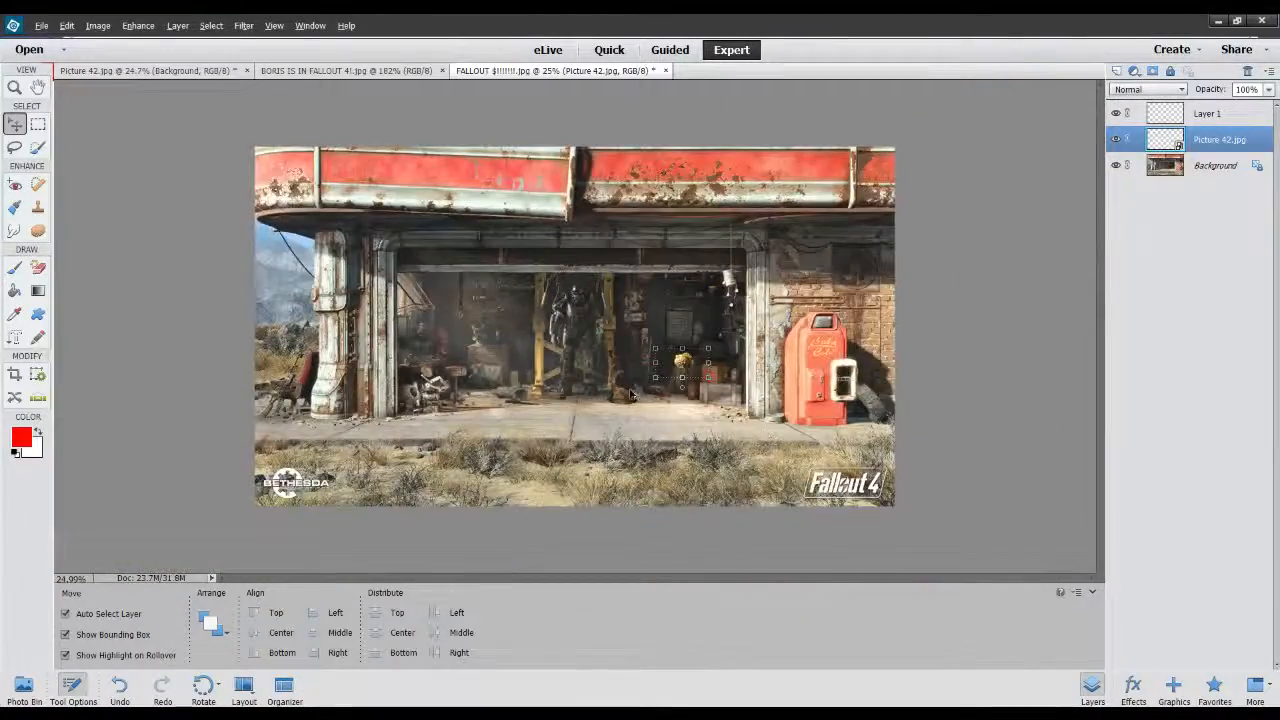
pyautogui.scroll(2, 706, 425)
pyautogui.scroll(-3, 607, 360)
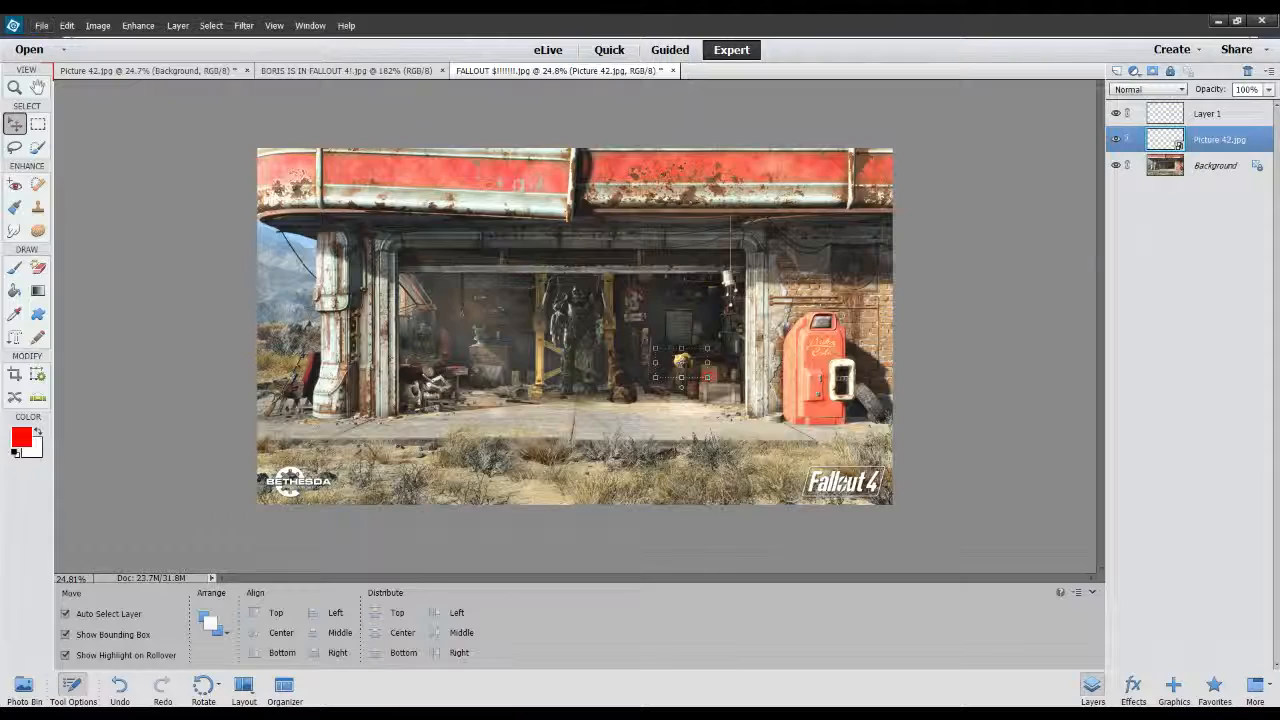
# Close the Fallout 4 garage composite, the finished reference "BORIS IS IN FALLOUT 4!.jpg" and the Picture 42.jpg cat cutout.
pyautogui.click(673, 71)
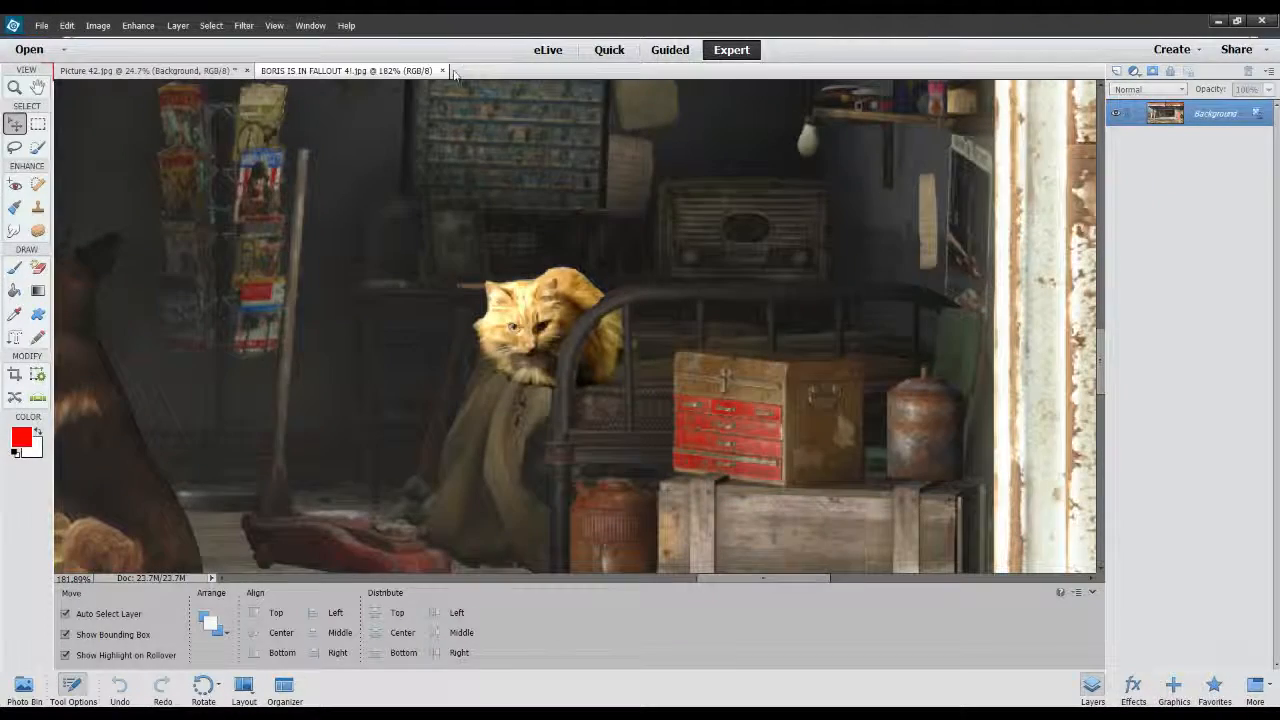
pyautogui.click(442, 71)
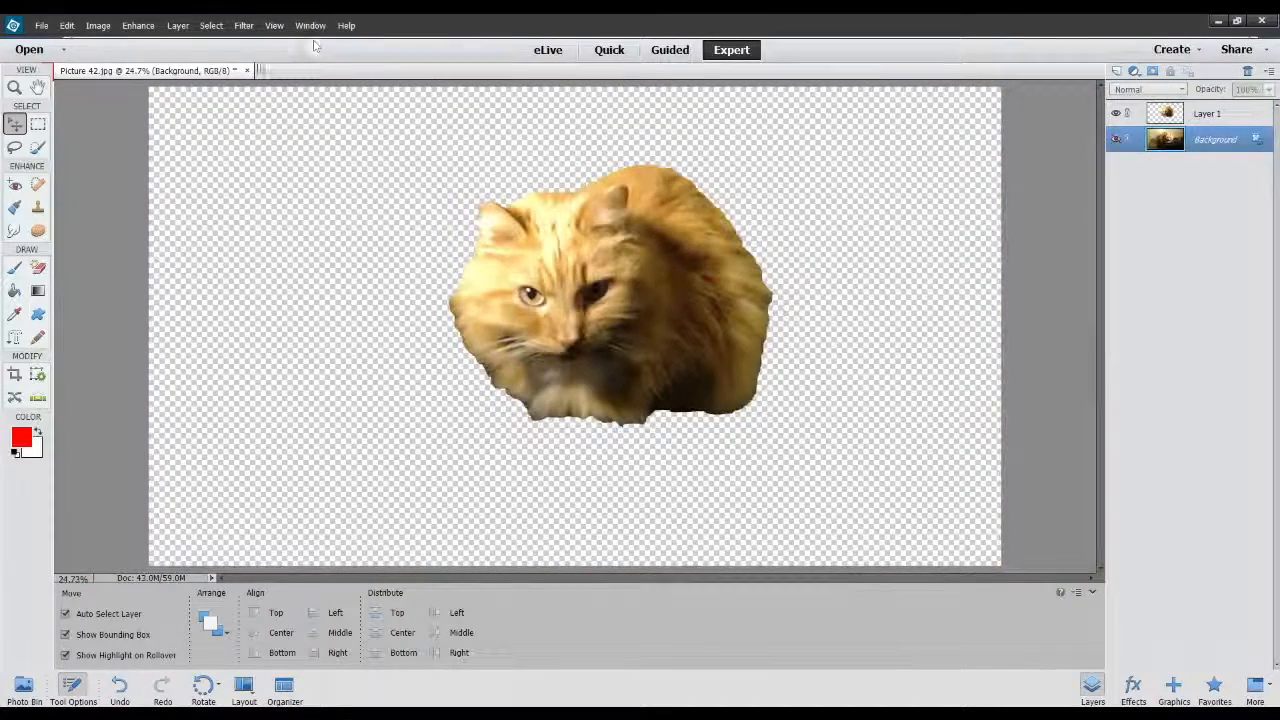
pyautogui.click(247, 70)
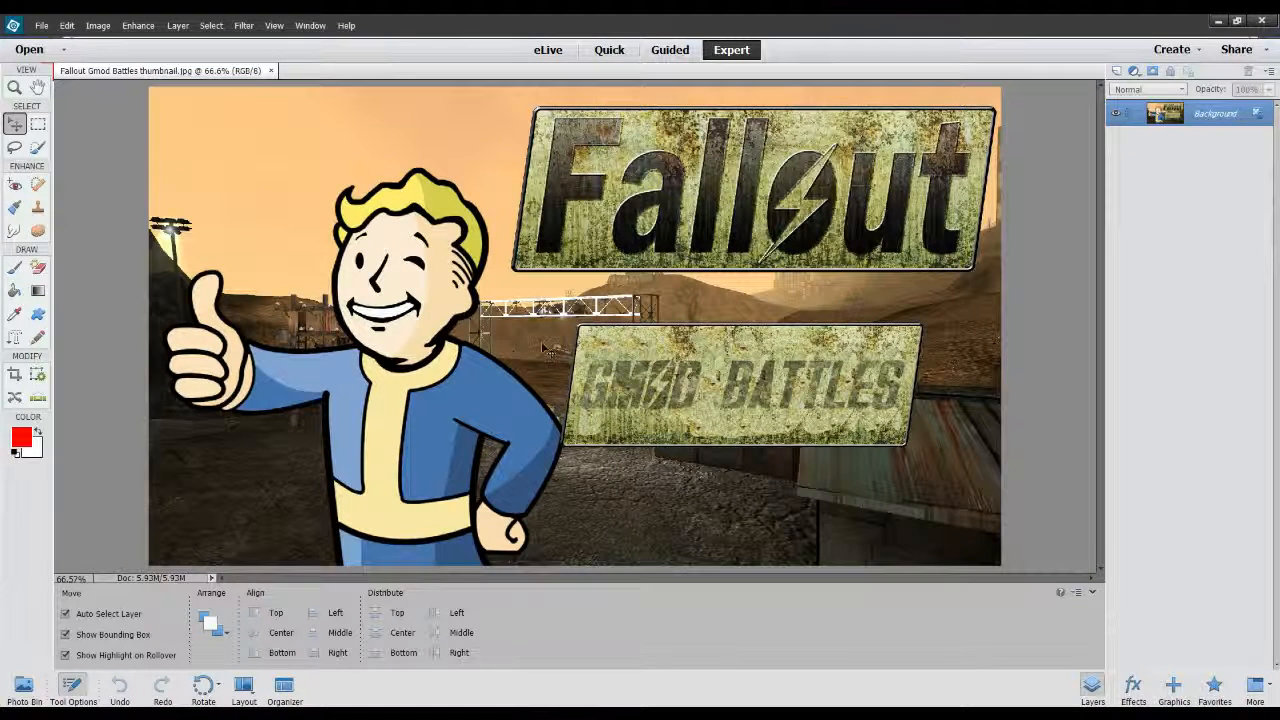
# Examine the "GMOD BATTLES" sign beside the Vault Boy's arm in "Fallout Gmod Battles thumbnail.jpg" up close.
pyautogui.scroll(6, 545, 347)
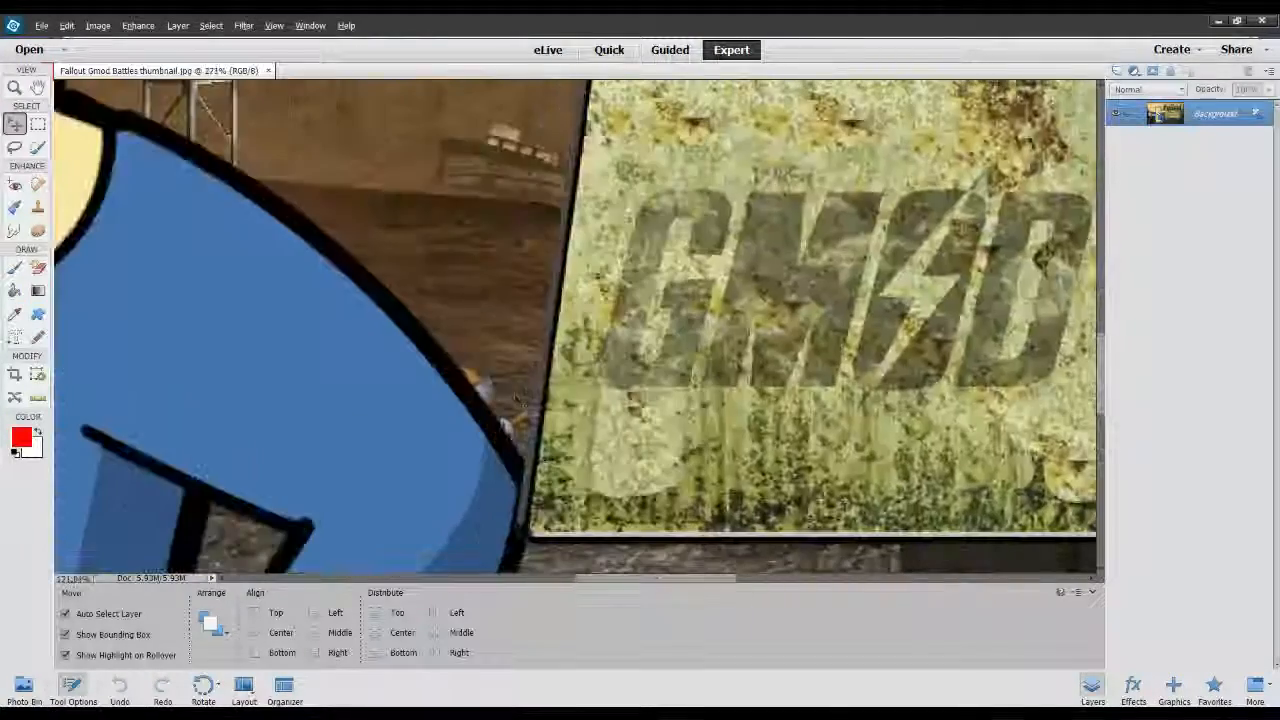
pyautogui.scroll(-6, 484, 388)
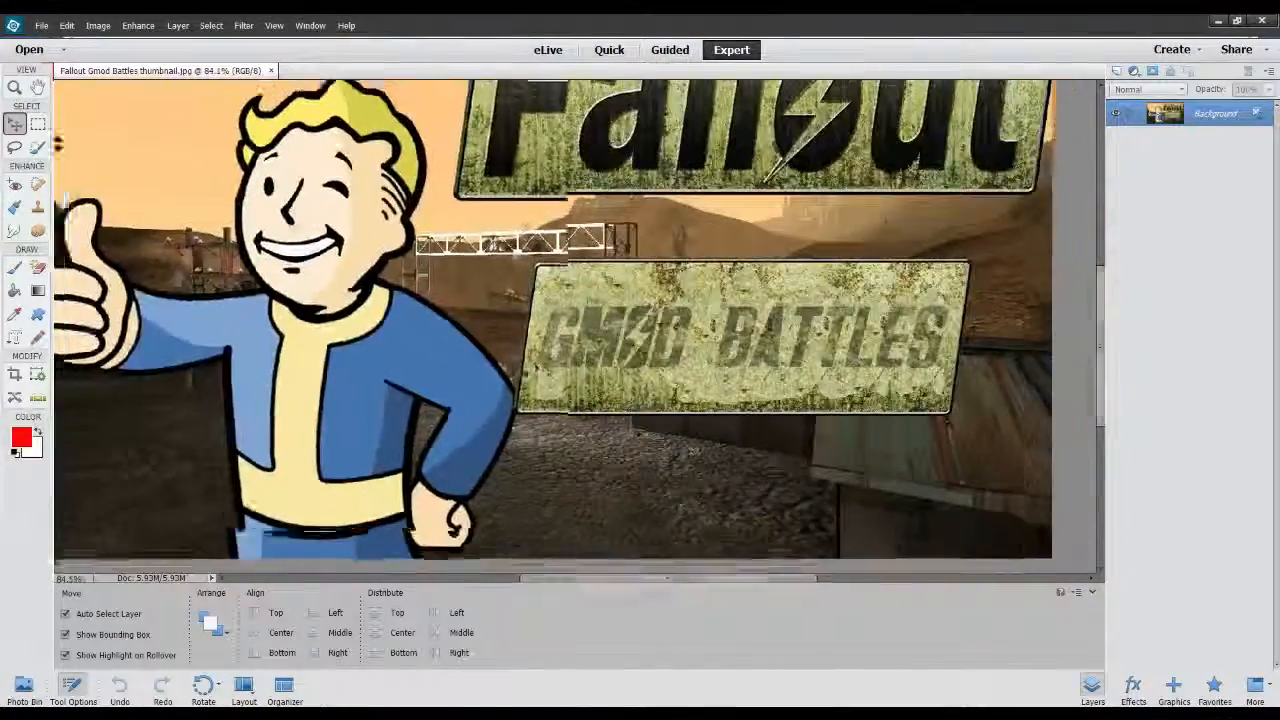
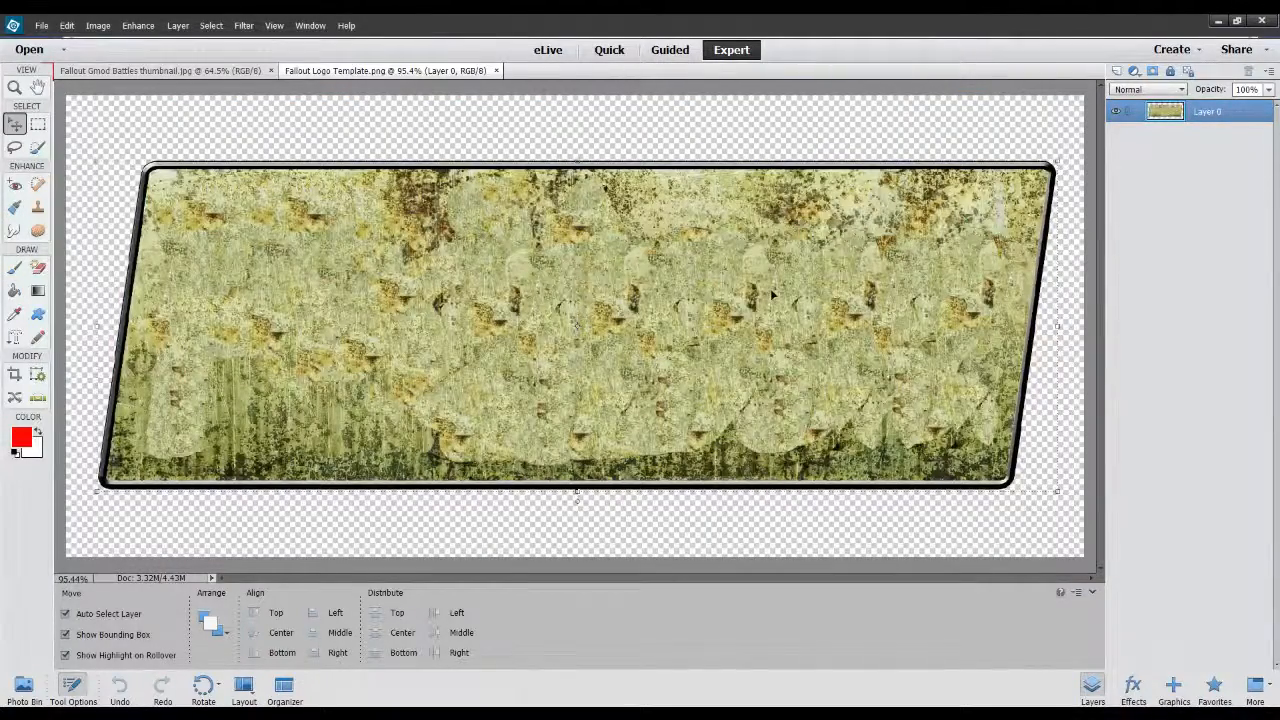
# Compare the lettering and rust texture of the "GMOD BATTLES" and "Fallout" signs in Fallout Gmod Battles thumbnail.jpg up close.
pyautogui.click(155, 71)
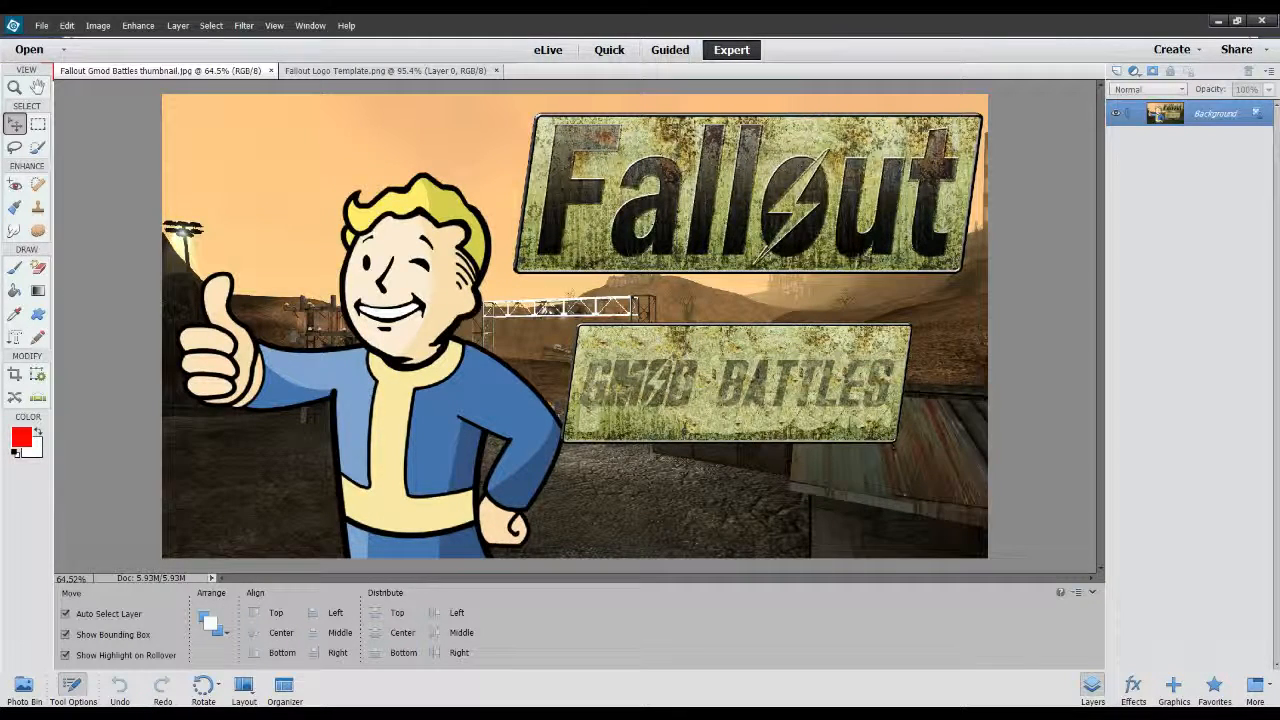
pyautogui.scroll(5, 735, 415)
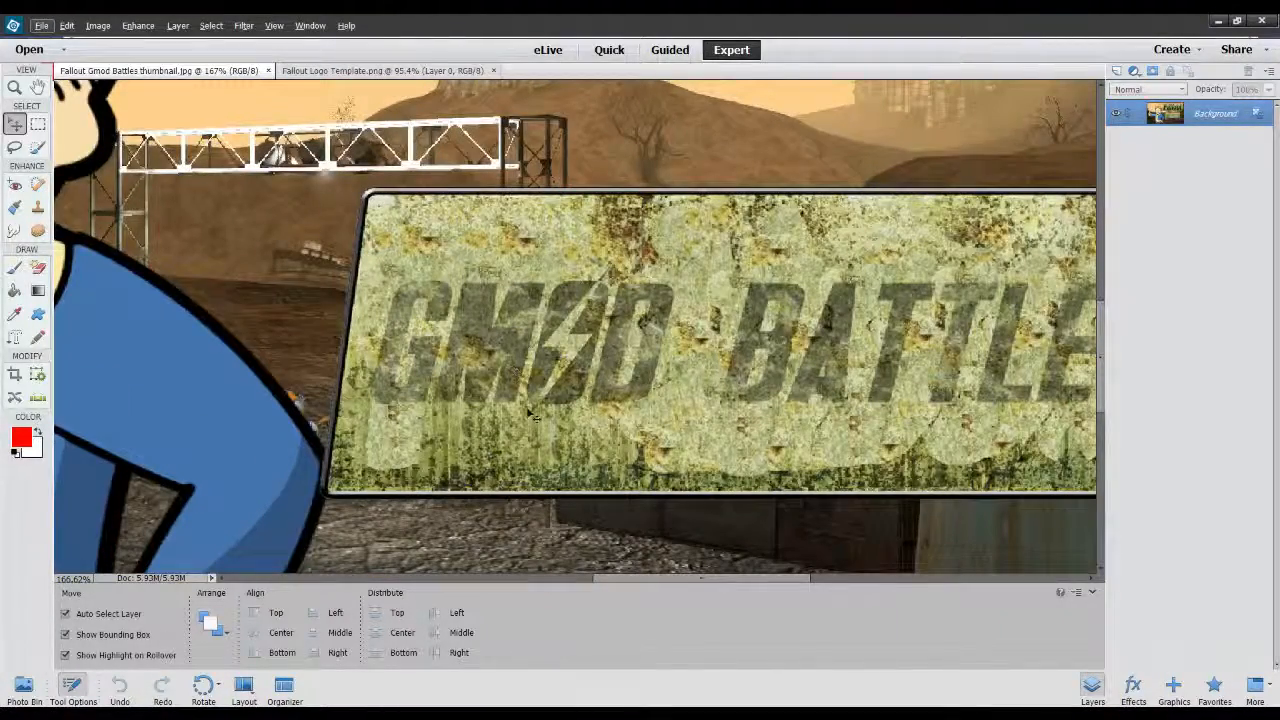
pyautogui.scroll(-1, 800, 400)
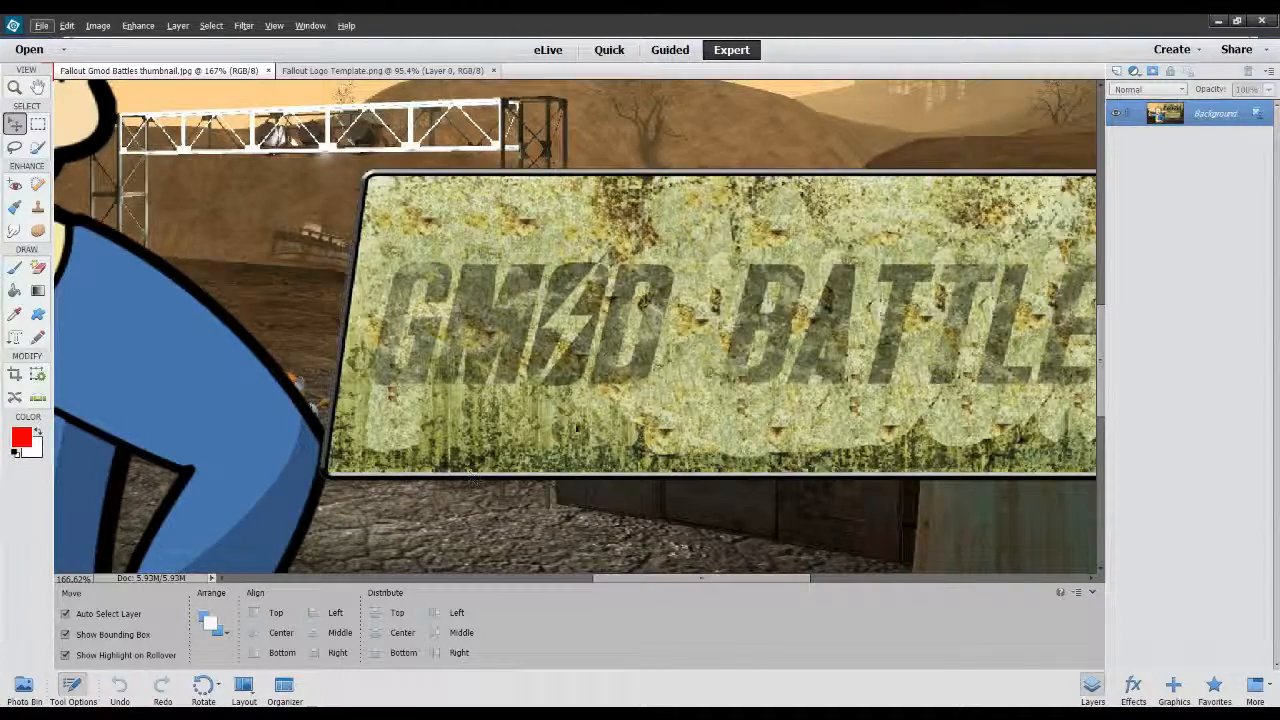
pyautogui.scroll(8, 577, 428)
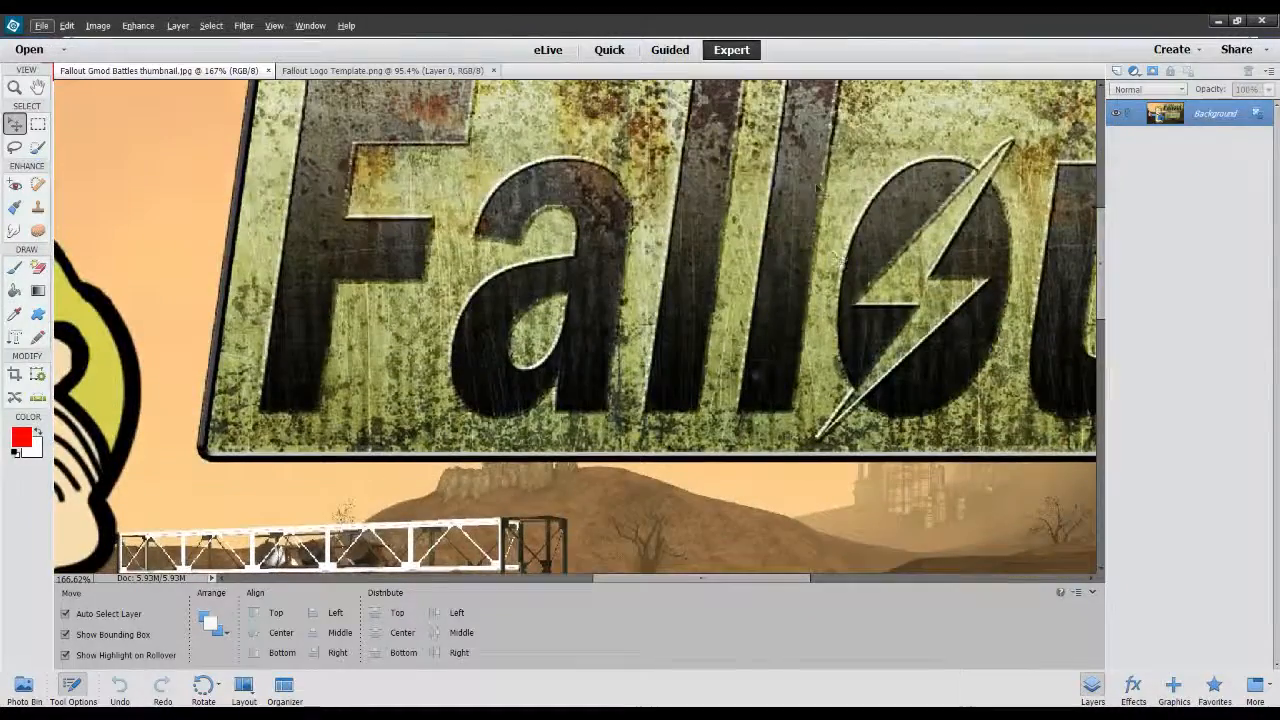
pyautogui.scroll(-7, 466, 428)
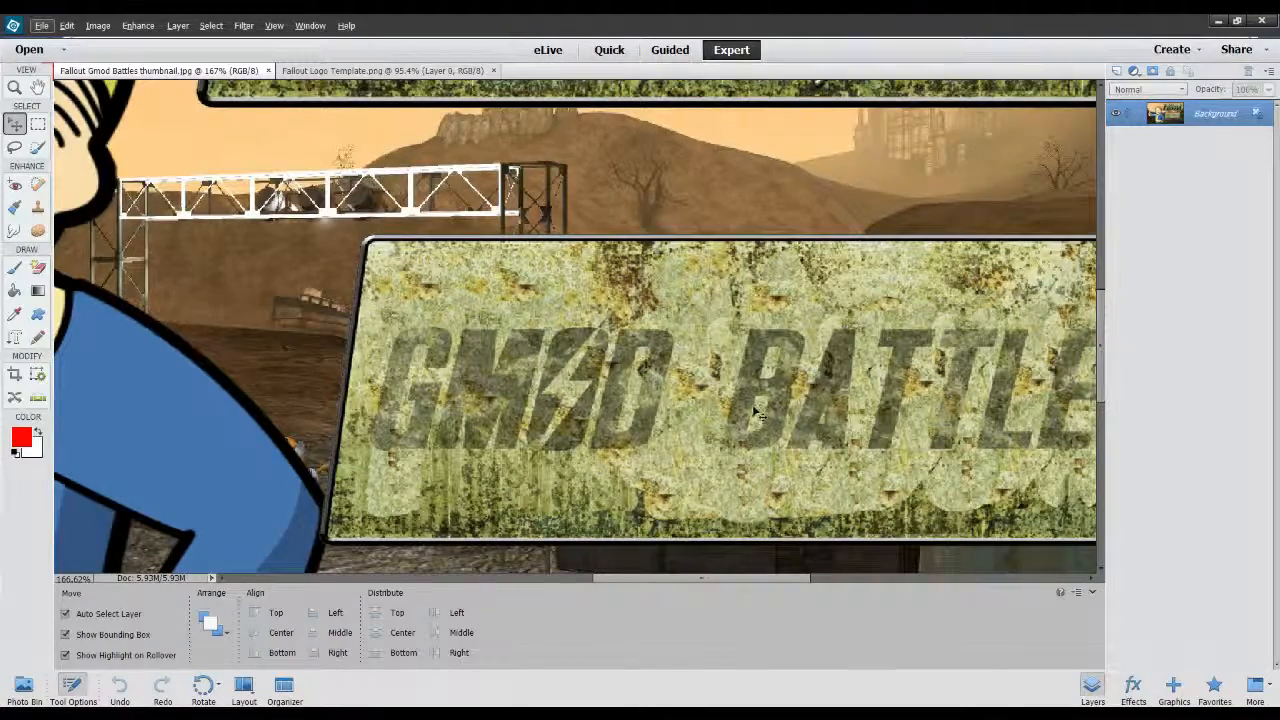
pyautogui.scroll(3, 763, 390)
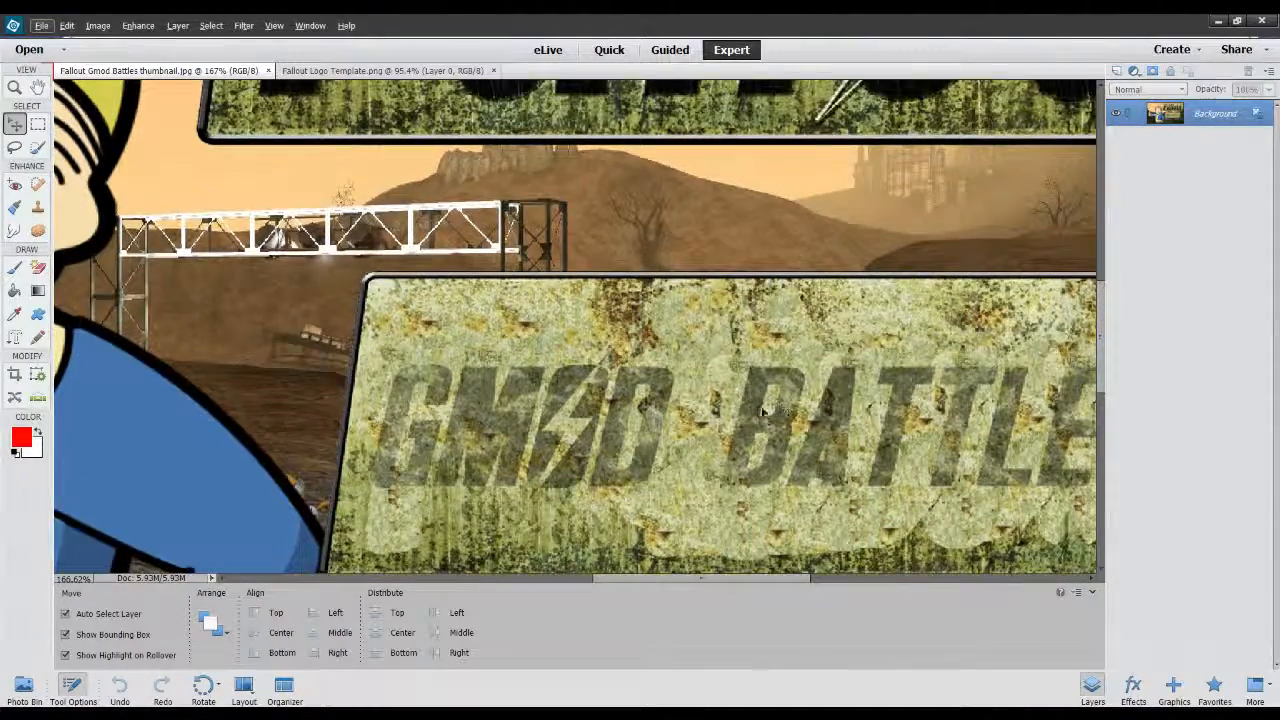
pyautogui.scroll(10, 763, 435)
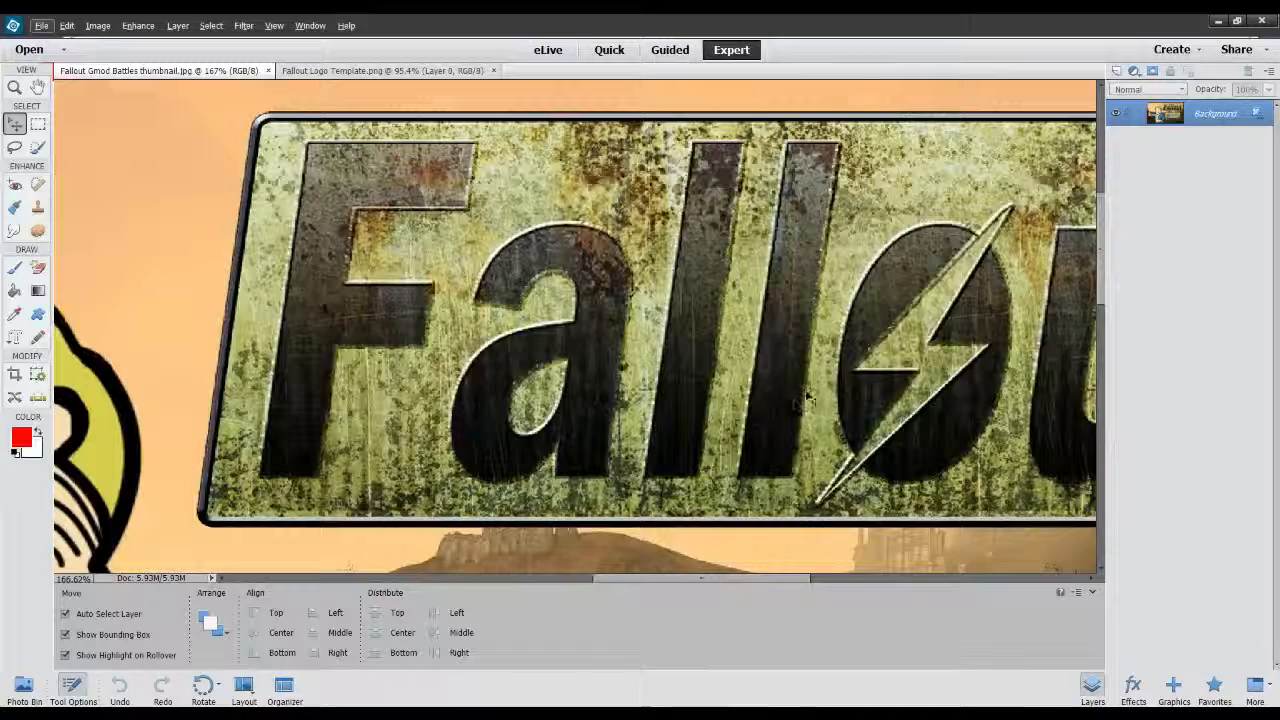
pyautogui.hotkey('ctrl', '0')
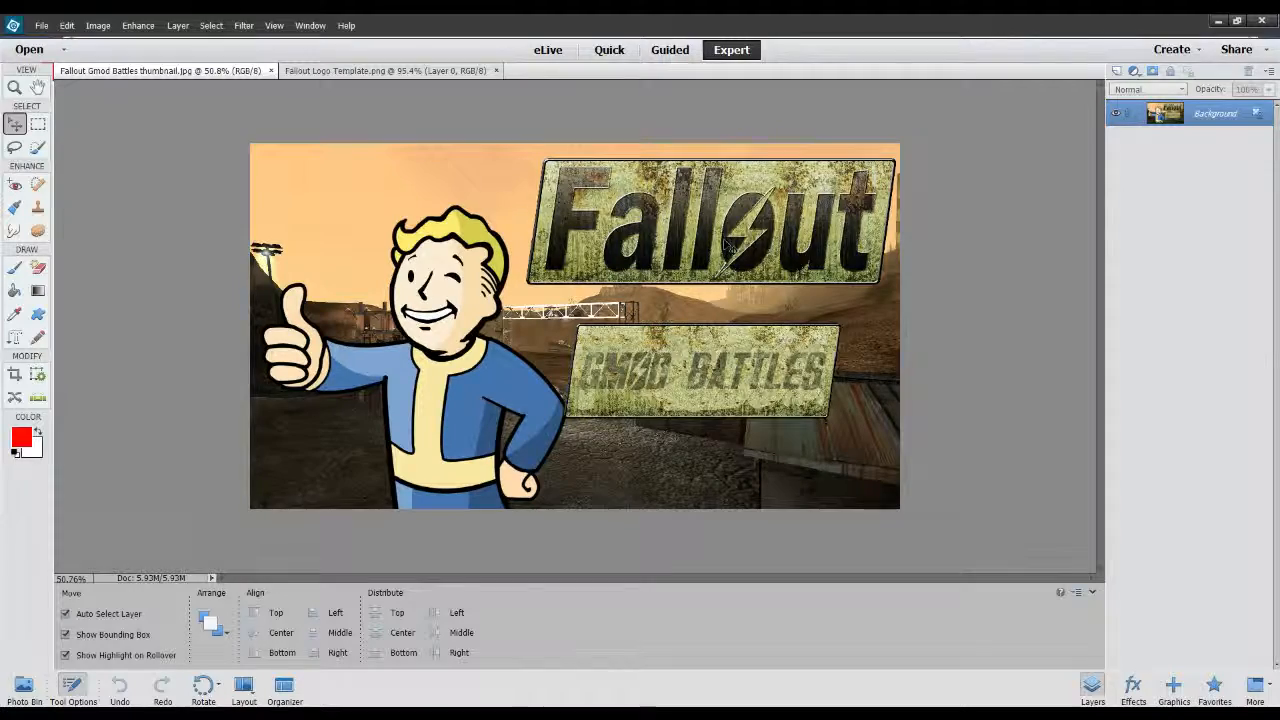
# Review the lettered sign in Fallout Gmod Battles.png and close that image.
pyautogui.click(390, 70)
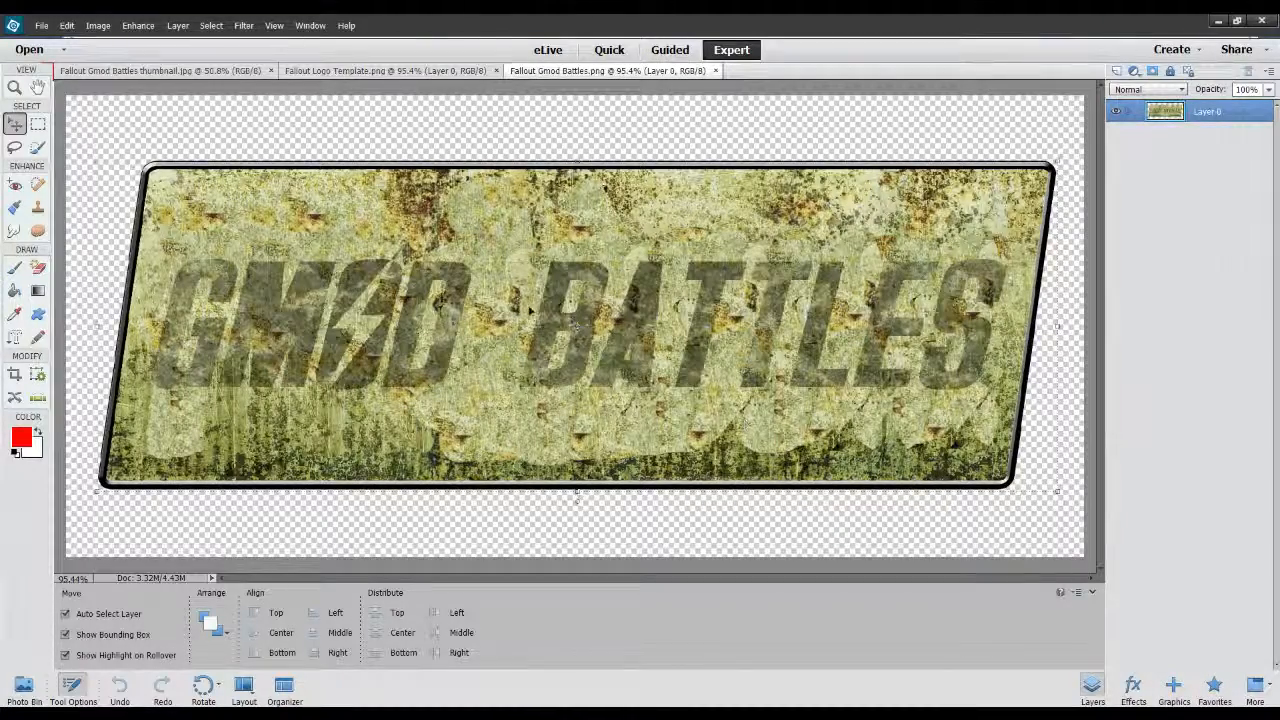
pyautogui.click(715, 70)
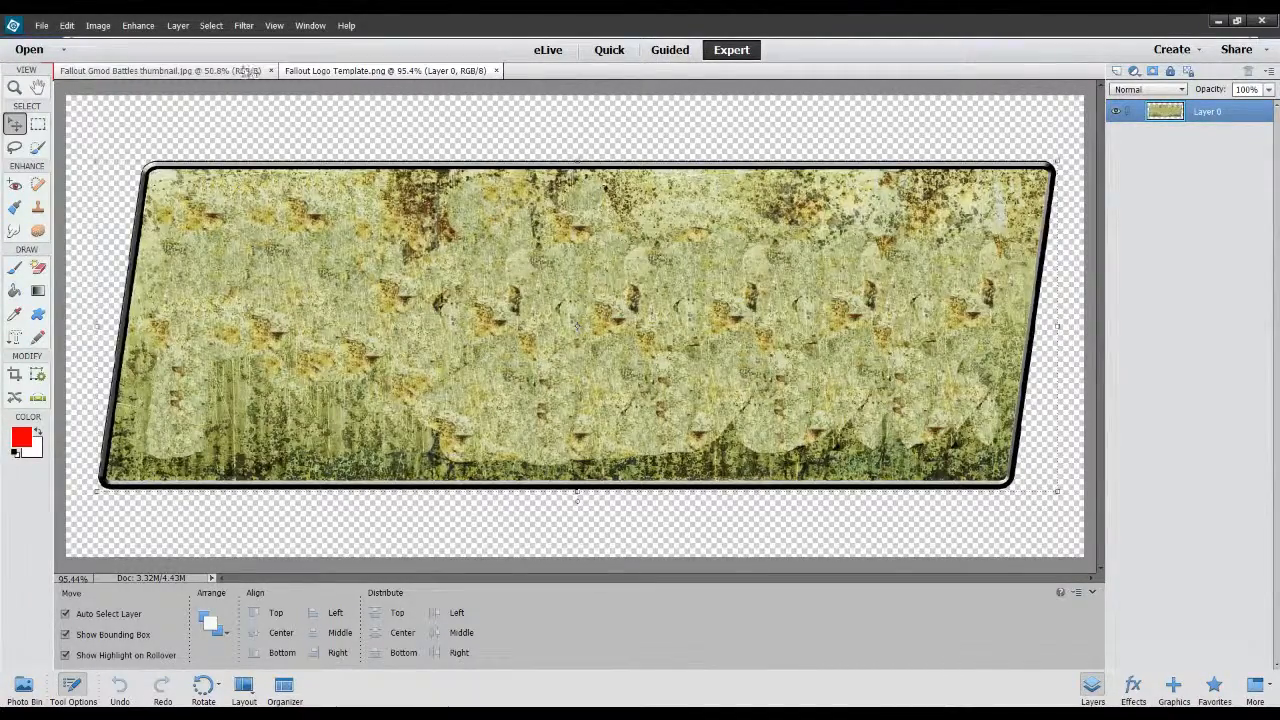
# Erase sky, ground and areas of the Vault Boy's face, suit and fist in the thumbnail with the Magic Eraser at tolerance 4.
pyautogui.click(160, 70)
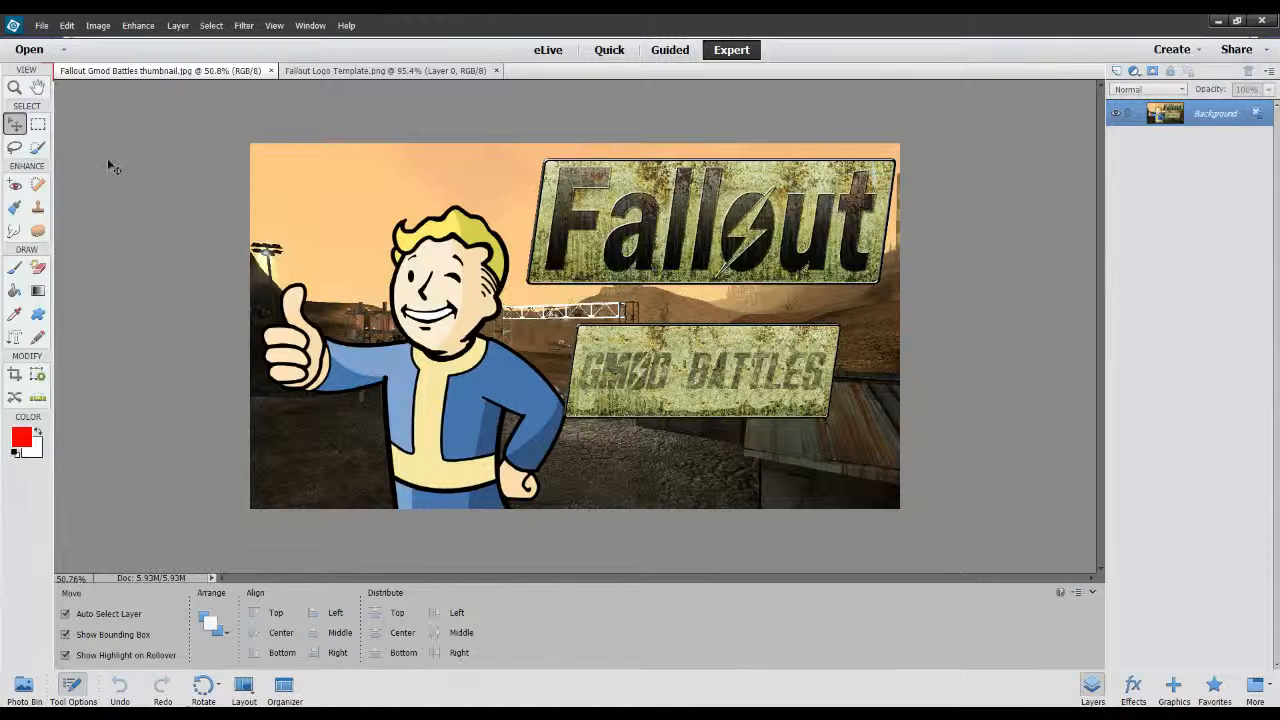
pyautogui.click(38, 267)
pyautogui.click(281, 199)
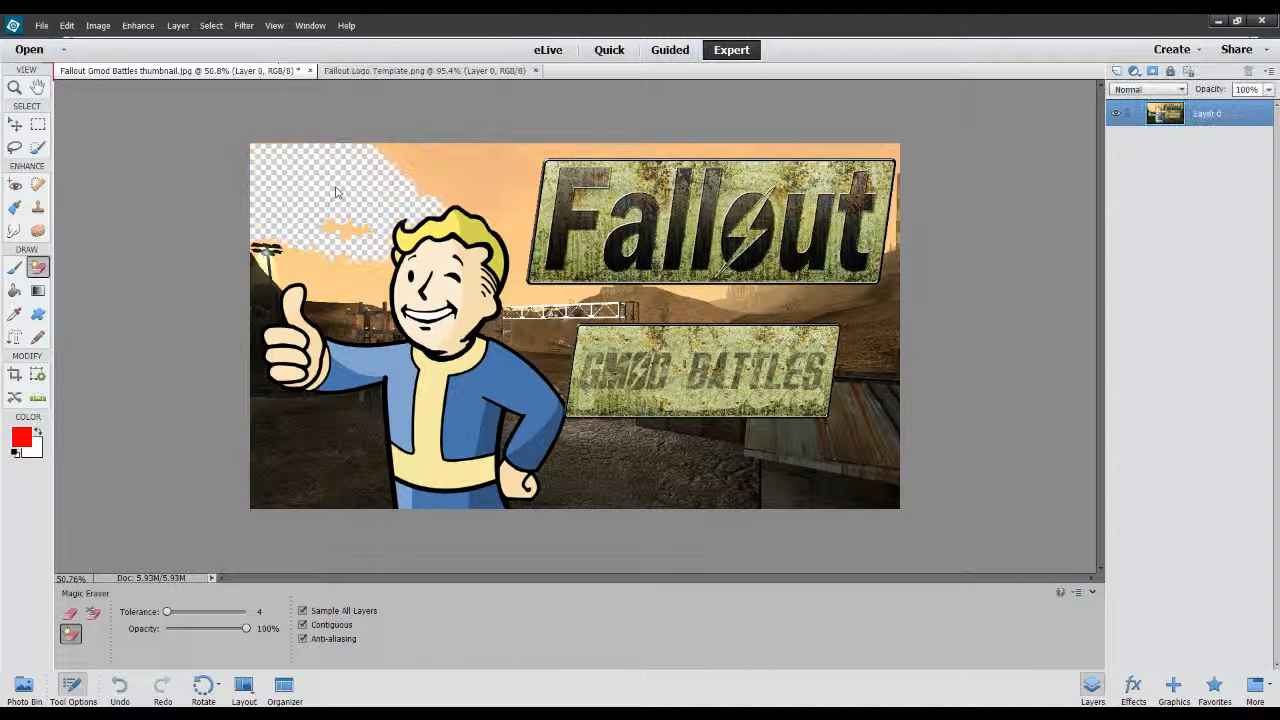
pyautogui.click(313, 416)
pyautogui.click(388, 408)
pyautogui.click(396, 410)
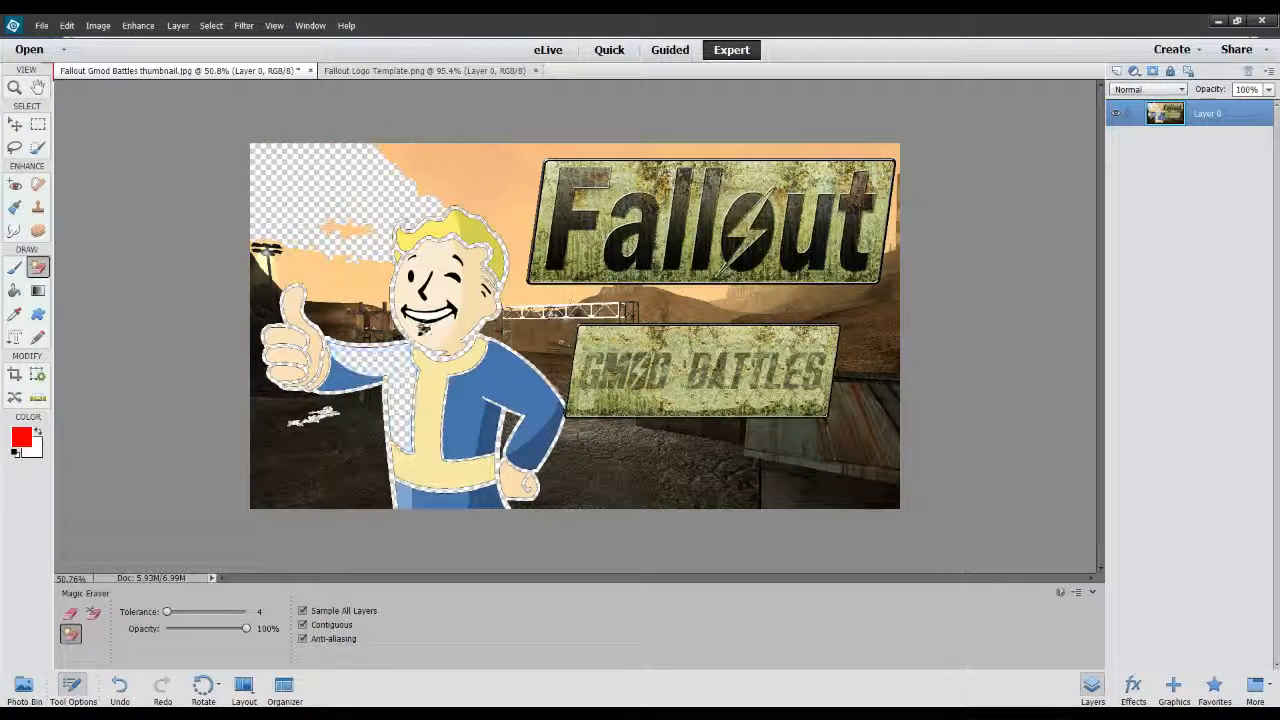
pyautogui.click(440, 300)
pyautogui.click(450, 311)
pyautogui.click(477, 388)
pyautogui.click(532, 446)
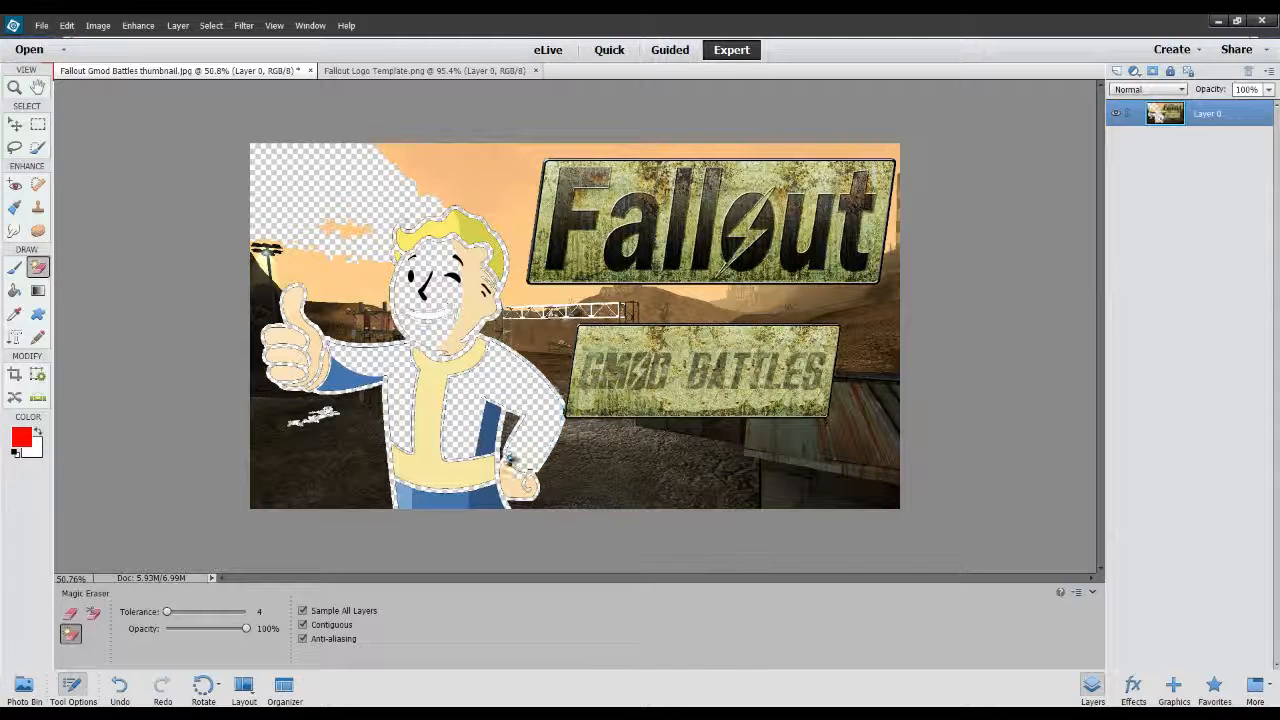
pyautogui.click(513, 478)
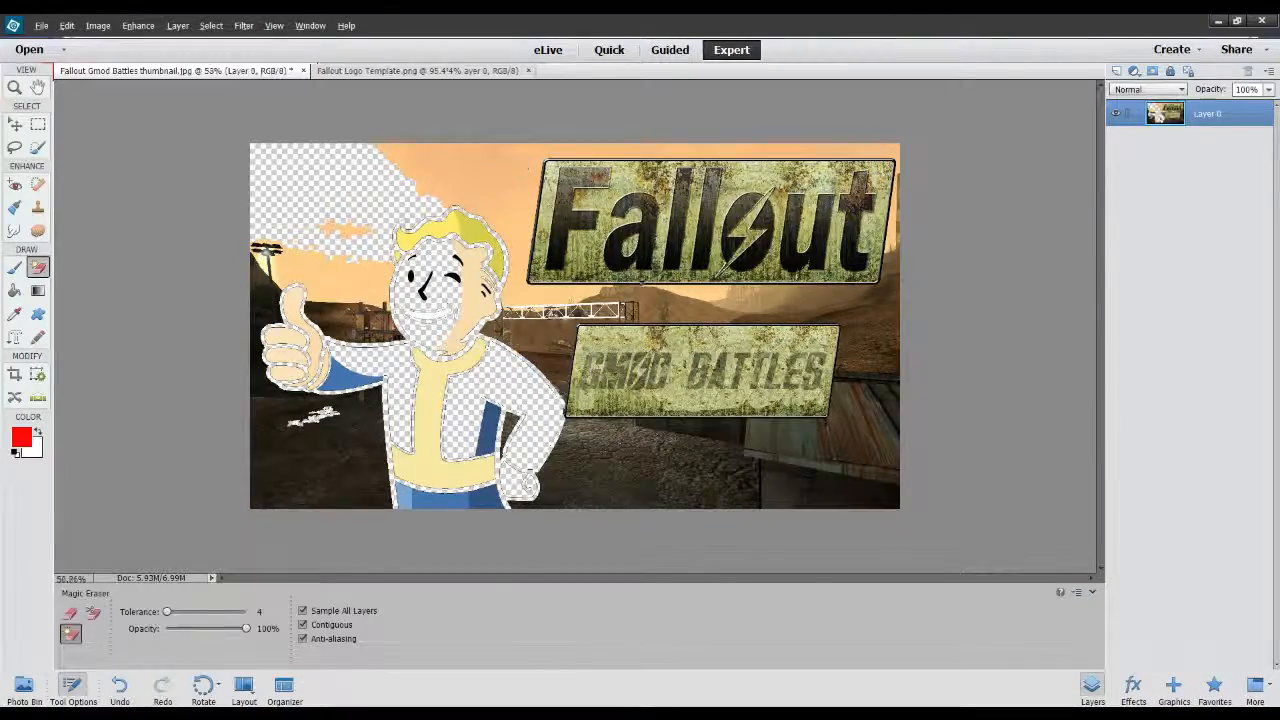
# Try the Content Aware Spot Healing Brush at 48 px across the "a" of the "Fallout" sign and undo the stroke.
pyautogui.scroll(5, 640, 270)
pyautogui.scroll(3, 937, 214)
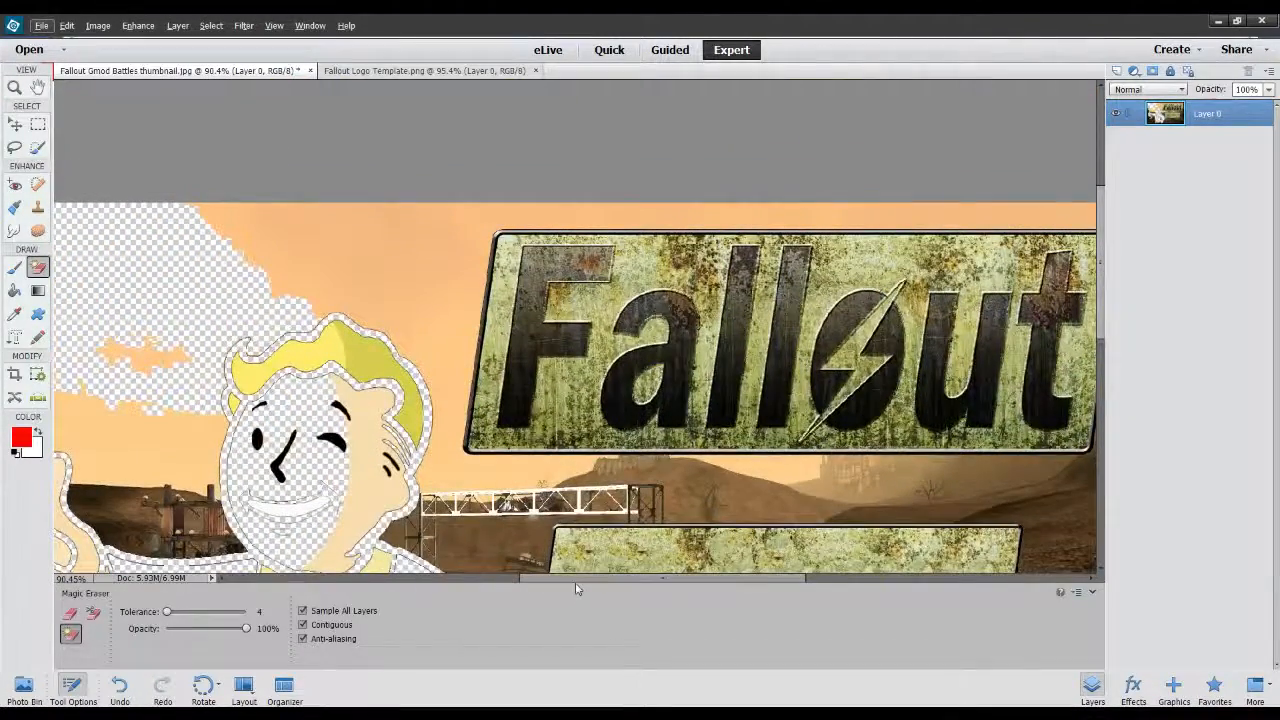
pyautogui.moveTo(690, 578); pyautogui.dragTo(728, 578)
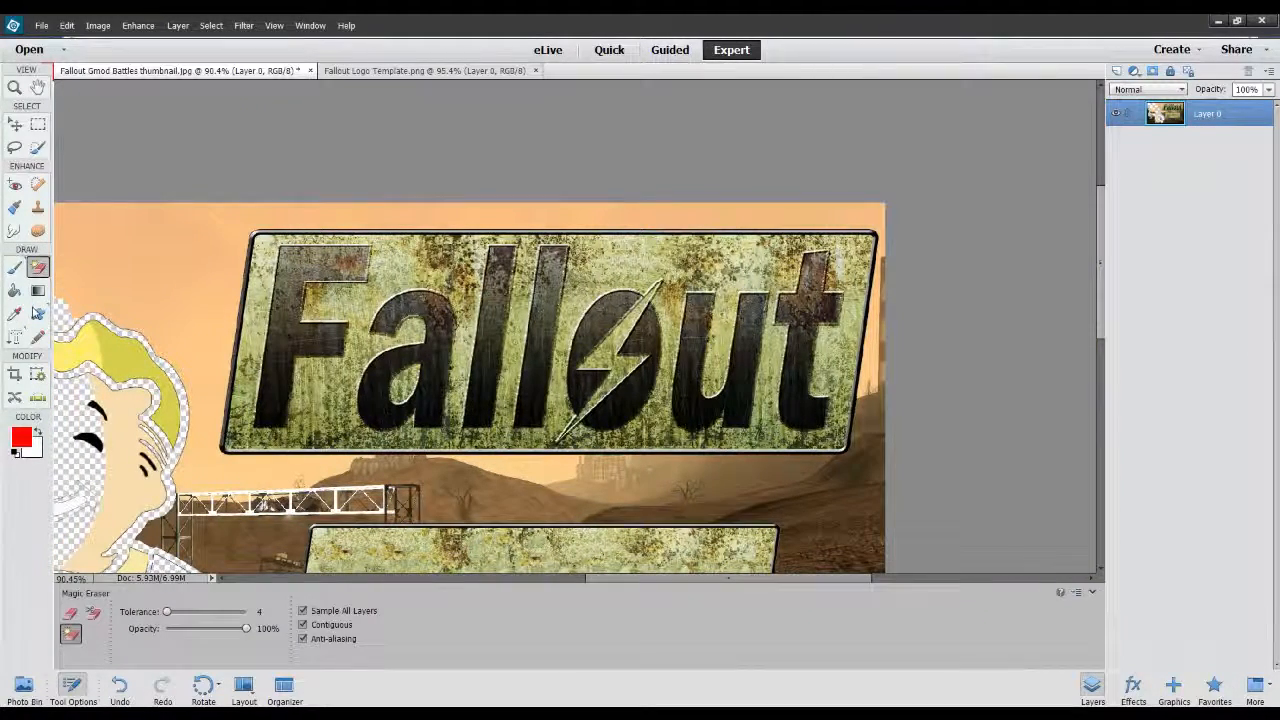
pyautogui.click(37, 186)
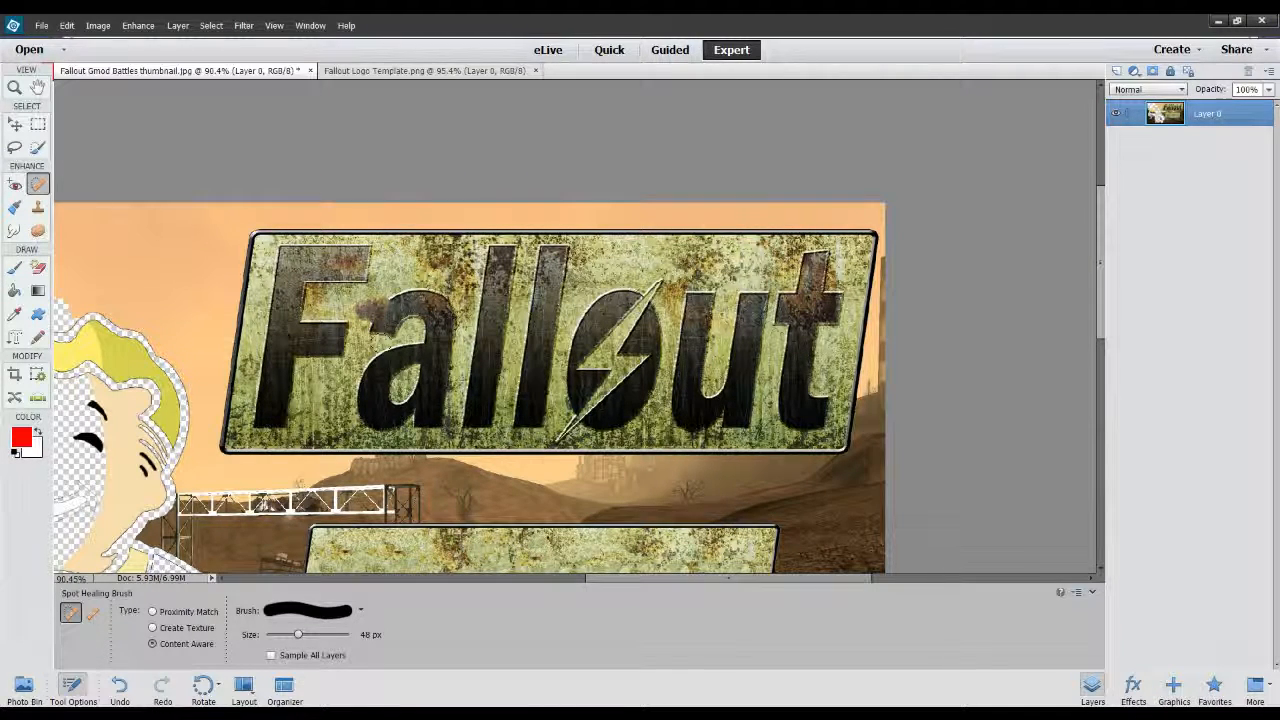
pyautogui.moveTo(355, 295); pyautogui.dragTo(490, 358)
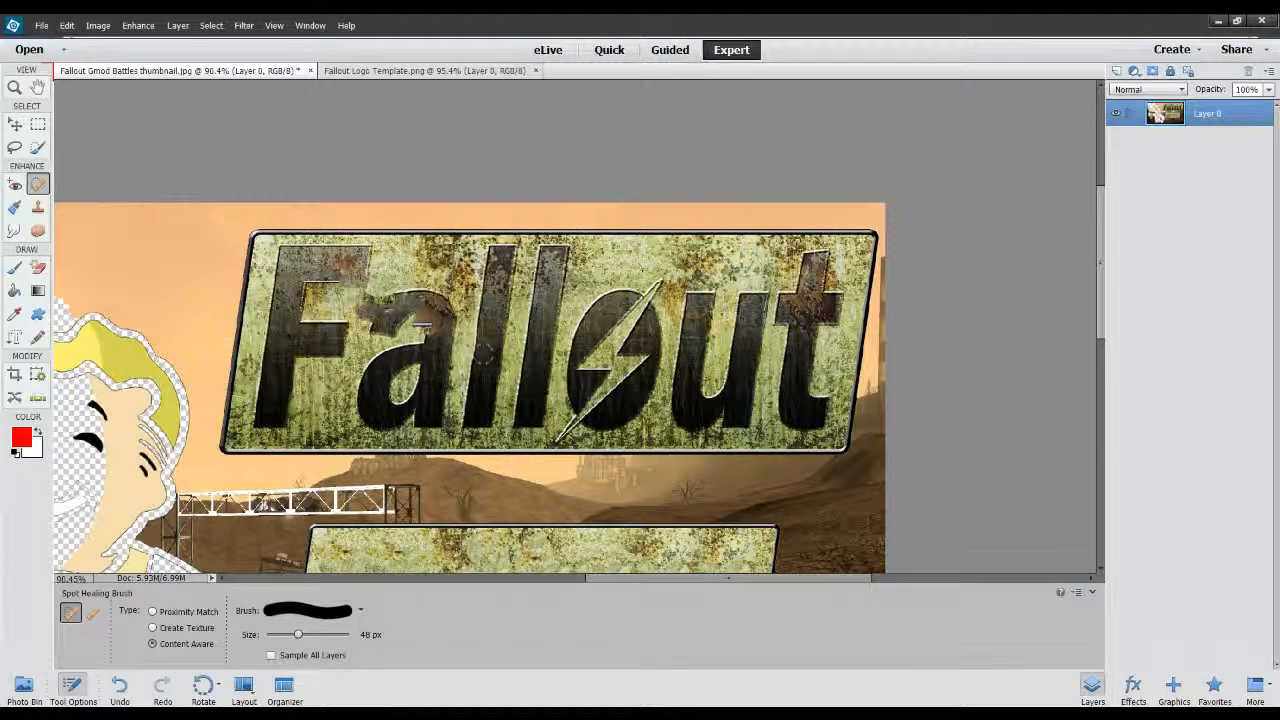
pyautogui.hotkey('ctrl', 'z')
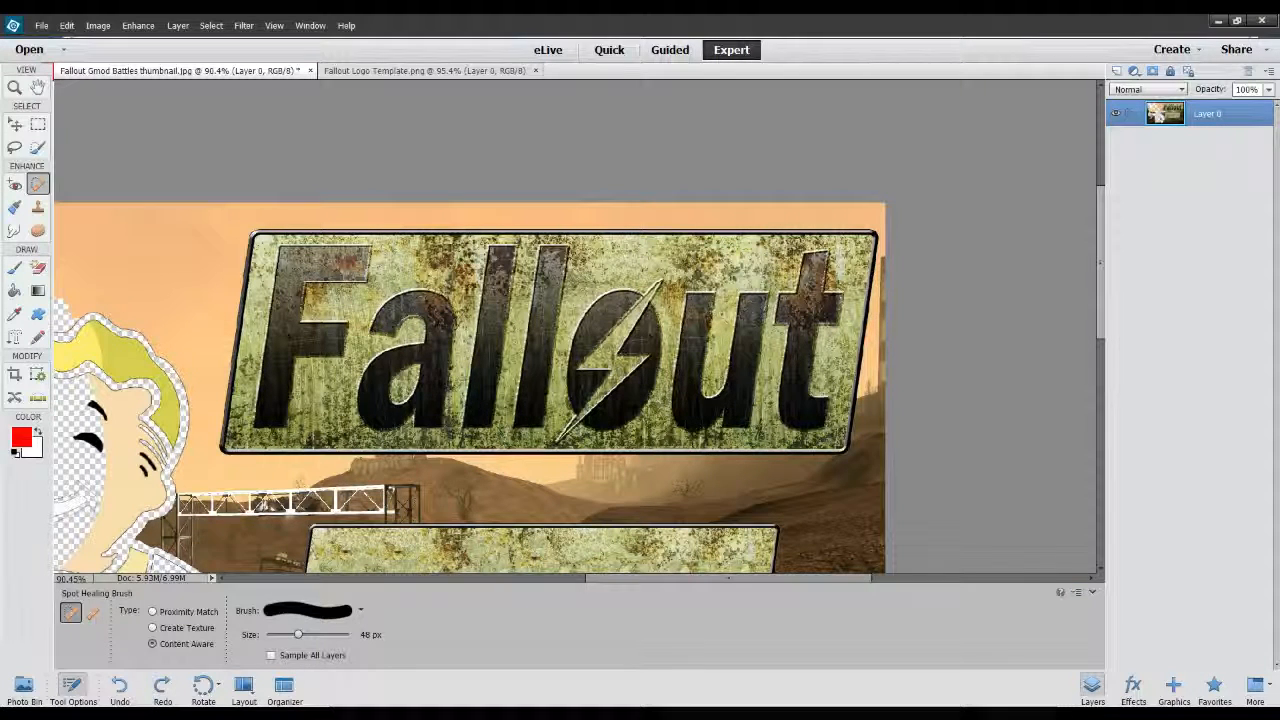
# Cover the "F" and most of the "a" on the "Fallout" sign with cloned rusty texture using a 43 px Clone Stamp.
pyautogui.click(40, 206)
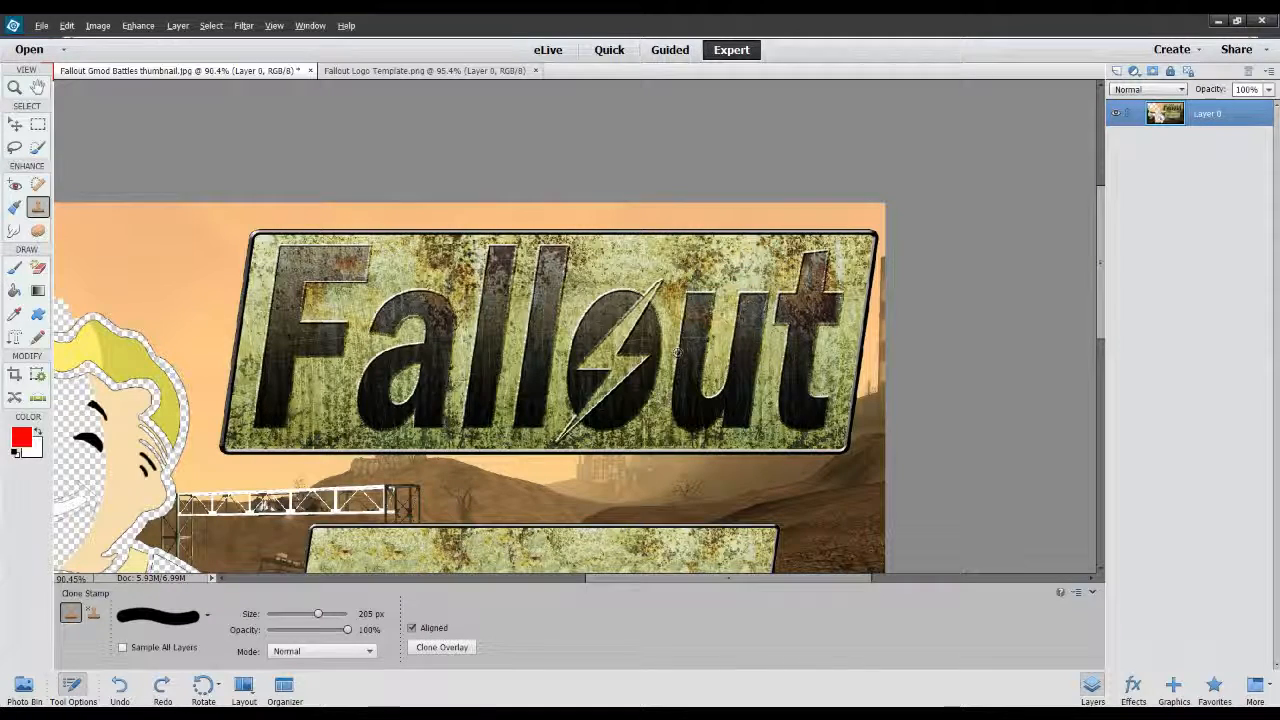
pyautogui.moveTo(318, 613); pyautogui.dragTo(307, 615)
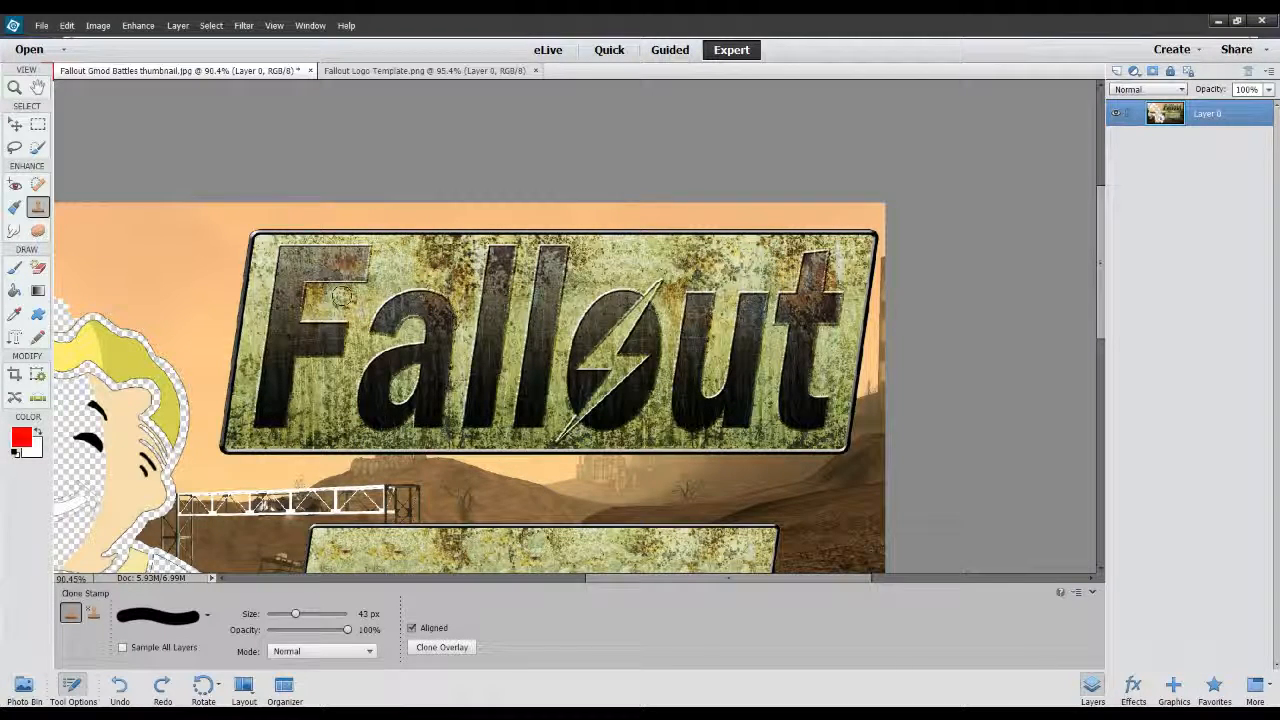
pyautogui.moveTo(346, 298)
pyautogui.mouseDown()
pyautogui.moveTo(419, 324)
pyautogui.moveTo(408, 297)
pyautogui.moveTo(358, 261)
pyautogui.moveTo(393, 290)
pyautogui.moveTo(308, 290)
pyautogui.moveTo(283, 273)
pyautogui.moveTo(276, 297)
pyautogui.moveTo(308, 265)
pyautogui.moveTo(308, 300)
pyautogui.moveTo(278, 325)
pyautogui.moveTo(278, 370)
pyautogui.moveTo(303, 295)
pyautogui.moveTo(278, 405)
pyautogui.moveTo(293, 305)
pyautogui.moveTo(253, 406)
pyautogui.moveTo(274, 343)
pyautogui.mouseUp()
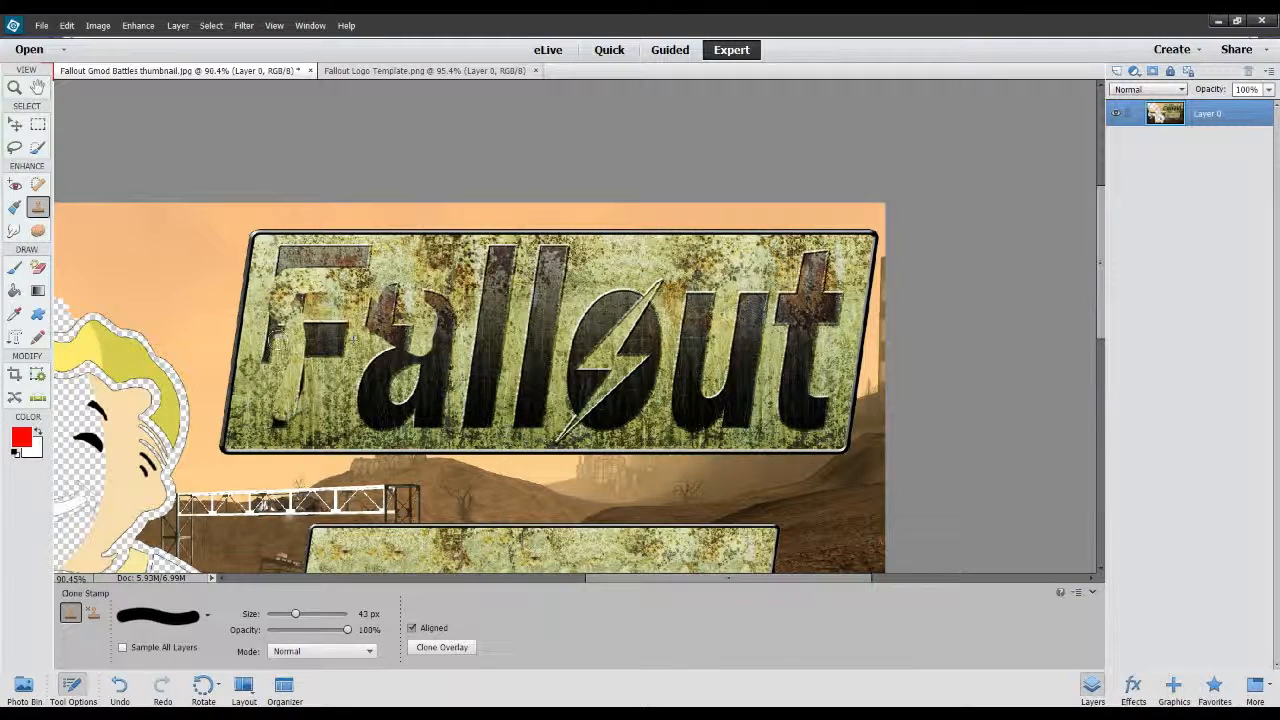
pyautogui.moveTo(278, 342); pyautogui.dragTo(279, 340)
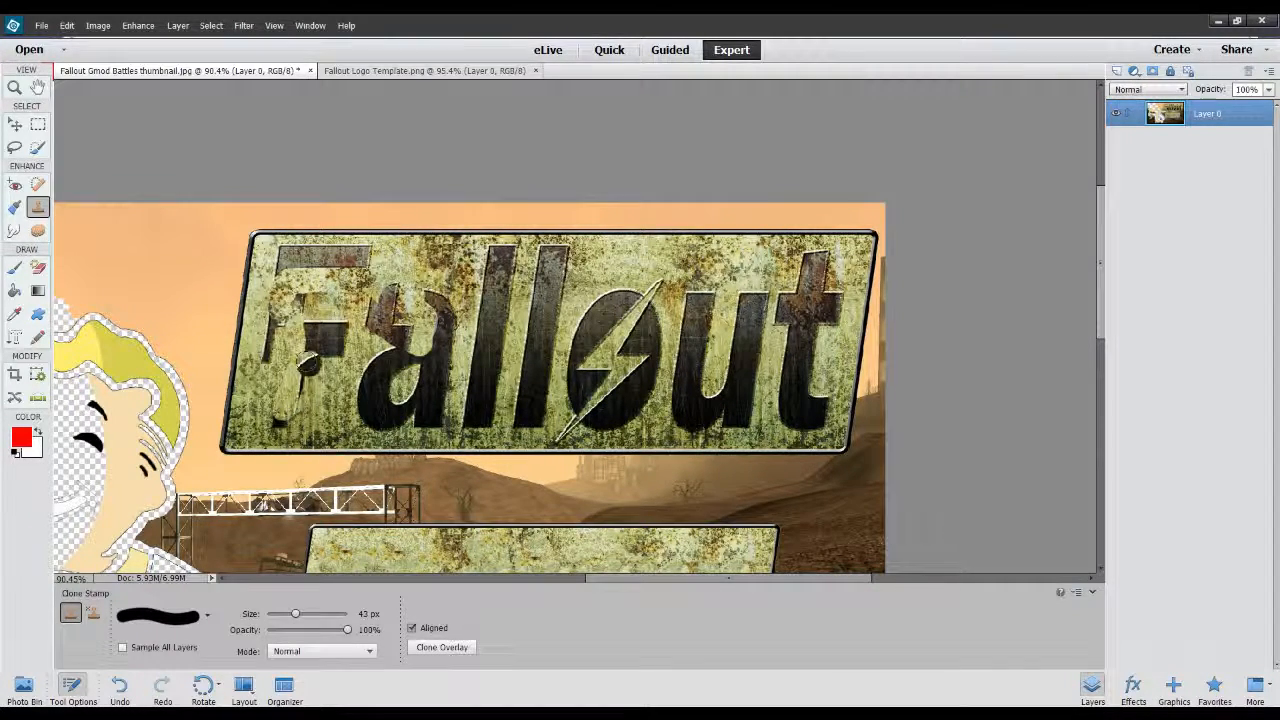
pyautogui.click(261, 354)
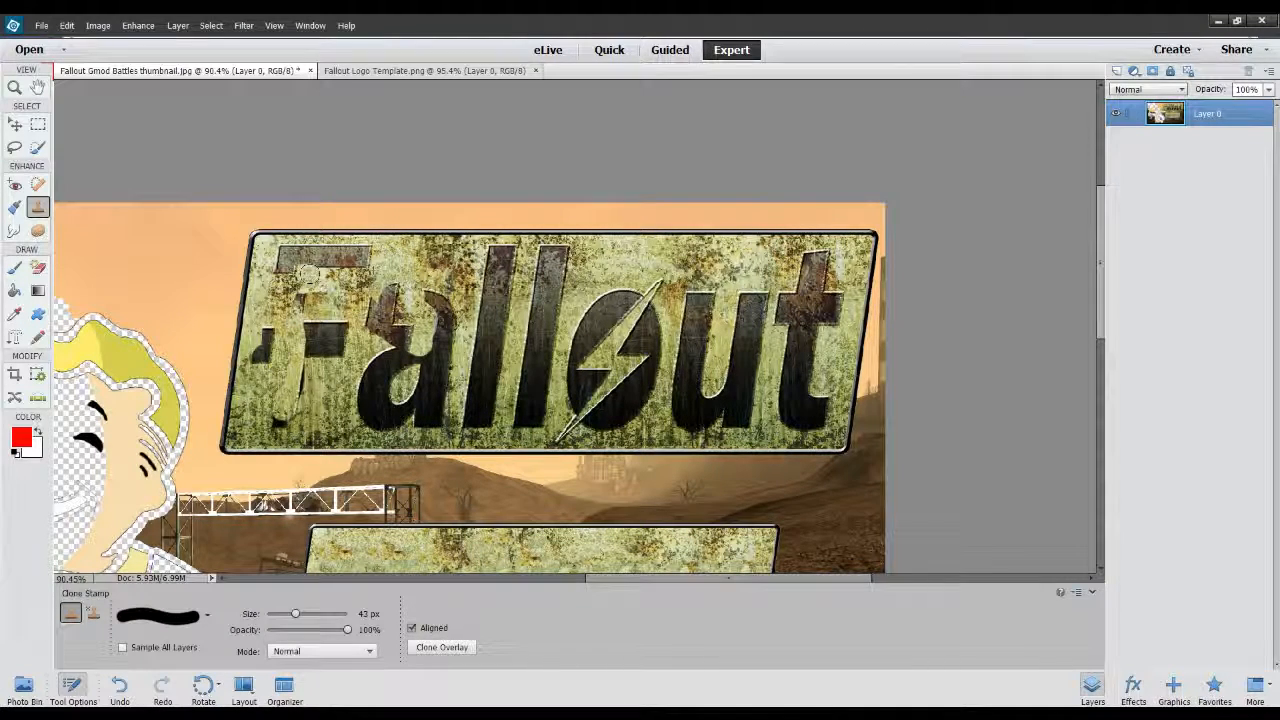
pyautogui.moveTo(306, 275)
pyautogui.mouseDown()
pyautogui.moveTo(297, 327)
pyautogui.moveTo(307, 292)
pyautogui.moveTo(287, 262)
pyautogui.moveTo(302, 257)
pyautogui.moveTo(280, 257)
pyautogui.moveTo(300, 295)
pyautogui.moveTo(285, 279)
pyautogui.moveTo(260, 350)
pyautogui.moveTo(302, 307)
pyautogui.moveTo(260, 352)
pyautogui.moveTo(317, 307)
pyautogui.moveTo(292, 337)
pyautogui.moveTo(320, 325)
pyautogui.moveTo(312, 352)
pyautogui.moveTo(294, 337)
pyautogui.moveTo(294, 387)
pyautogui.moveTo(302, 372)
pyautogui.moveTo(288, 402)
pyautogui.moveTo(334, 337)
pyautogui.moveTo(322, 309)
pyautogui.moveTo(322, 383)
pyautogui.mouseUp()
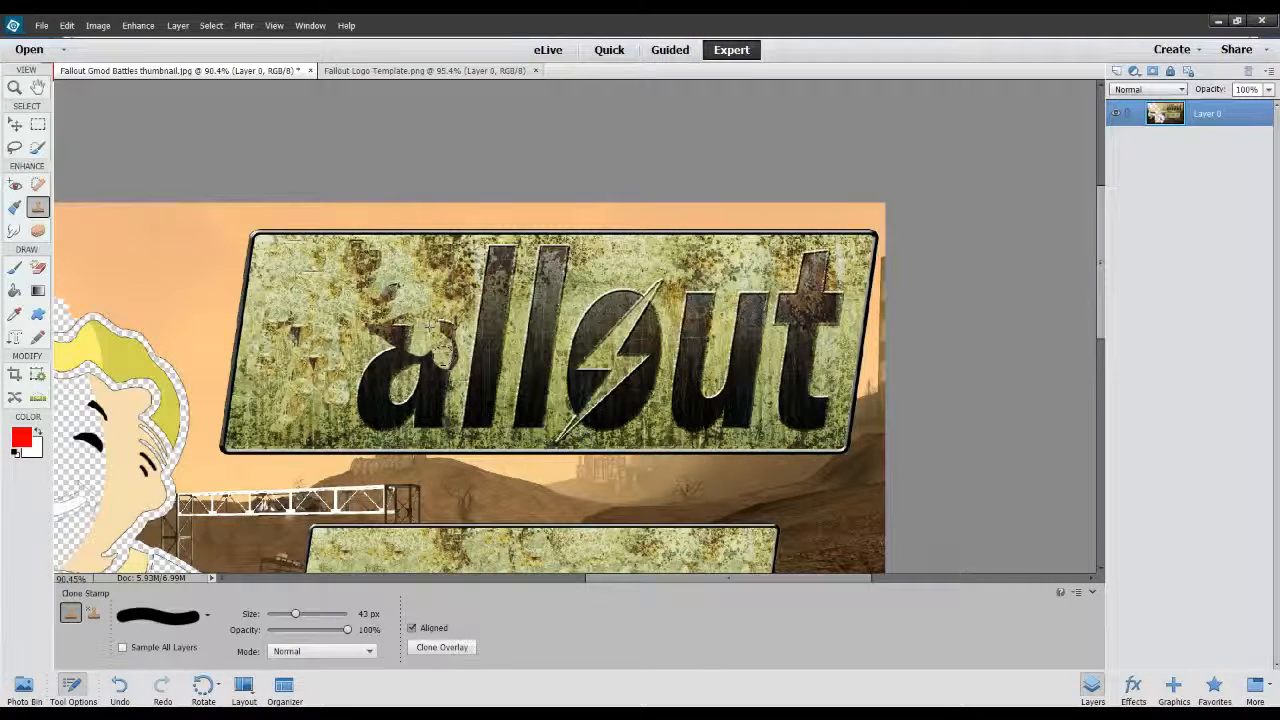
pyautogui.moveTo(386, 288)
pyautogui.mouseDown()
pyautogui.moveTo(390, 372)
pyautogui.moveTo(443, 374)
pyautogui.mouseUp()
pyautogui.click(370, 398)
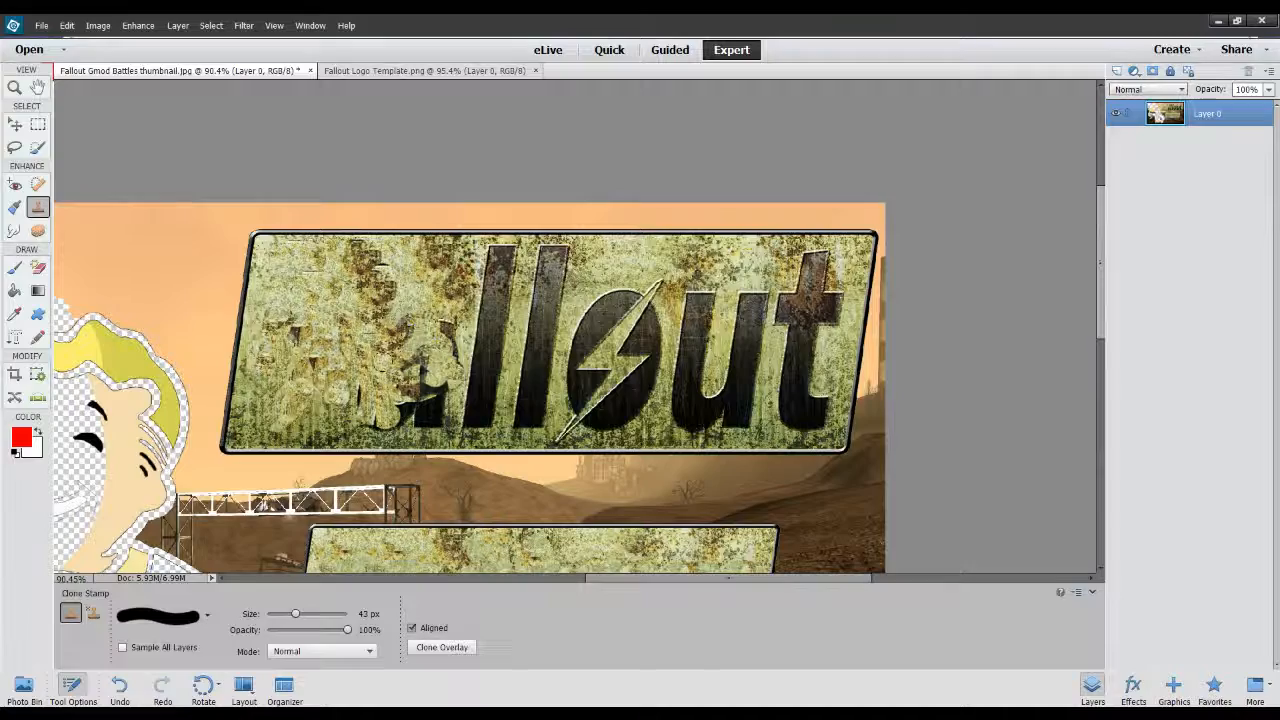
# Examine the lettering on the "GMOD BATTLES" sign up close and return to a wider view of the thumbnail.
pyautogui.scroll(-5, 570, 330)
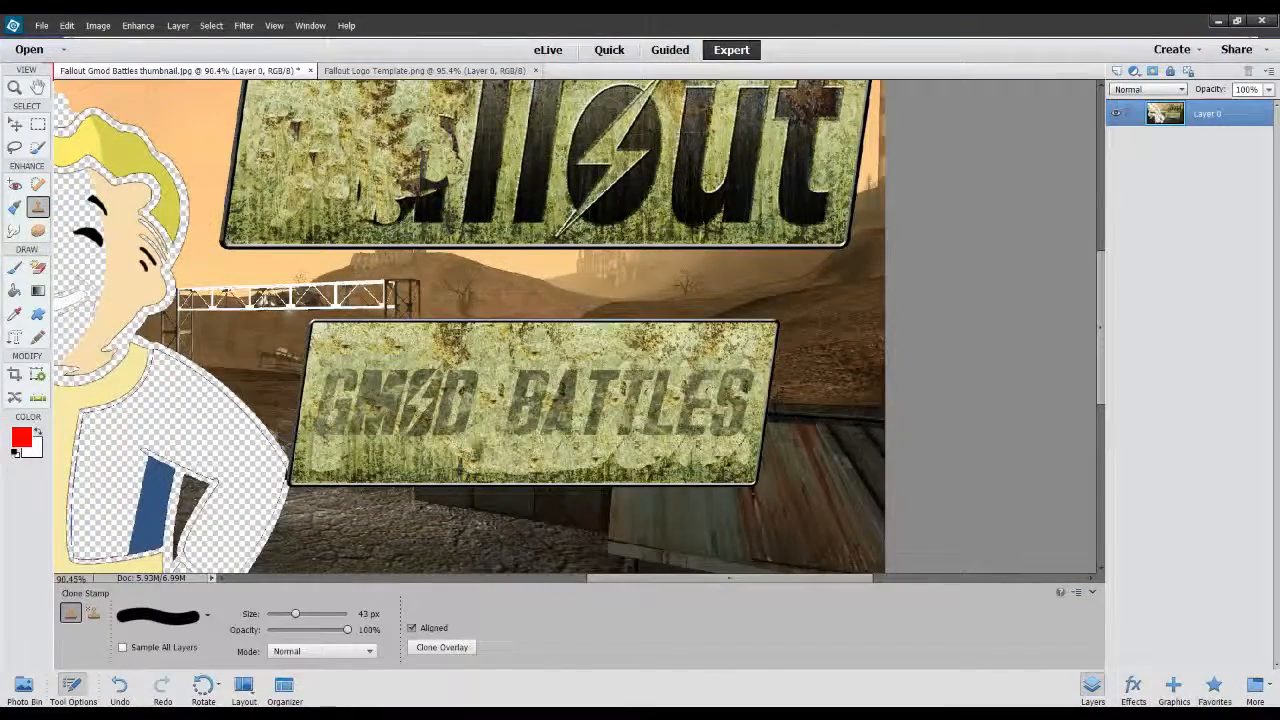
pyautogui.scroll(5, 401, 440)
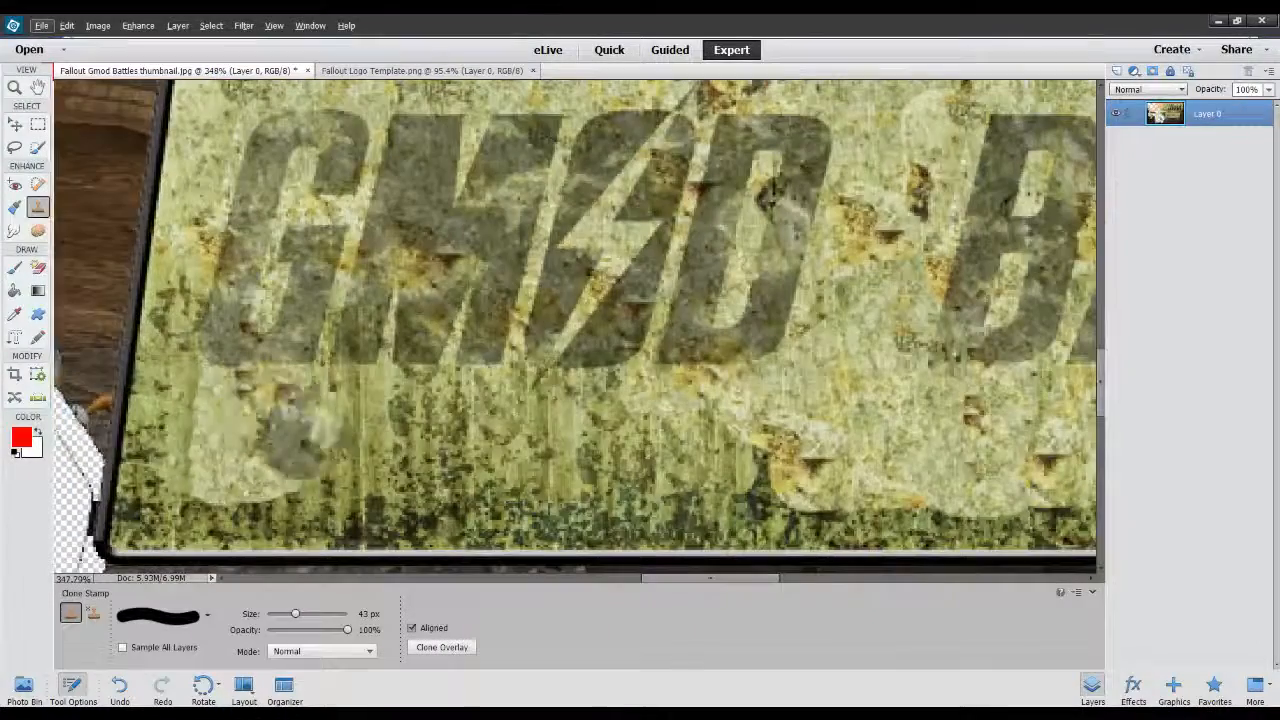
pyautogui.scroll(-8, 690, 530)
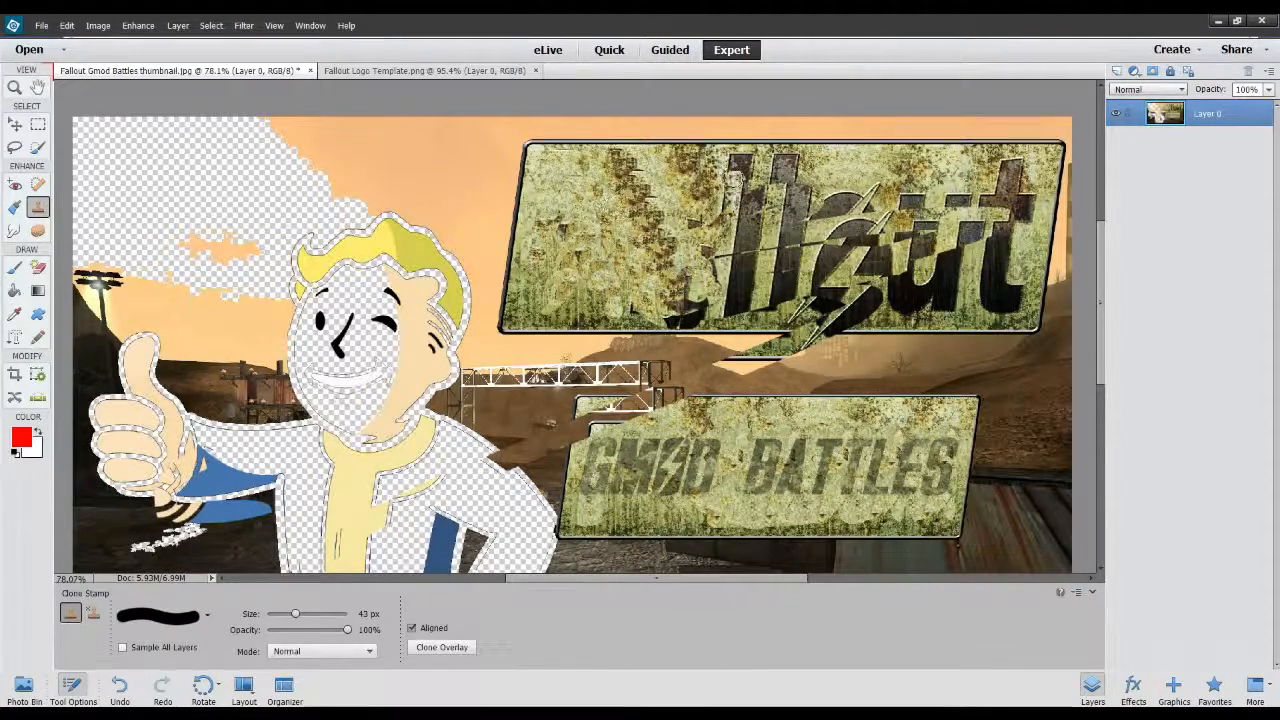
# Close Fallout Gmod Battles thumbnail.jpg, leaving the blank sign Fallout Logo Template.png open.
pyautogui.click(329, 76)
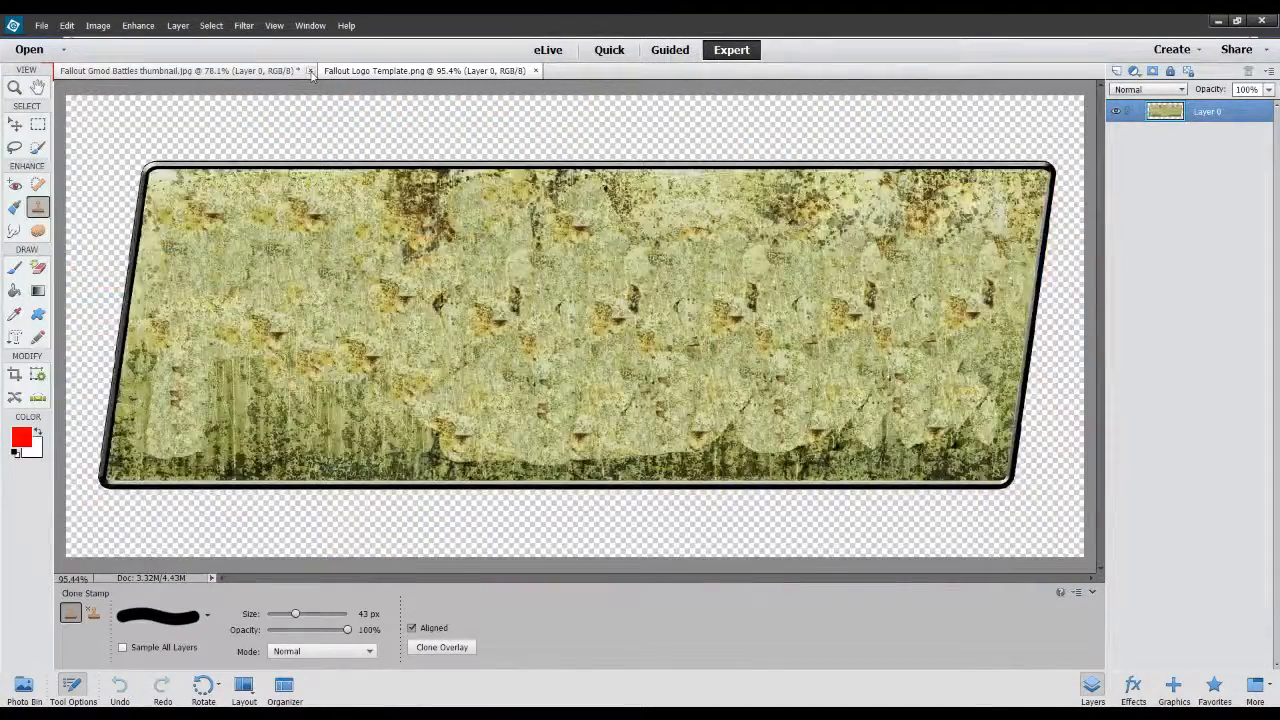
pyautogui.click(180, 71)
pyautogui.click(310, 71)
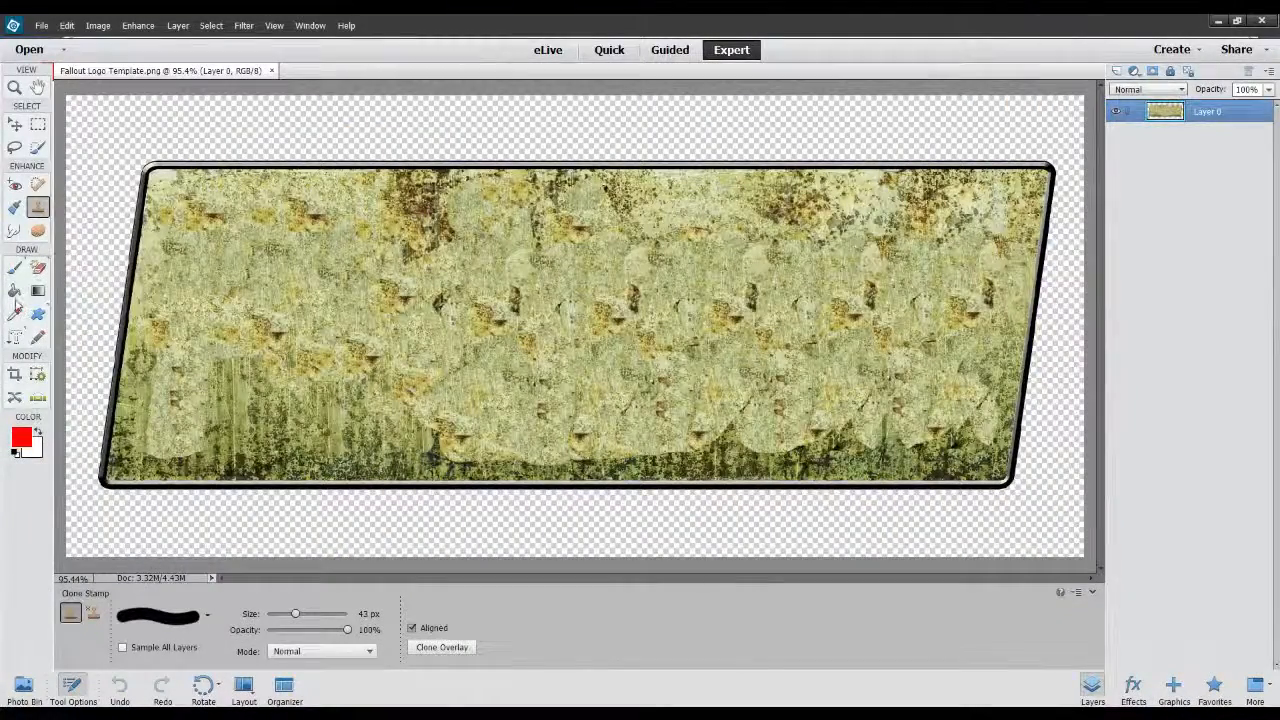
# Try to start a vertical type mask in Overseer Italic at 250 pt on the blank sign template.
pyautogui.click(15, 337)
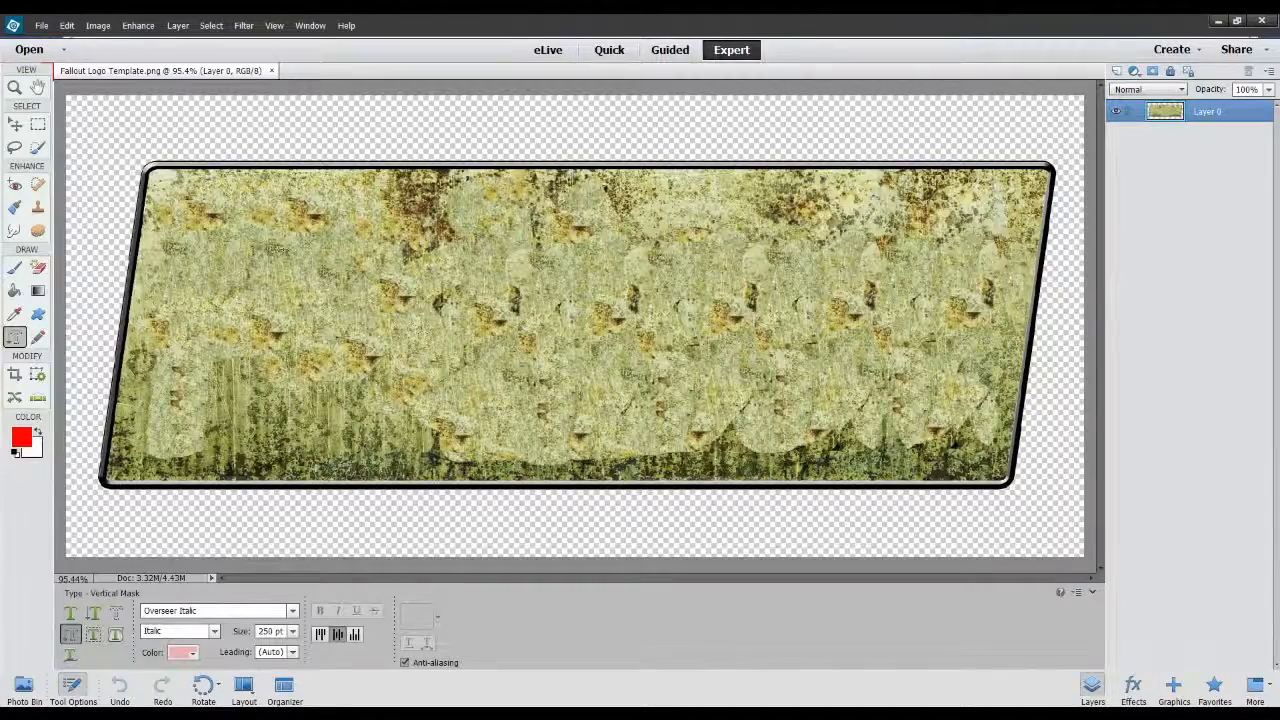
pyautogui.click(922, 328)
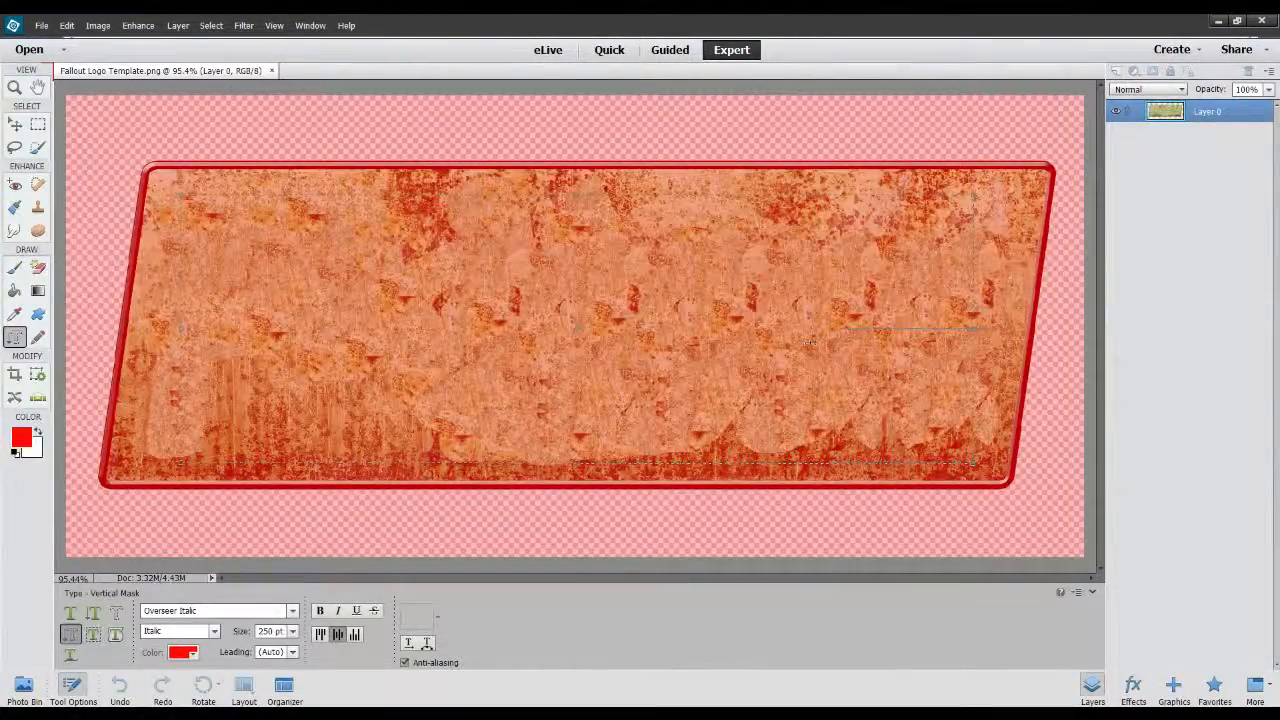
pyautogui.click(957, 482)
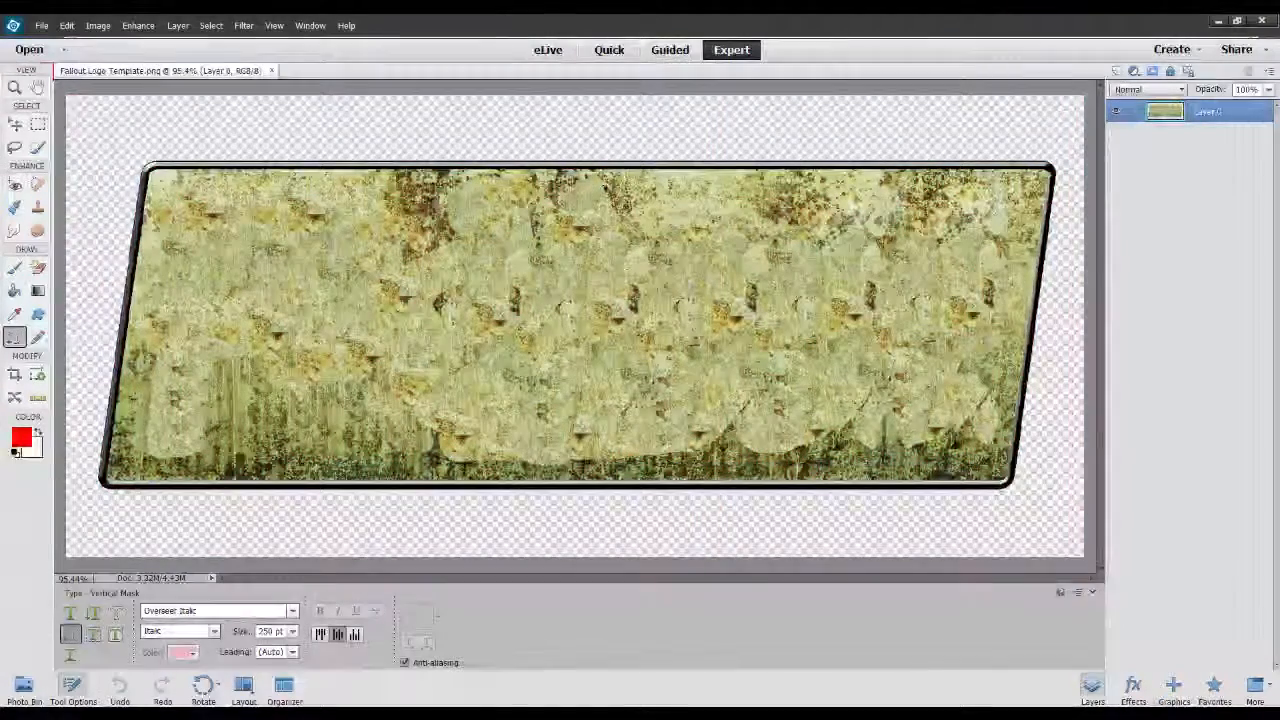
# Pick black as the text colour and nudge the blank sign slightly down and to the right on the canvas.
pyautogui.press('i')
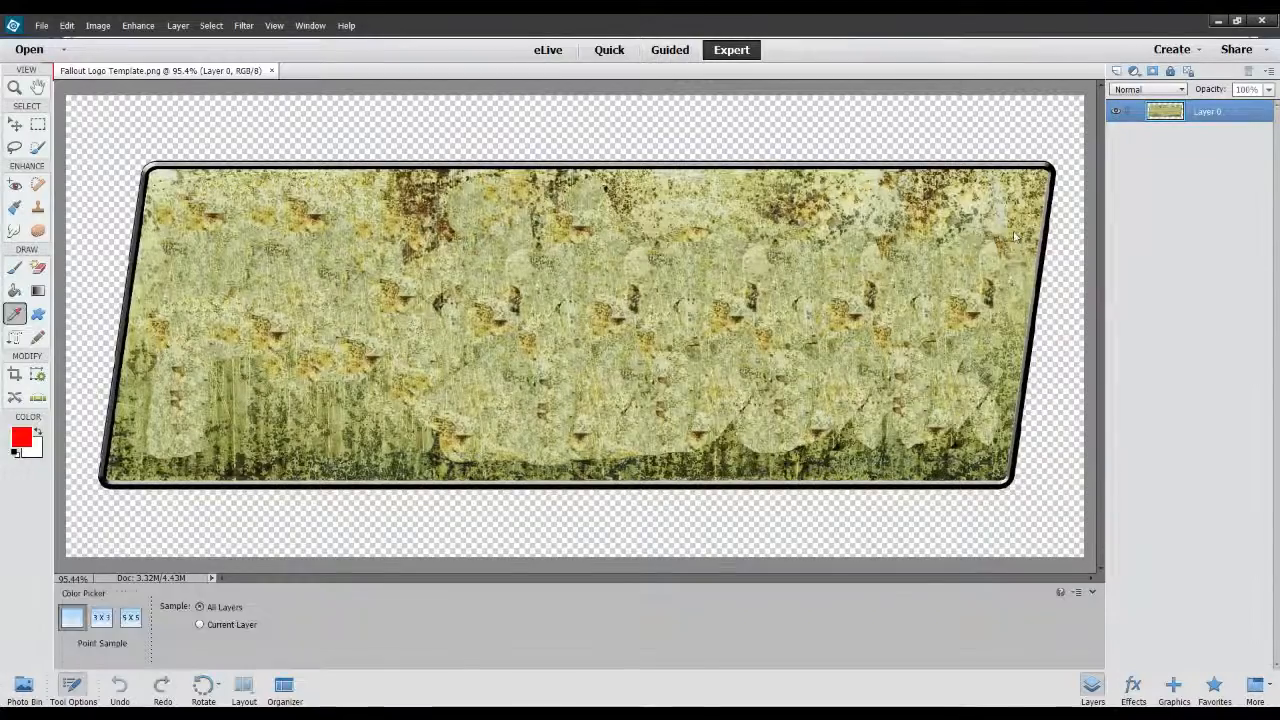
pyautogui.press('t')
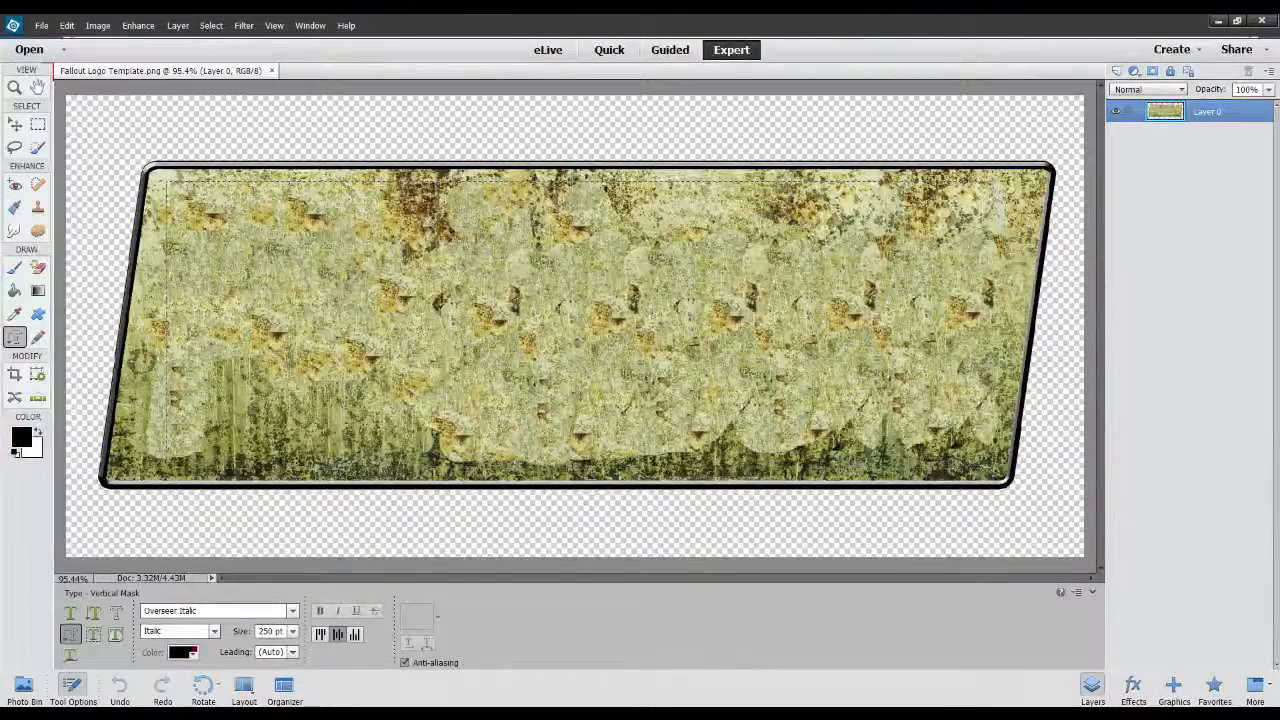
pyautogui.click(968, 476)
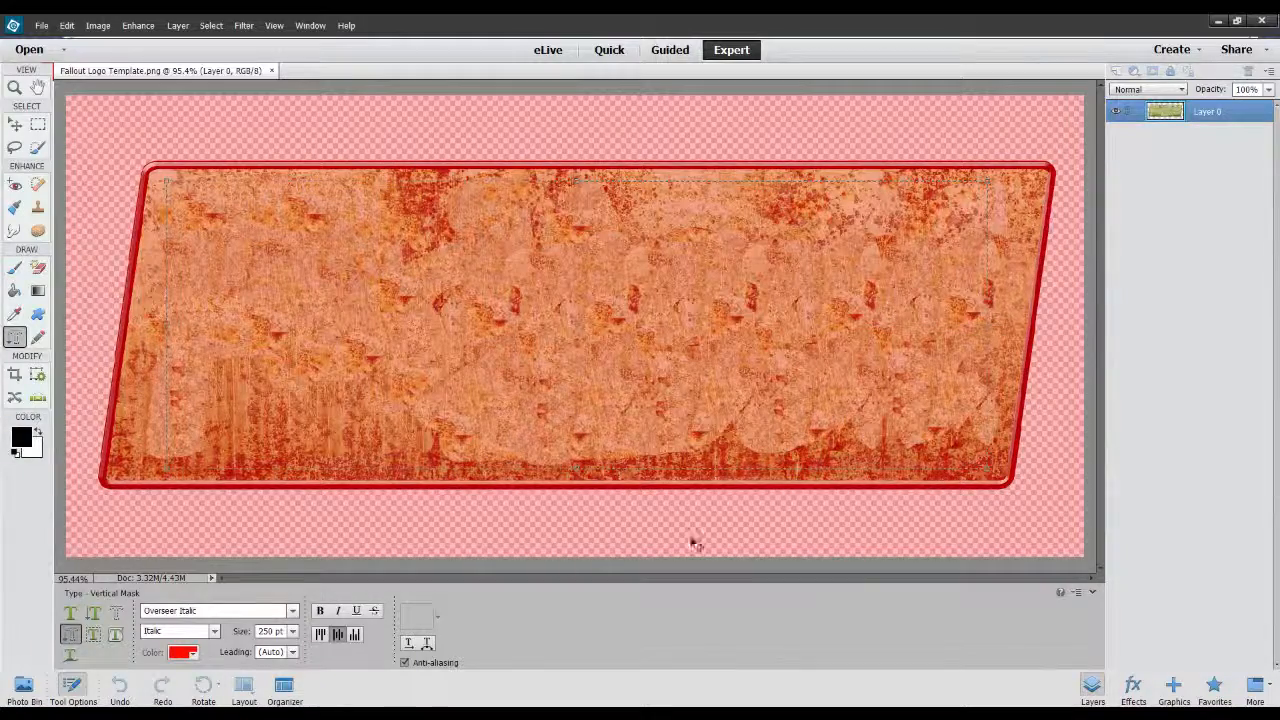
pyautogui.click(184, 653)
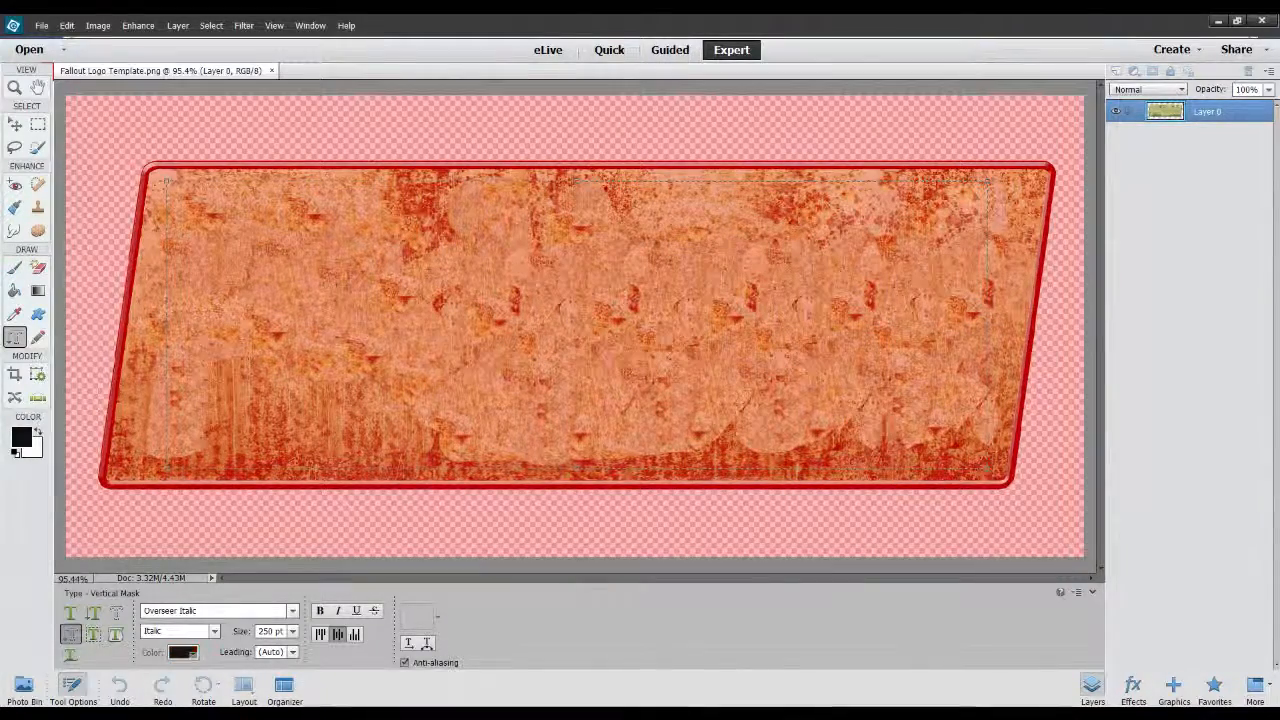
pyautogui.click(938, 484)
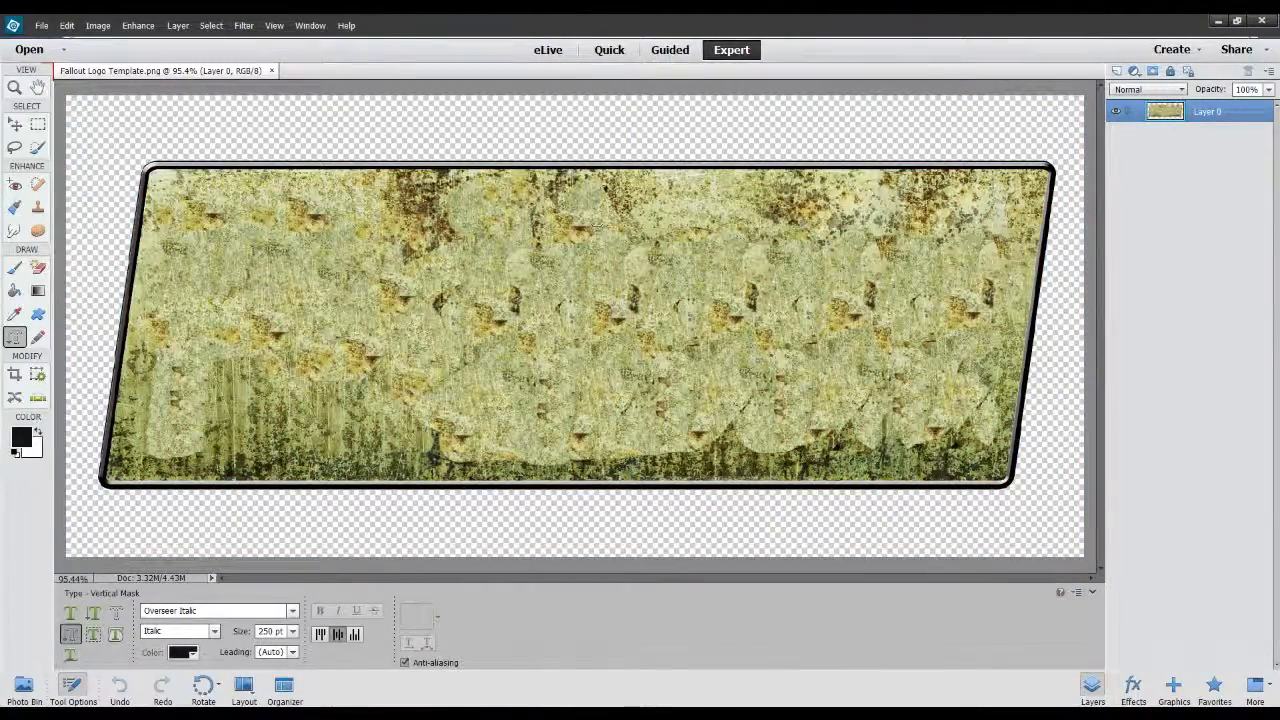
pyautogui.press('v')
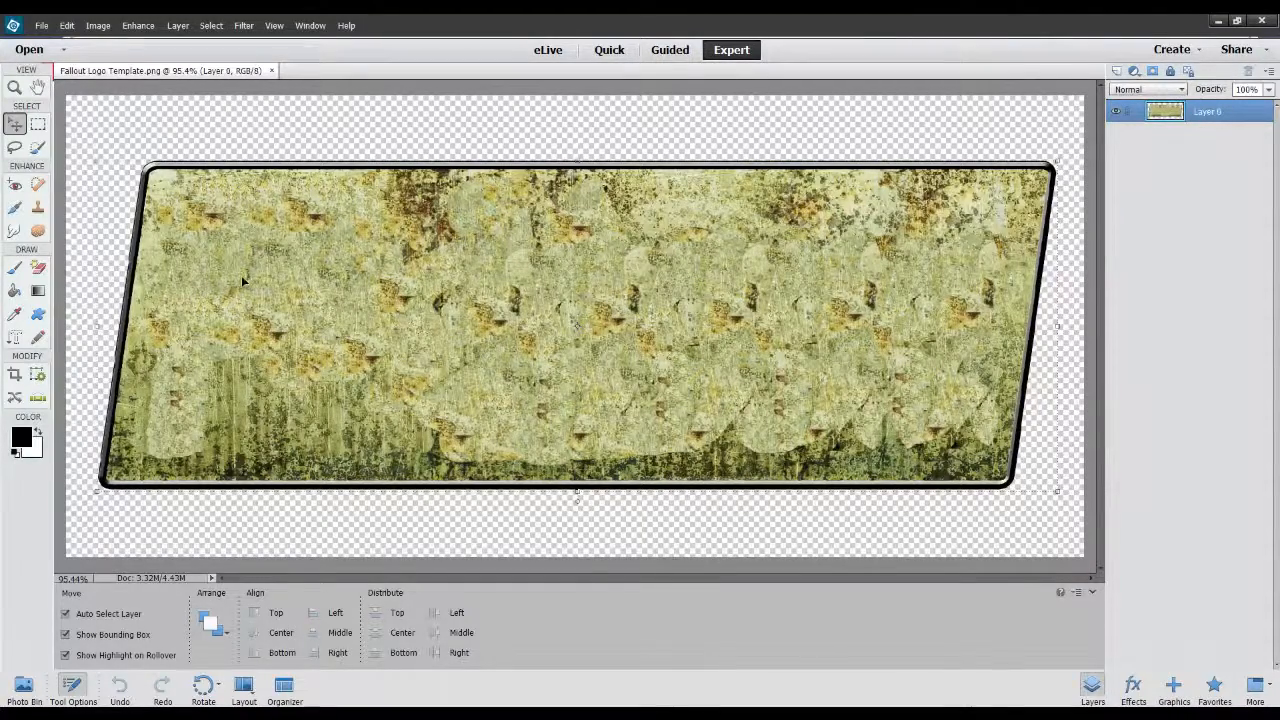
pyautogui.moveTo(241, 275)
pyautogui.mouseDown()
pyautogui.moveTo(283, 348)
pyautogui.moveTo(245, 282)
pyautogui.mouseUp()
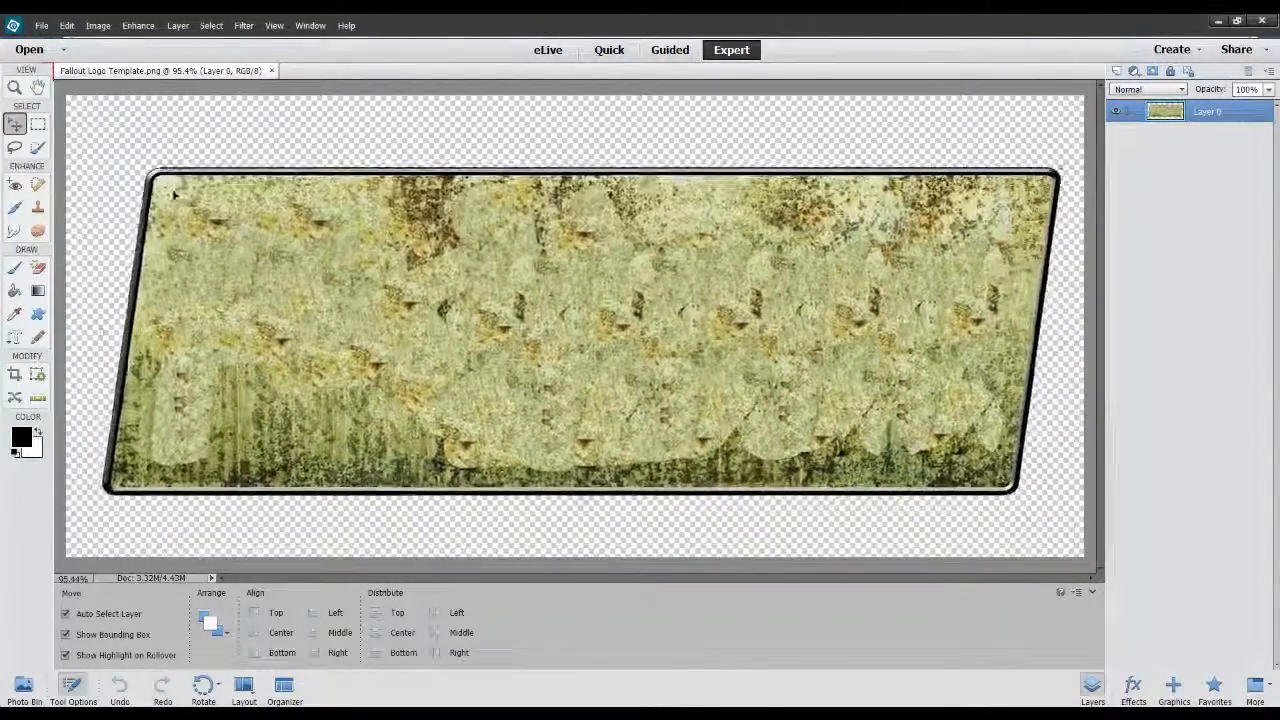
# Try a vertical type mask across the sign with the sample letters "hjjh" and clear them.
pyautogui.click(15, 337)
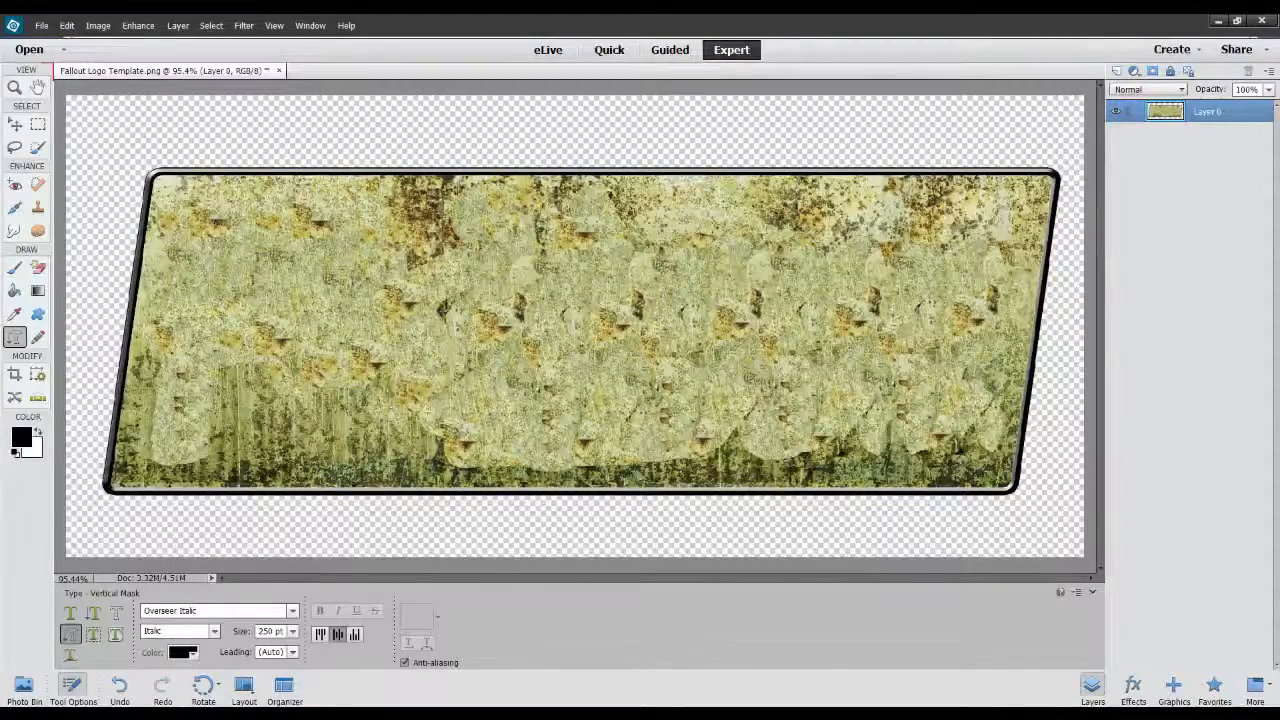
pyautogui.moveTo(186, 197); pyautogui.dragTo(978, 425)
pyautogui.moveTo(972, 470); pyautogui.dragTo(975, 472)
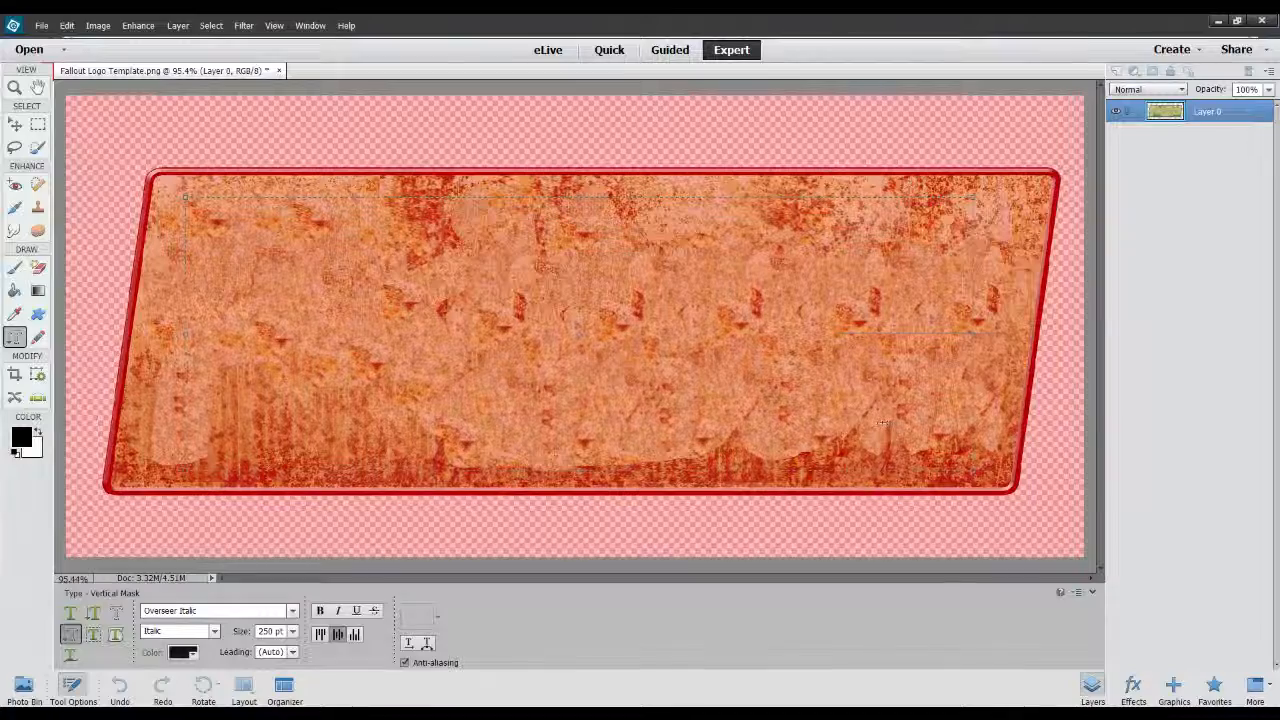
pyautogui.write('hjjh')
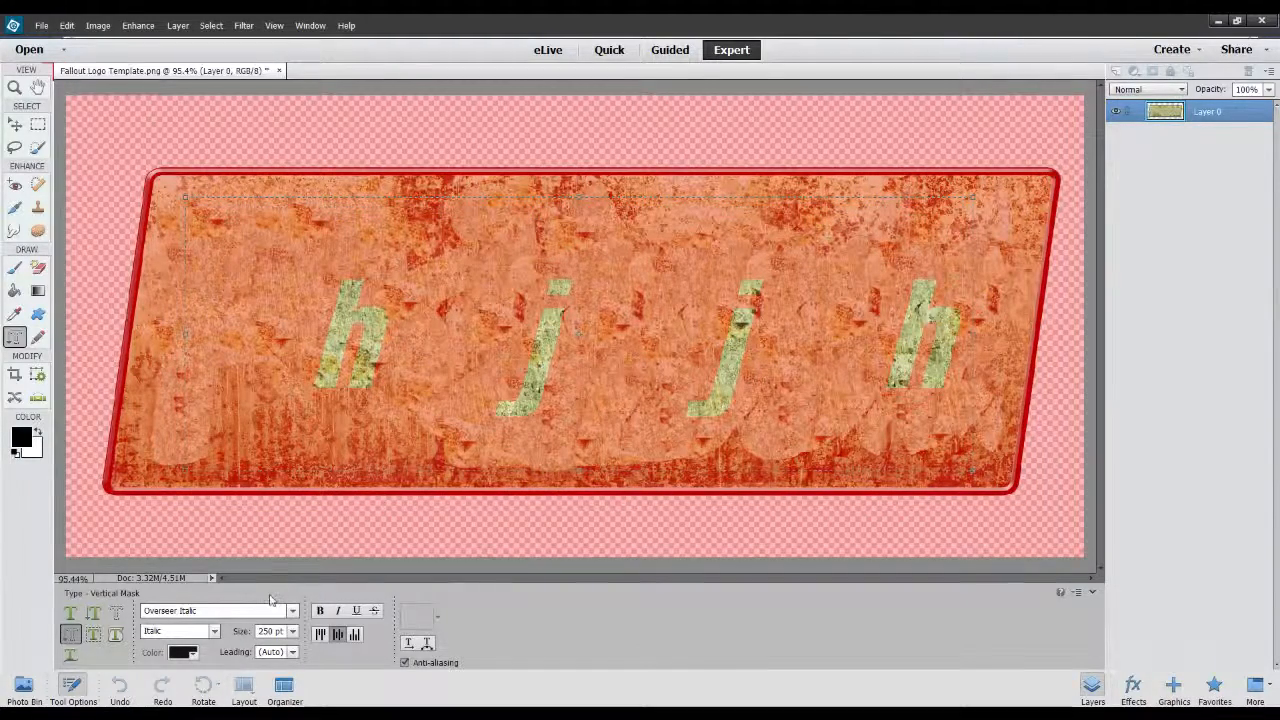
pyautogui.press('BackSpace')
pyautogui.press('BackSpace')
pyautogui.press('BackSpace')
pyautogui.press('BackSpace')
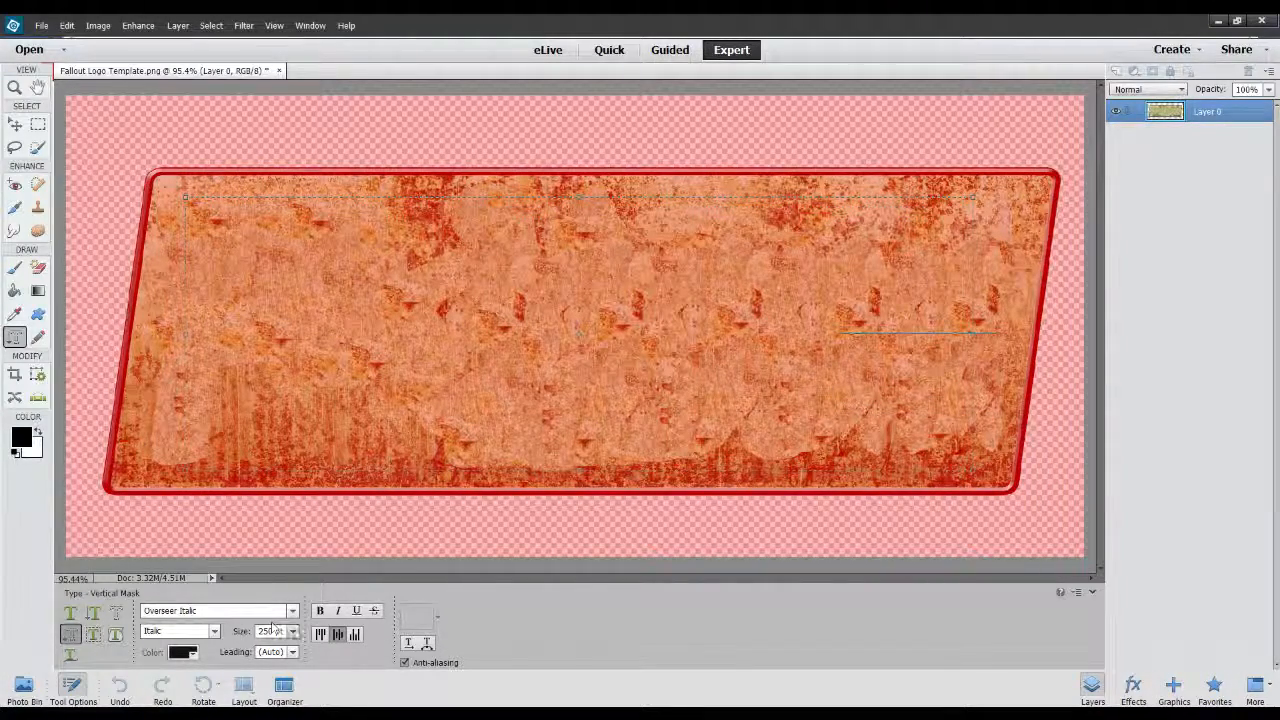
# Try top alignment for the vertical type mask with the sample letters "fgfd" and clear them.
pyautogui.click(320, 634)
pyautogui.write('fgfd')
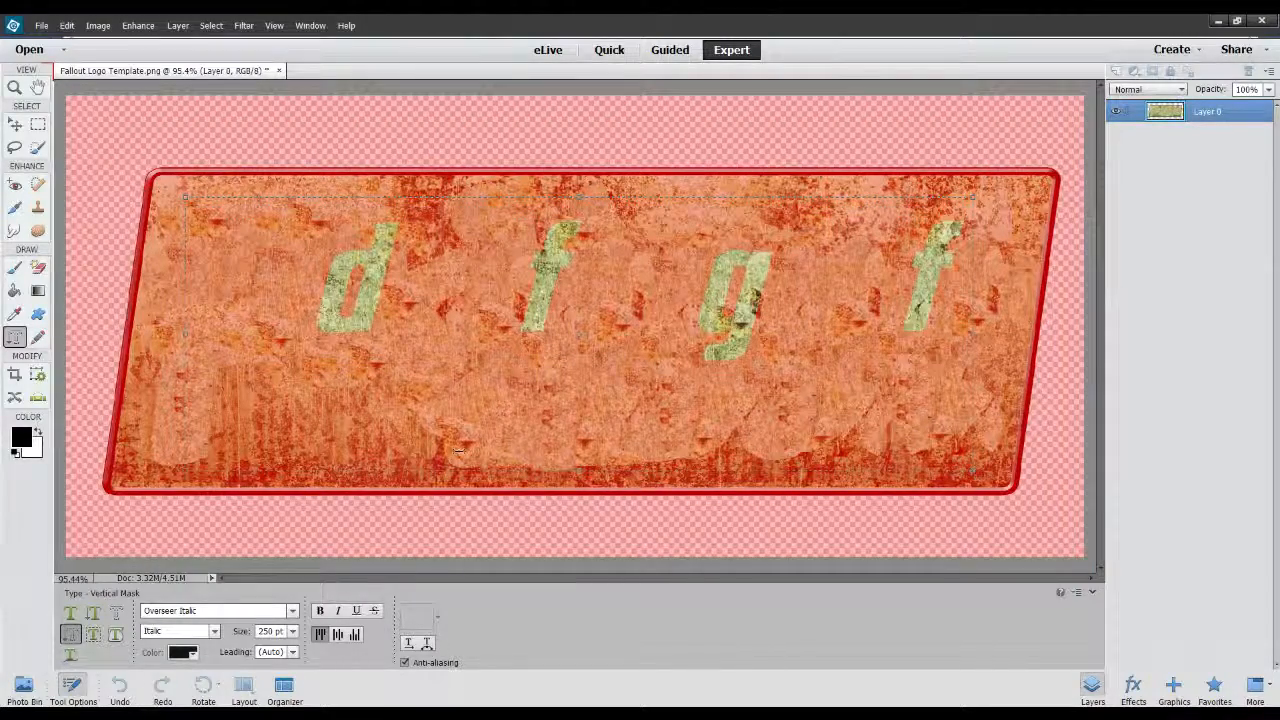
pyautogui.press('BackSpace')
pyautogui.press('BackSpace')
pyautogui.press('BackSpace')
pyautogui.press('BackSpace')
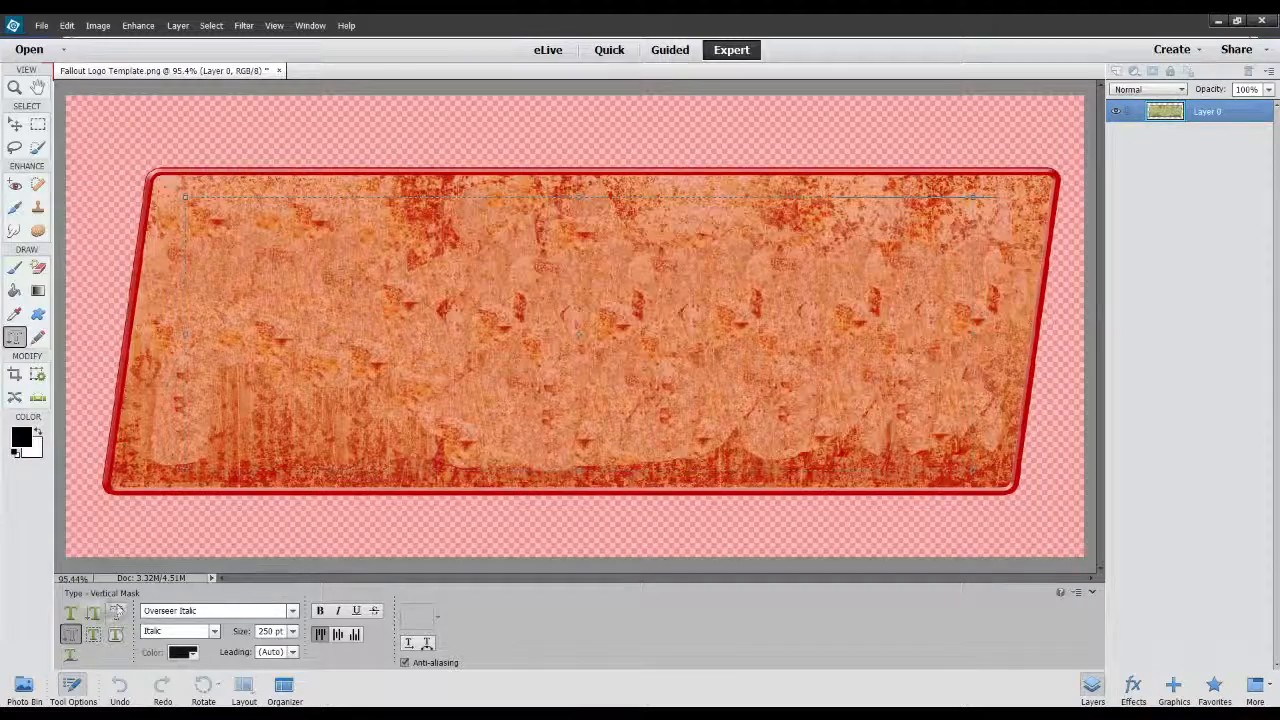
# Start horizontal text on the sign in black Overseer Italic at 250 pt, test it with "ffbf" and clear the test letters.
pyautogui.click(70, 613)
pyautogui.click(411, 343)
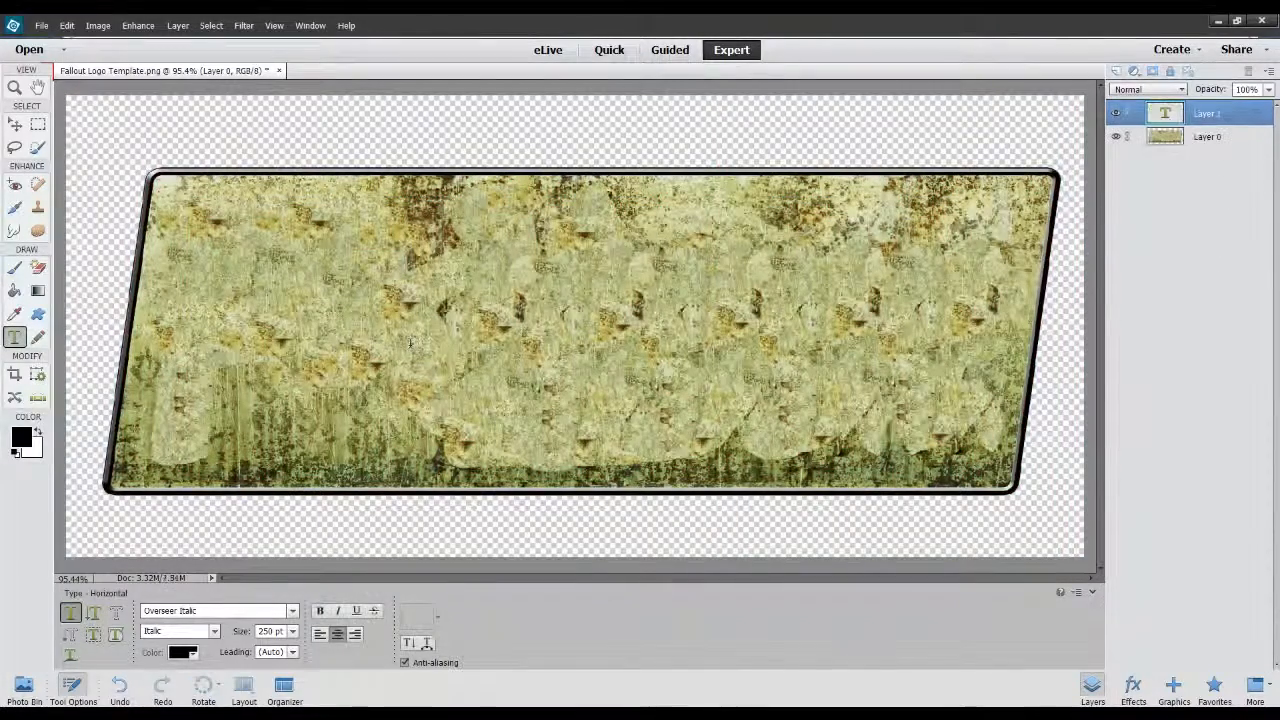
pyautogui.write('ffbf')
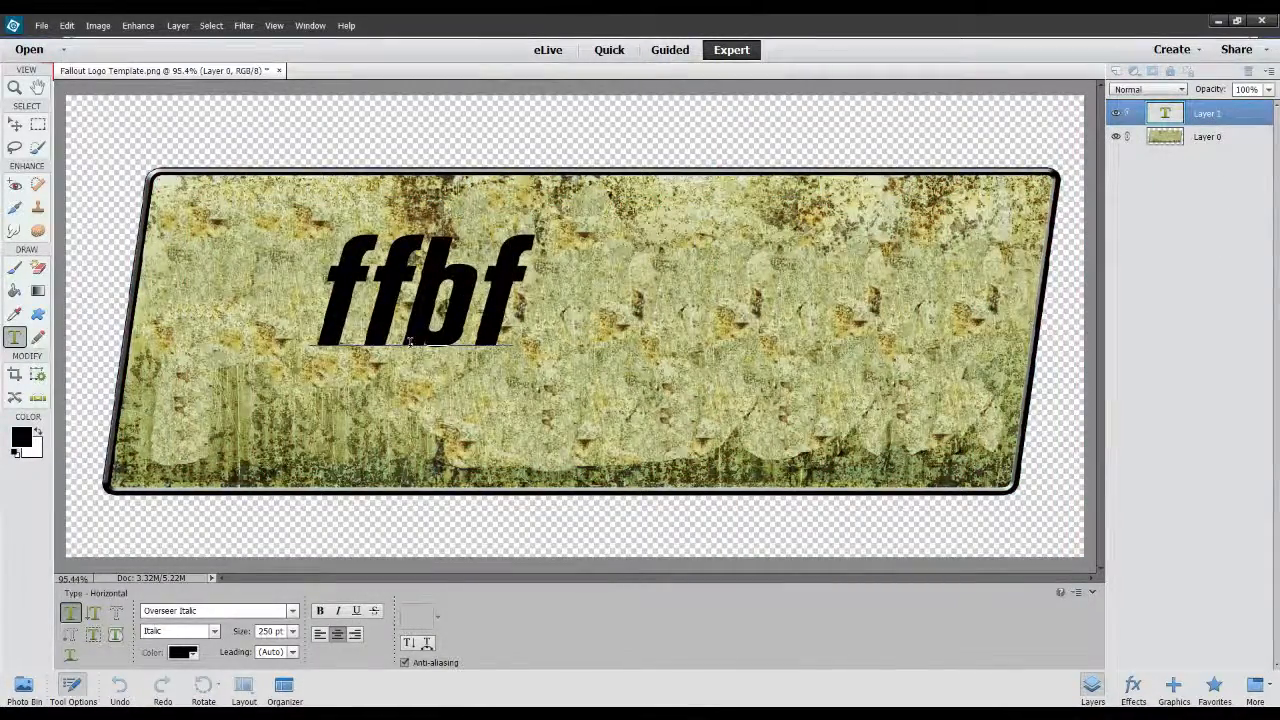
pyautogui.press('BackSpace')
pyautogui.press('BackSpace')
pyautogui.press('BackSpace')
pyautogui.press('BackSpace')
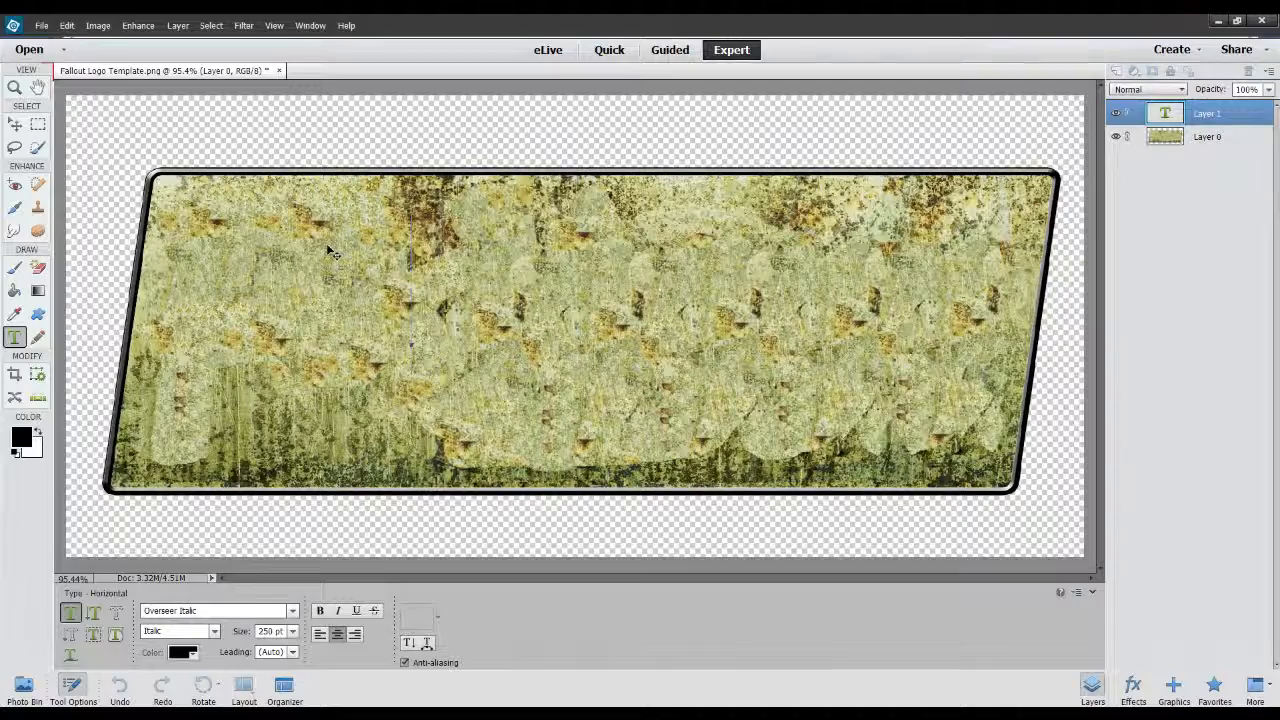
# Write "GMOD BATTLES" as the sign's text, using the font's lightning-bolt glyph for the O.
pyautogui.write('G')
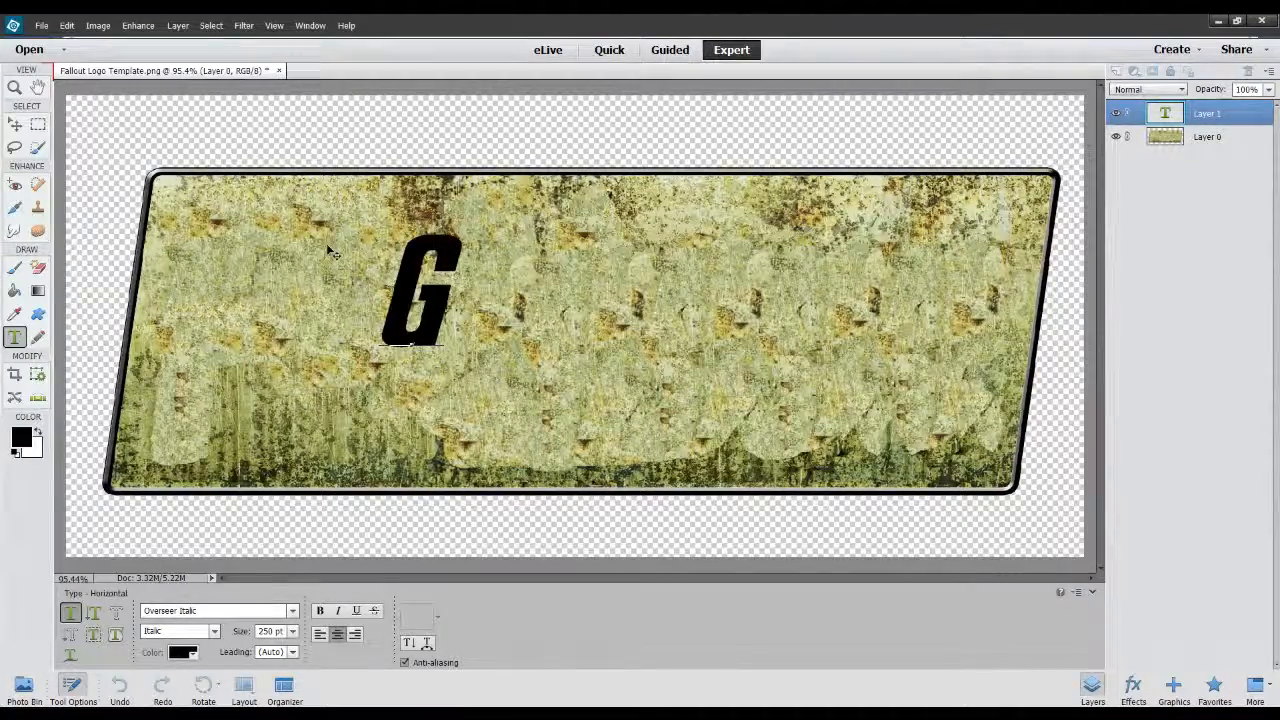
pyautogui.write('o')
pyautogui.press('BackSpace')
pyautogui.write('o')
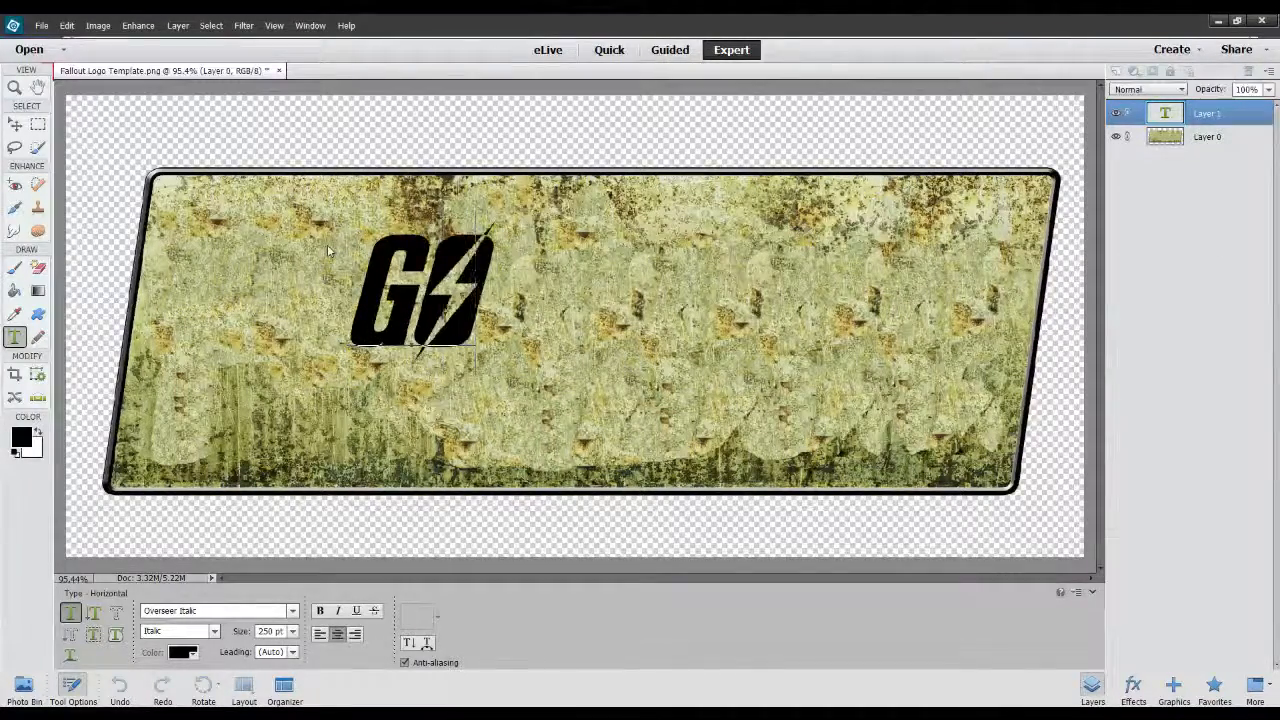
pyautogui.press('BackSpace')
pyautogui.write('MoD')
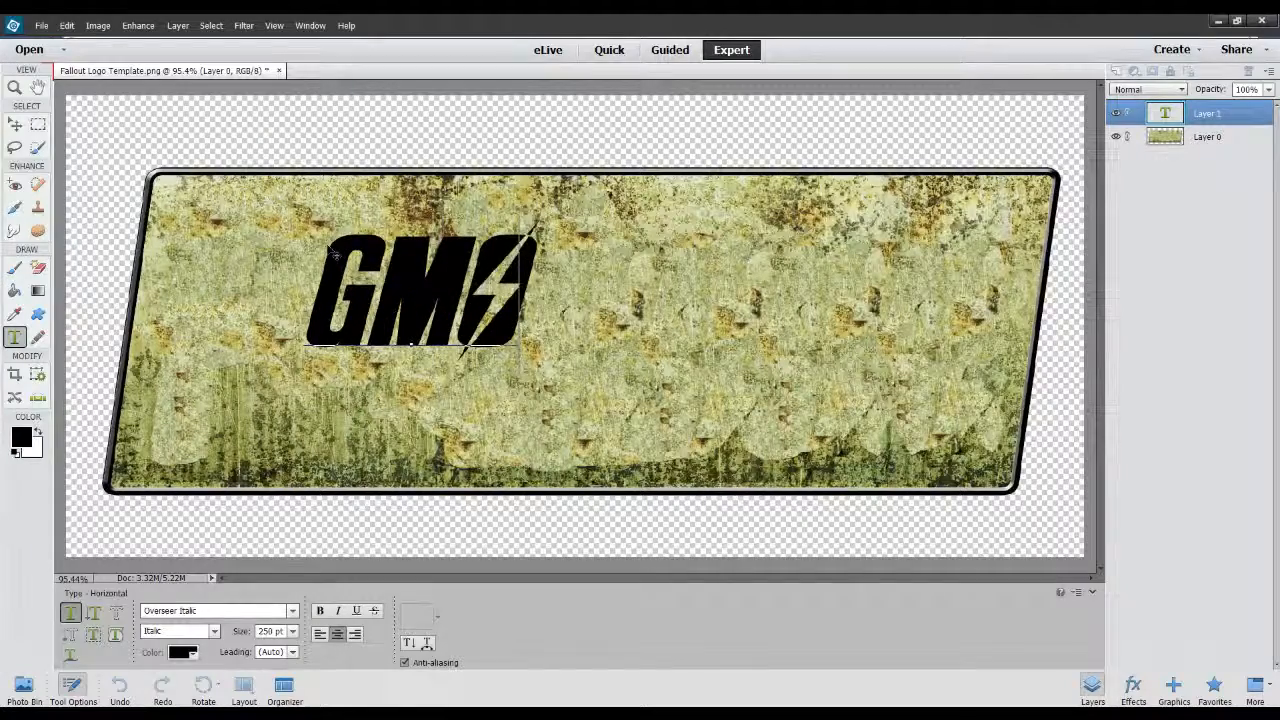
pyautogui.write(' B')
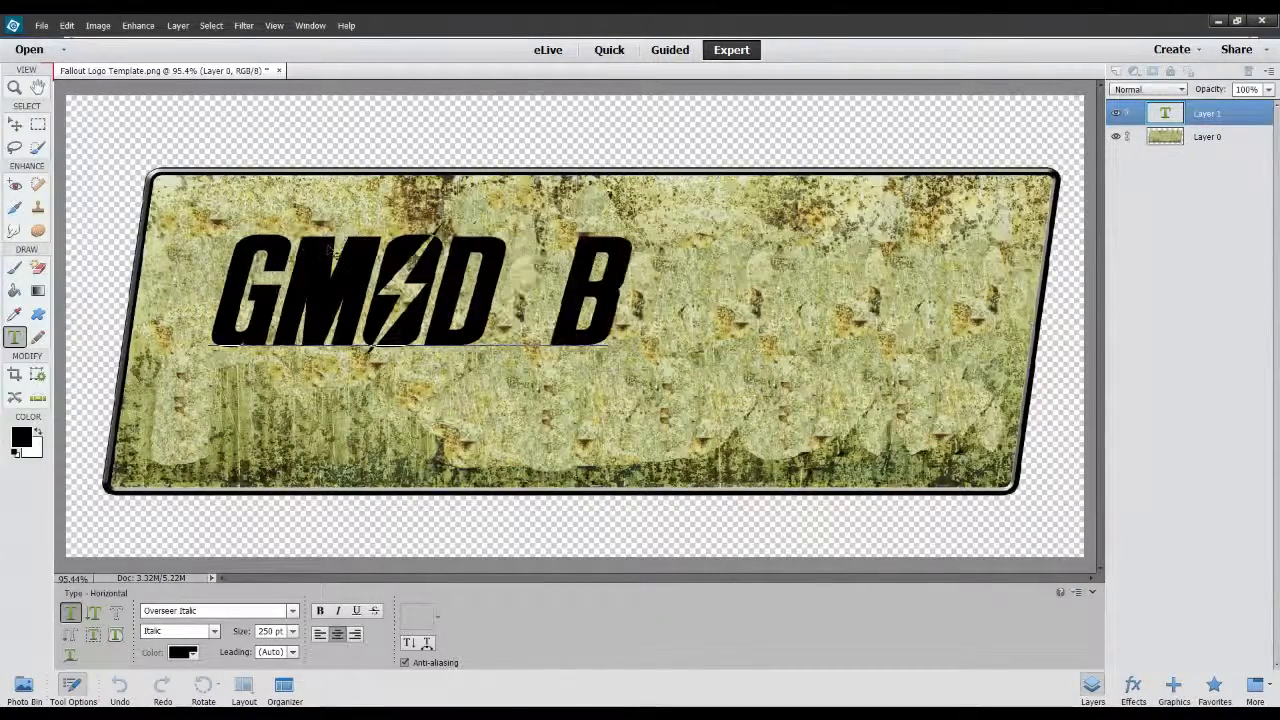
pyautogui.write('ATTLES')
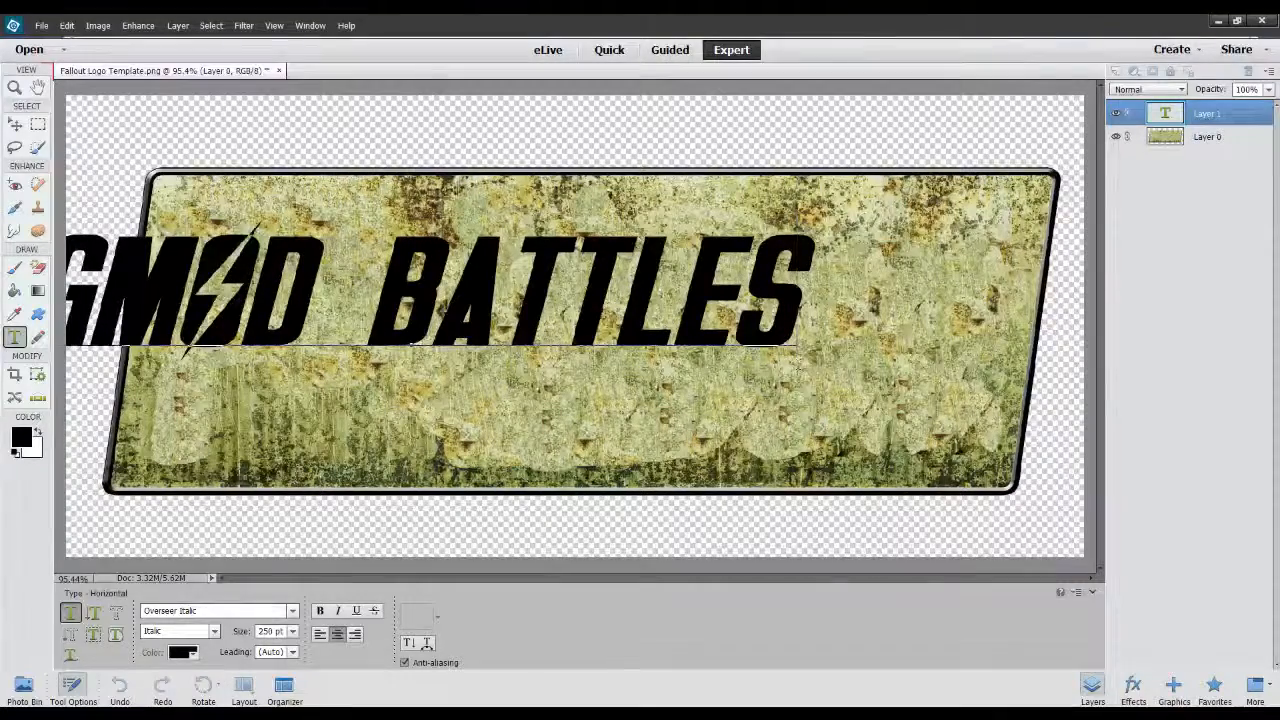
# Move the "GMOD BATTLES" text to the middle of the sign so all of it fits inside the border.
pyautogui.click(15, 124)
pyautogui.moveTo(568, 275); pyautogui.dragTo(744, 310)
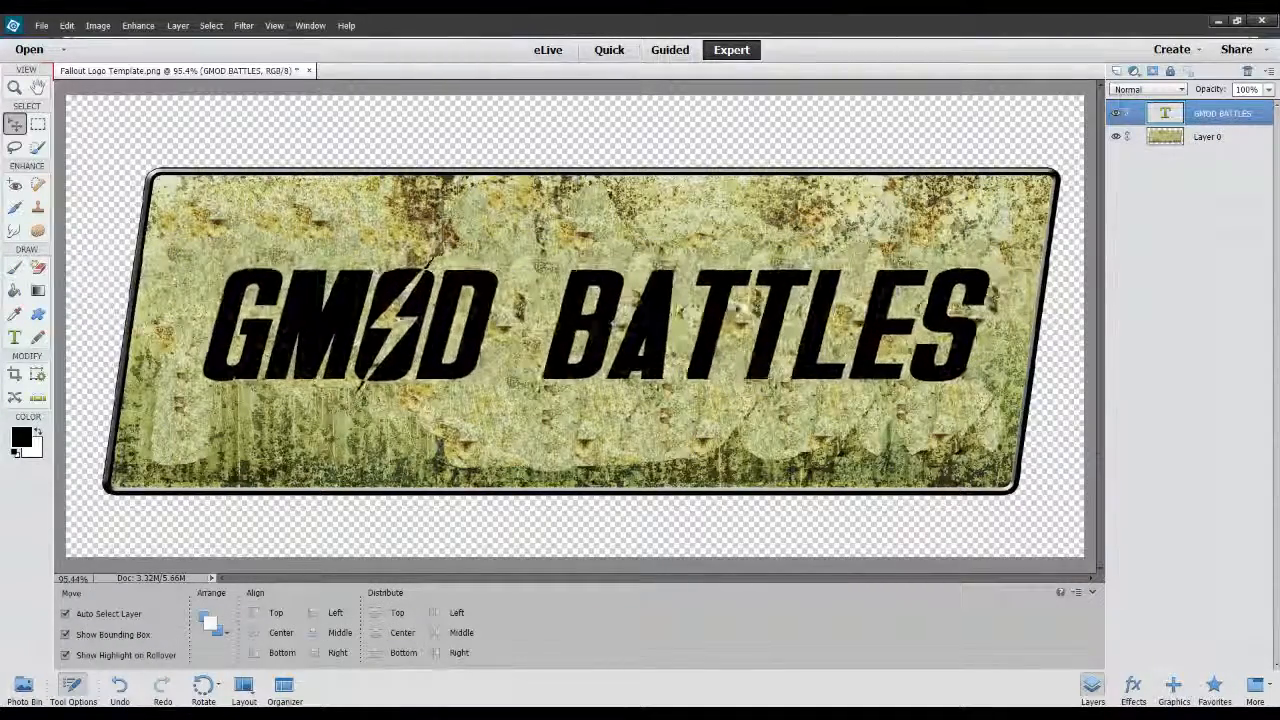
pyautogui.moveTo(202, 262); pyautogui.dragTo(162, 278)
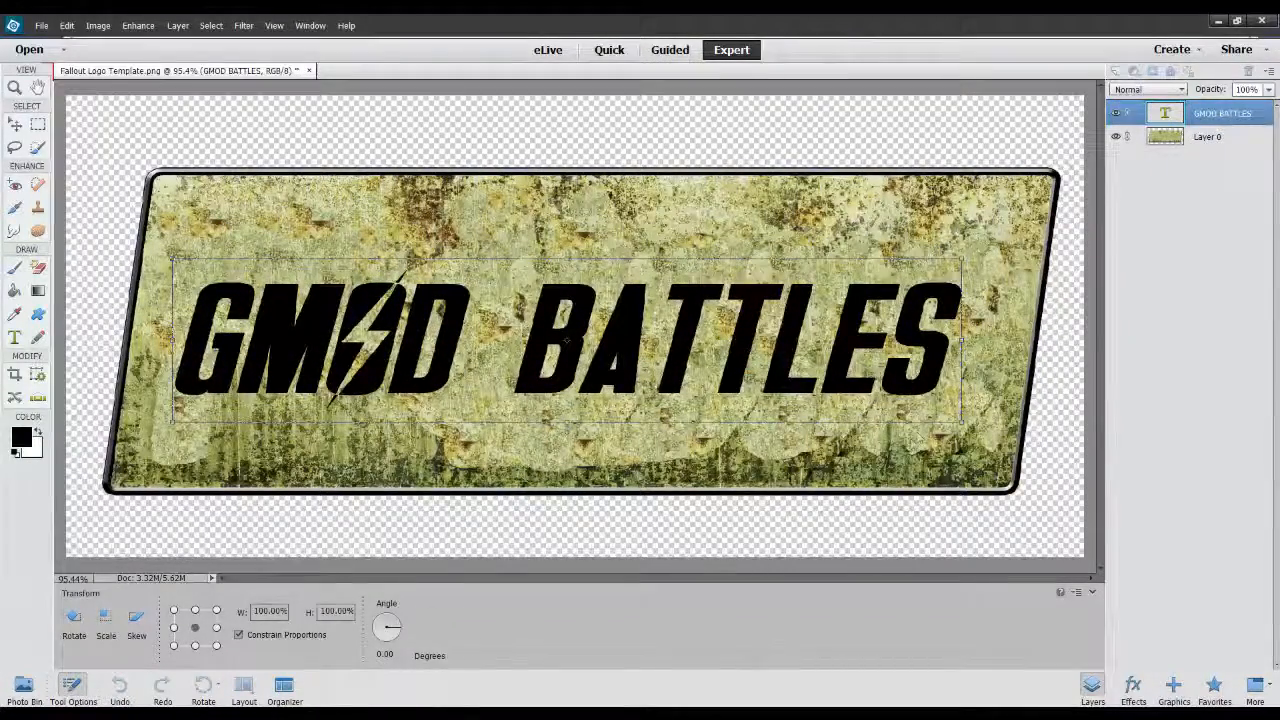
pyautogui.click(922, 440)
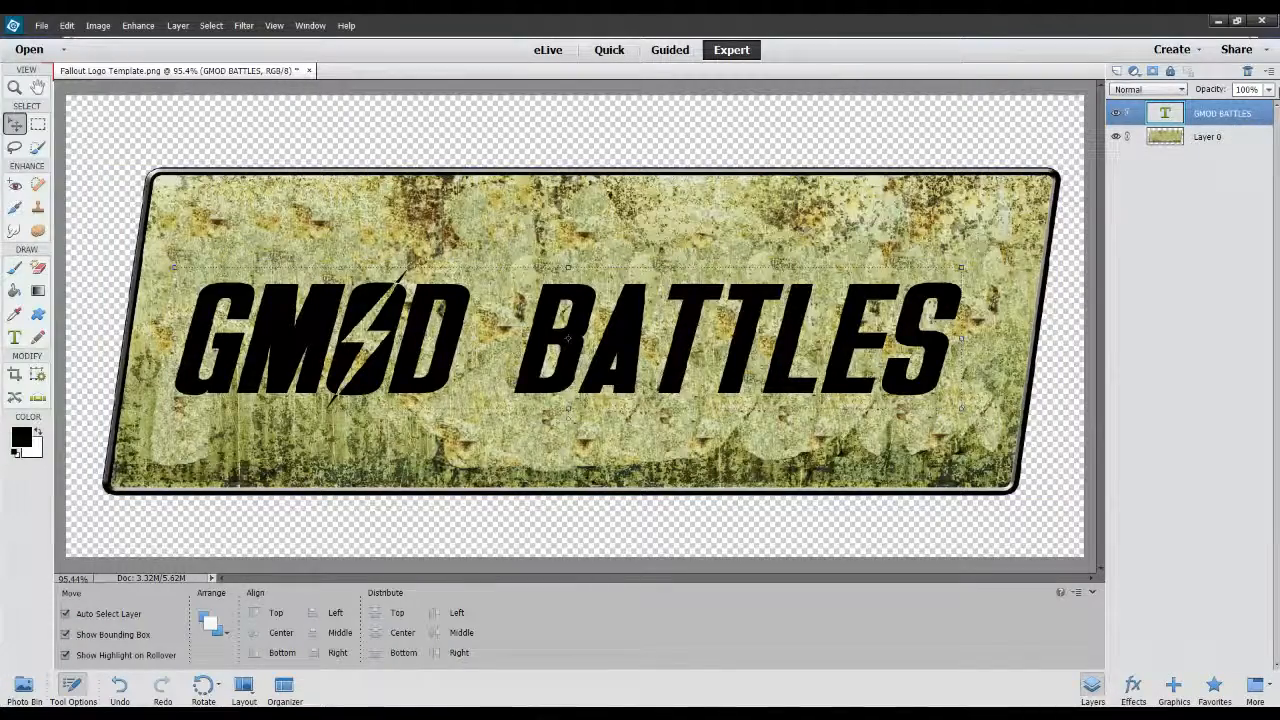
pyautogui.moveTo(1266, 102)
pyautogui.mouseDown()
pyautogui.moveTo(1187, 103)
pyautogui.moveTo(1268, 103)
pyautogui.mouseUp()
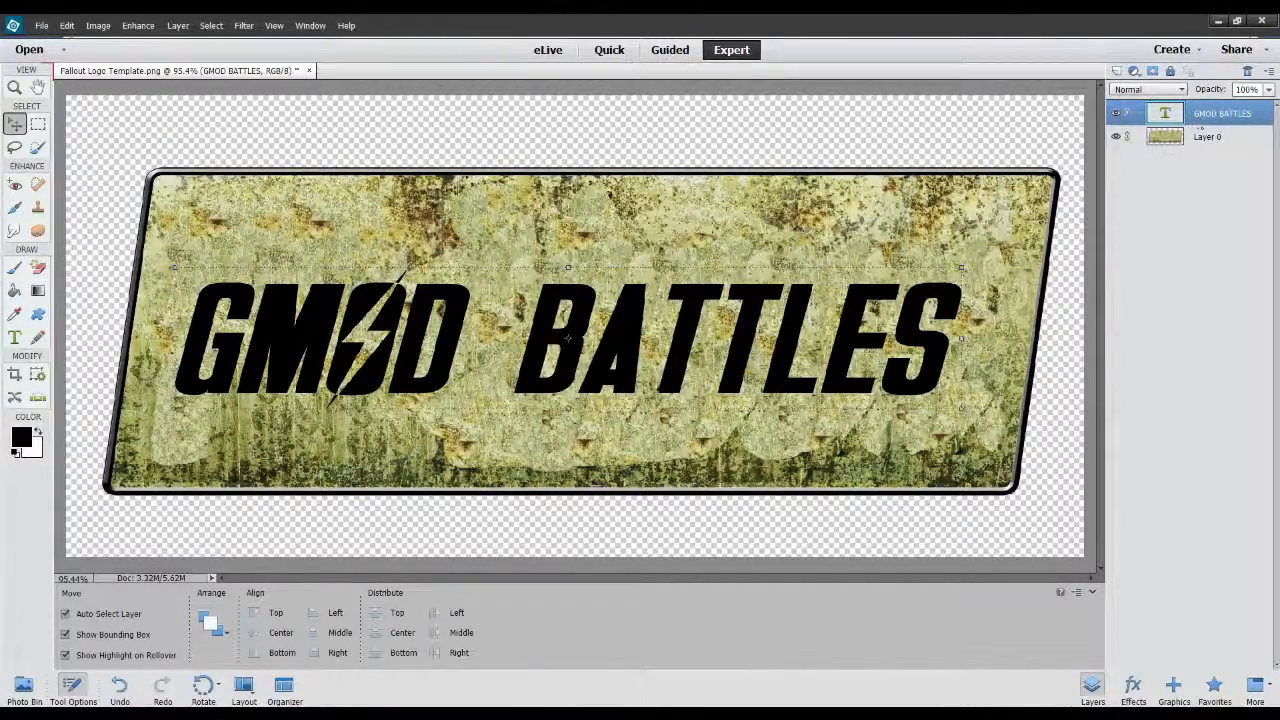
pyautogui.click(1226, 304)
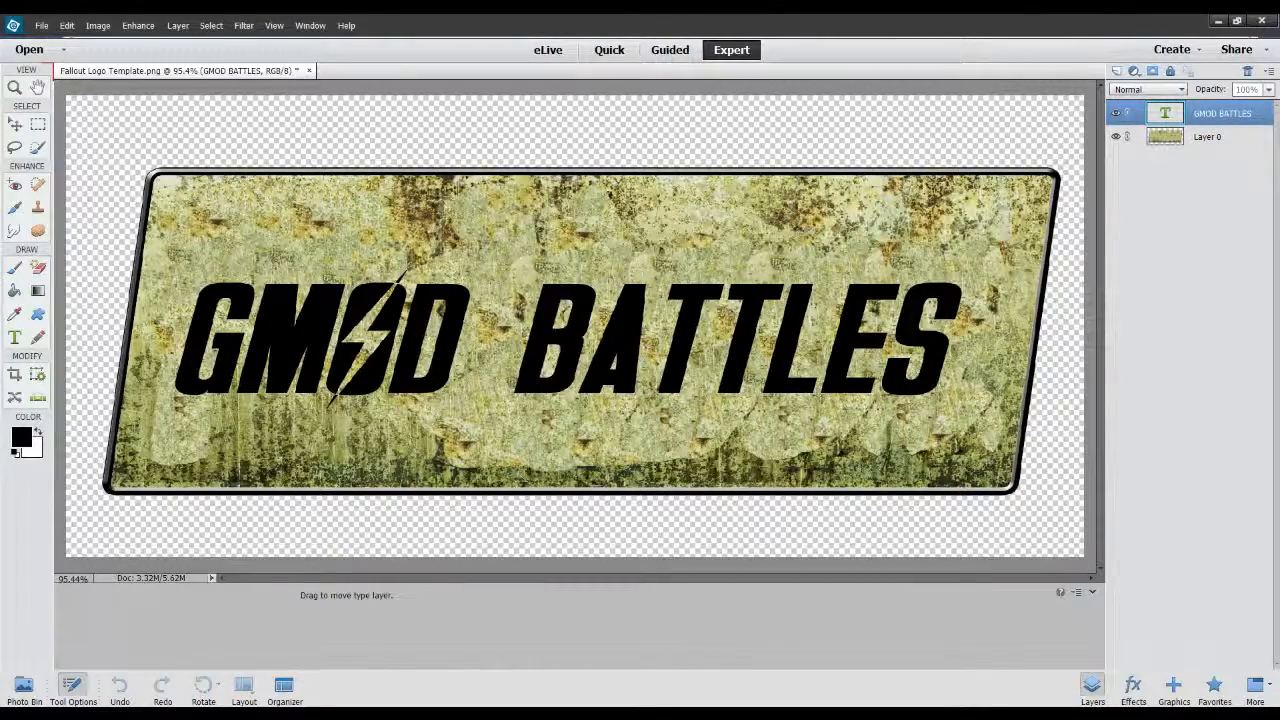
pyautogui.press('Escape')
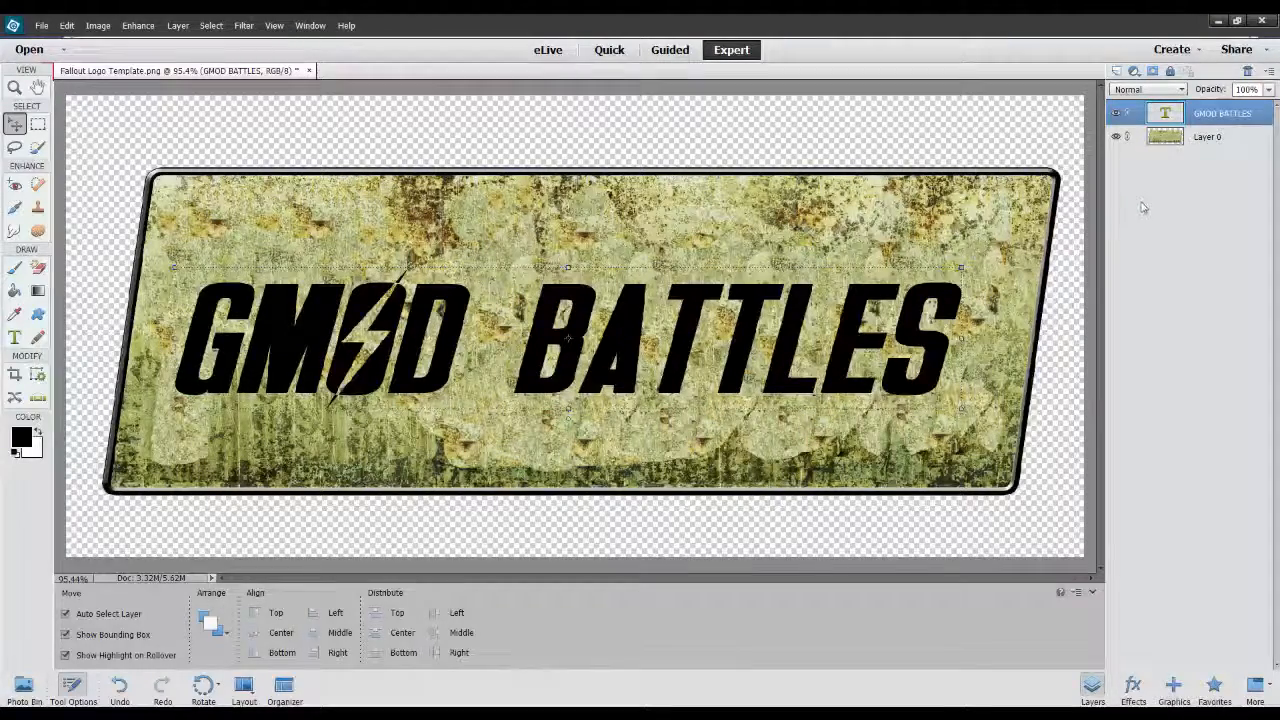
# Clip the "GMOD BATTLES" text layer to the sign layer beneath it.
pyautogui.hotkey('ctrl', 'g')
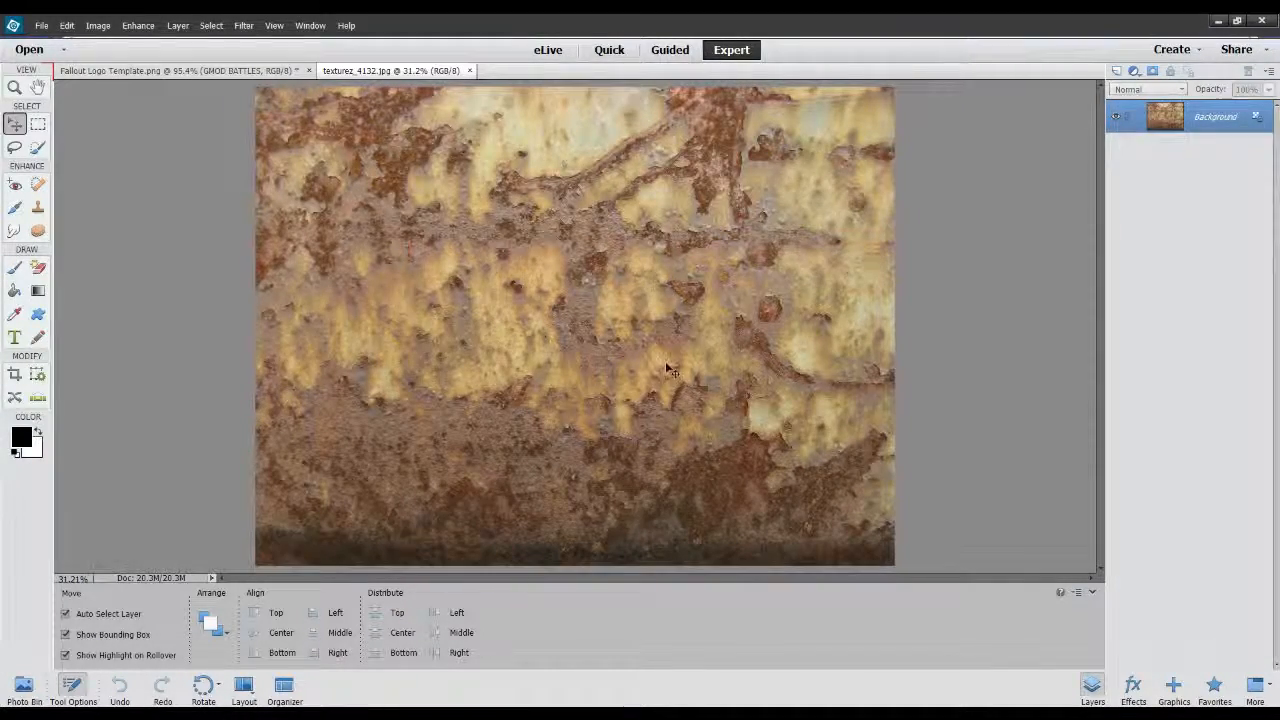
# View the rusty texture image texturez_4132.jpg and return to the Fallout Logo Template sign.
pyautogui.click(162, 76)
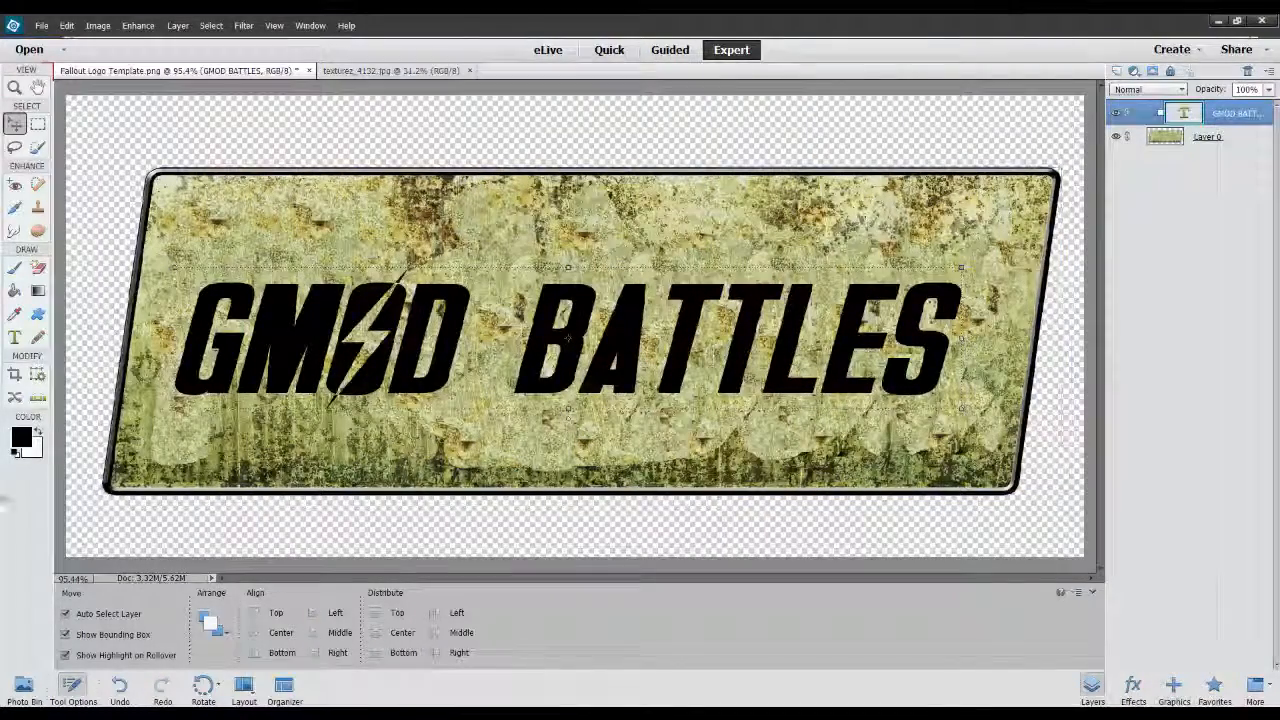
pyautogui.click(23, 688)
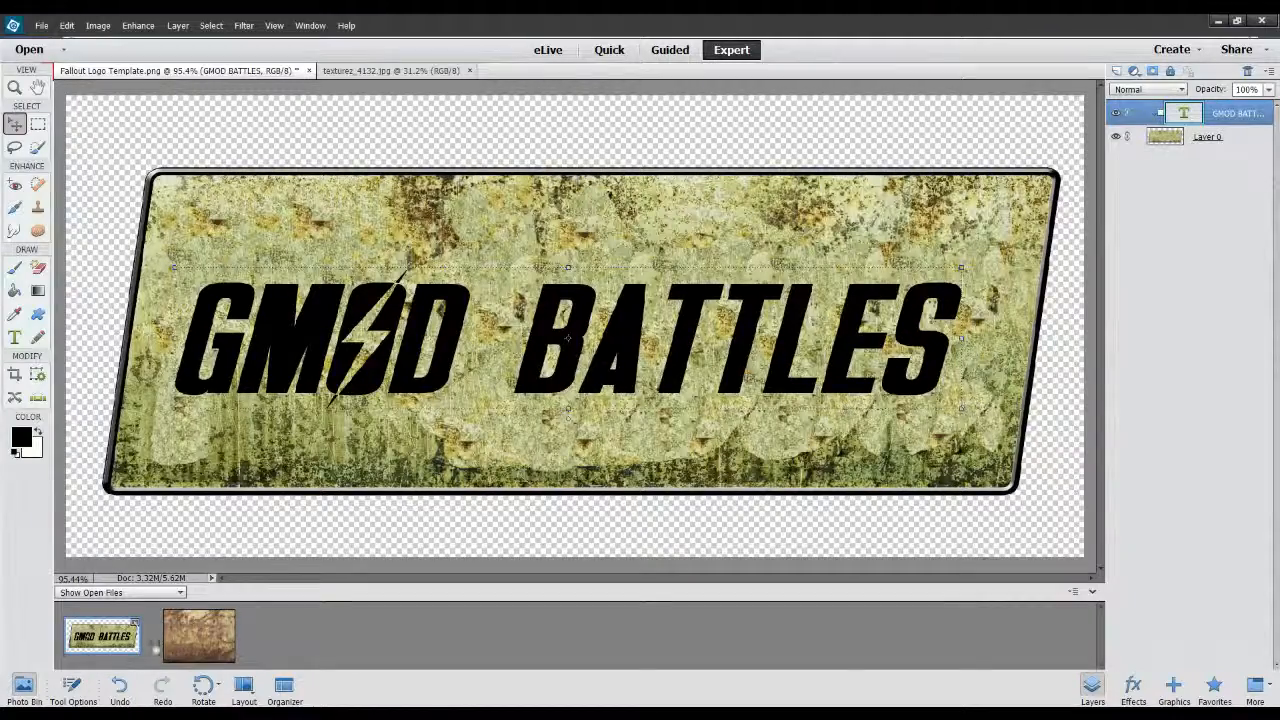
pyautogui.doubleClick(196, 638)
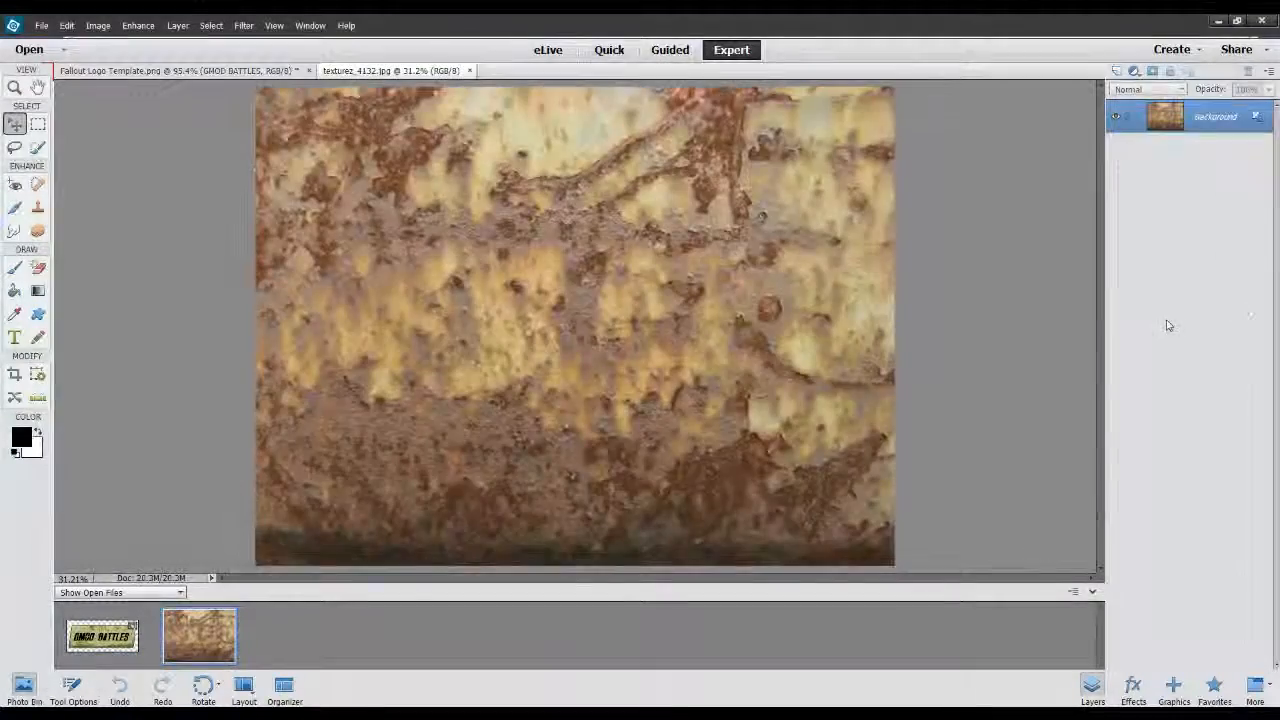
pyautogui.click(274, 72)
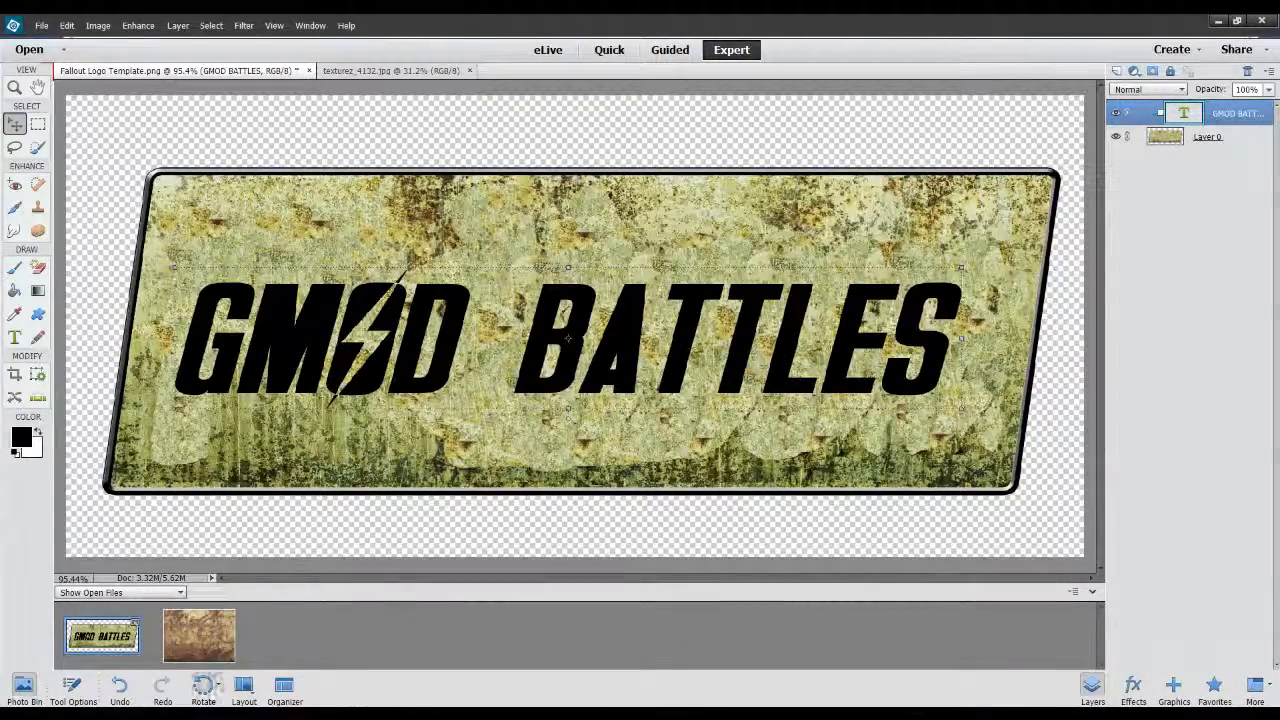
pyautogui.click(214, 714)
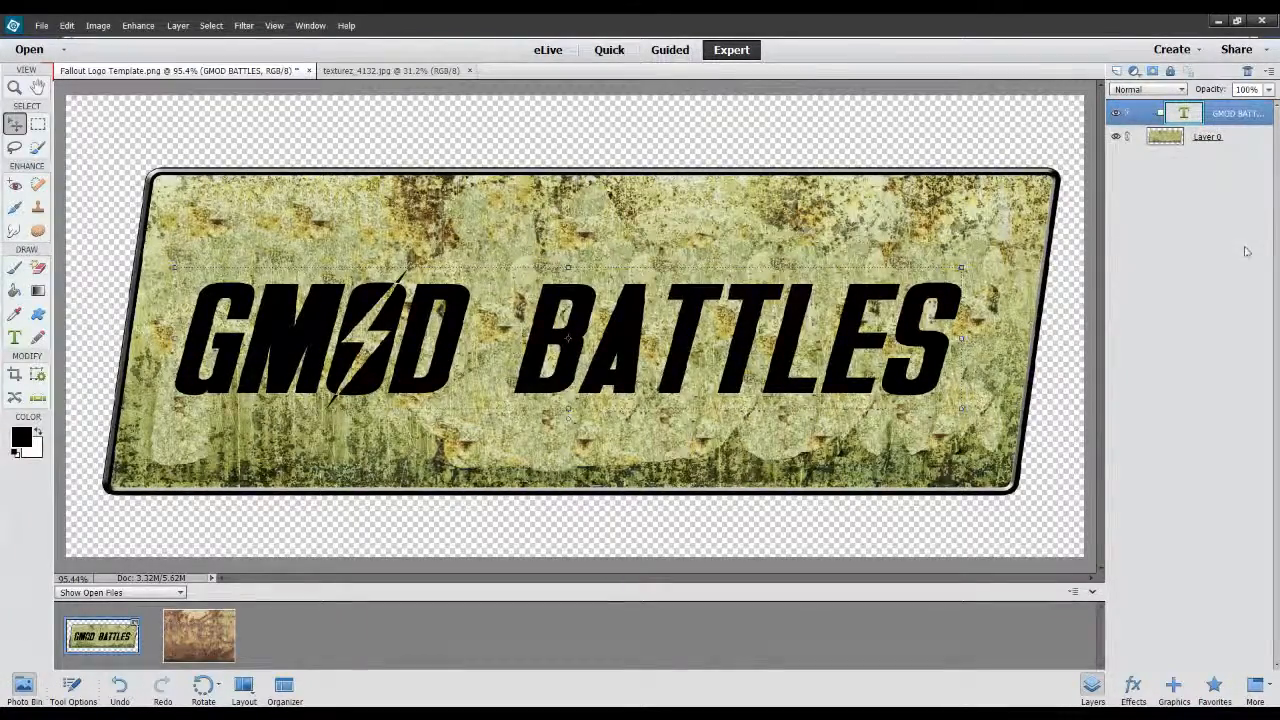
# Try different warp styles on the "GMOD BATTLES" text and cancel the warp.
pyautogui.doubleClick(1184, 113)
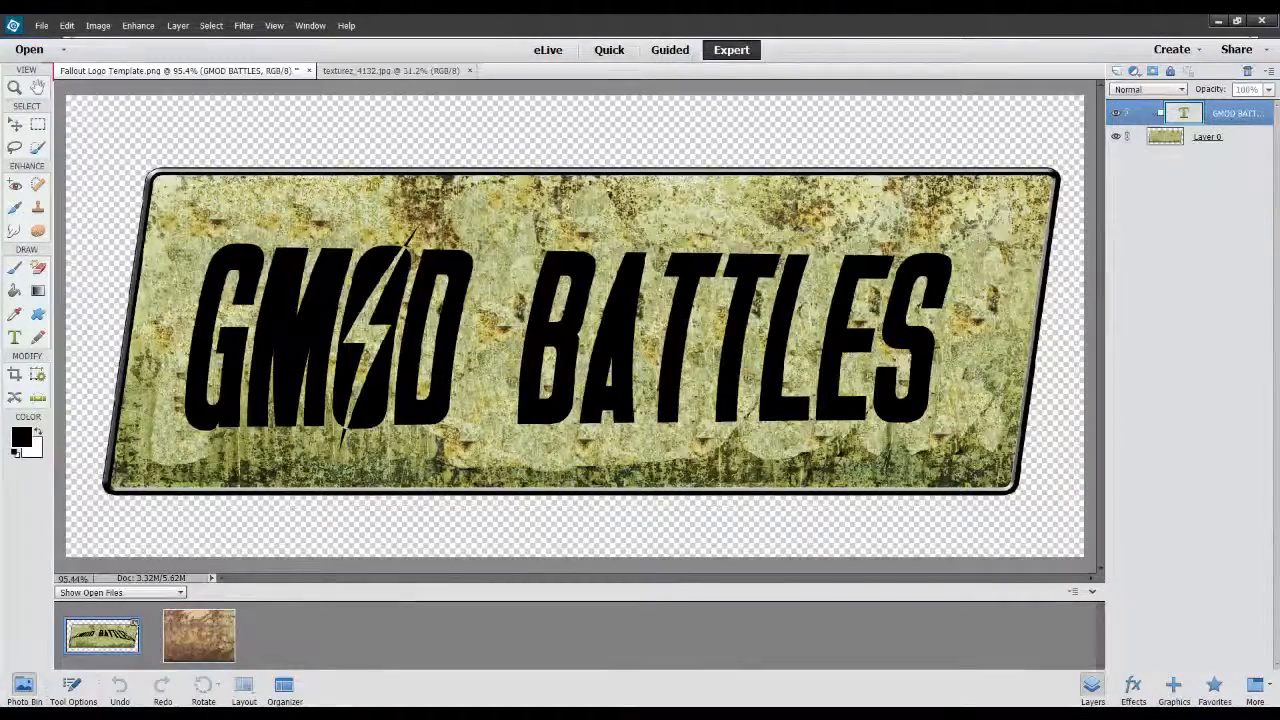
pyautogui.press('Down')
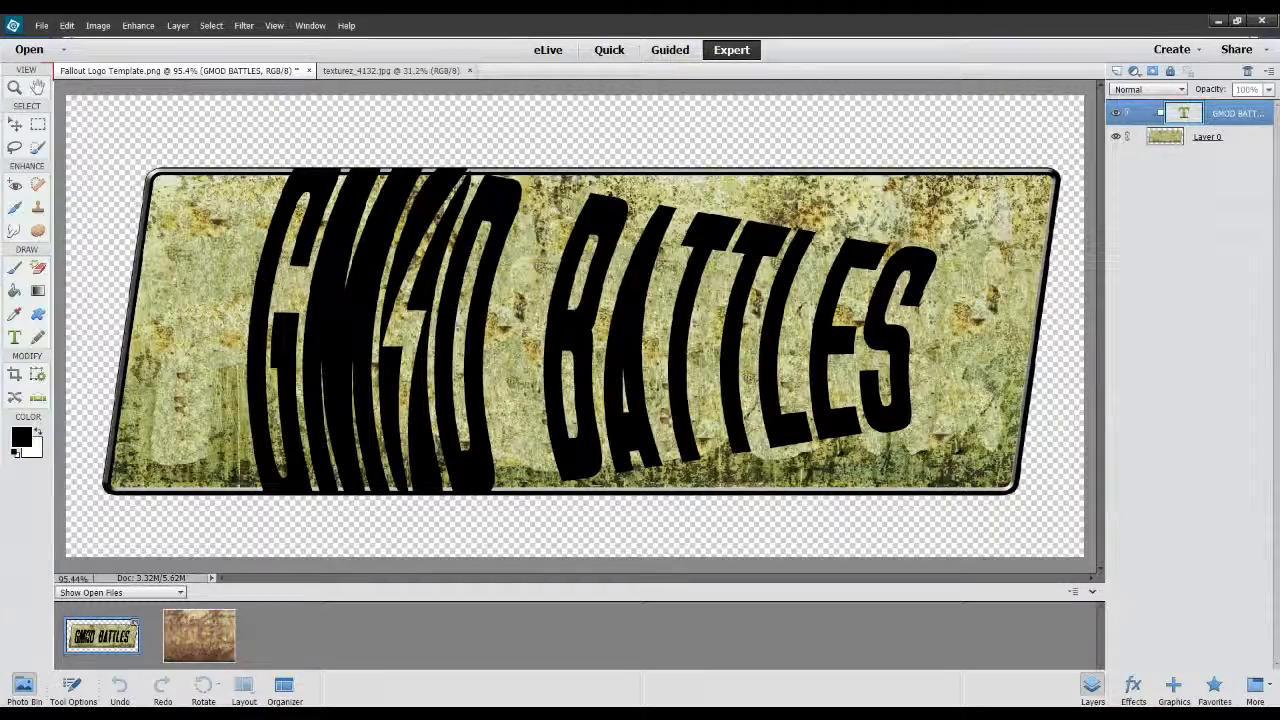
pyautogui.press('Down')
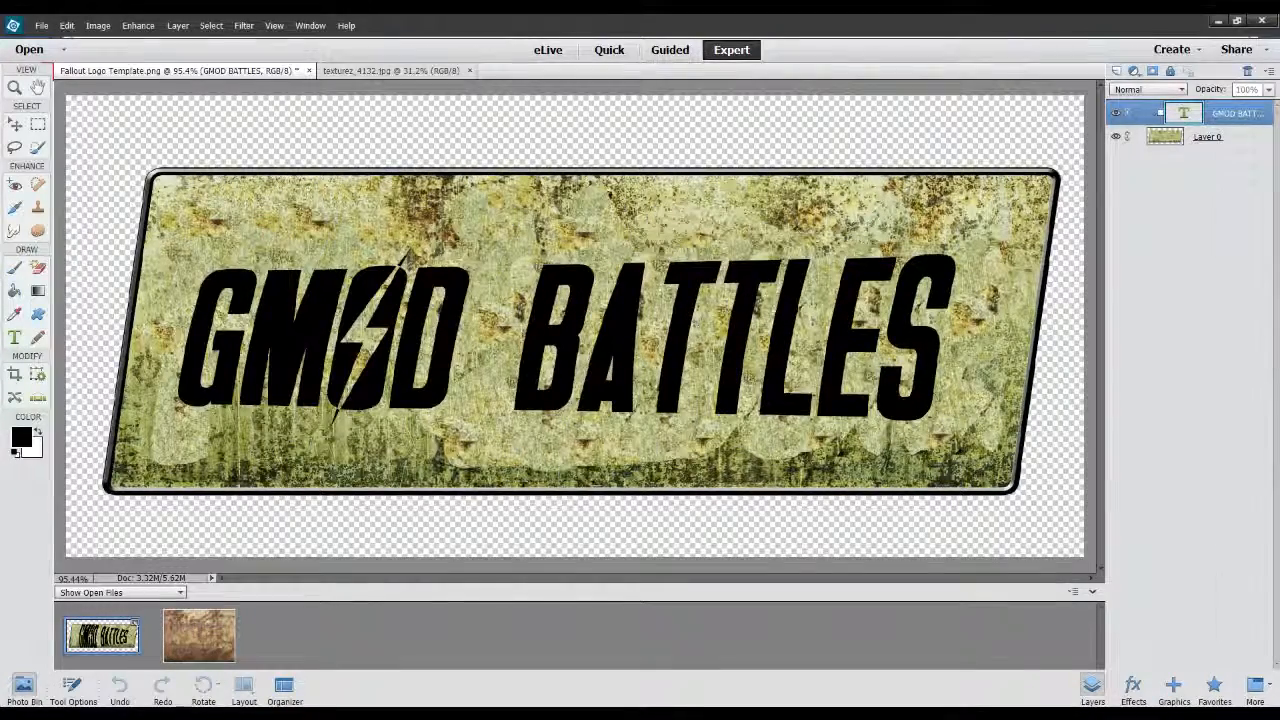
pyautogui.moveTo(567, 337)
pyautogui.mouseDown()
pyautogui.moveTo(517, 324)
pyautogui.moveTo(530, 345)
pyautogui.moveTo(576, 329)
pyautogui.mouseUp()
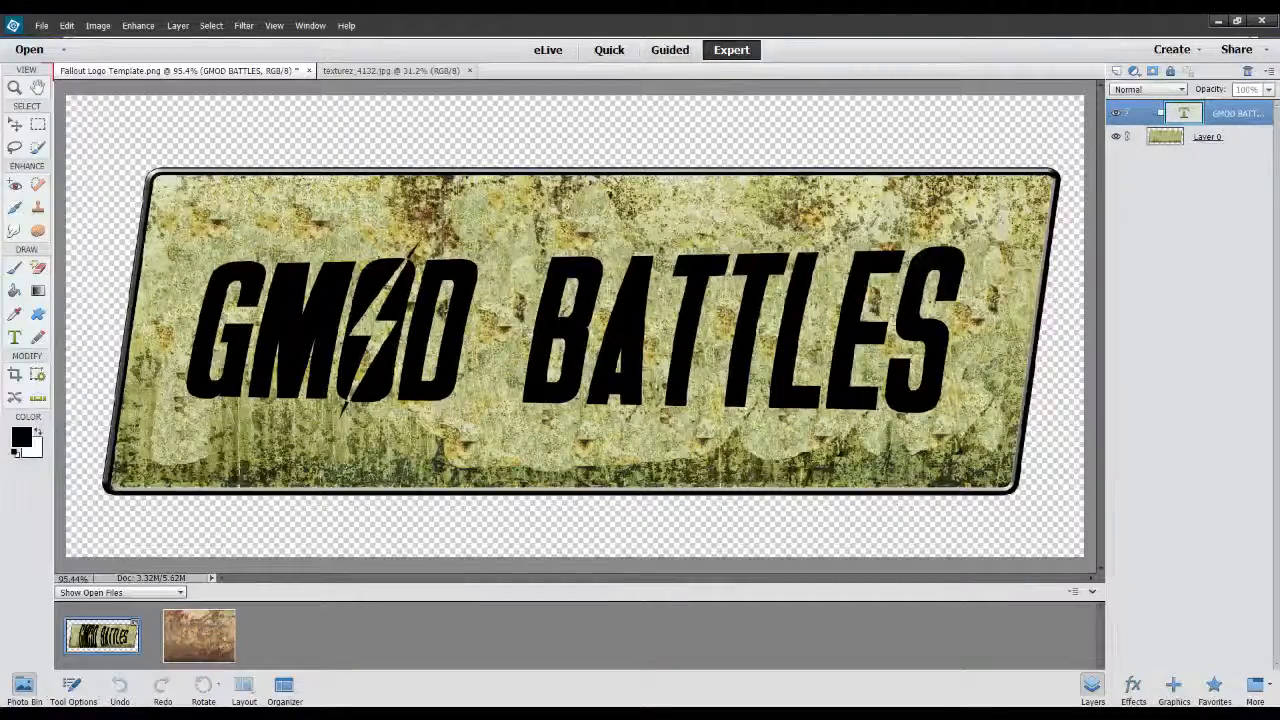
pyautogui.press('Escape')
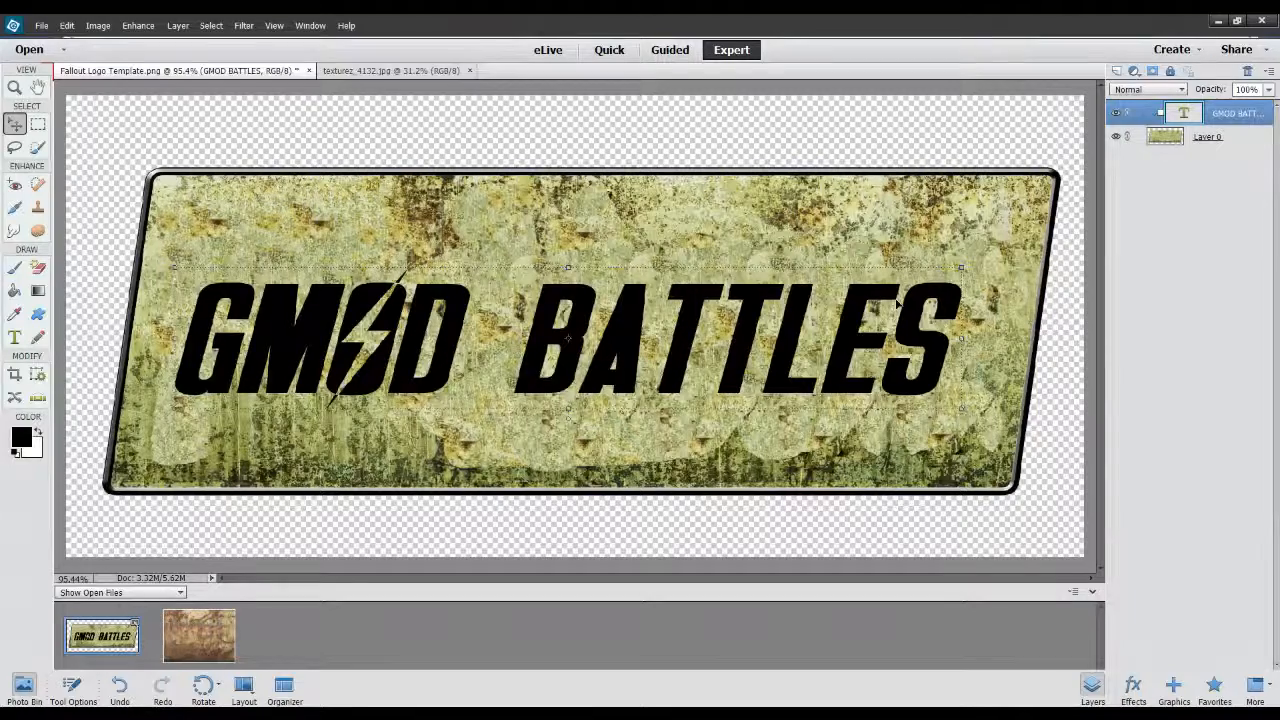
# Close texturez_4132.jpg, leaving the sign template open.
pyautogui.click(469, 70)
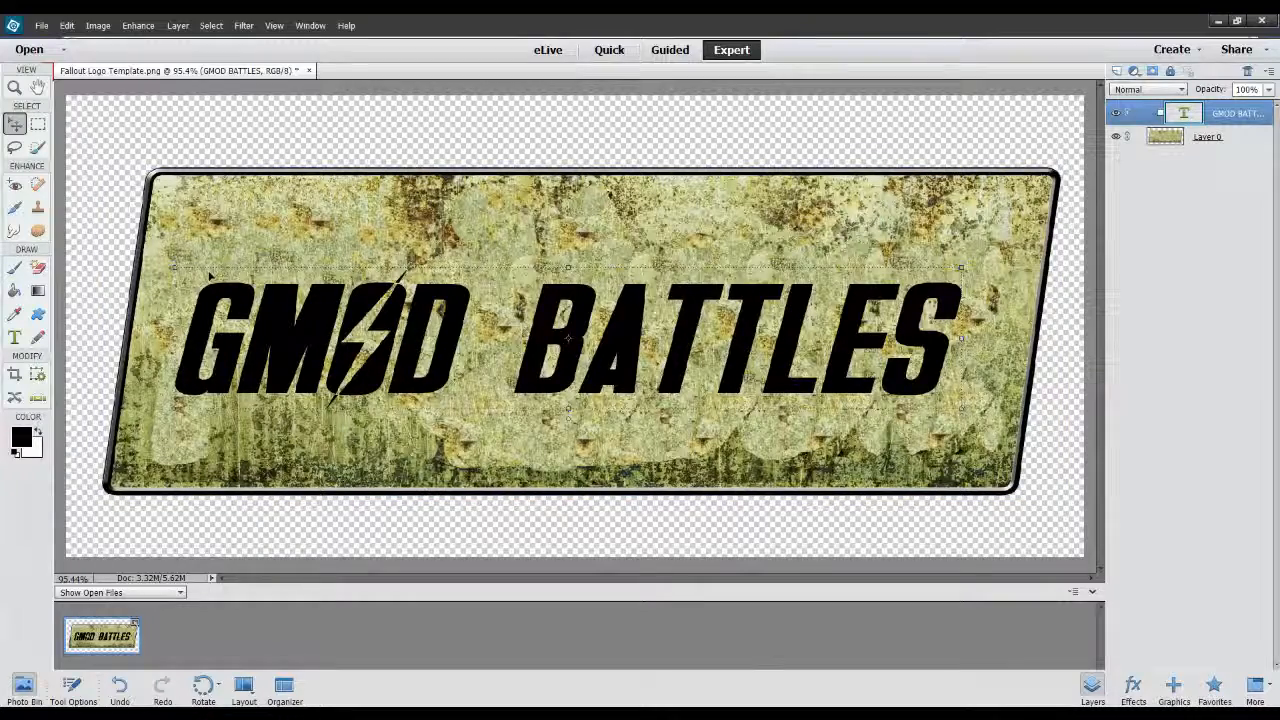
# Shift the "GMOD BATTLES" text and rotate it to about -21 degrees so it slants upward across the sign.
pyautogui.moveTo(222, 300); pyautogui.dragTo(533, 315)
pyautogui.moveTo(889, 462); pyautogui.dragTo(897, 492)
pyautogui.moveTo(895, 395); pyautogui.dragTo(693, 324)
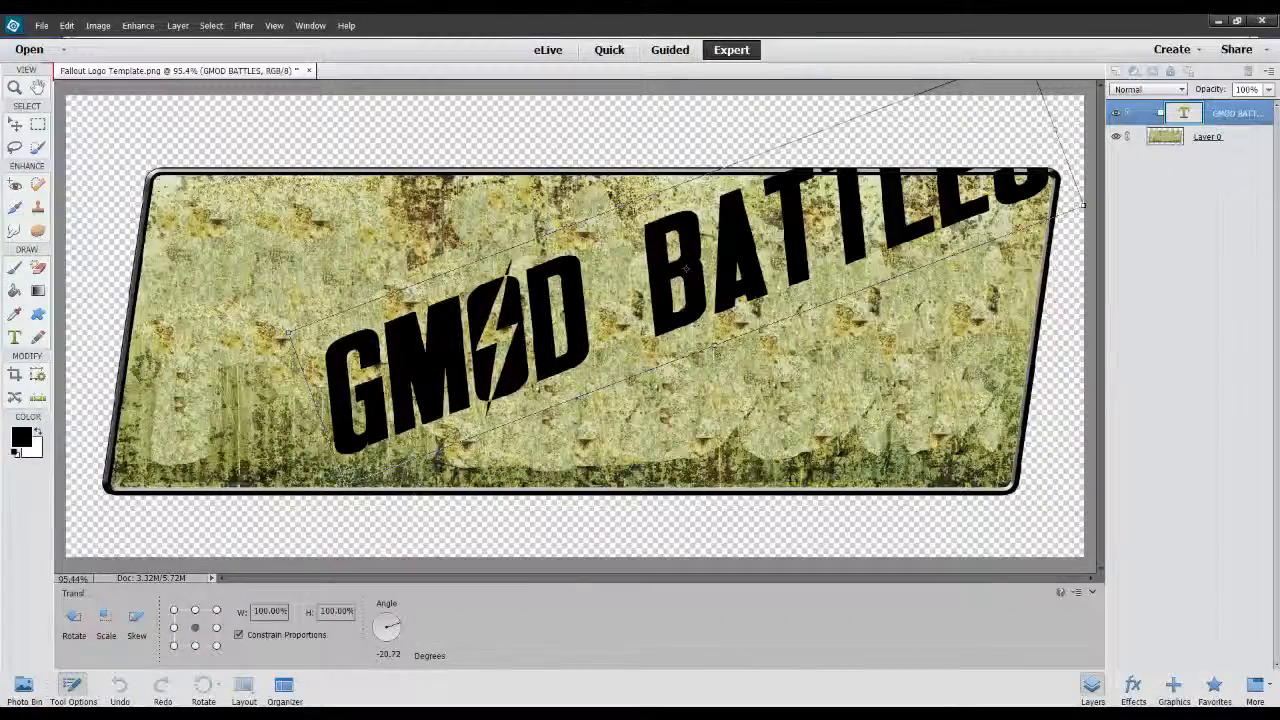